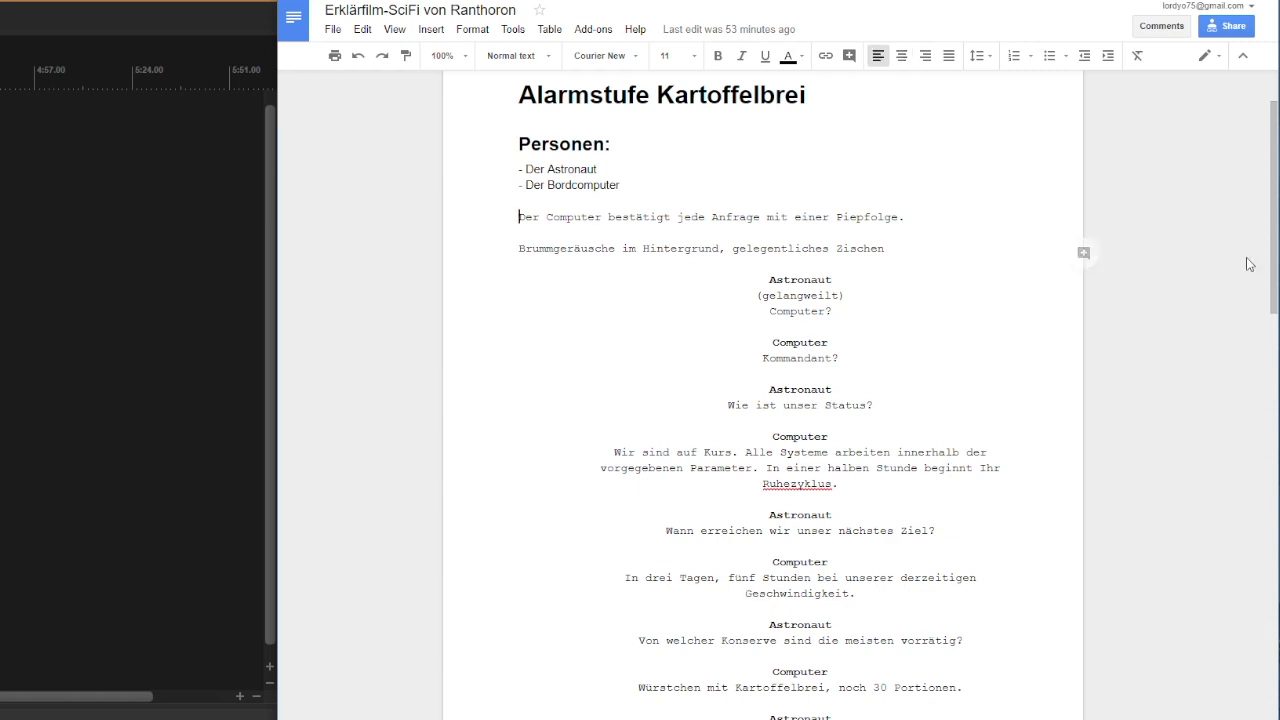
Step: Review the script and check the word count of the dialogue below the opening background-noise line
scroll(1276, 207, down, 1)
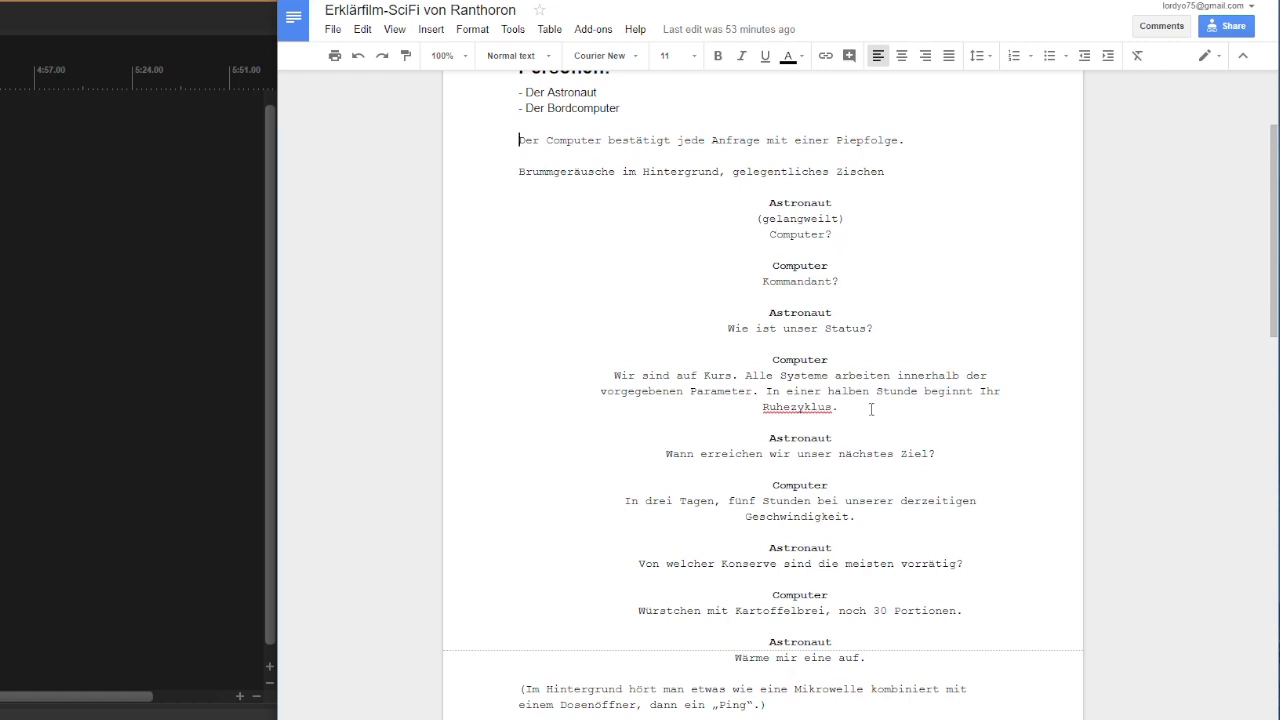
drag(1272, 336, 1276, 440)
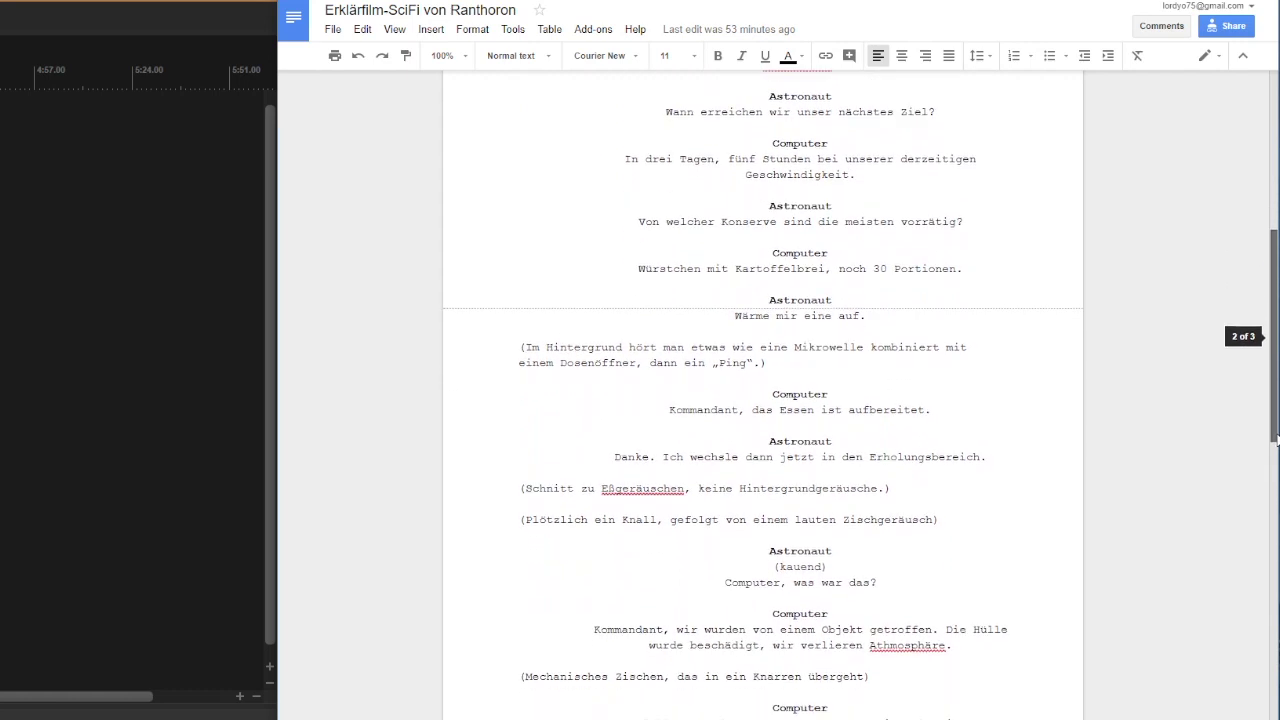
drag(1276, 441, 1273, 688)
drag(984, 670, 762, 328)
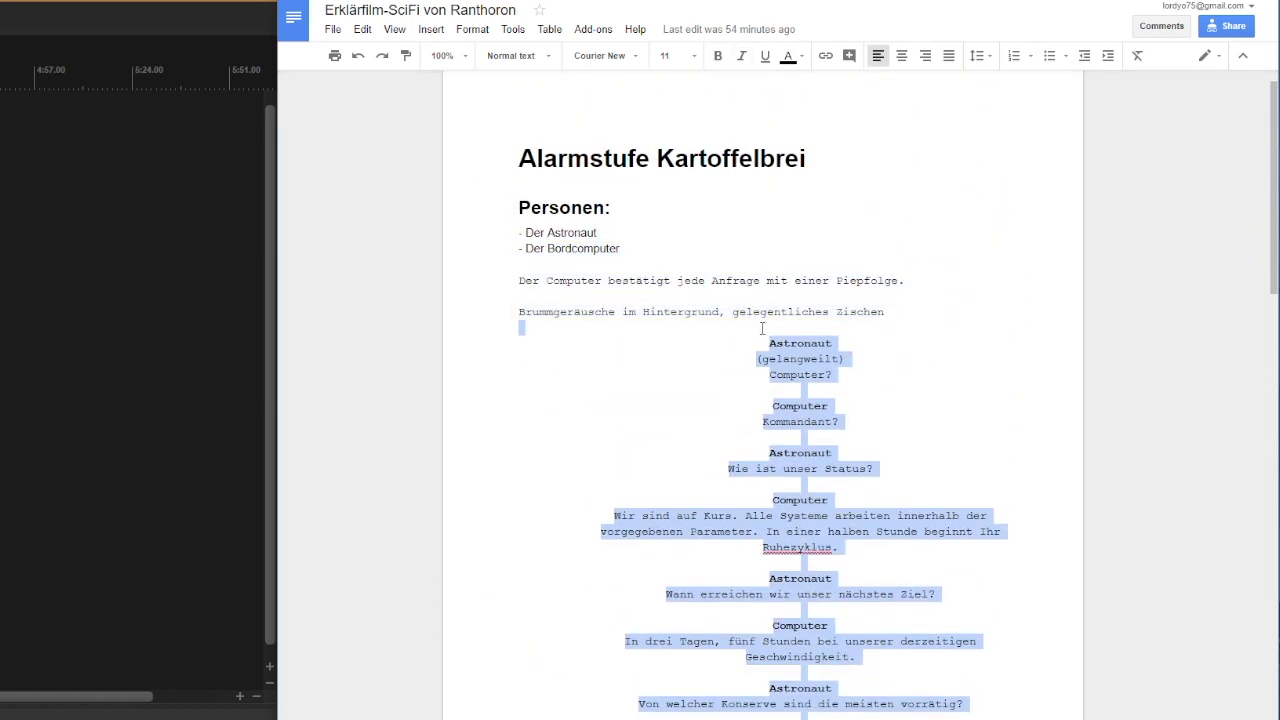
click(395, 30)
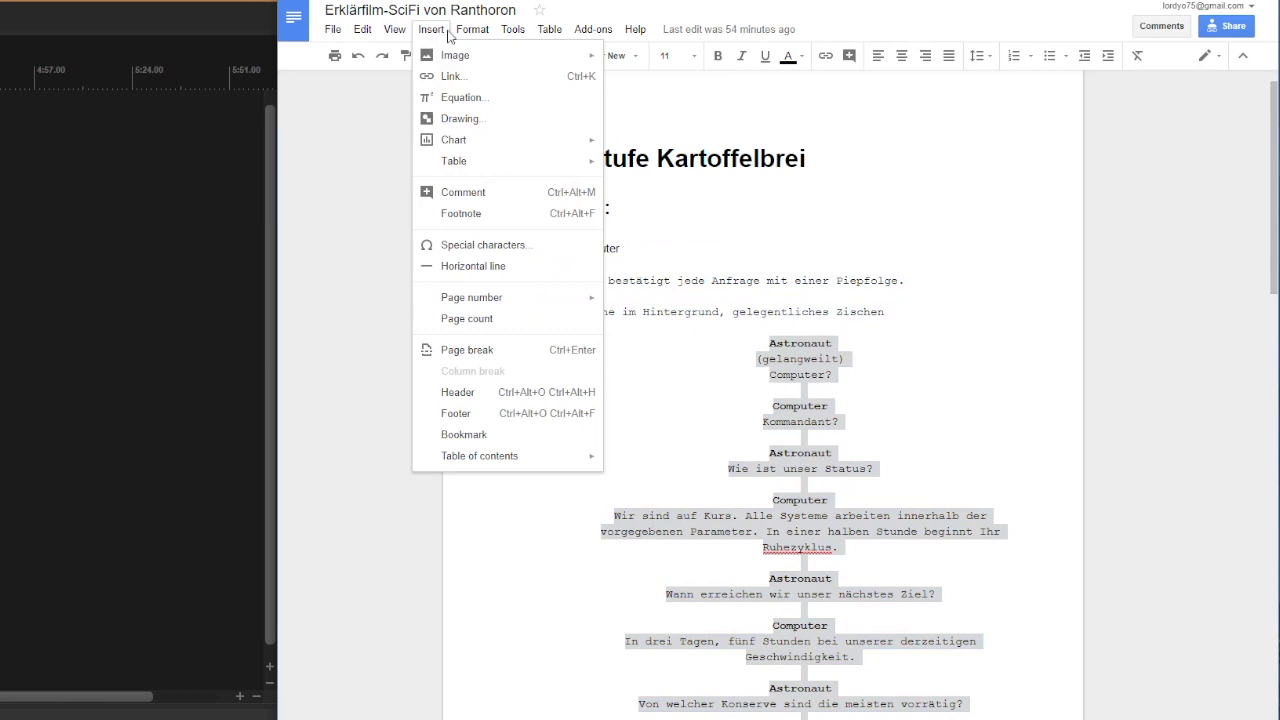
mouse_move(513, 30)
click(550, 161)
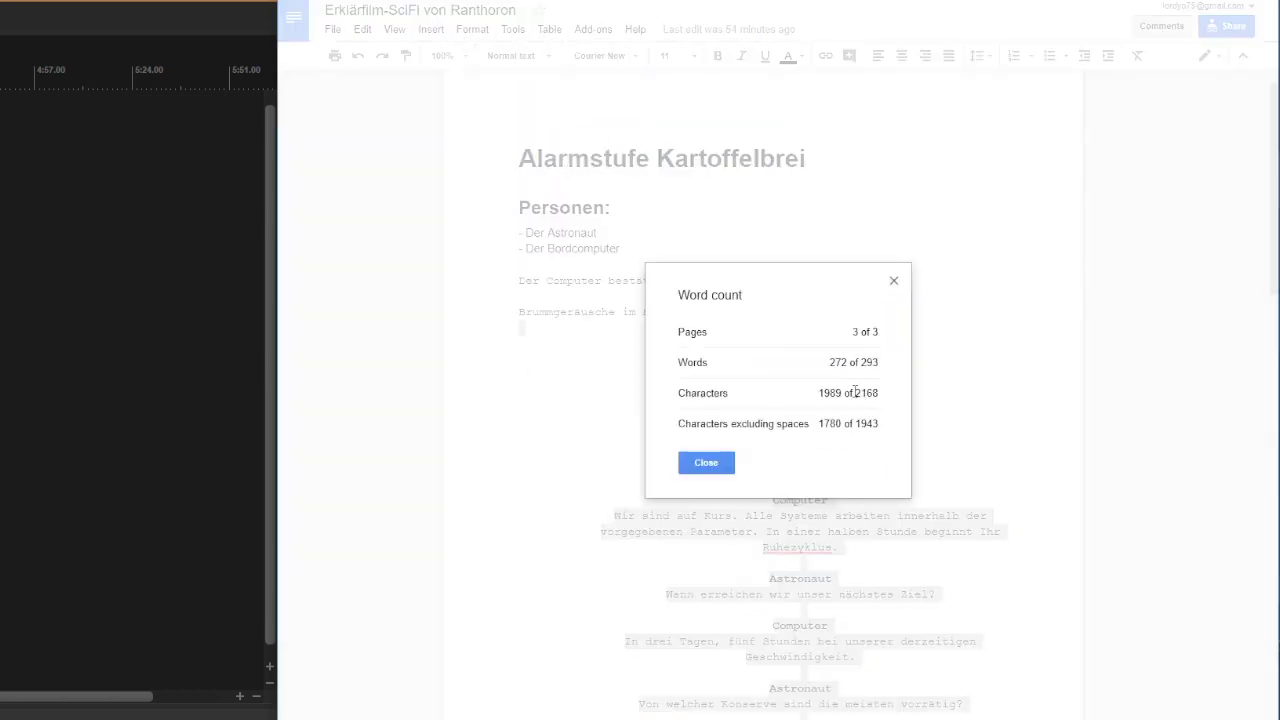
click(894, 281)
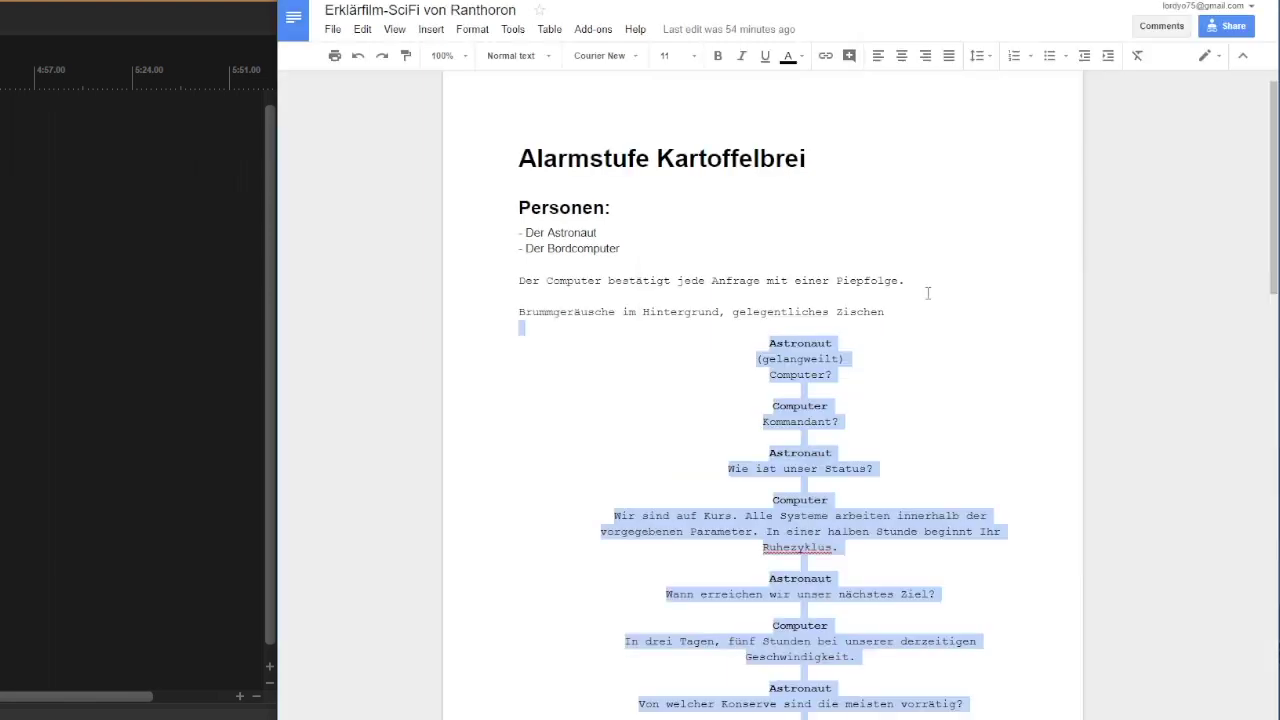
click(1027, 403)
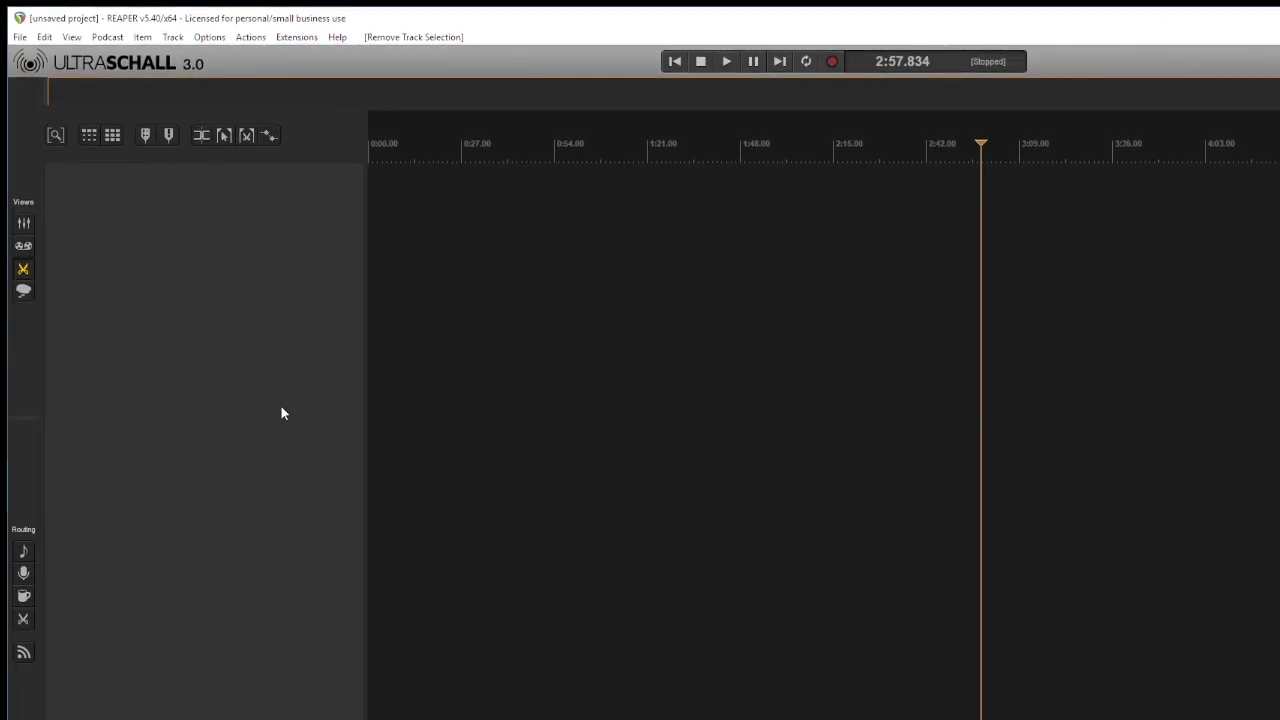
Step: Add a track to the empty REAPER project and name it Stimmen
double_click(279, 254)
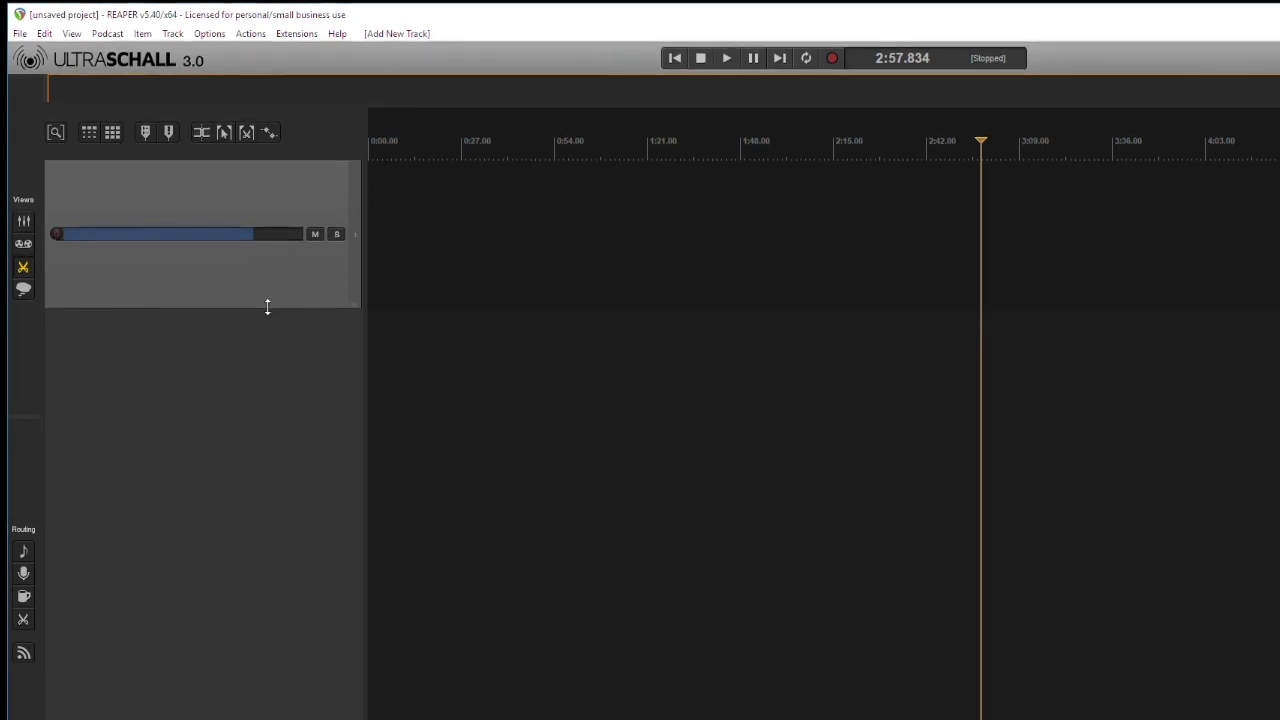
double_click(217, 197)
text(SoStimmen)
key(Return)
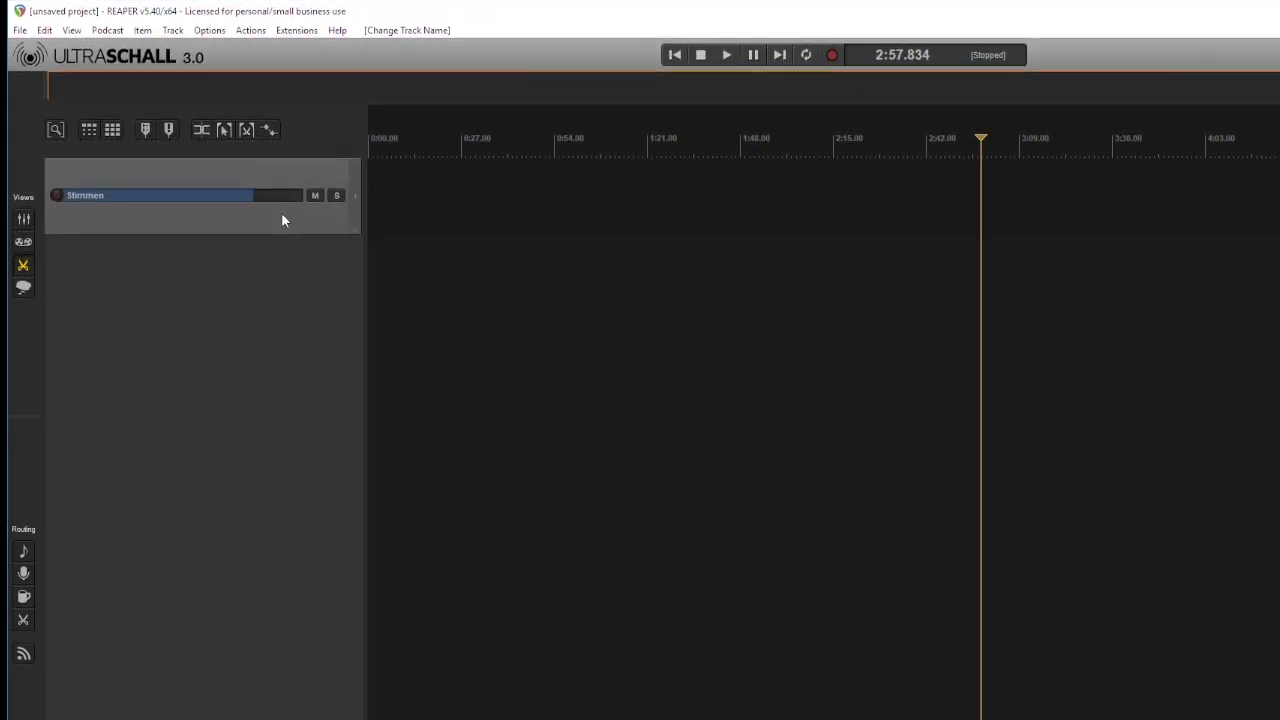
Step: Add two tracks beneath Stimmen, reduce their height and turn Stimmen into a folder containing them
double_click(338, 330)
double_click(305, 420)
drag(287, 385, 283, 337)
drag(279, 443, 274, 371)
click(353, 229)
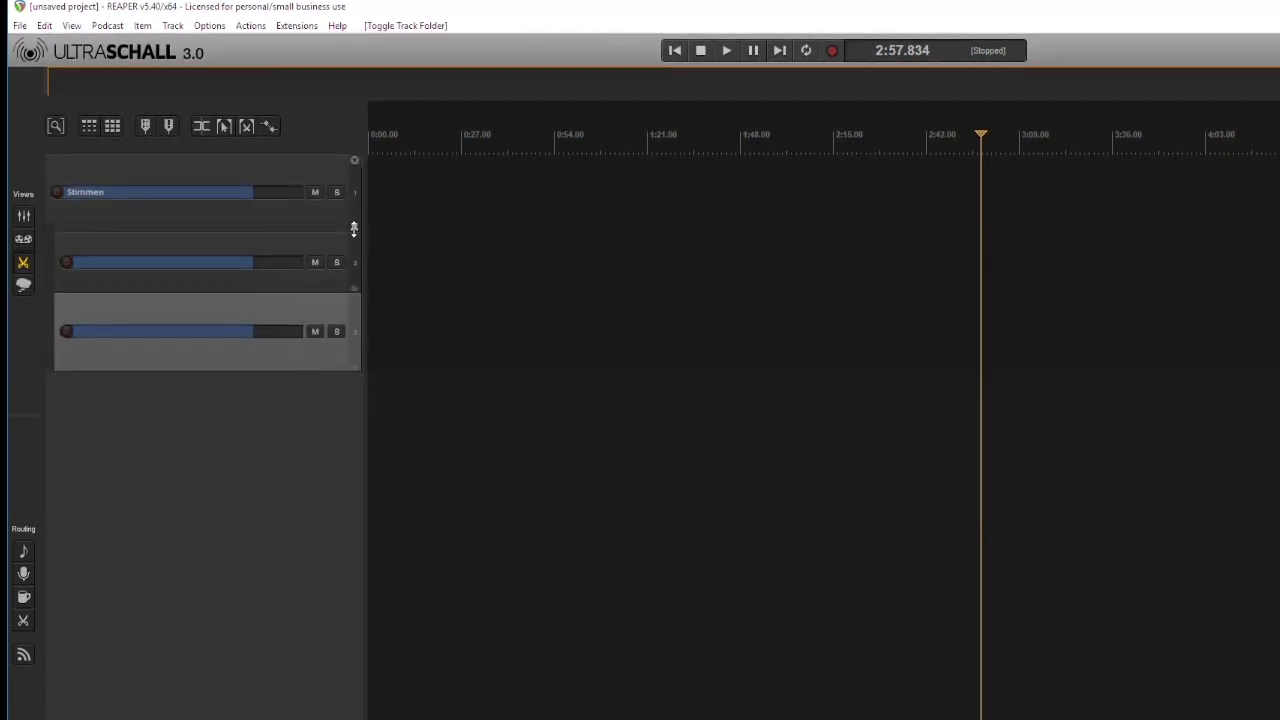
Step: Name the two tracks inside the Stimmen folder Astronautin and Bordcomputer
double_click(192, 262)
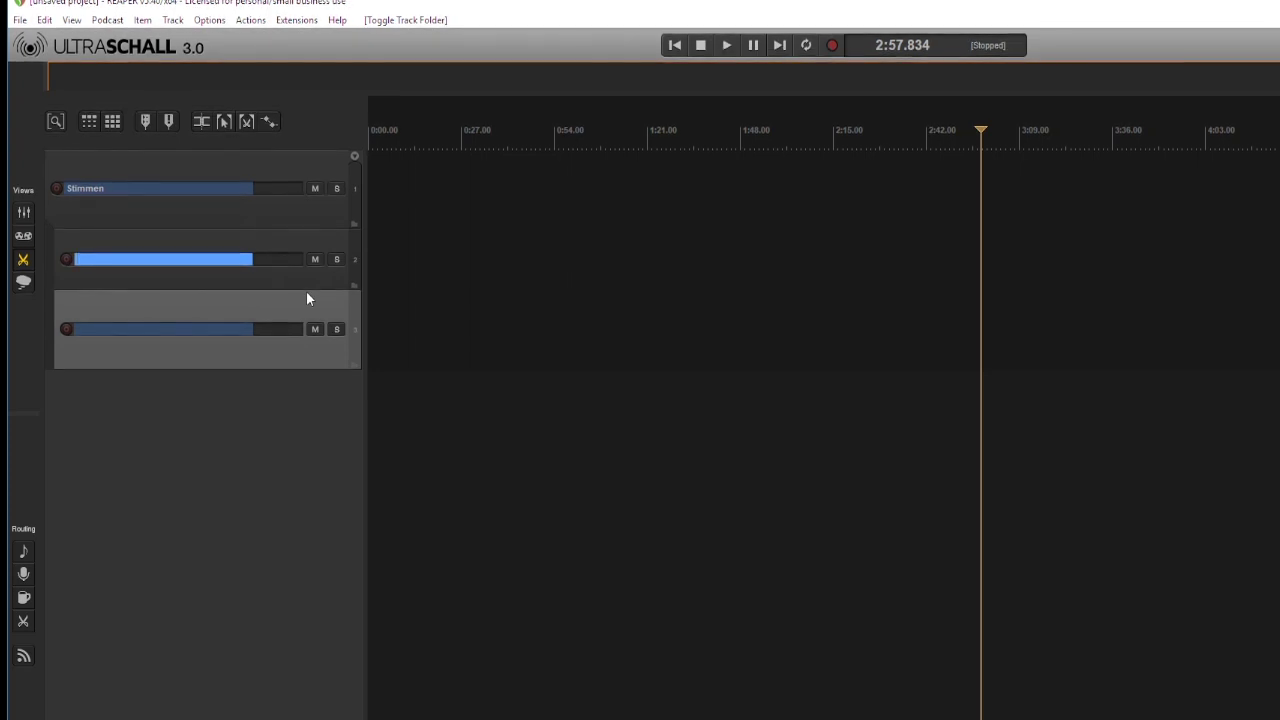
text(Ratri)
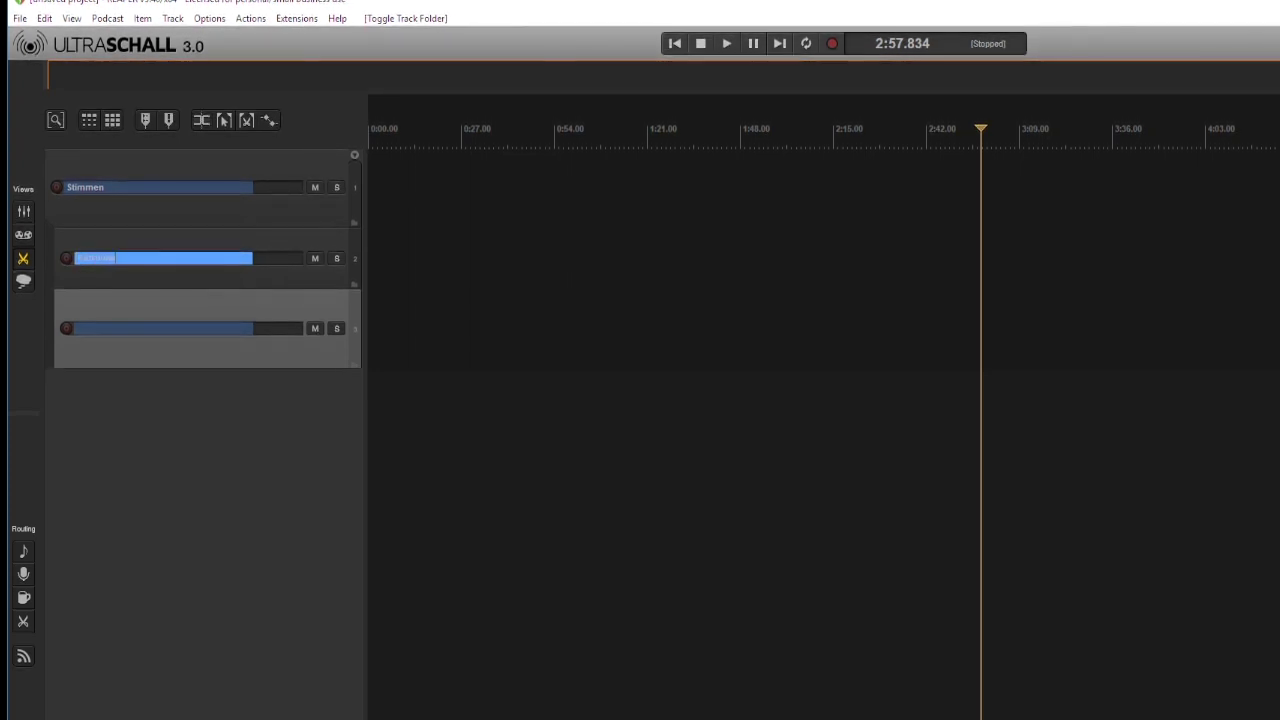
double_click(251, 329)
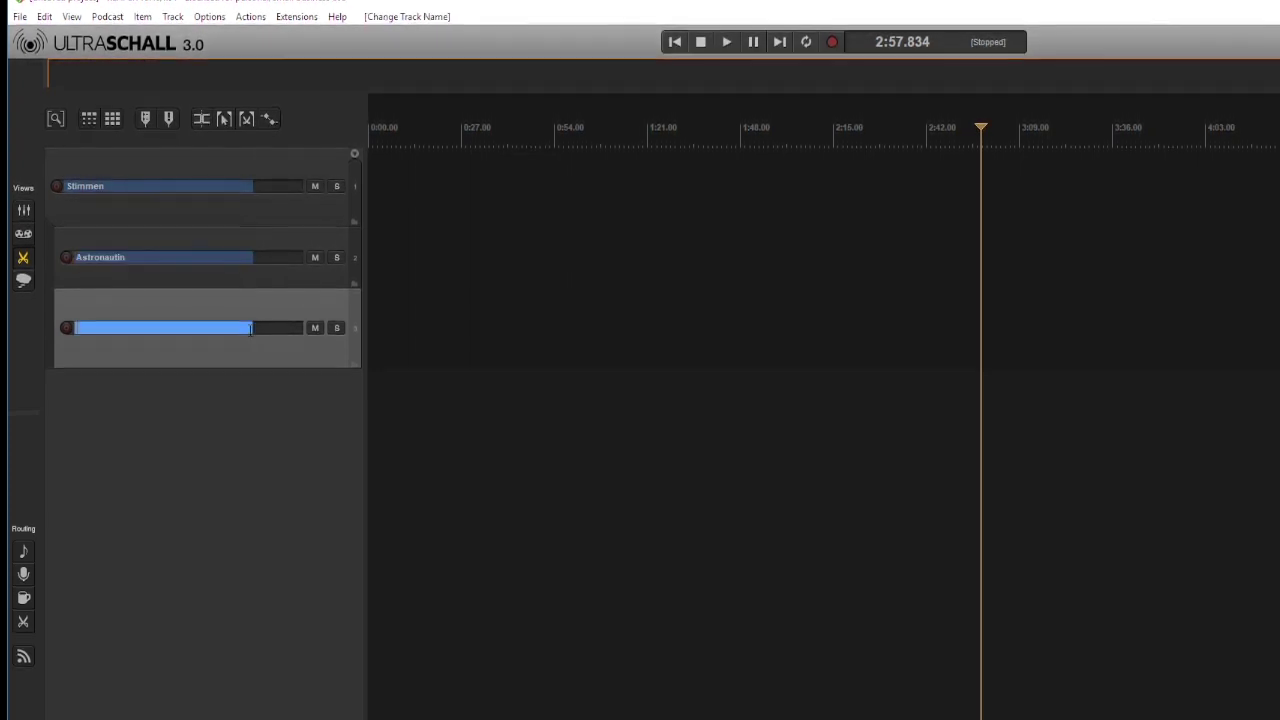
text(Out)
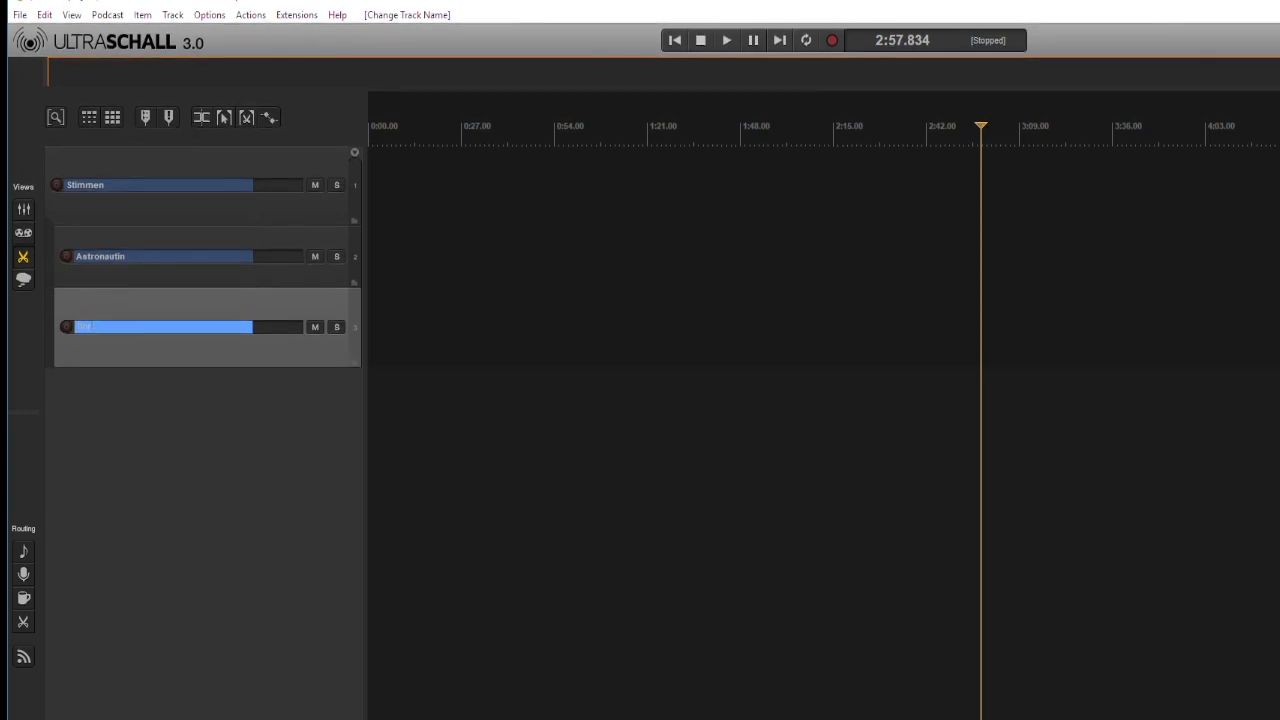
text(rdcomputer)
key(Return)
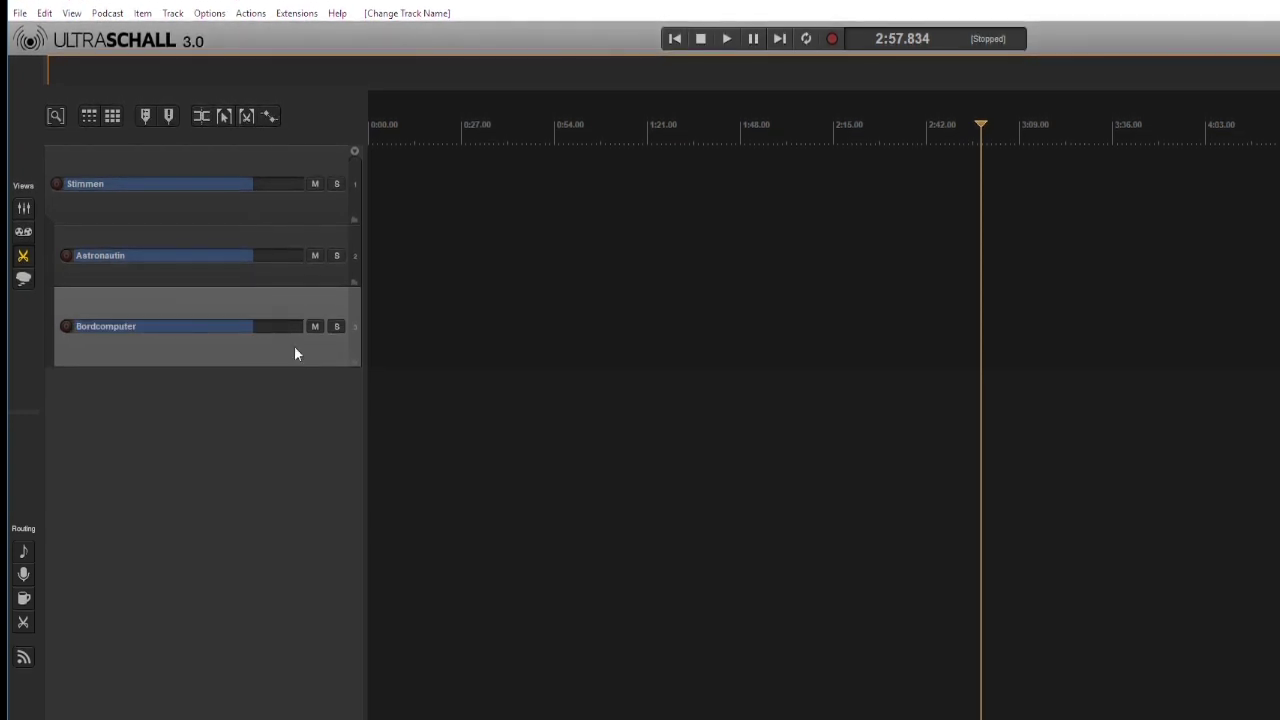
Step: Add a fourth track beneath Bordcomputer and end the Stimmen folder at Bordcomputer so the new track sits outside it
drag(275, 366, 274, 348)
click(274, 396)
click(242, 345)
double_click(318, 380)
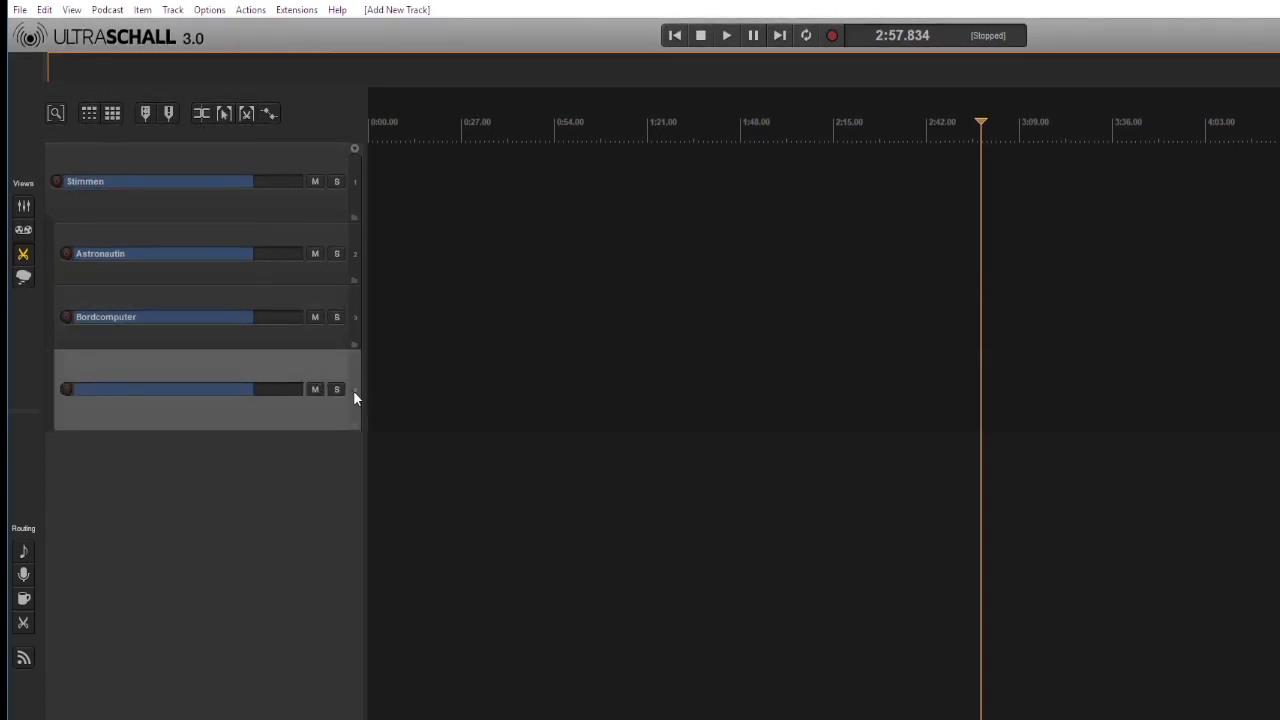
click(353, 343)
click(353, 343)
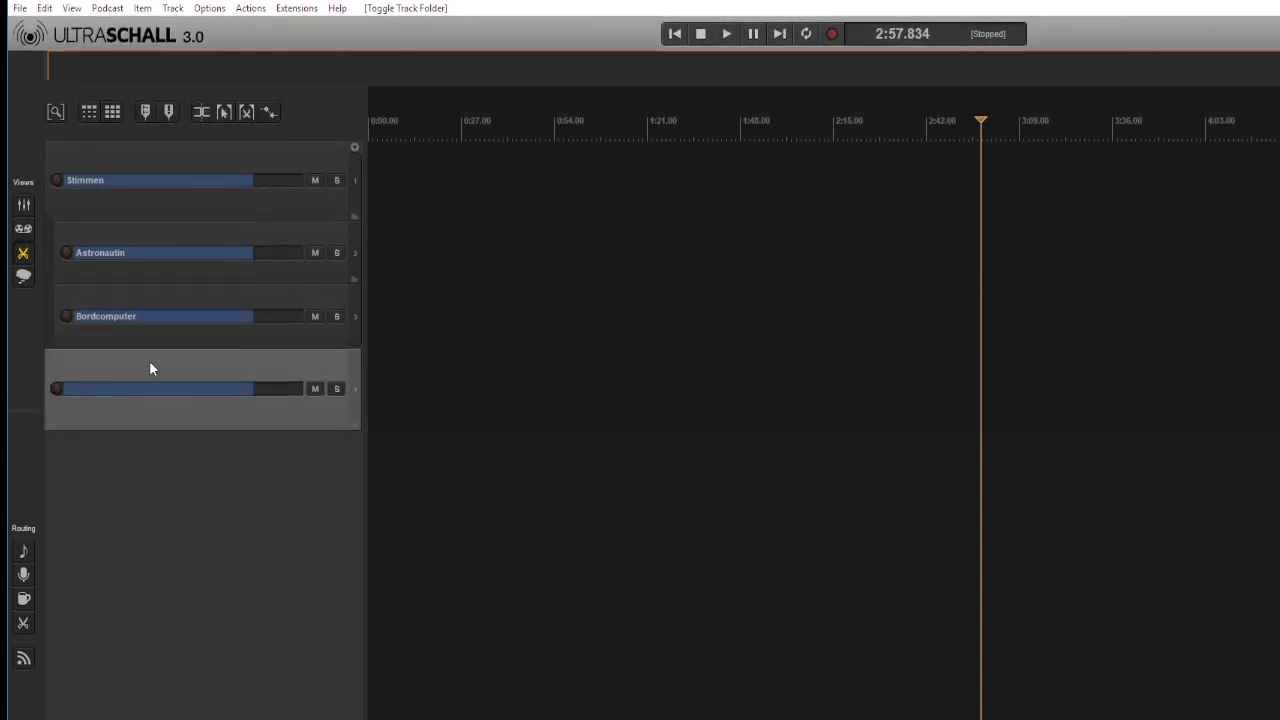
Step: Name the fourth track, outside the Stimmen folder, Sounds
double_click(191, 388)
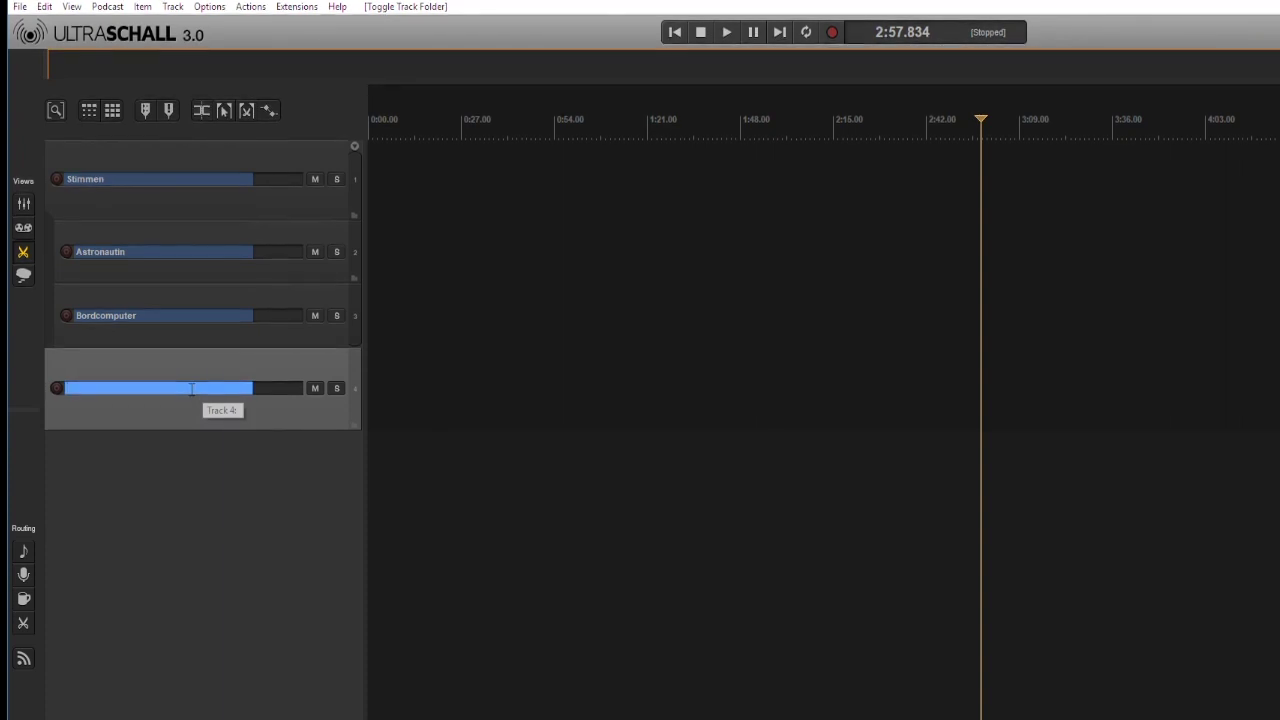
text(Sounds)
key(Return)
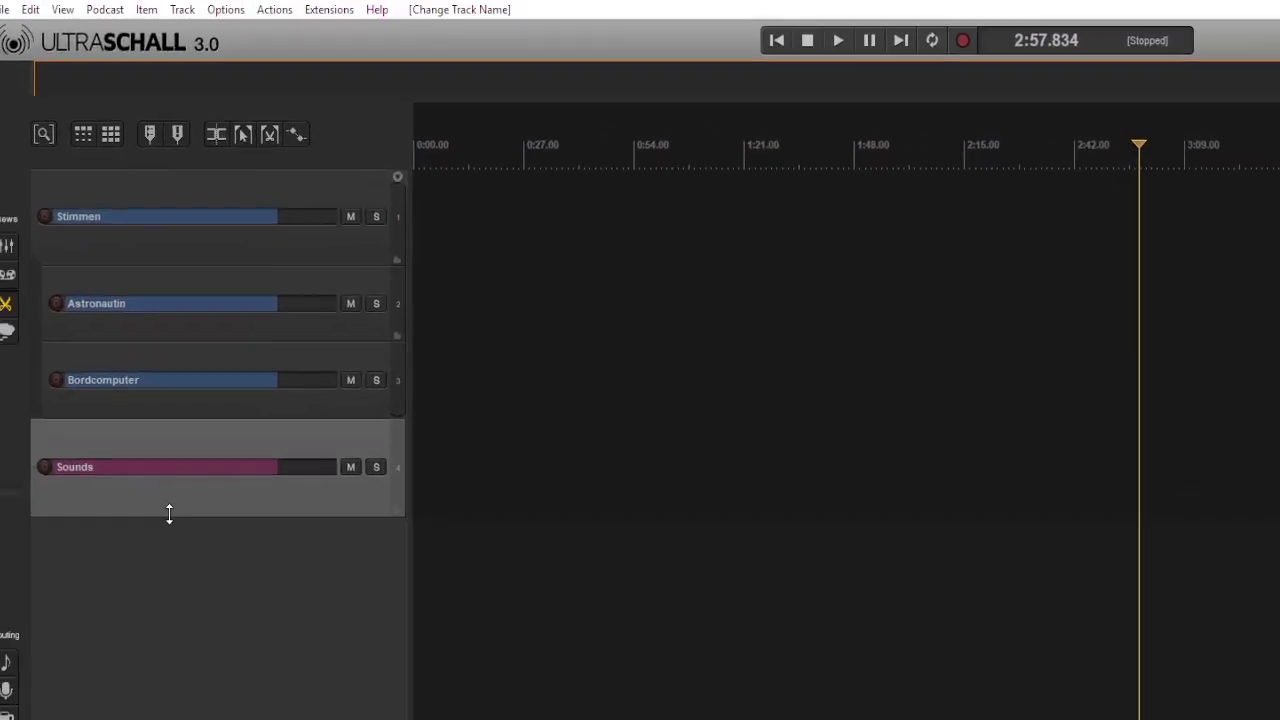
click(274, 9)
mouse_move(316, 12)
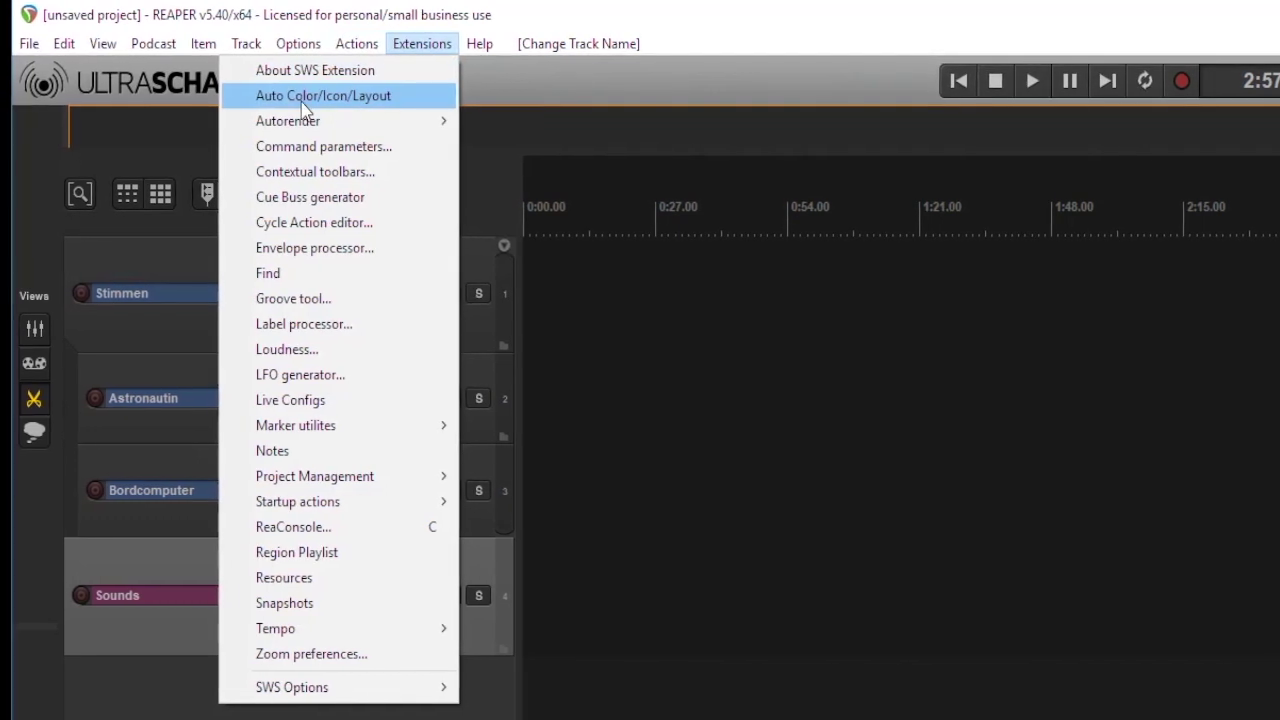
click(428, 48)
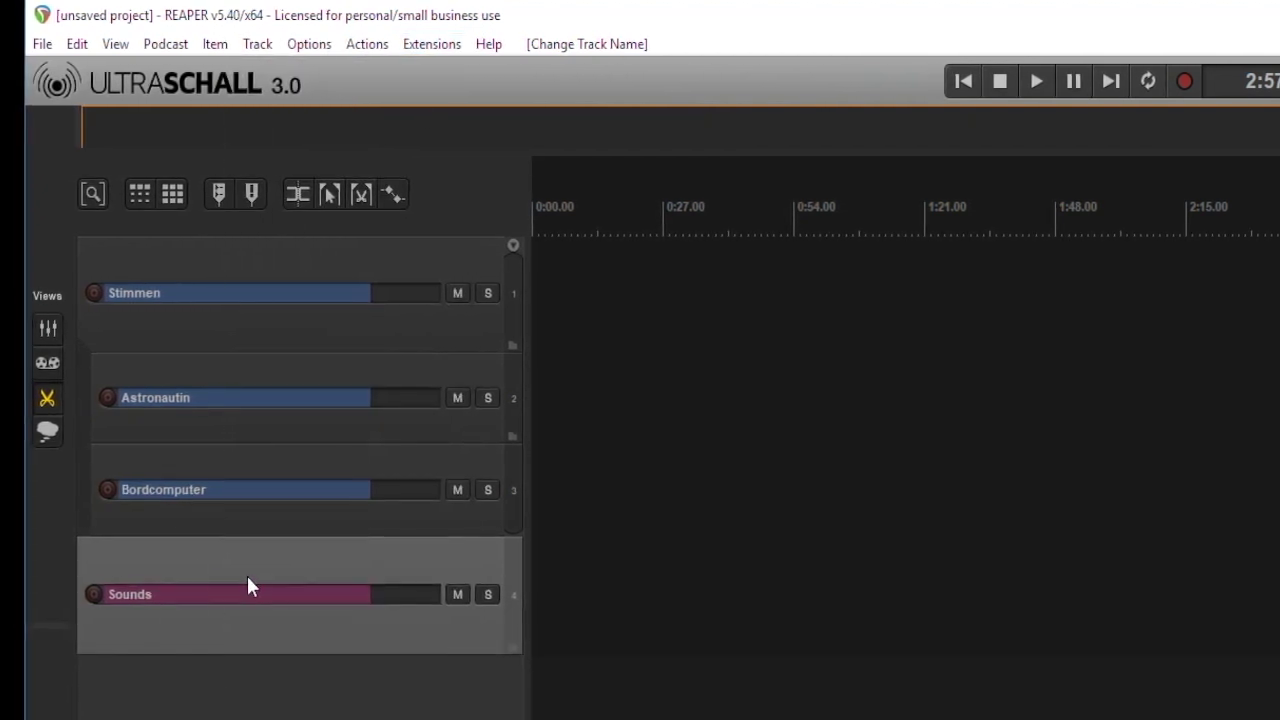
double_click(251, 697)
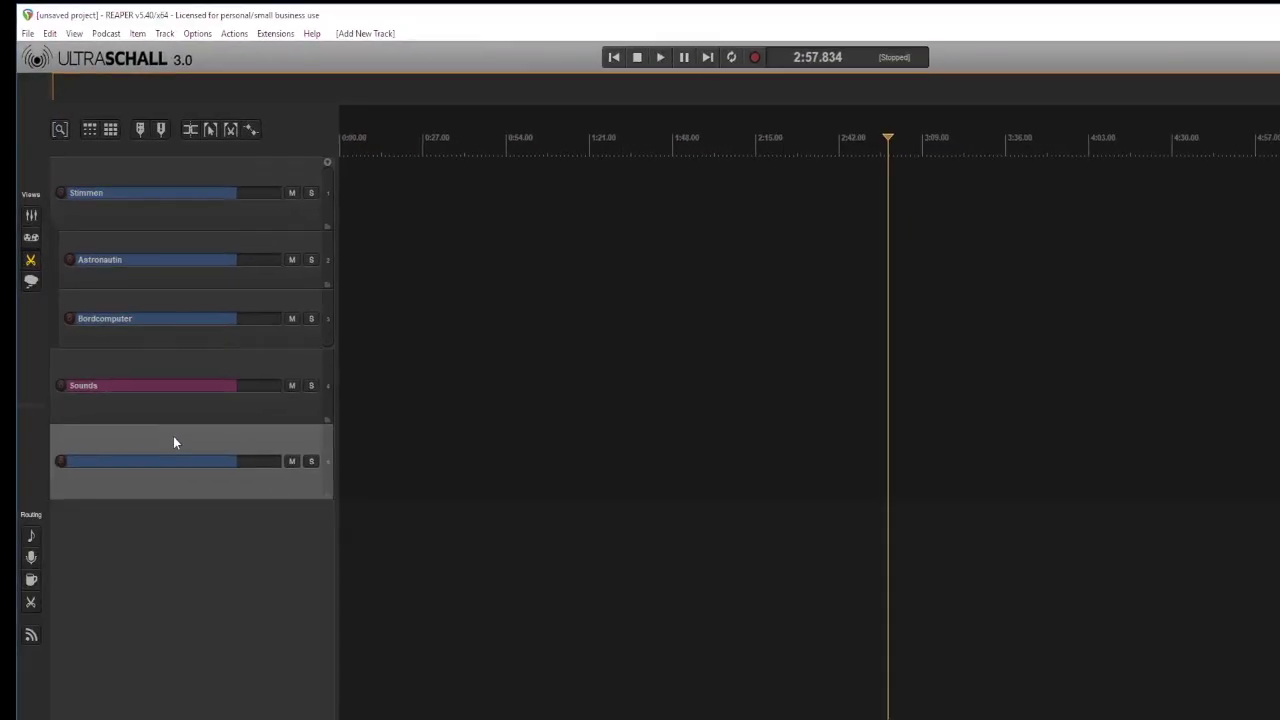
key(Delete)
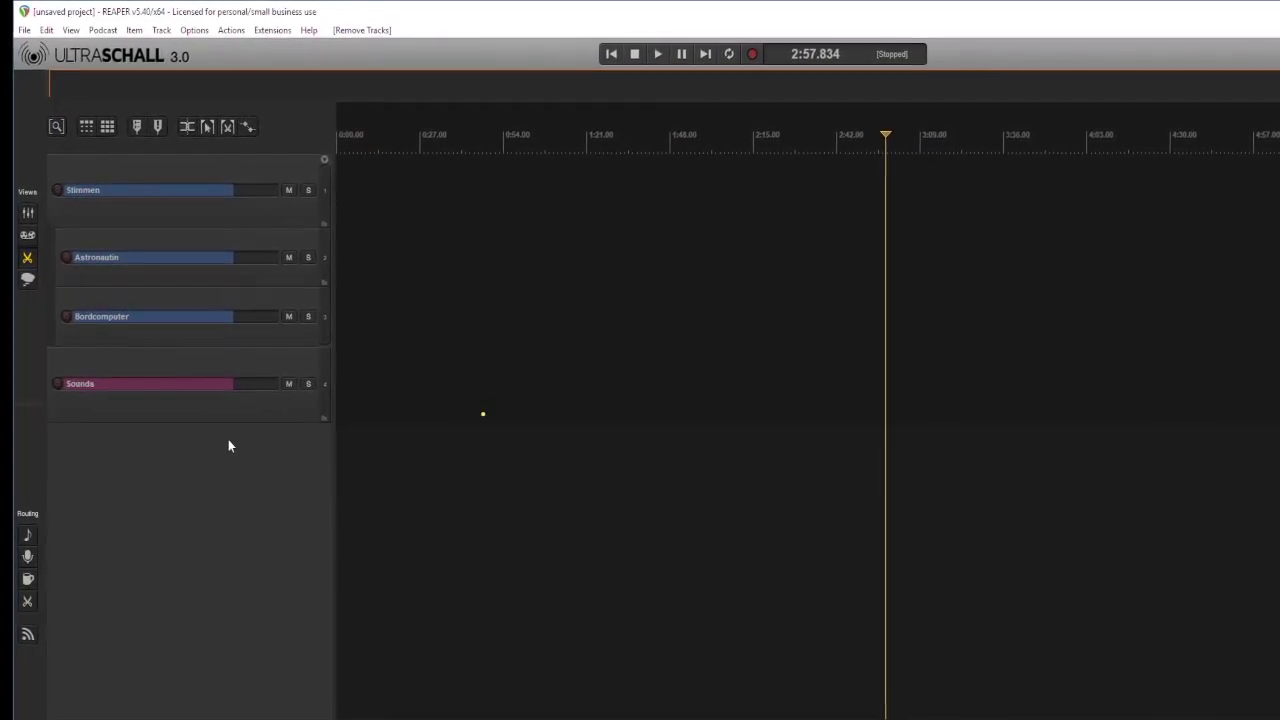
click(226, 402)
click(228, 437)
Step: Insert 10 tracks named Sounds after the last touched track
right_click(226, 440)
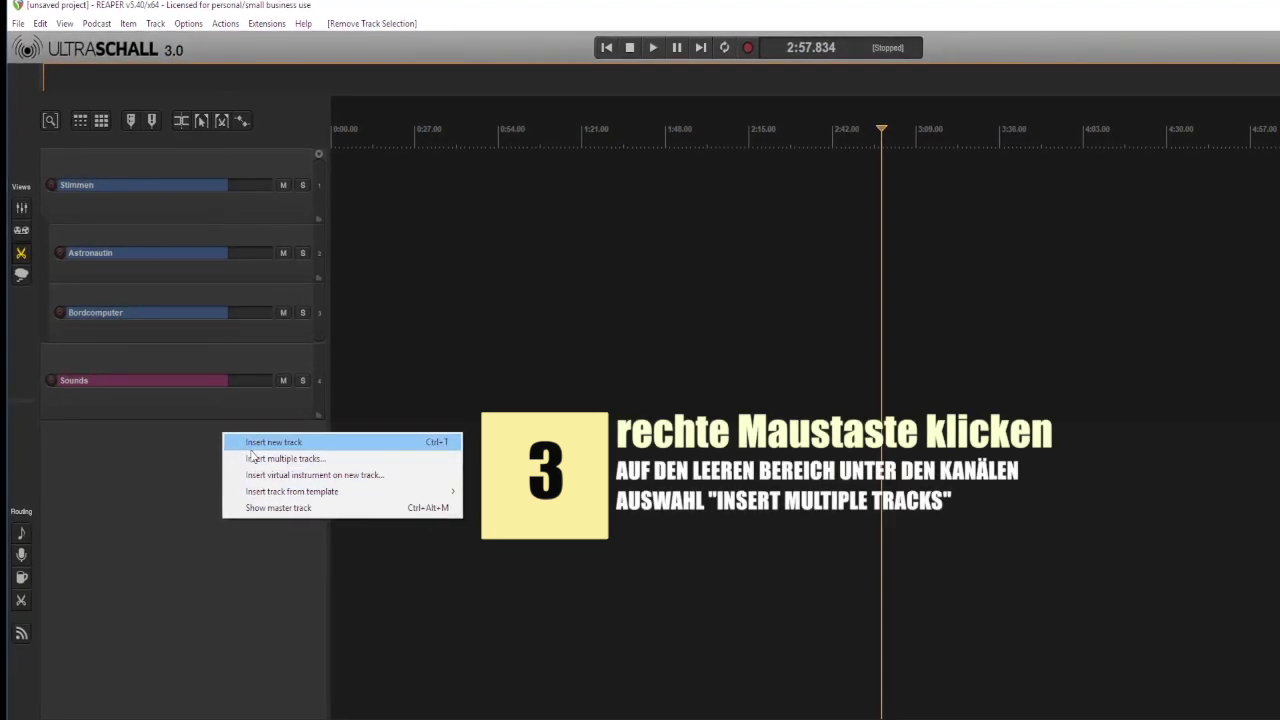
click(251, 458)
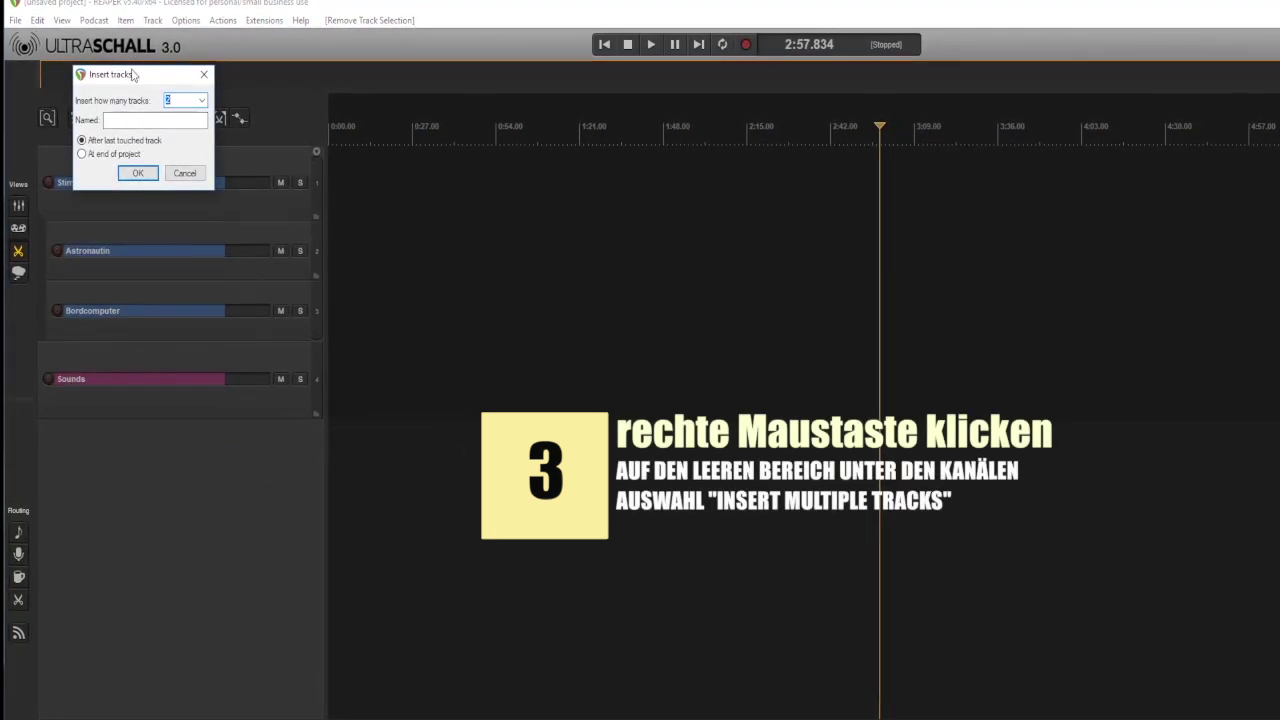
text(2)
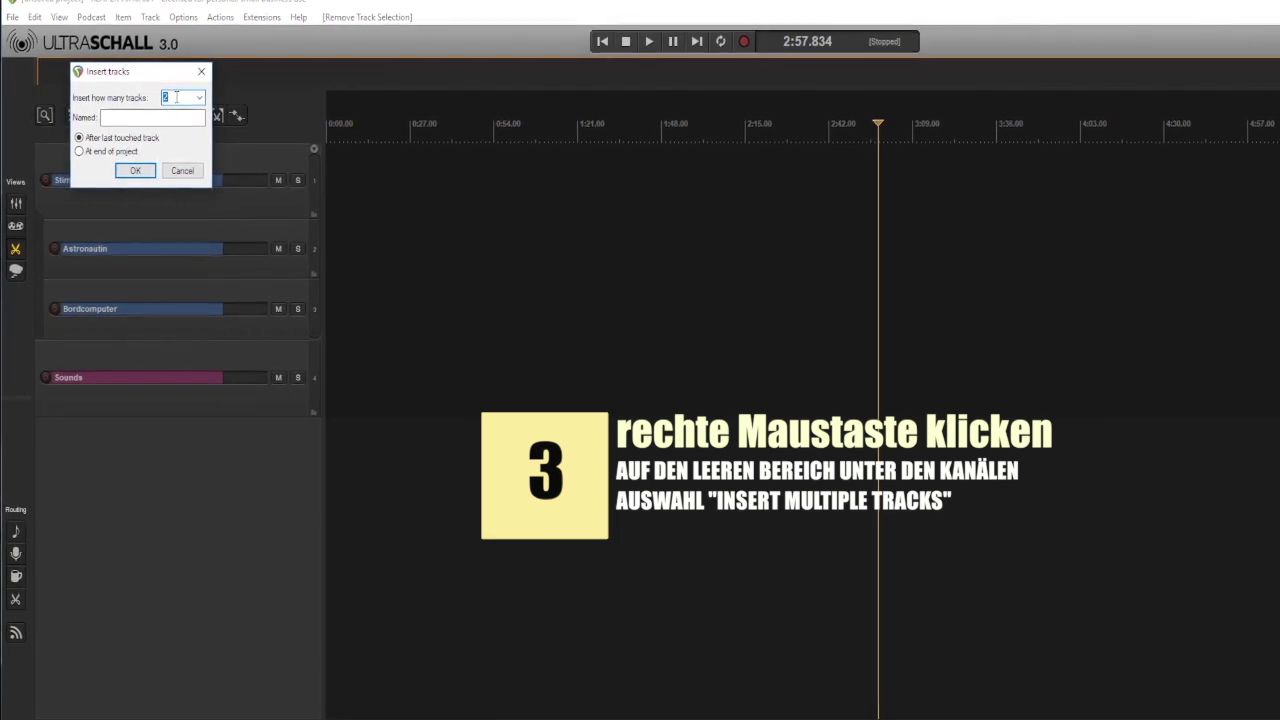
key(Tab)
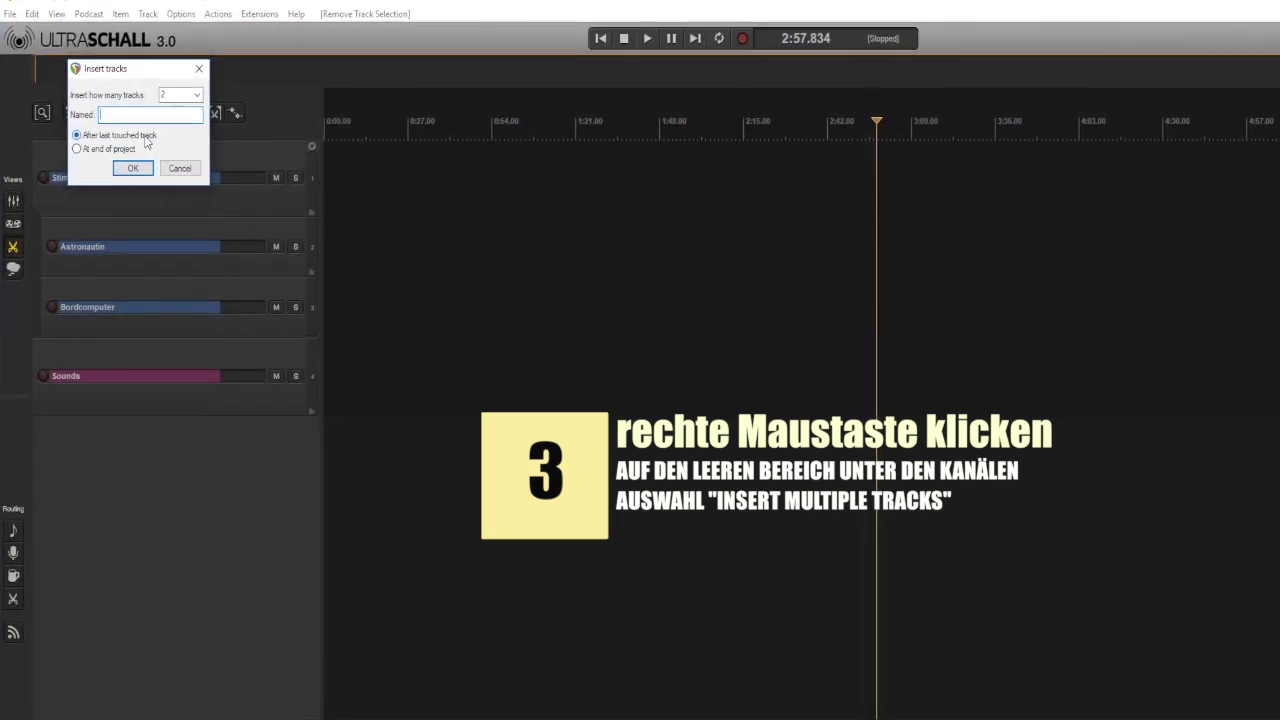
click(195, 92)
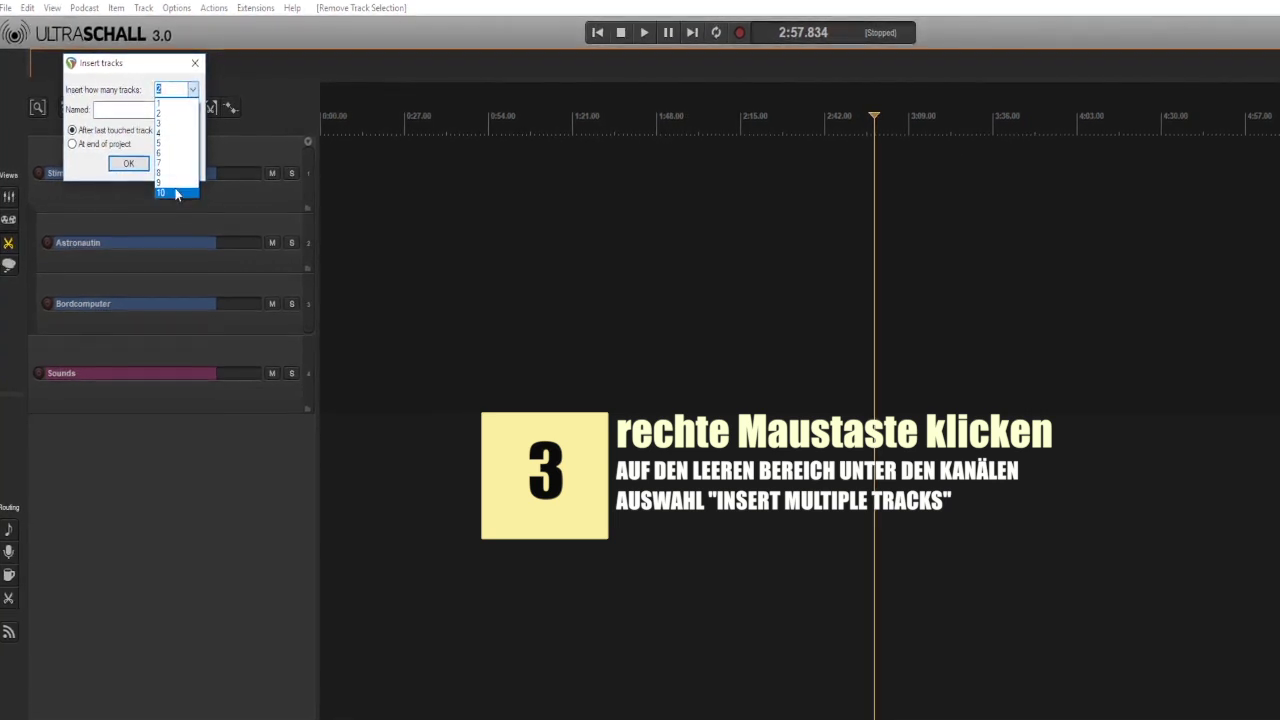
click(177, 193)
click(181, 110)
text(Sounds)
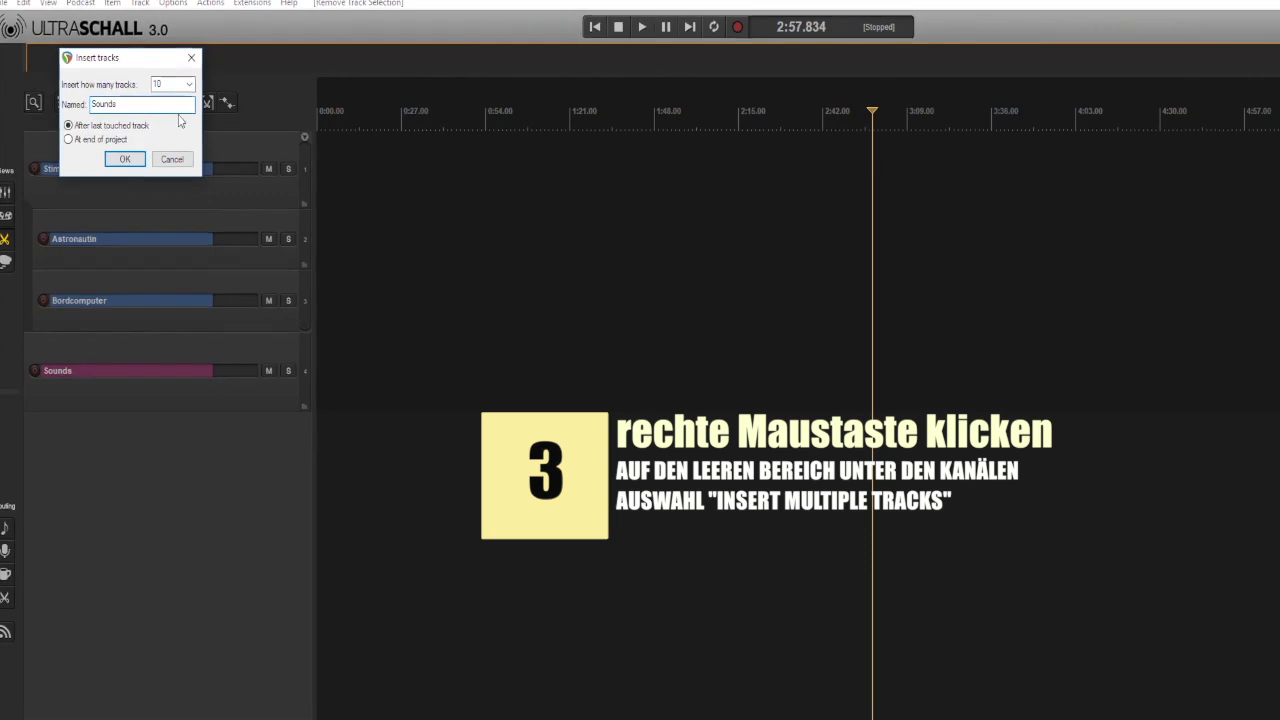
click(118, 159)
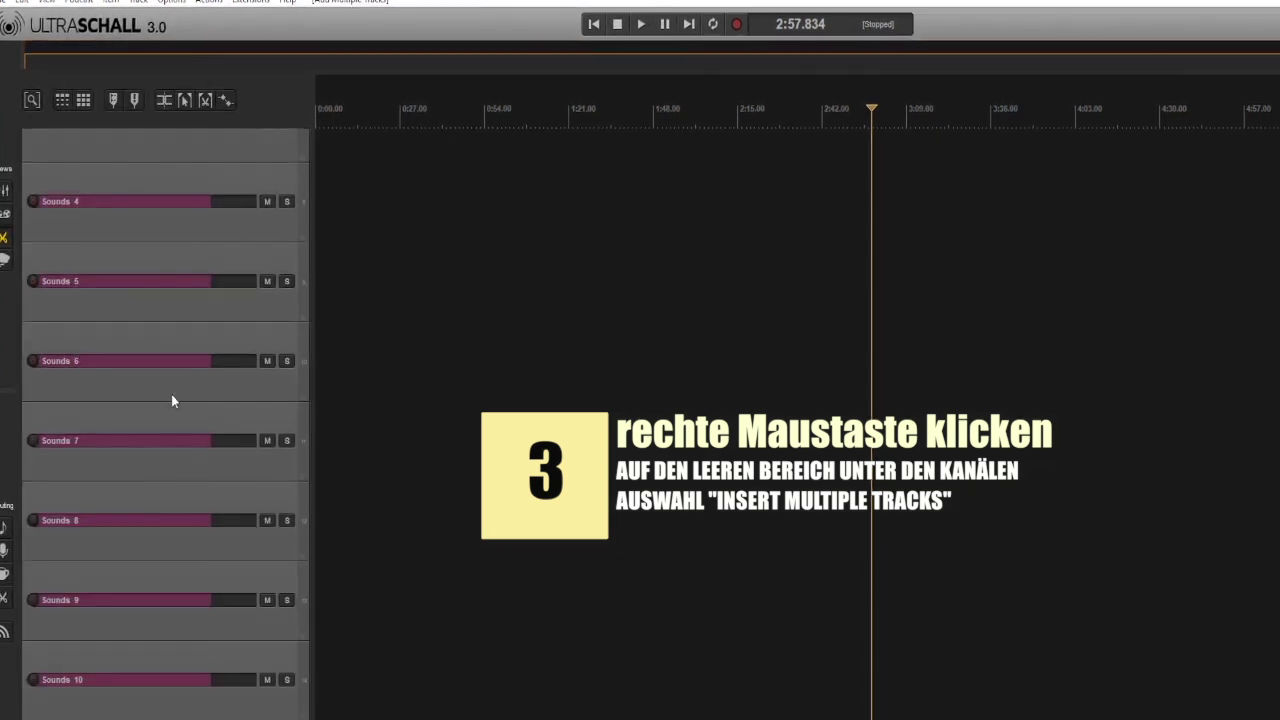
Step: Turn the Sounds track into a folder containing the ten numbered Sounds tracks, and clear the track selection
scroll(200, 382, up, 5)
scroll(200, 382, down, 4)
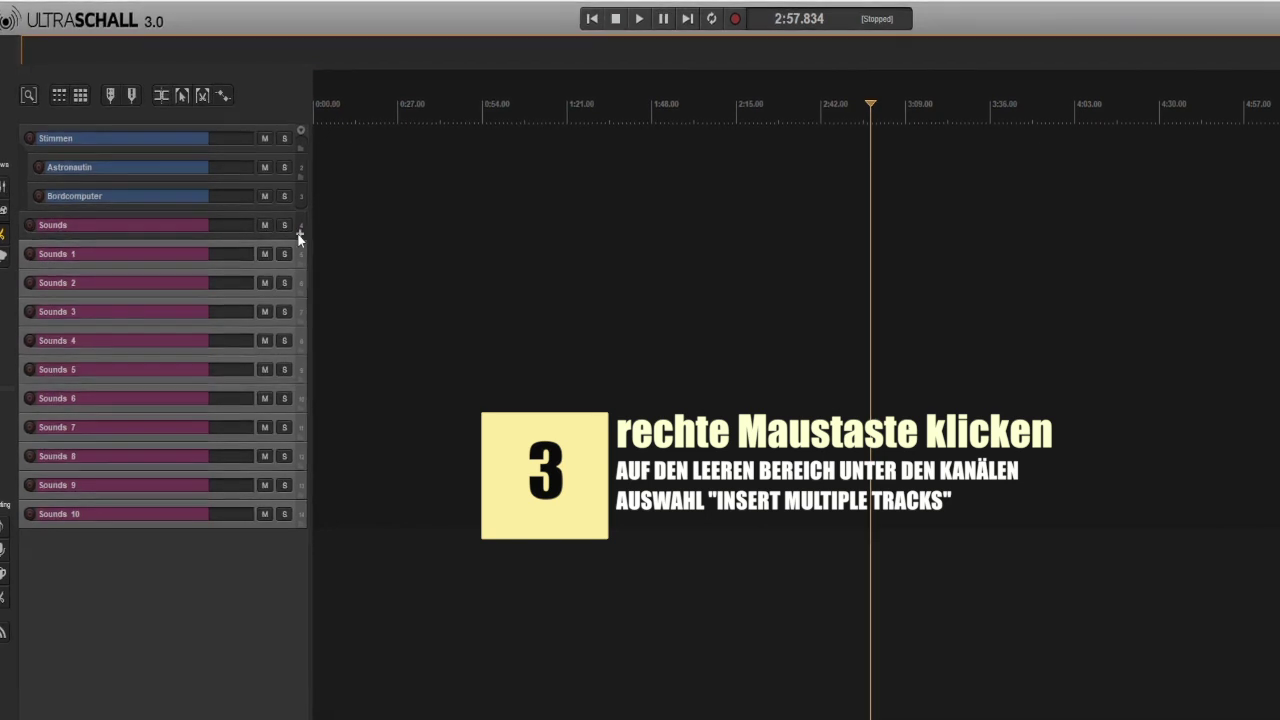
click(300, 235)
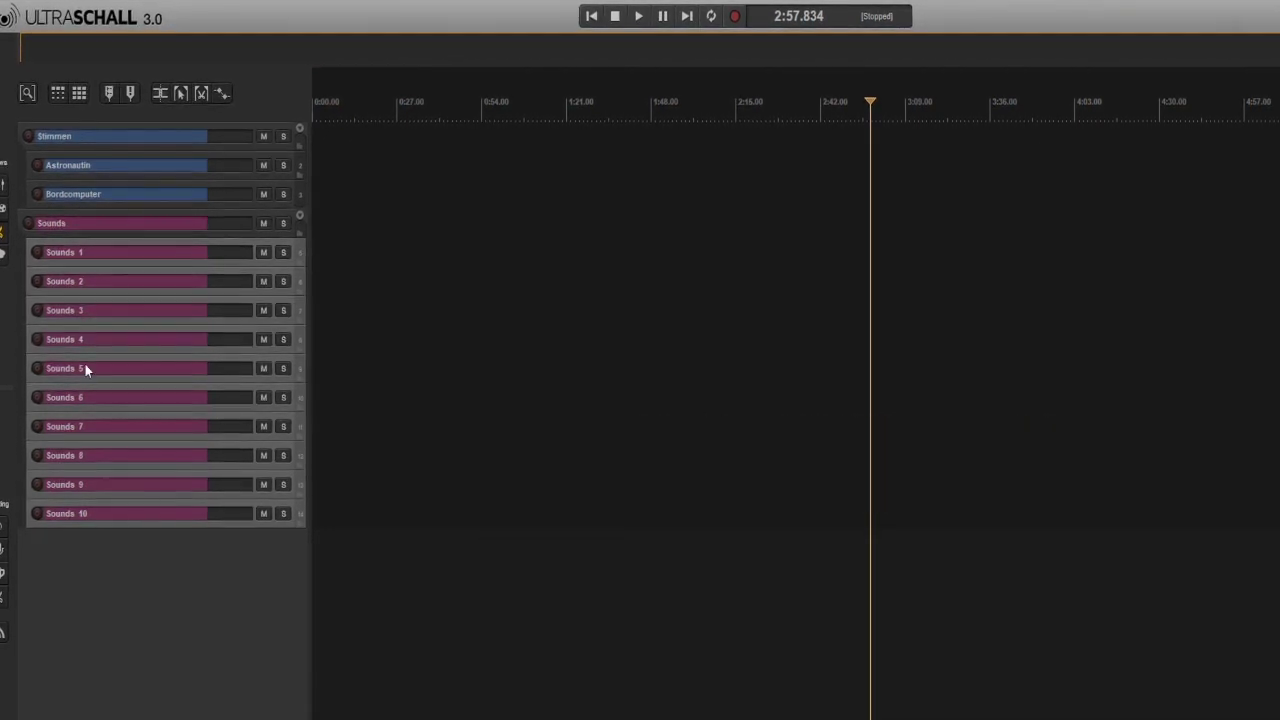
click(122, 539)
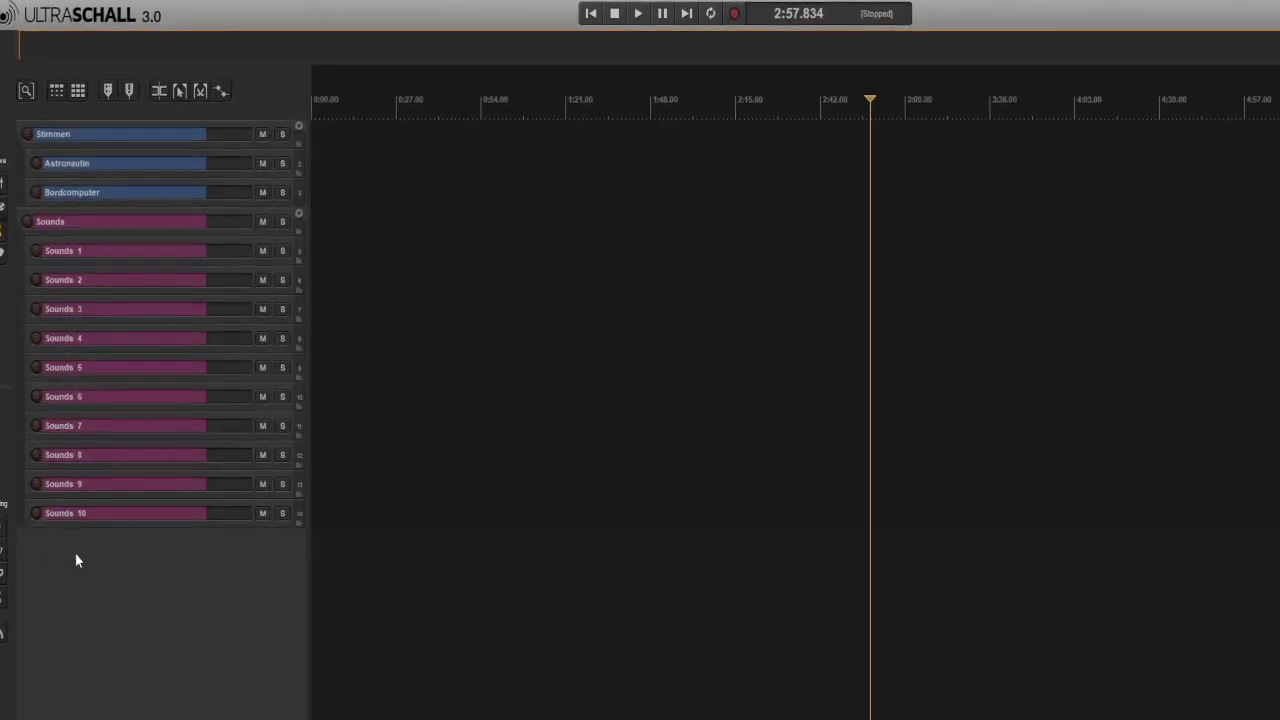
Step: Add a new track below Sounds 10
right_click(66, 551)
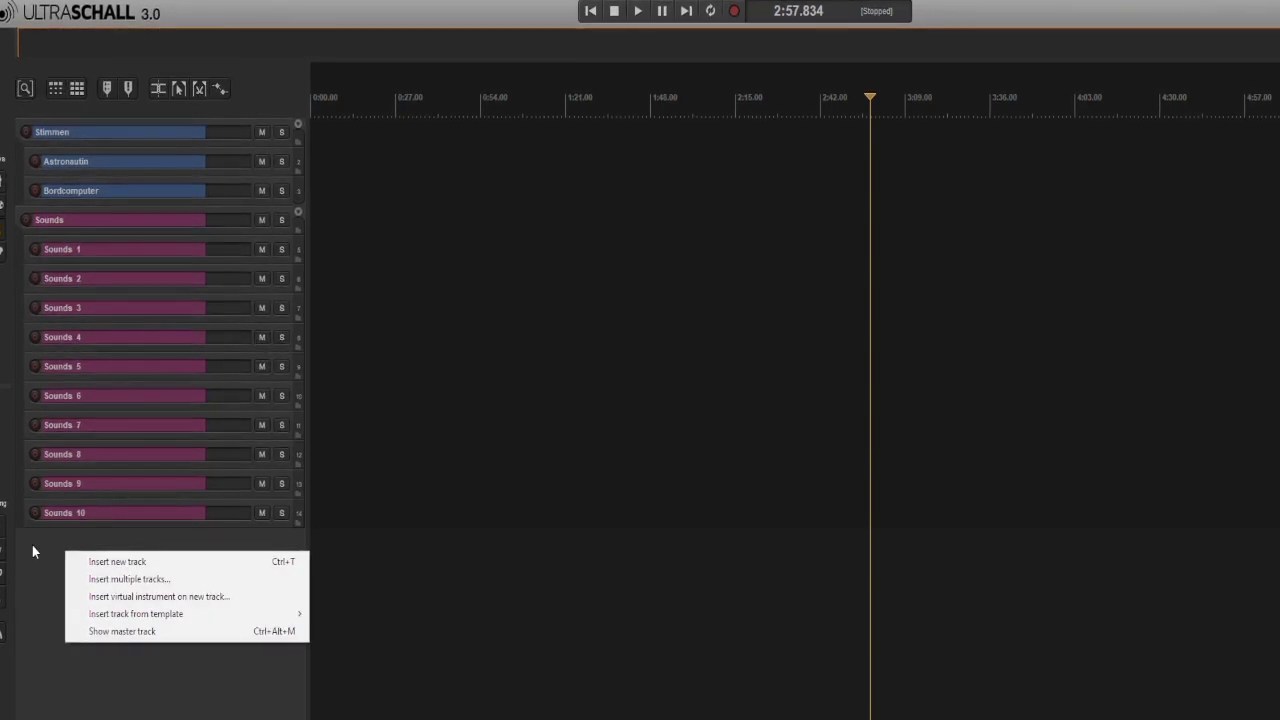
click(35, 550)
double_click(93, 563)
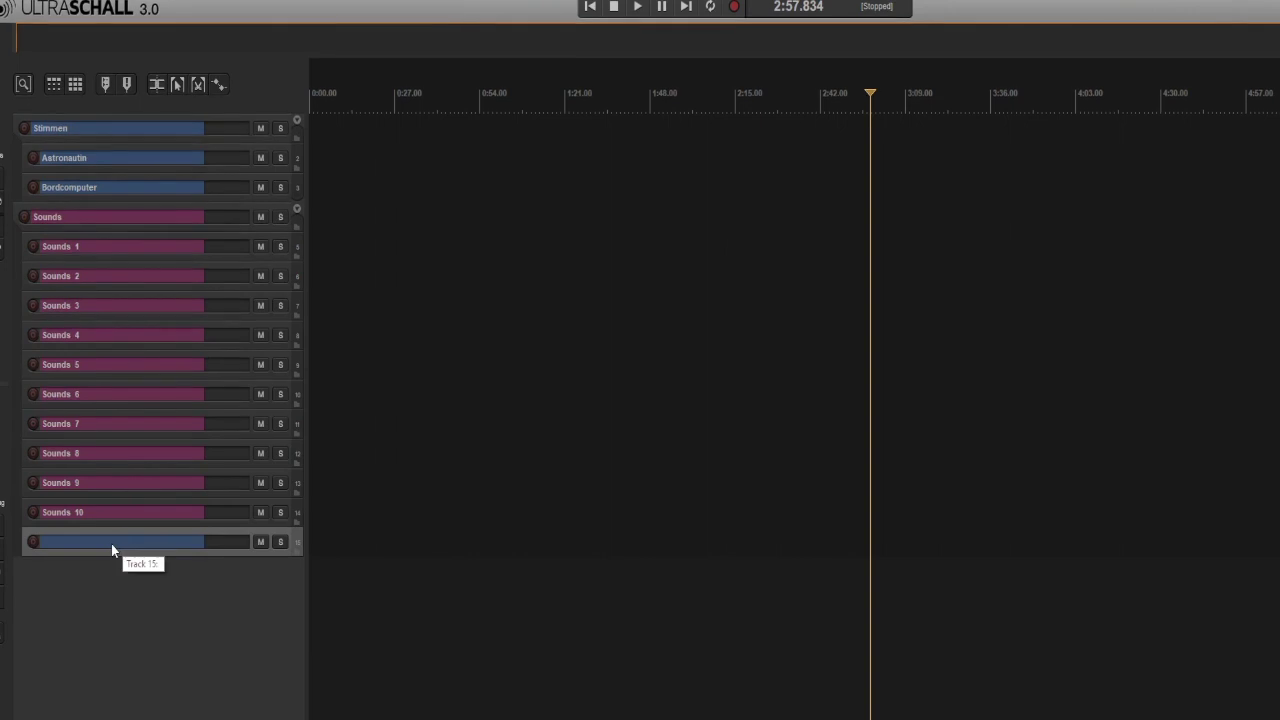
Step: Name the new track below Sounds 10 Athmo and take it out of the Sounds folder
double_click(111, 541)
text(Athmo)
key(Return)
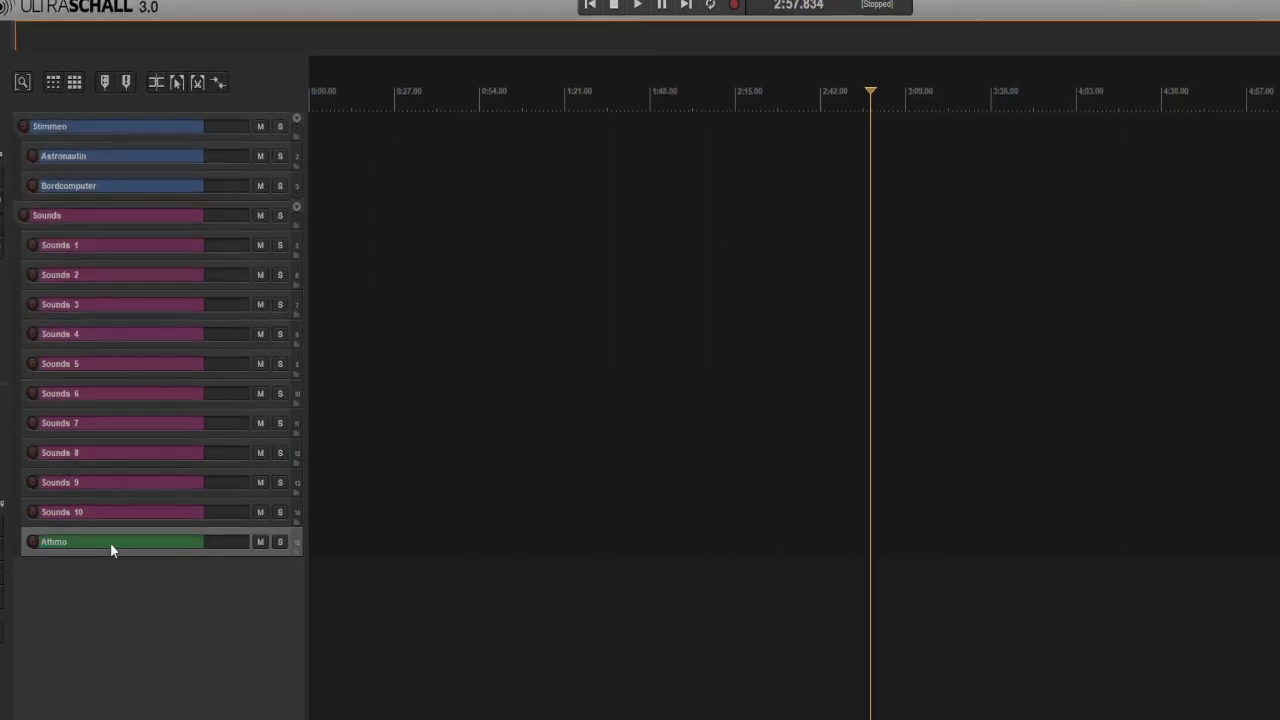
click(292, 517)
click(295, 522)
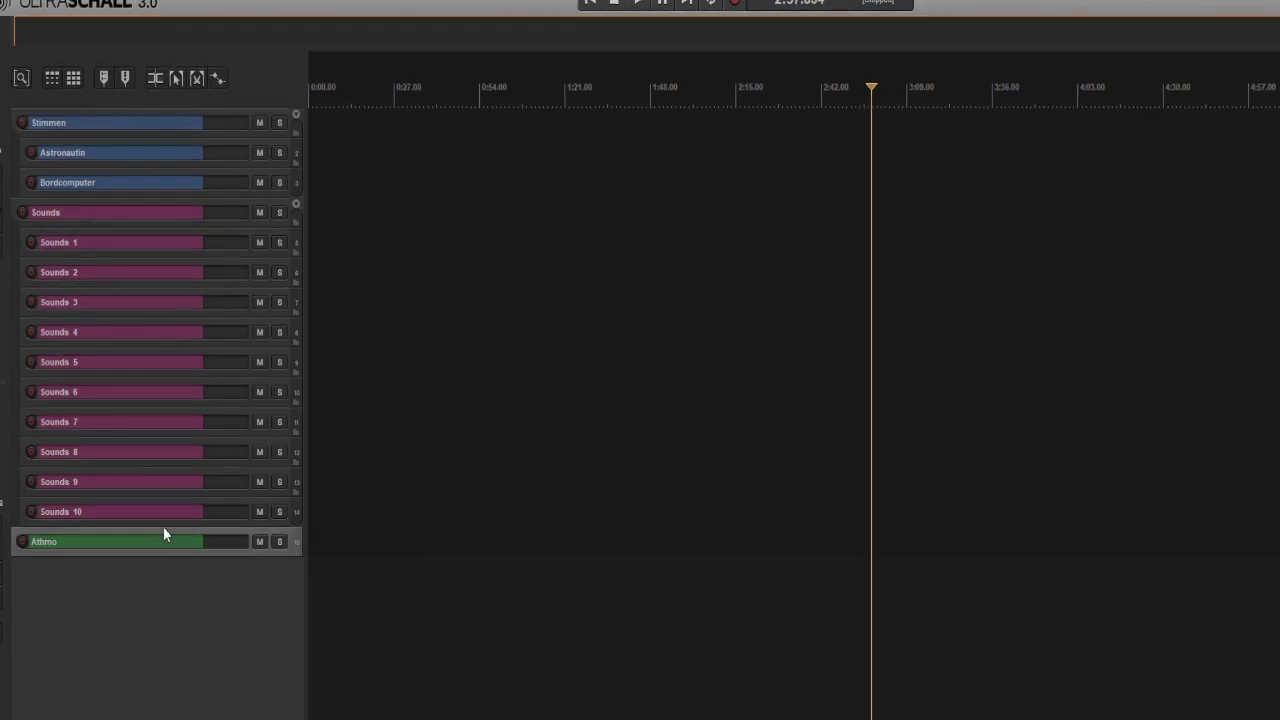
Step: Insert 3 tracks named Athmo after the last touched track
right_click(177, 581)
click(217, 607)
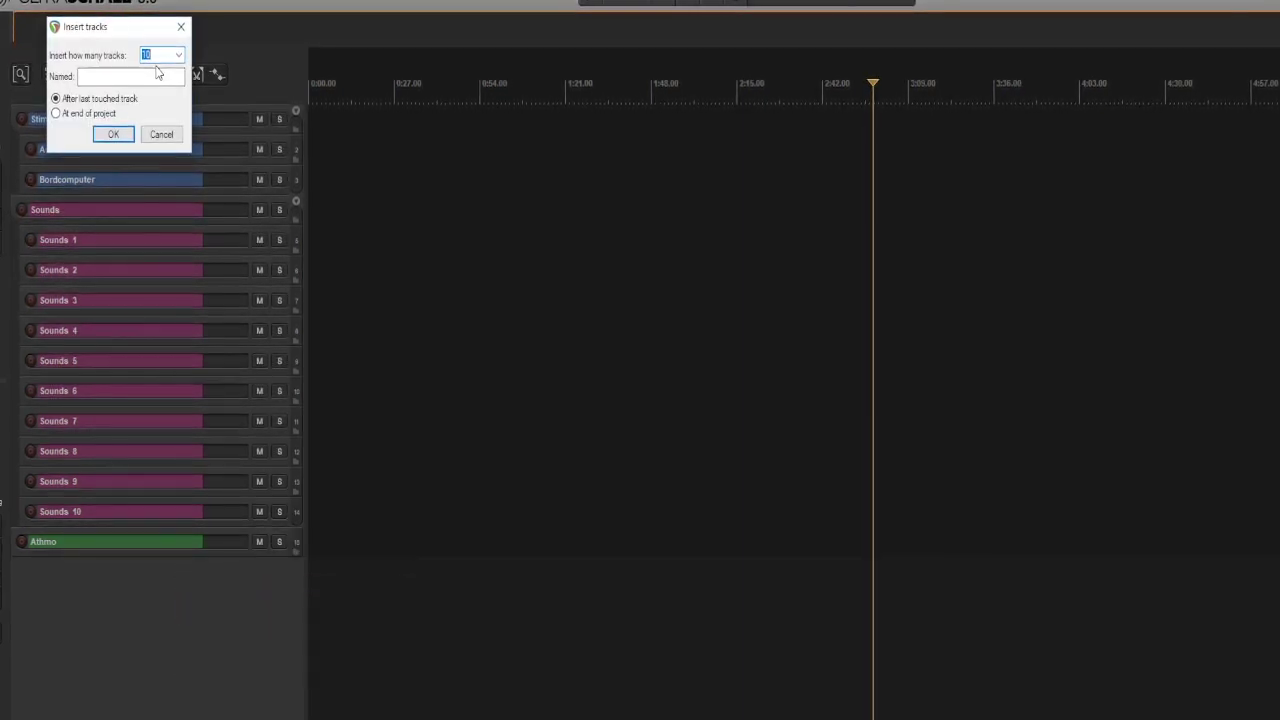
text(3)
key(Tab)
text(Athmo)
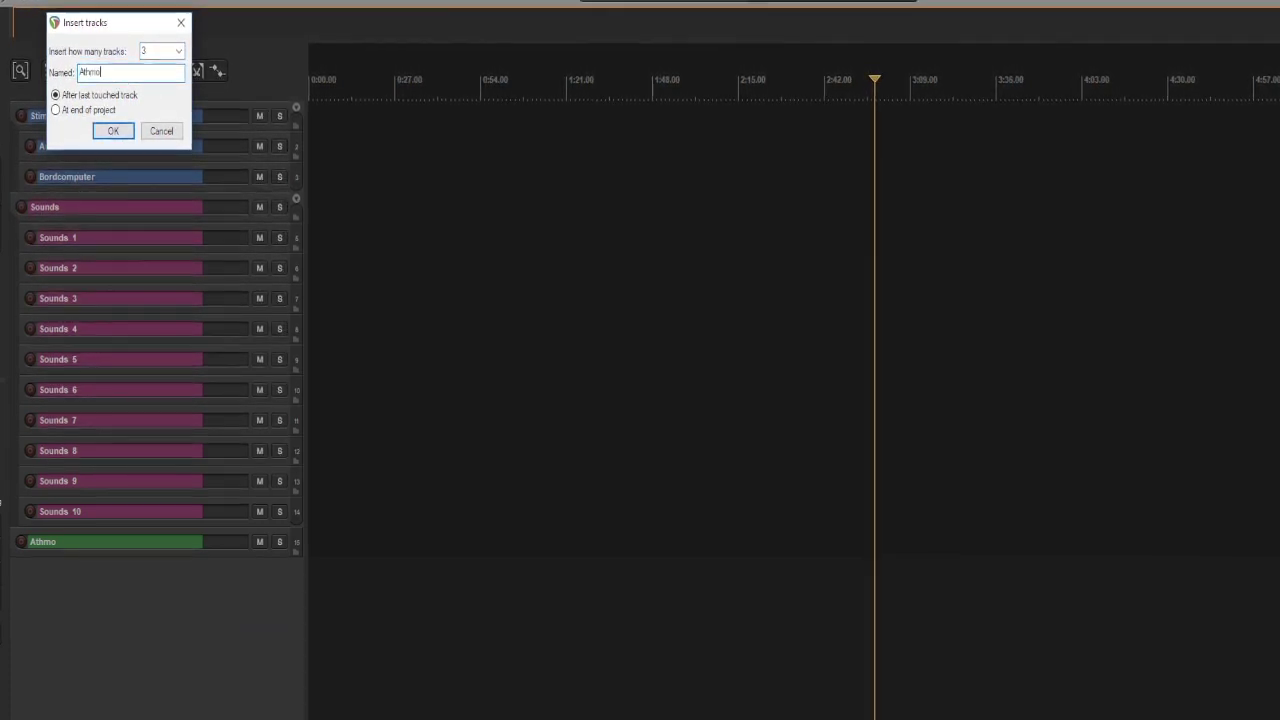
key(Return)
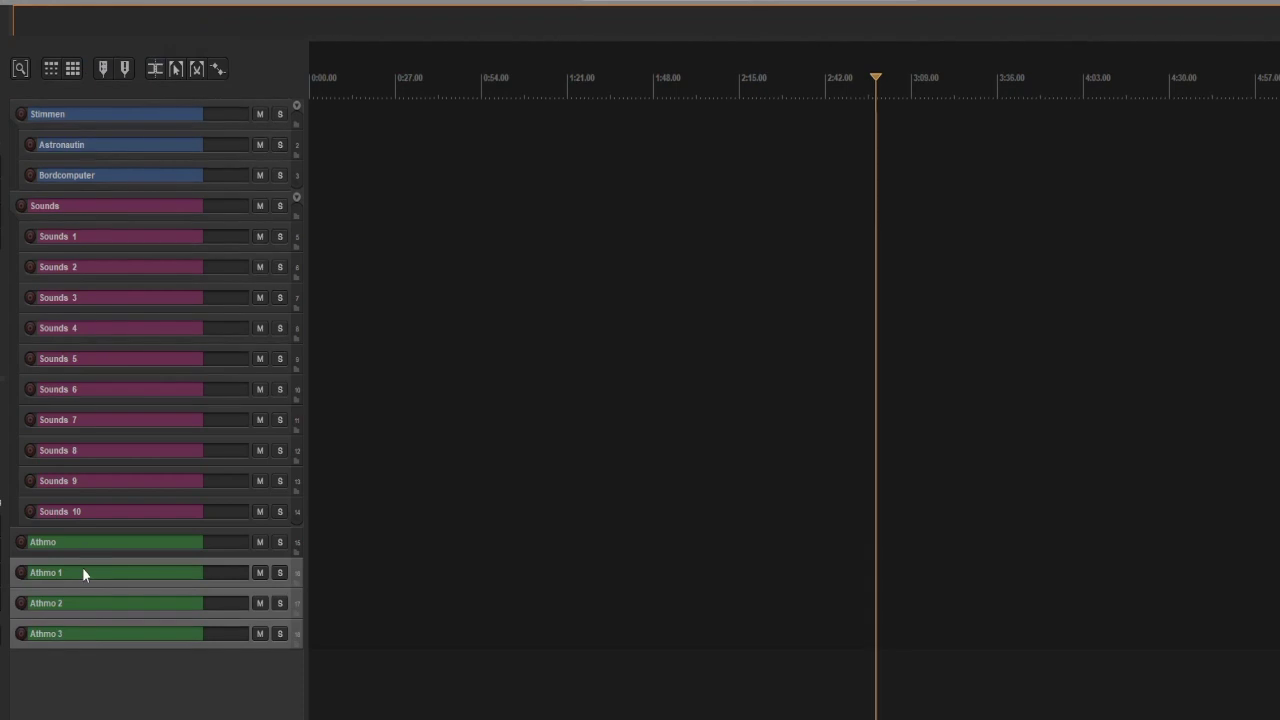
Step: Turn the Athmo track into a folder for the three numbered Athmo tracks, and compact the Stimmen, Sounds and Athmo folders
click(298, 553)
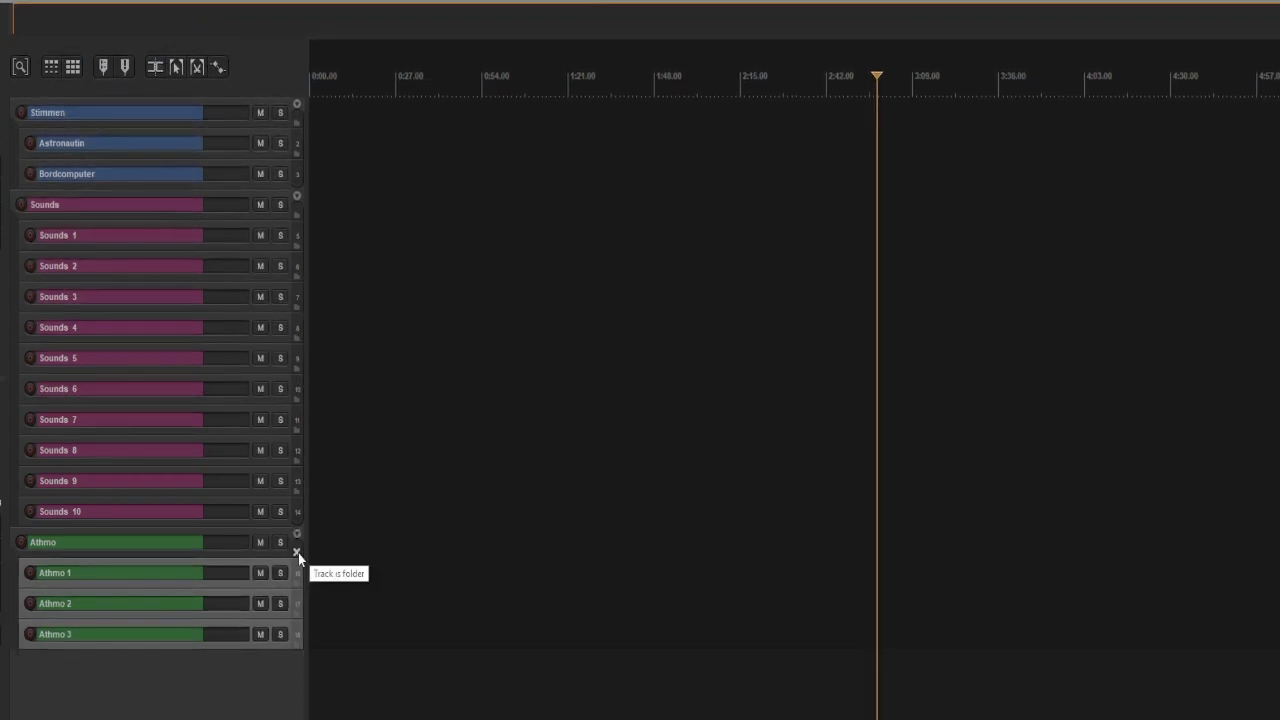
click(127, 670)
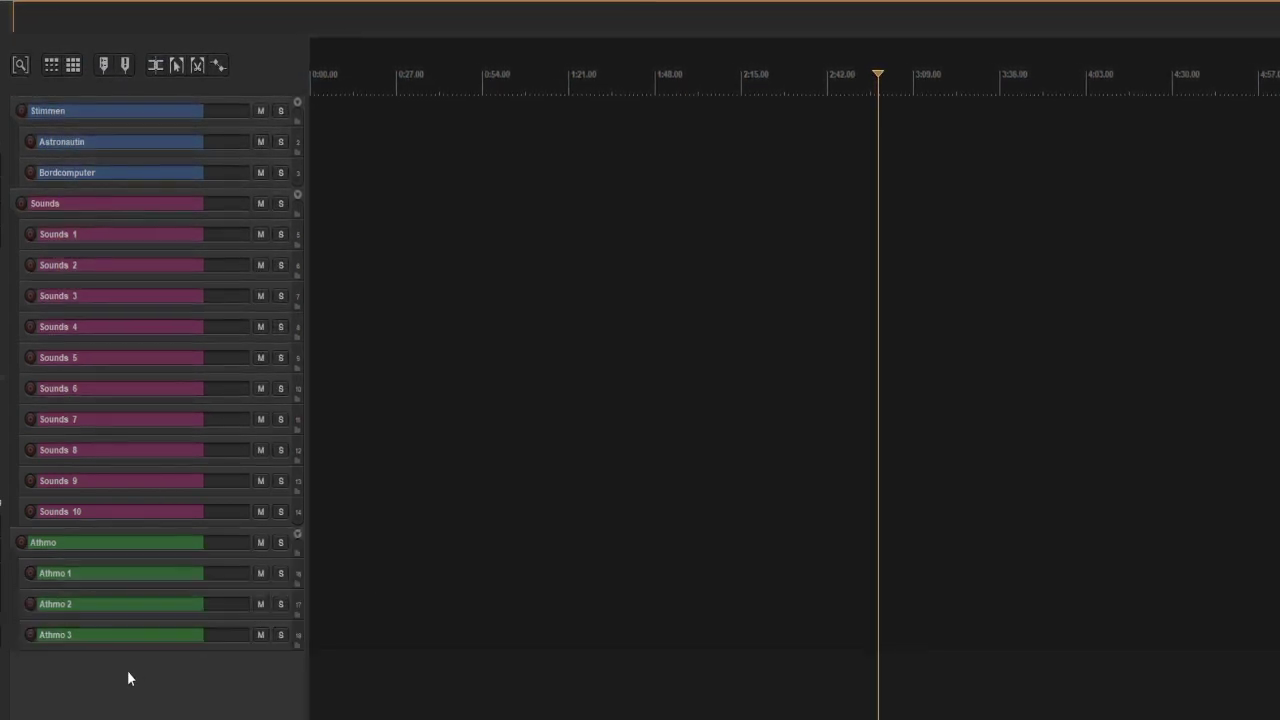
click(299, 193)
click(300, 99)
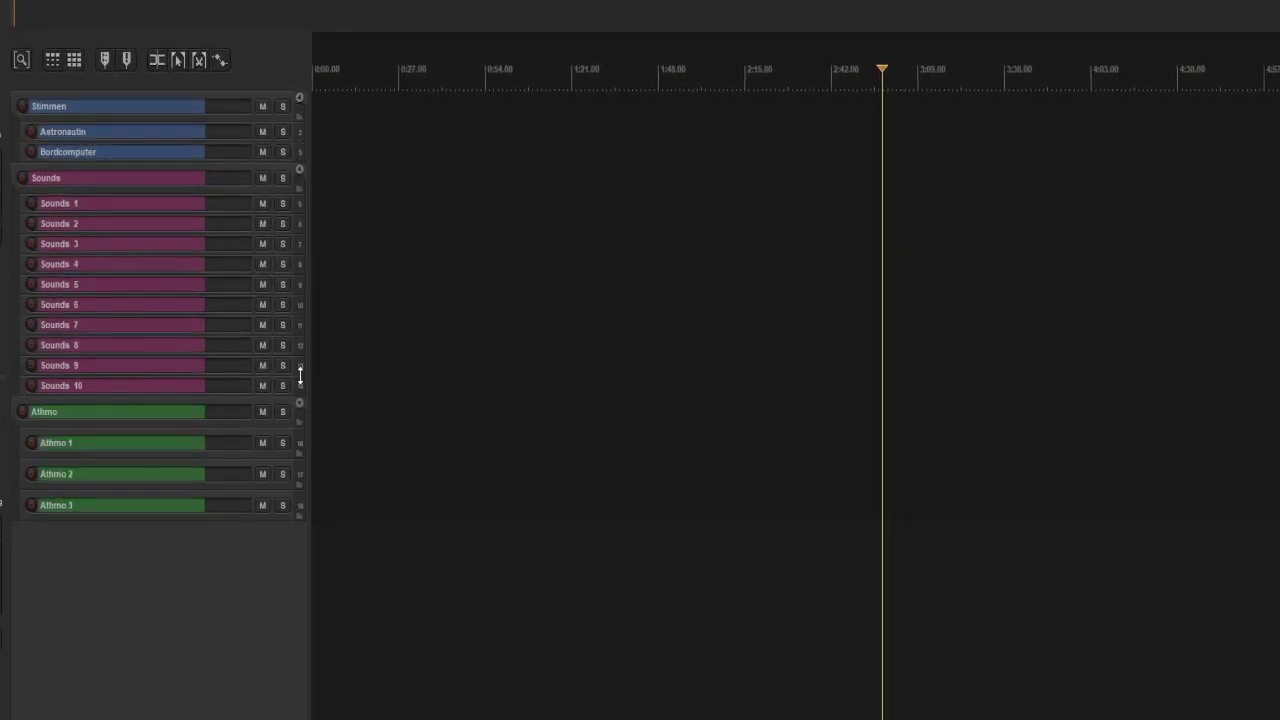
click(299, 404)
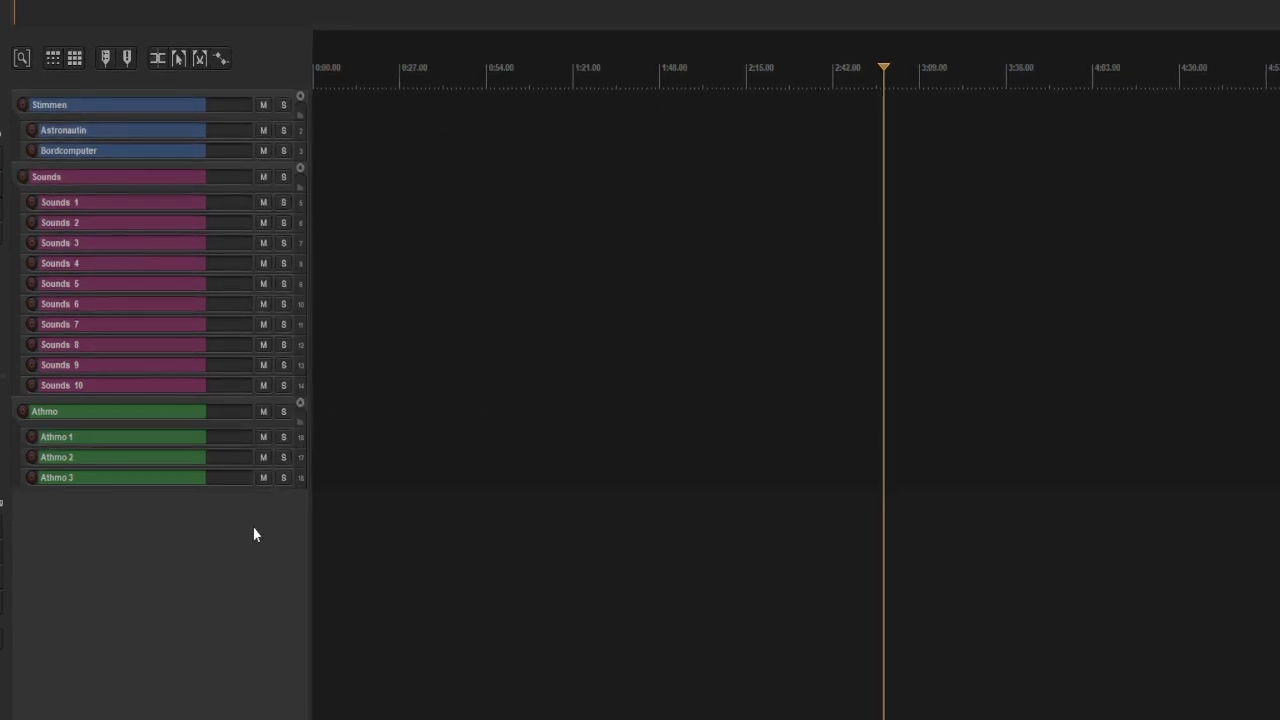
Step: Add a track below Athmo 3, take it out of the Athmo folder and name it Musik
double_click(160, 553)
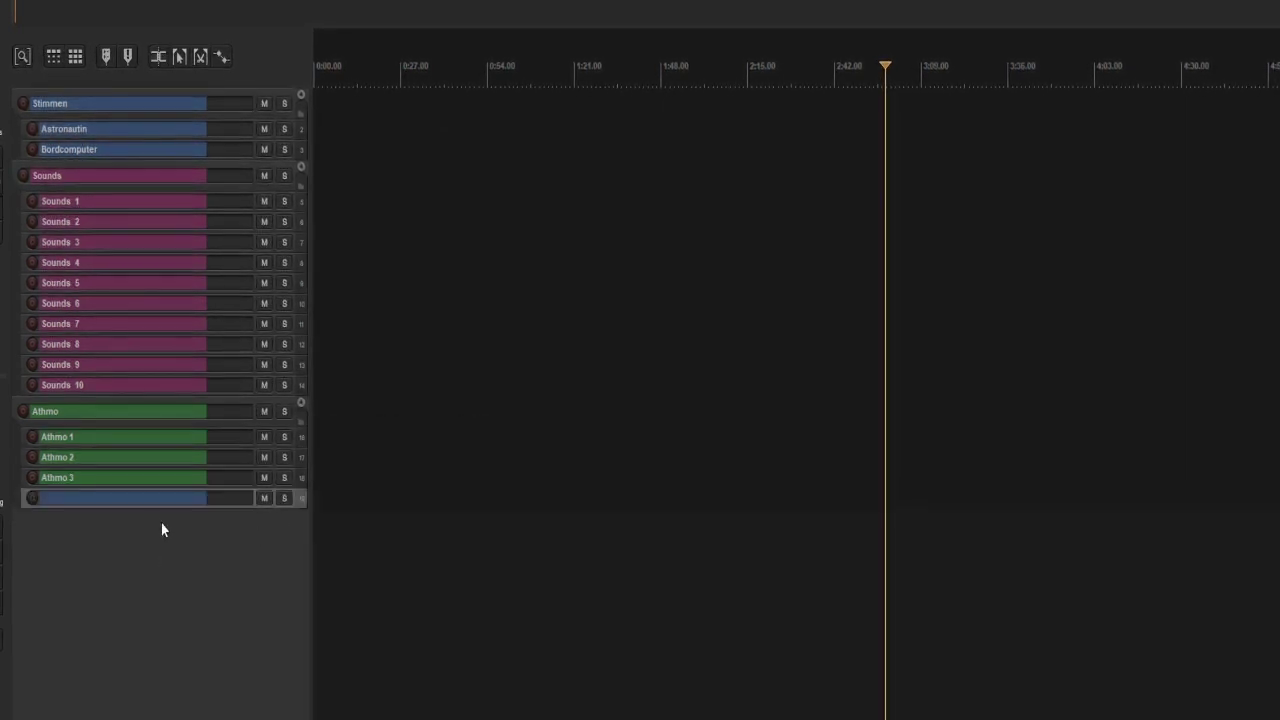
drag(295, 487, 295, 506)
click(303, 502)
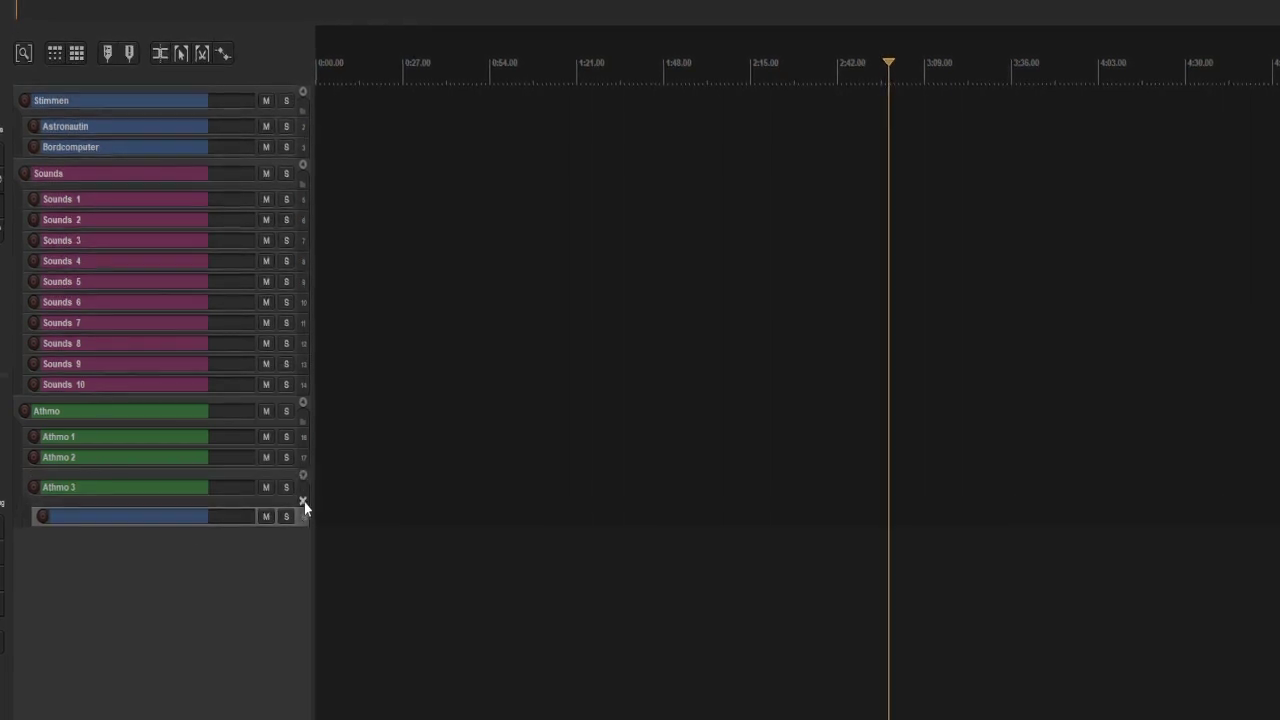
click(304, 503)
double_click(151, 521)
text(Musik)
key(Return)
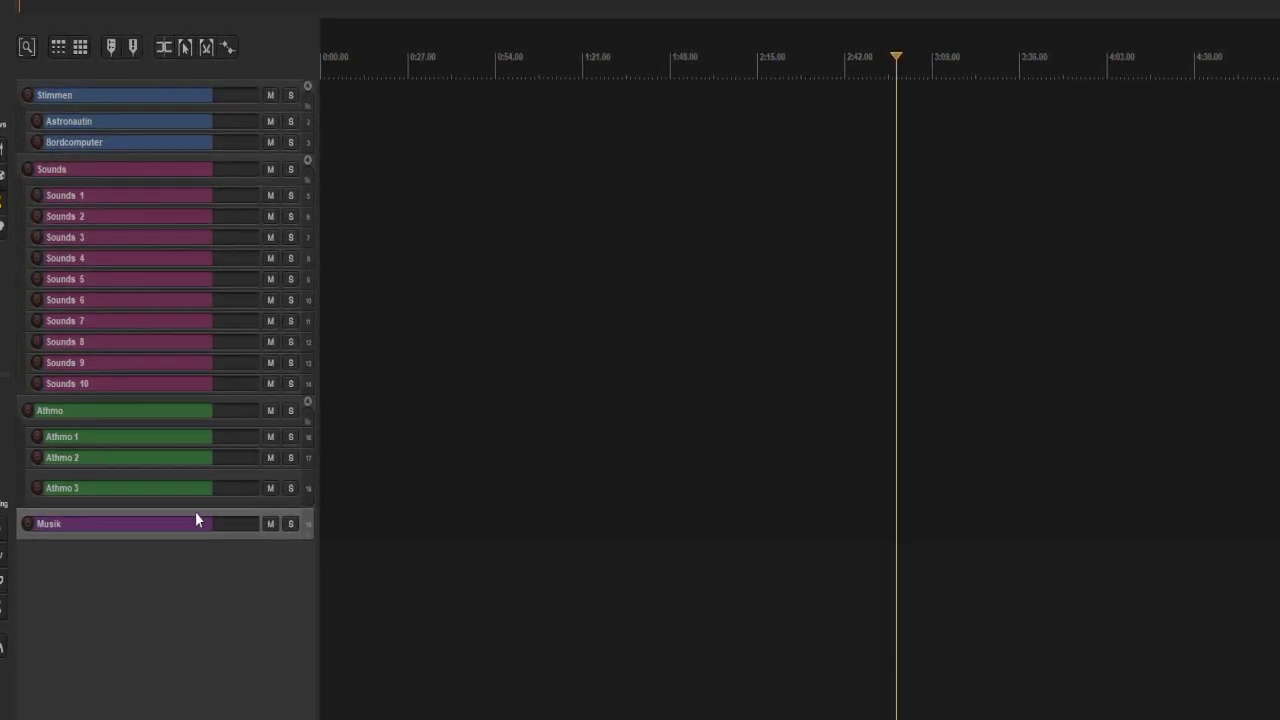
Step: Add two tracks below Musik and turn the Musik track into a folder containing them
key(ctrl+t)
key(ctrl+t)
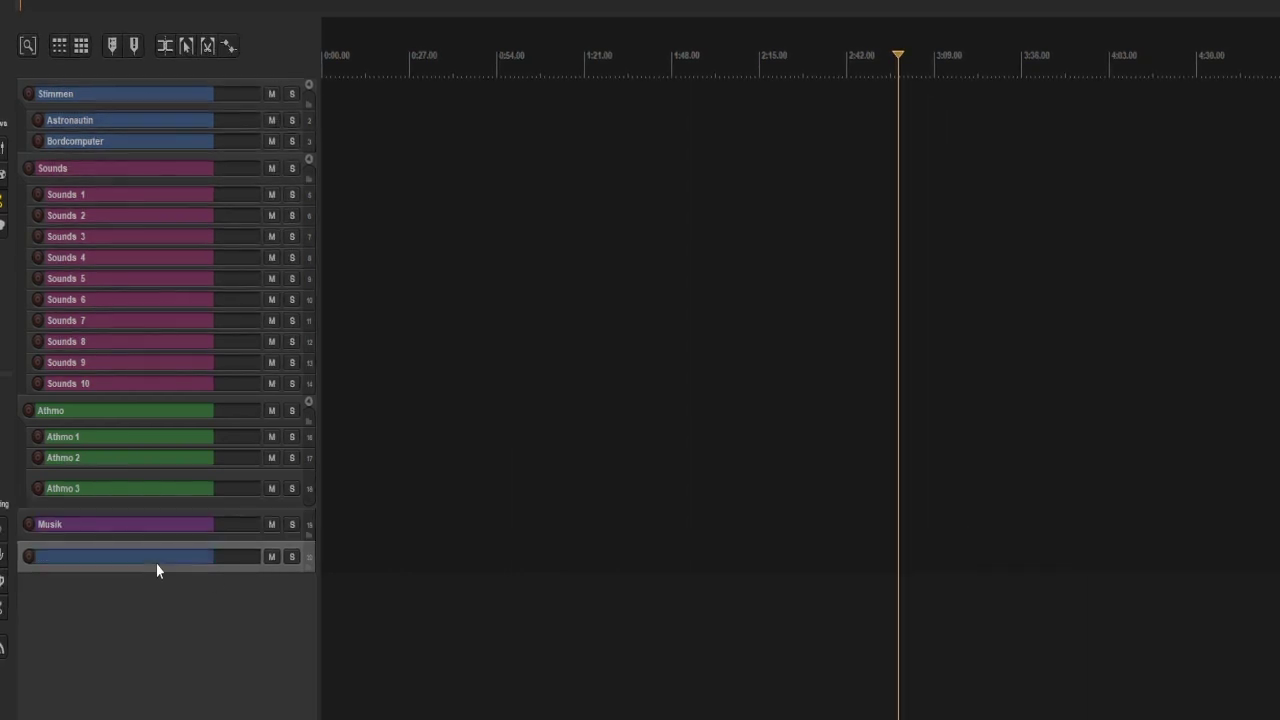
click(310, 535)
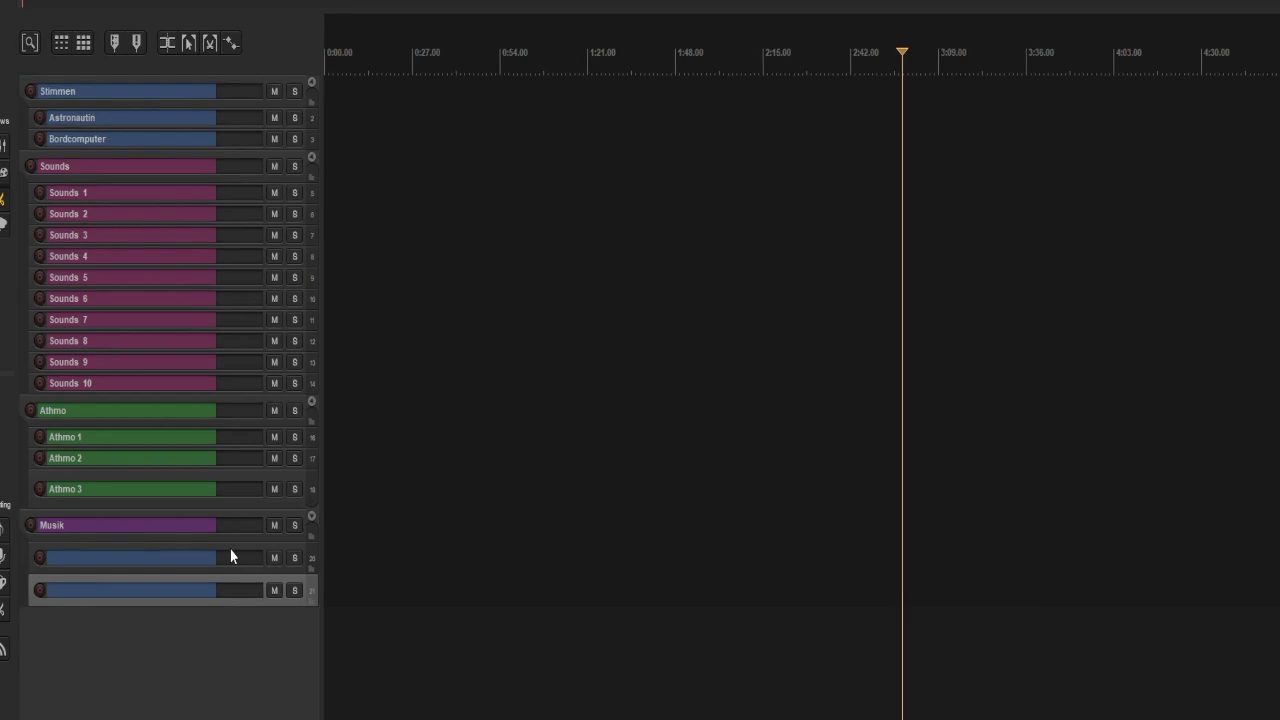
Step: Name the two tracks in the Musik folder Musik 1 and Musik 2, and compact the folder
double_click(163, 558)
text(Musik)
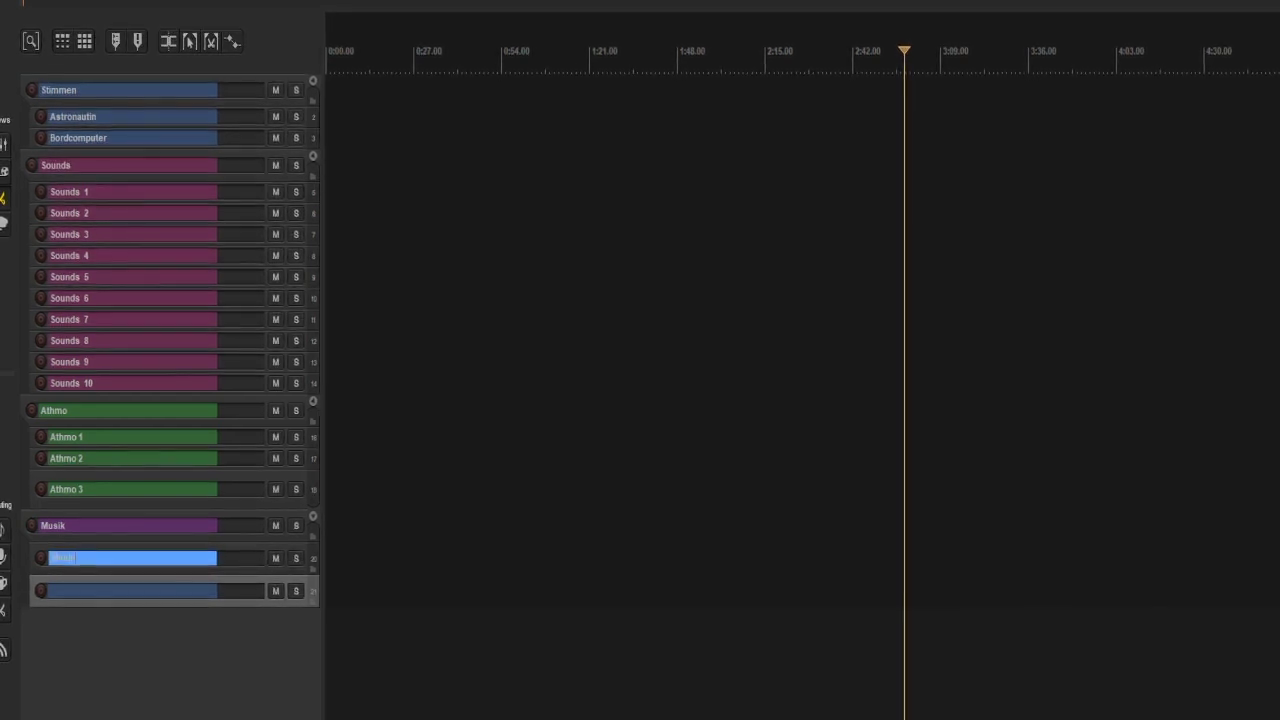
text( 1)
key(Return)
double_click(169, 591)
text(Musik 2)
key(Return)
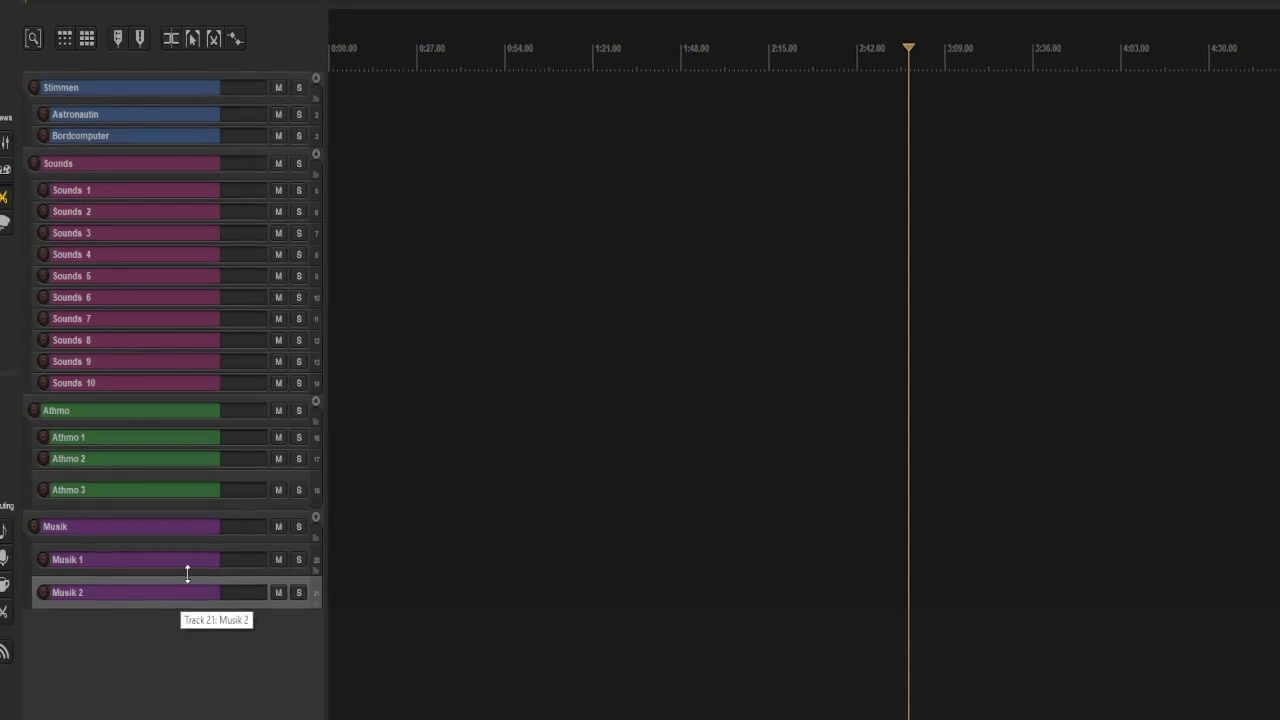
click(188, 673)
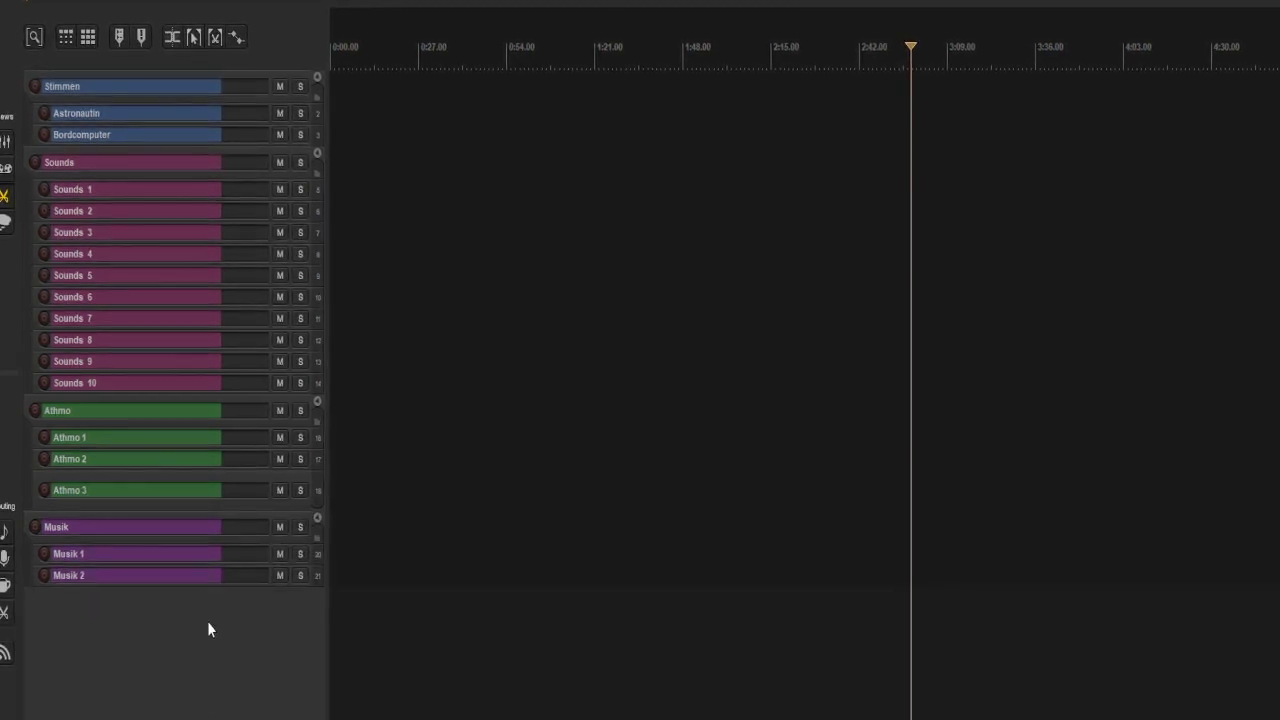
Step: Add a track below Musik 2, take it out of the Musik folder and name it Returns
double_click(213, 634)
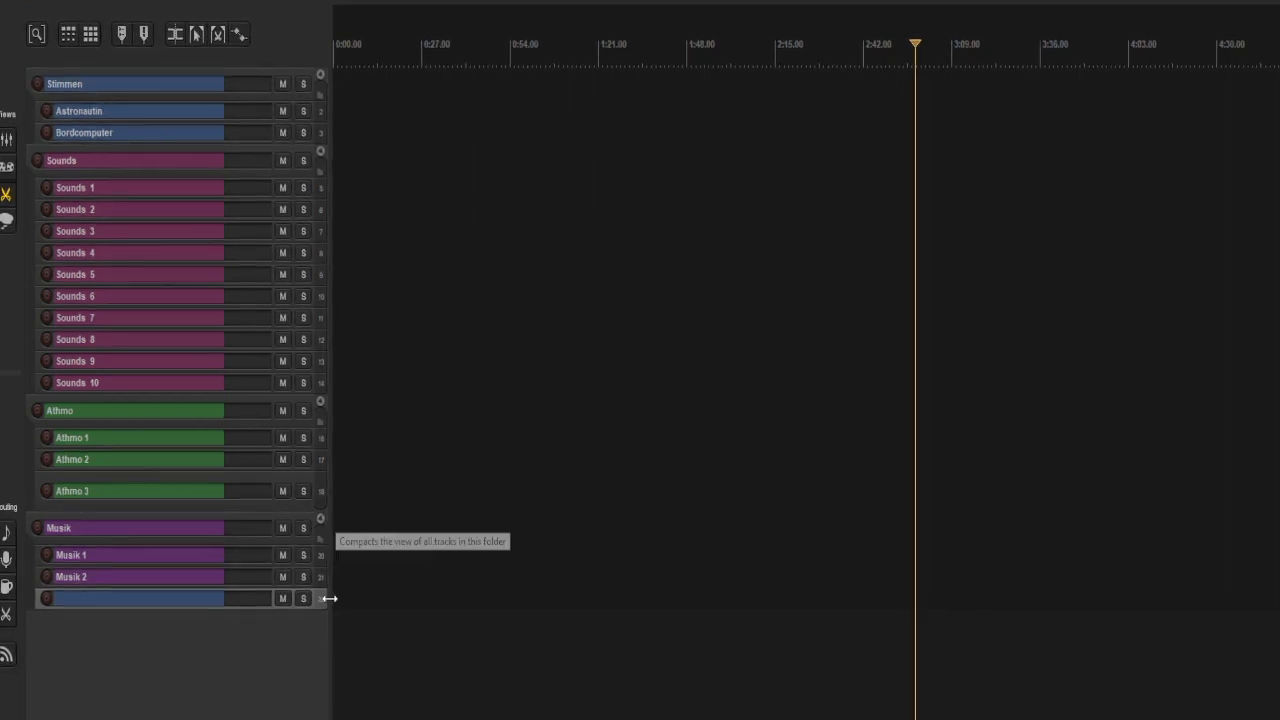
drag(321, 583, 321, 601)
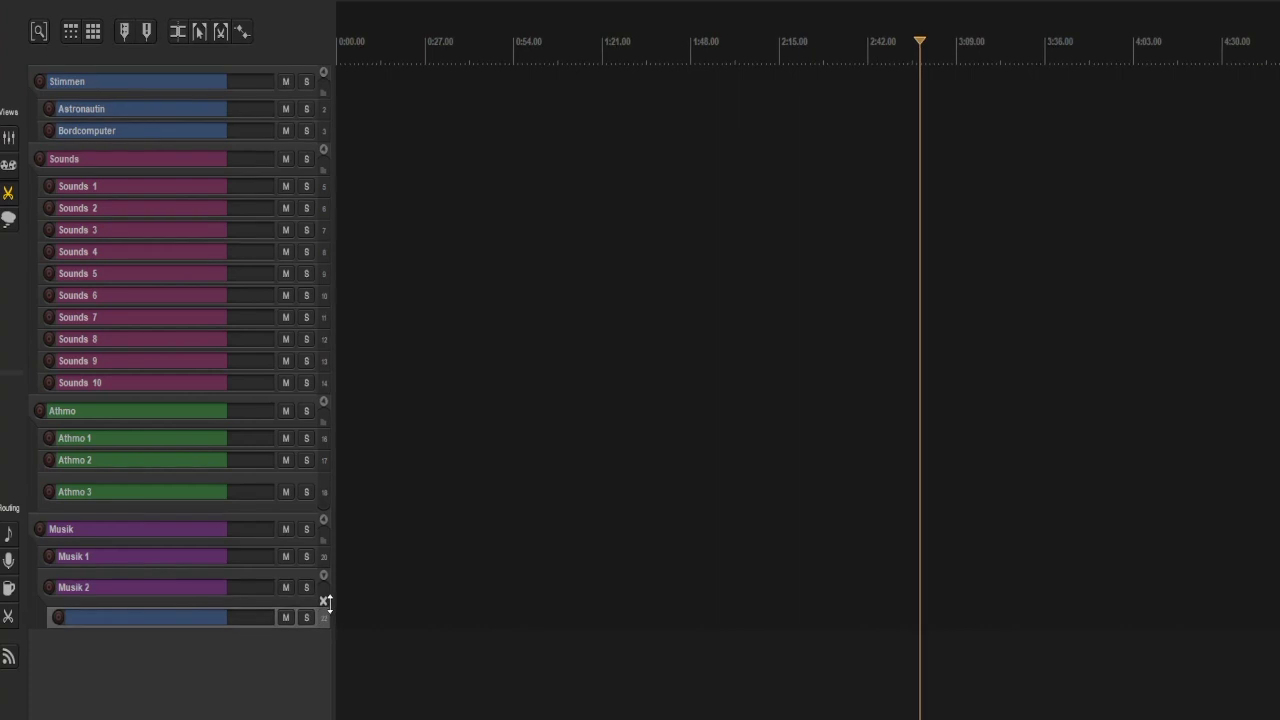
click(325, 603)
double_click(147, 618)
text(Hall)
key(Return)
text(Returns)
key(Return)
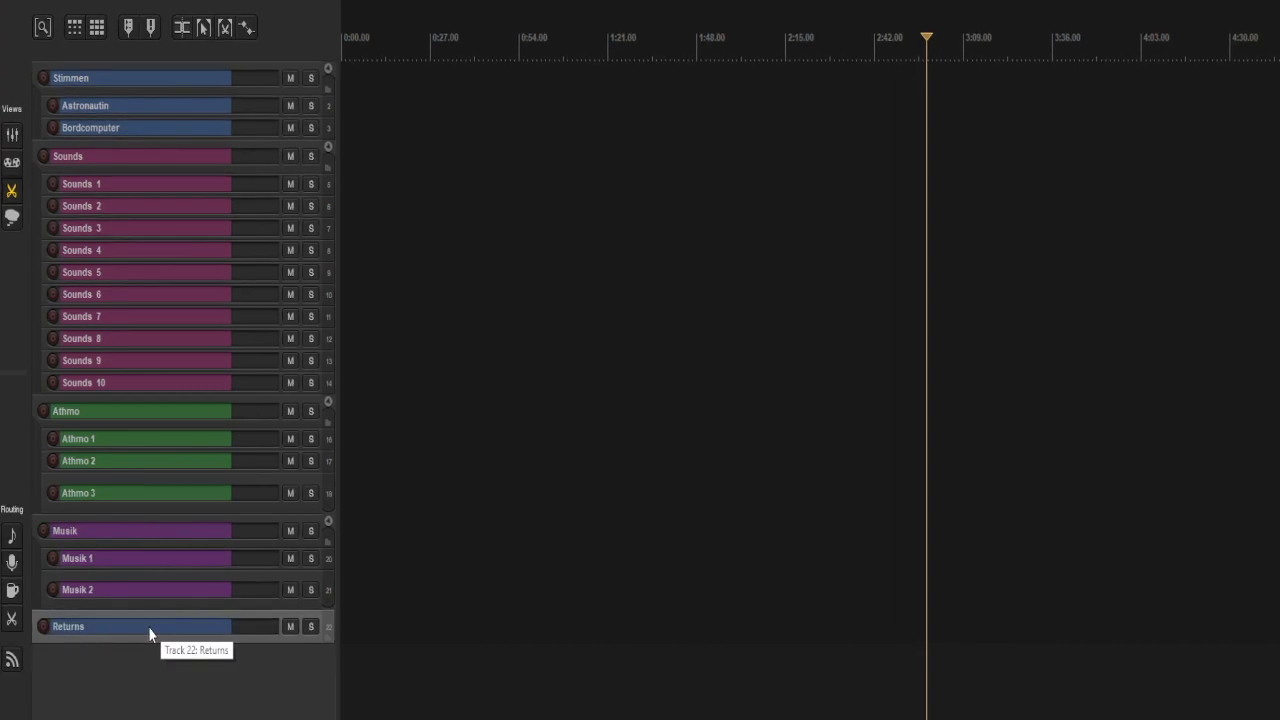
Step: Color the Returns track yellow with the Ultraschall Color Picker, and close the picker
right_click(148, 626)
click(239, 690)
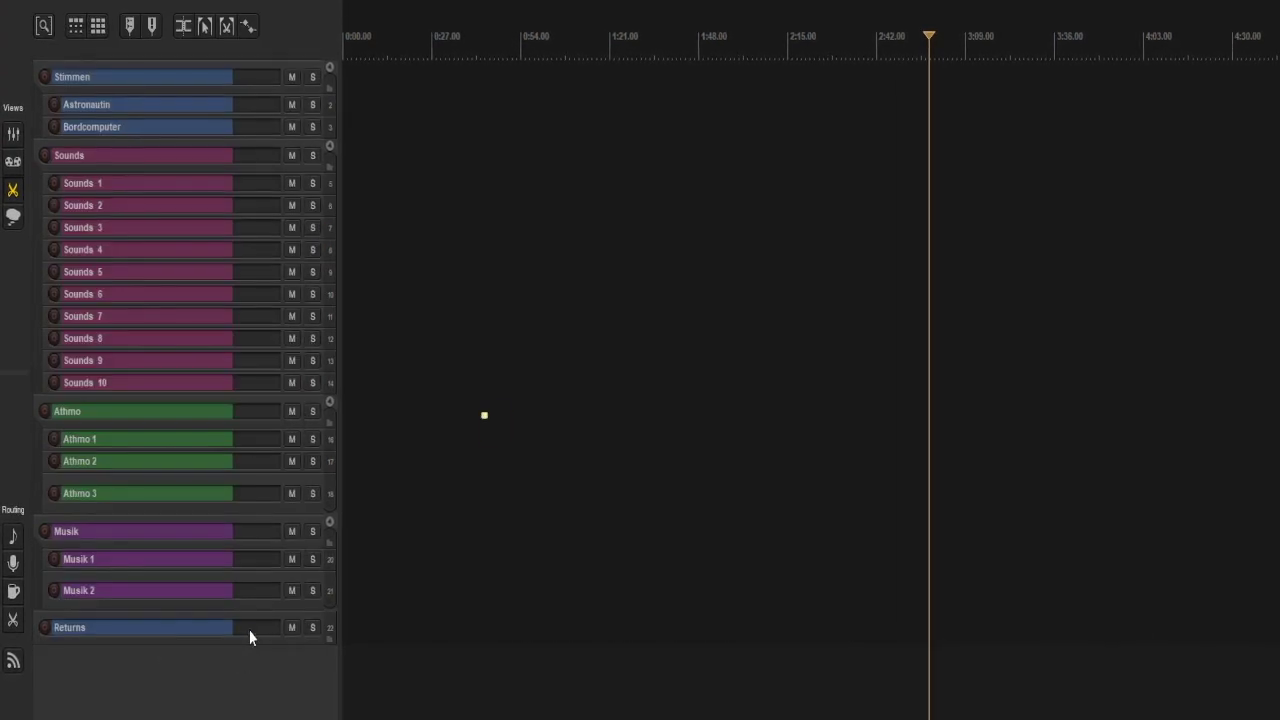
click(247, 632)
key(alt+c)
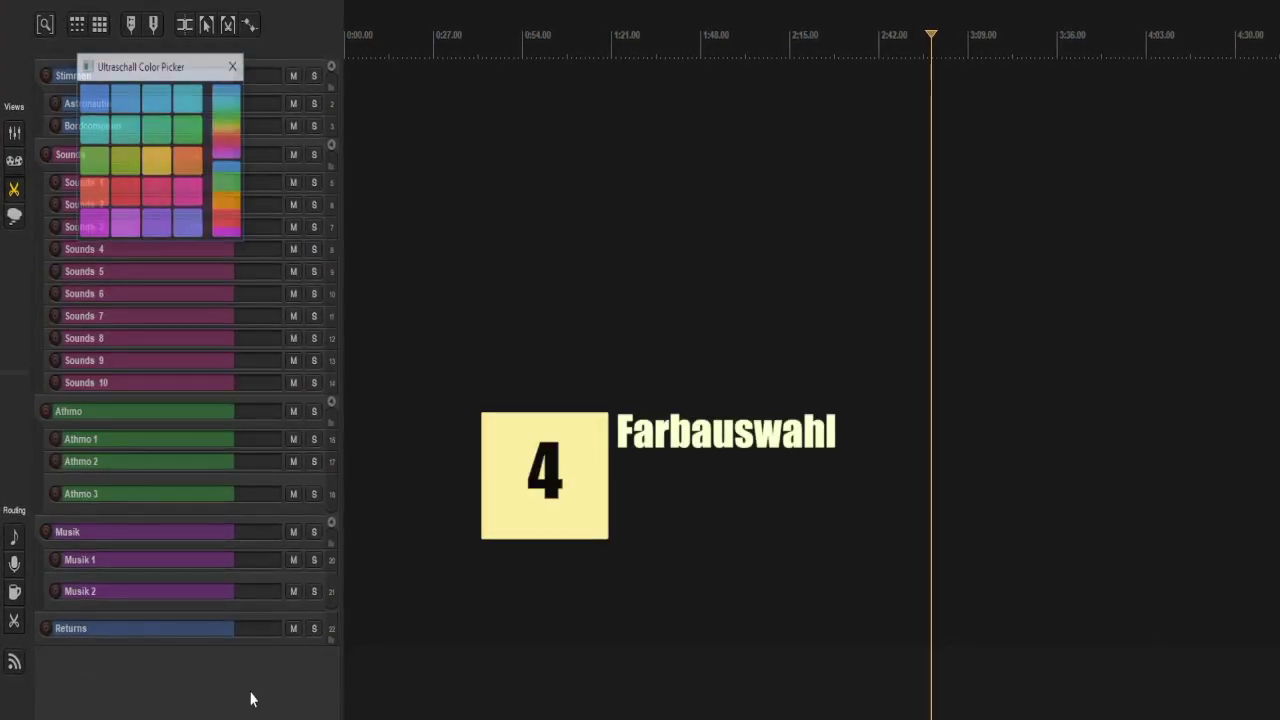
click(52, 627)
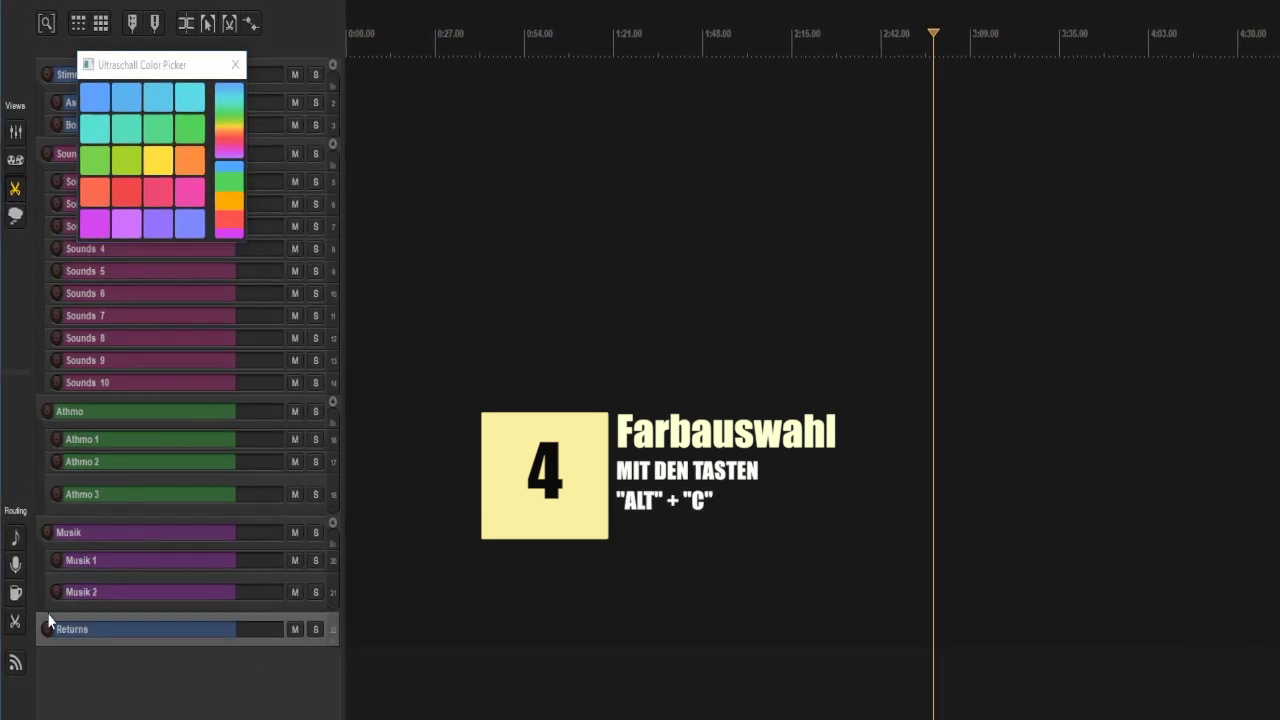
click(155, 158)
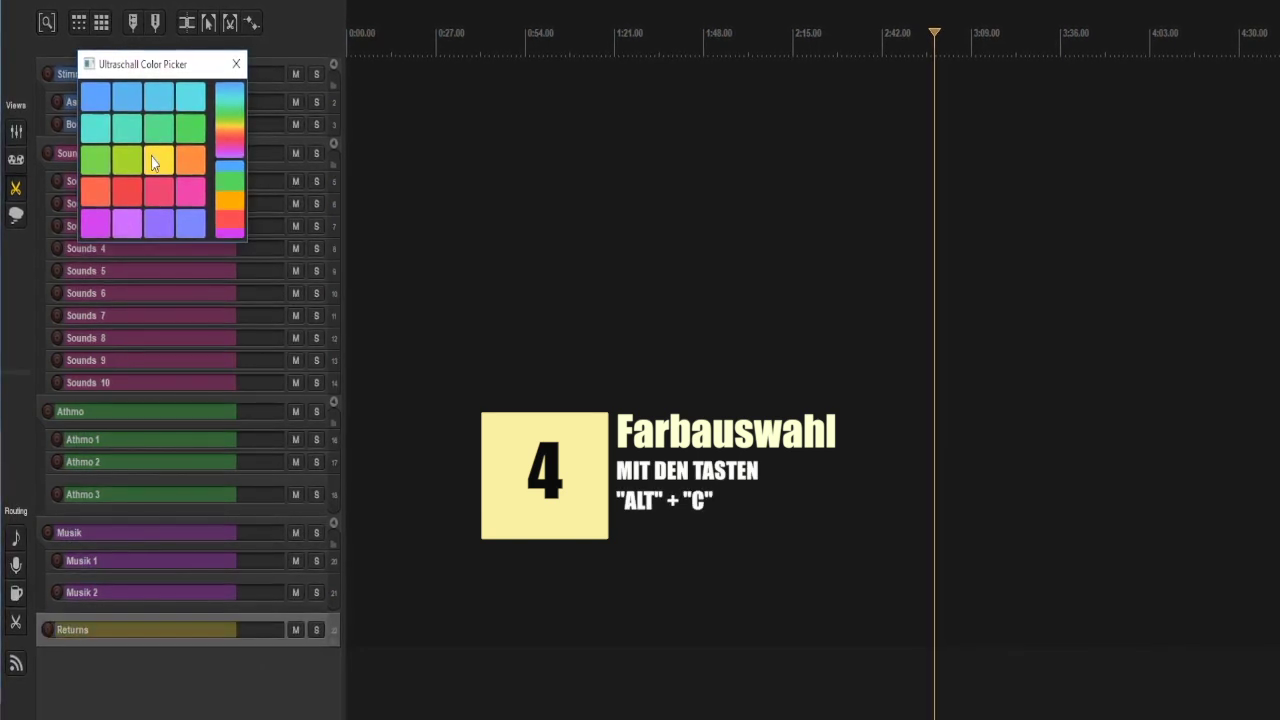
click(236, 64)
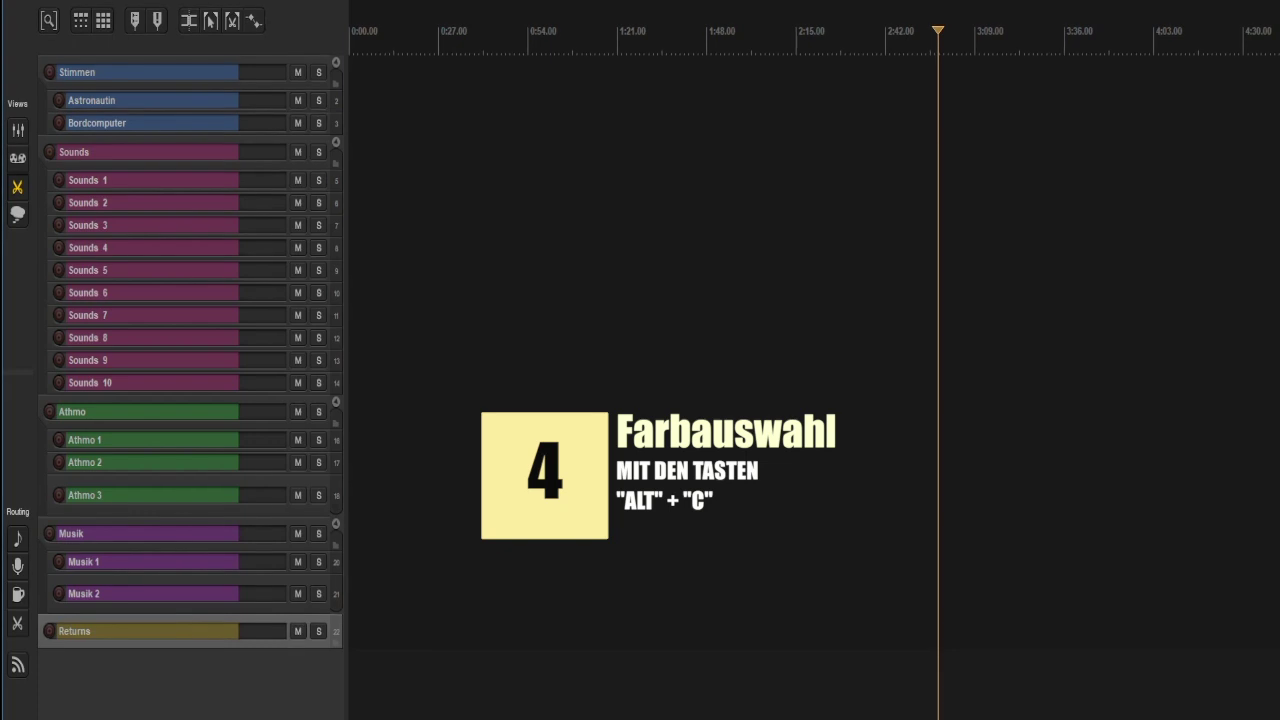
Step: Insert 4 tracks named FX Returns after the last touched track
double_click(184, 675)
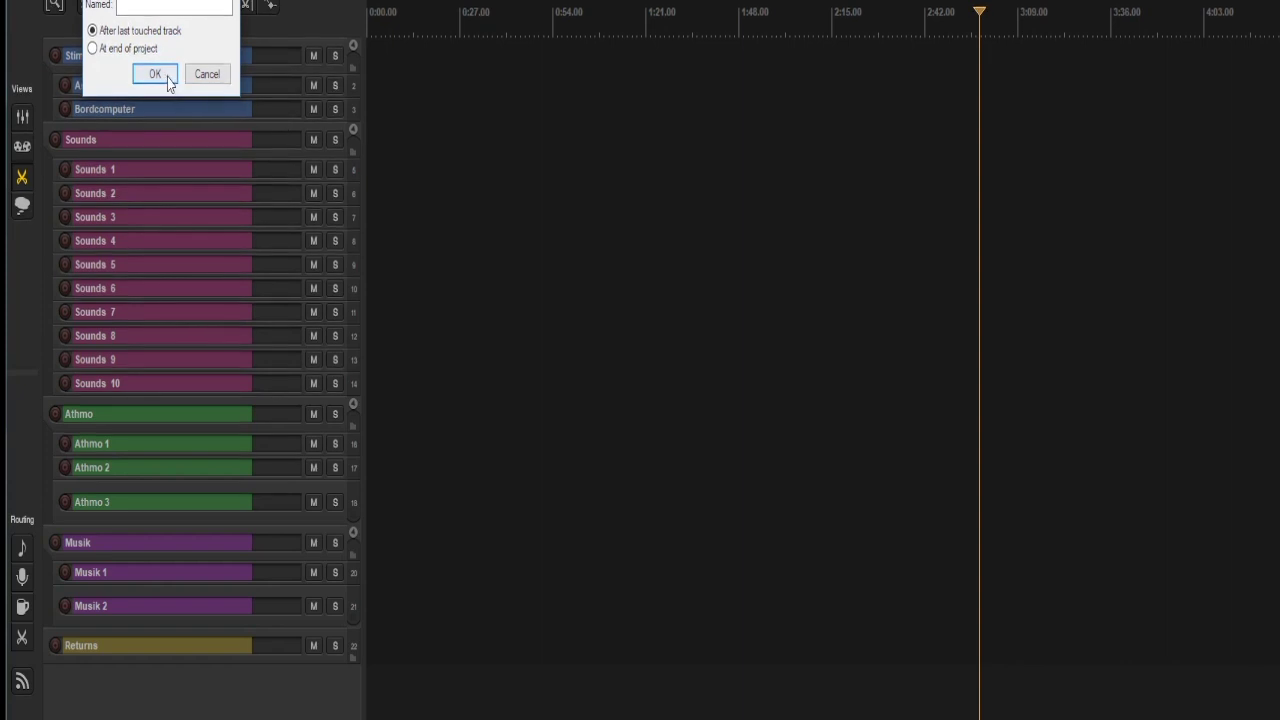
click(163, 4)
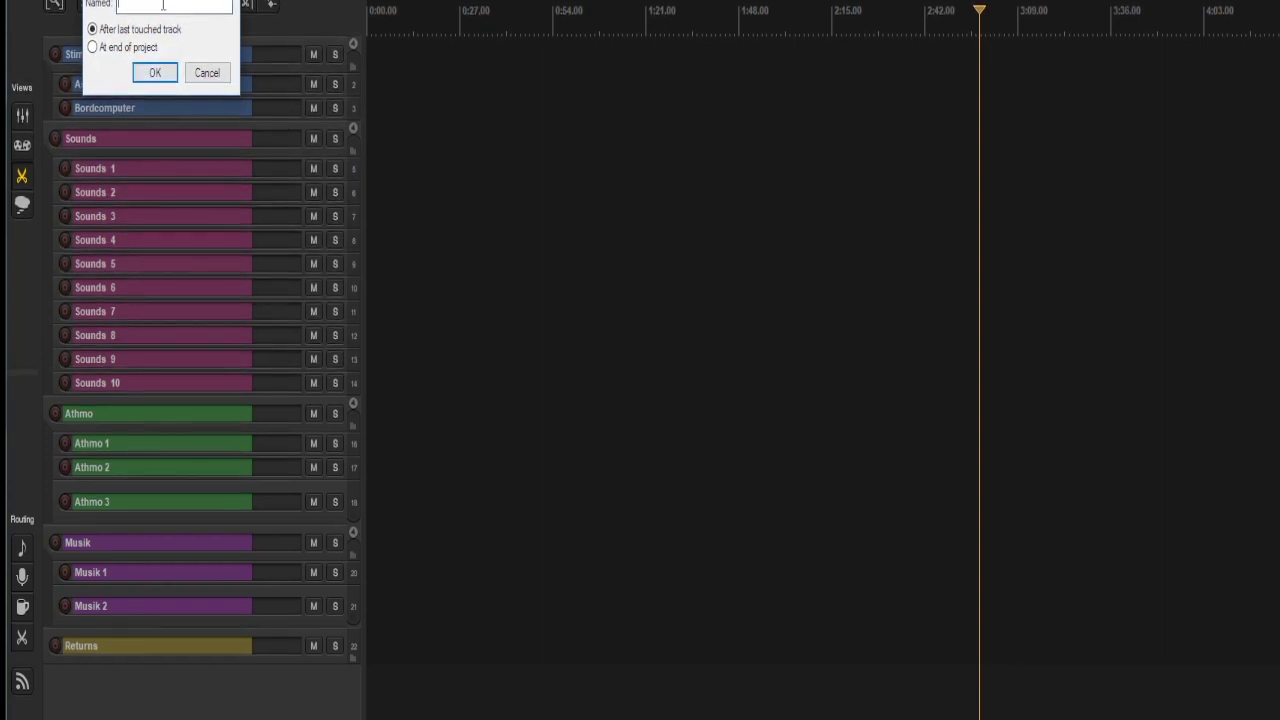
text(Sends)
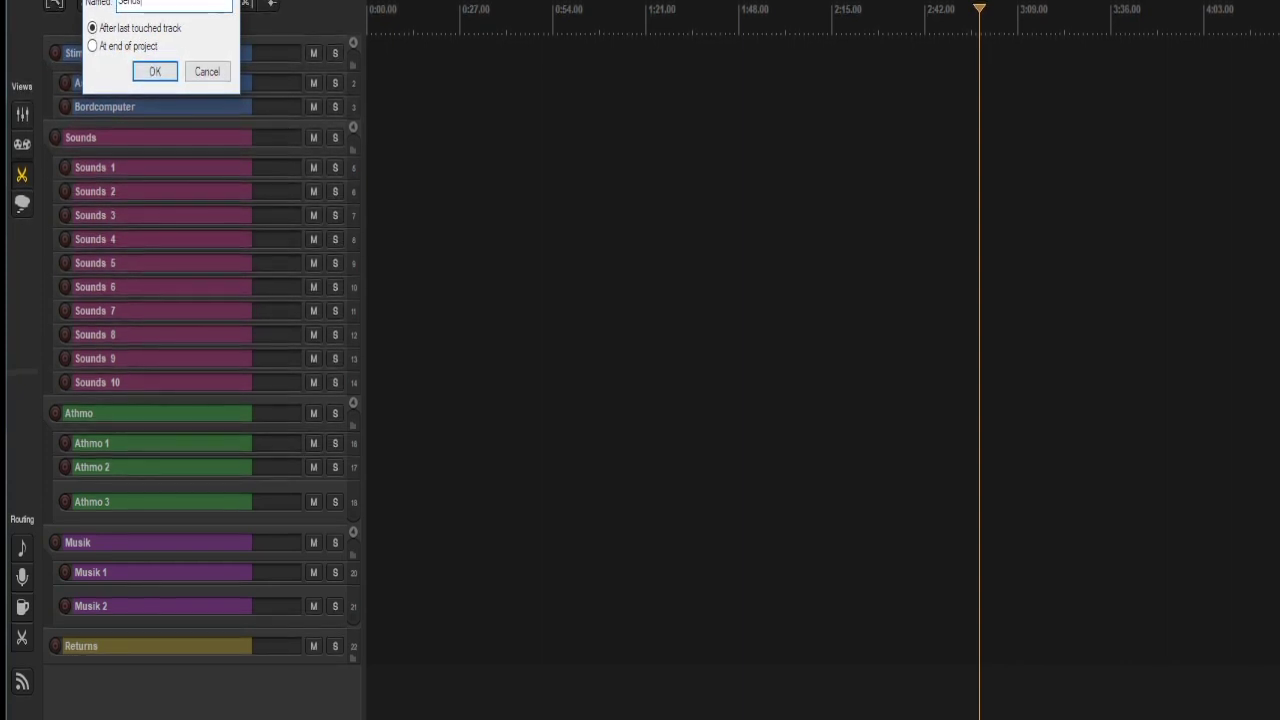
key(ctrl+a)
key(BackSpace)
text(FX Retu)
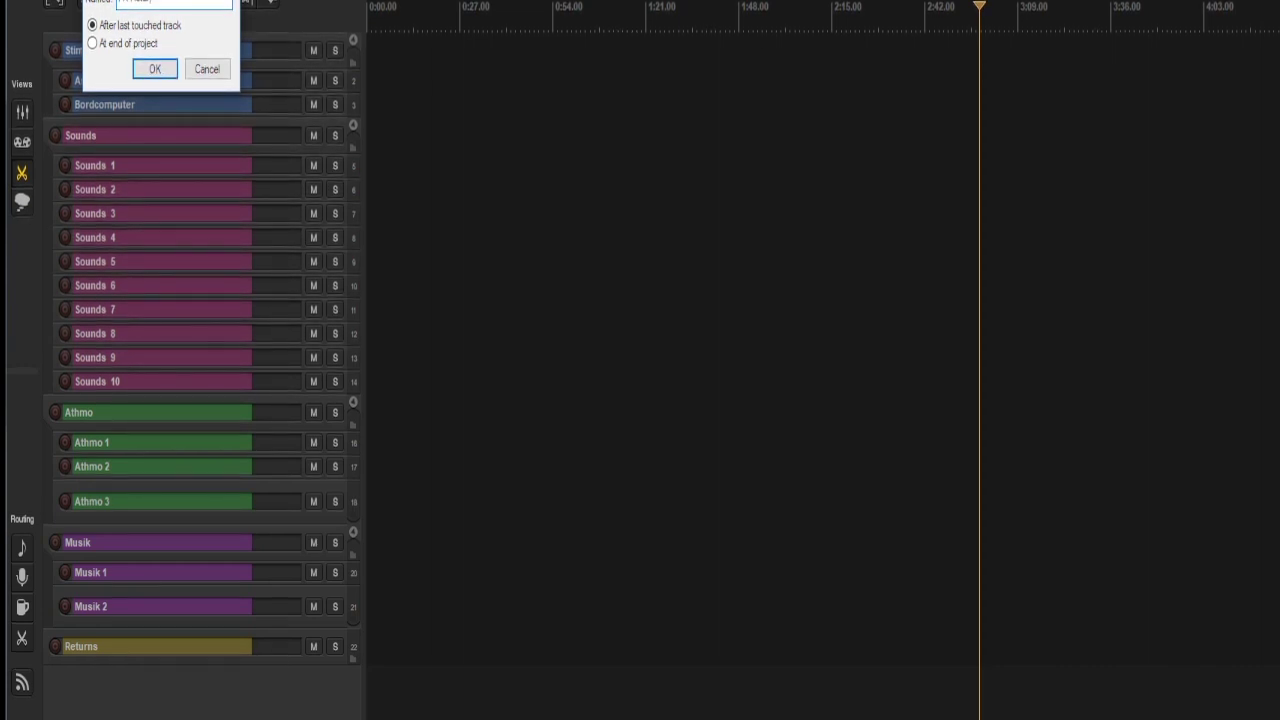
key(Return)
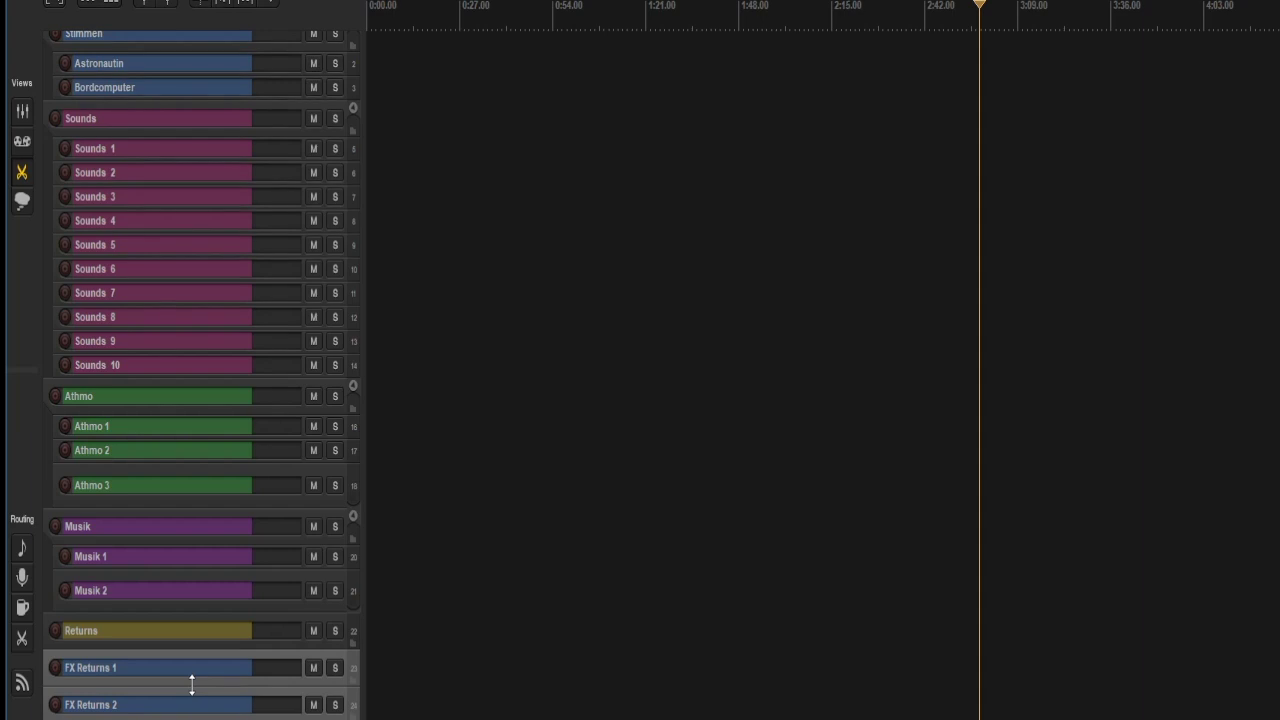
Step: Color the selected FX Returns tracks yellow to match the Returns track, and close the color picker
key(c)
click(173, 143)
click(251, 39)
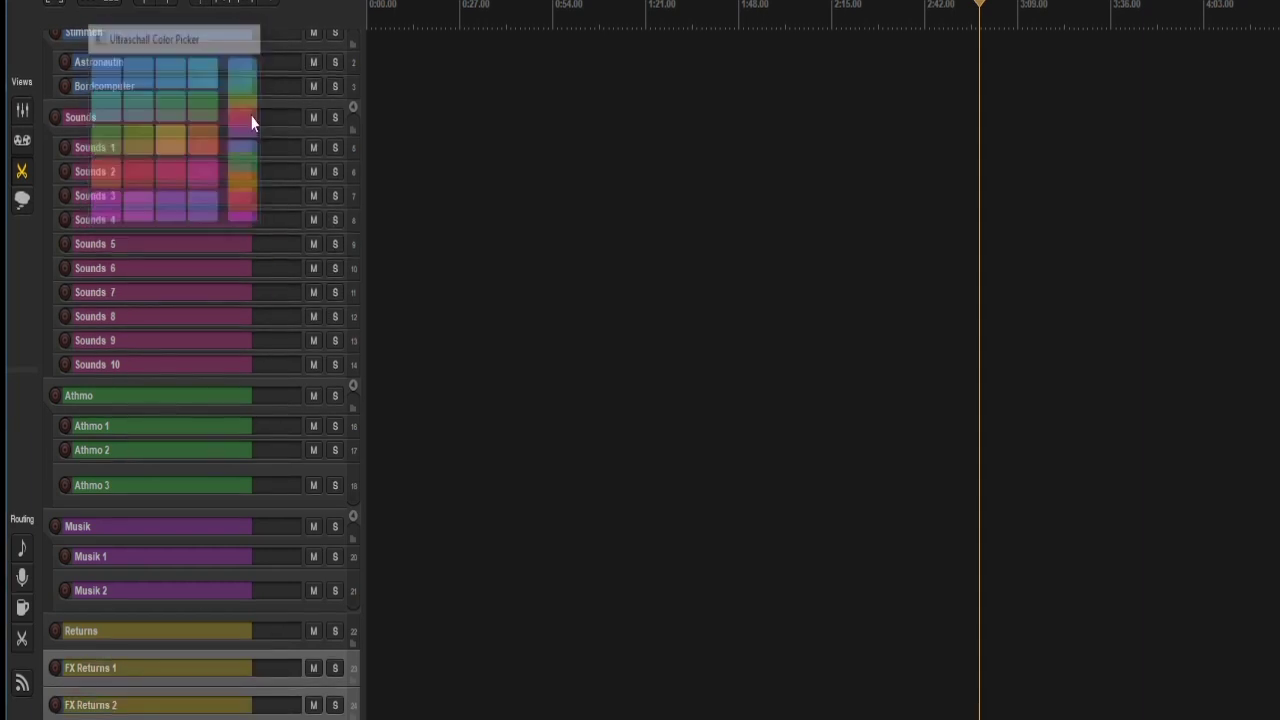
Step: Turn the Returns track into a folder containing the FX Returns tracks, and compact the tracks in the Returns and Musik folders
click(354, 641)
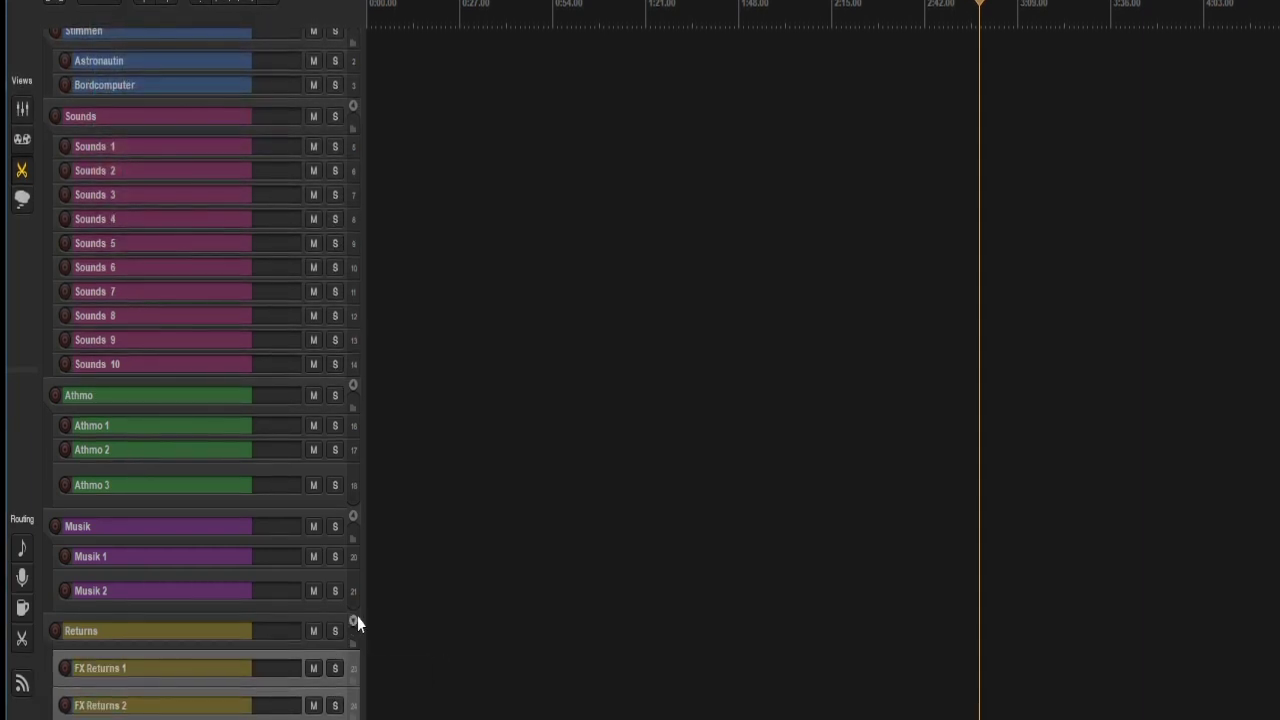
click(353, 623)
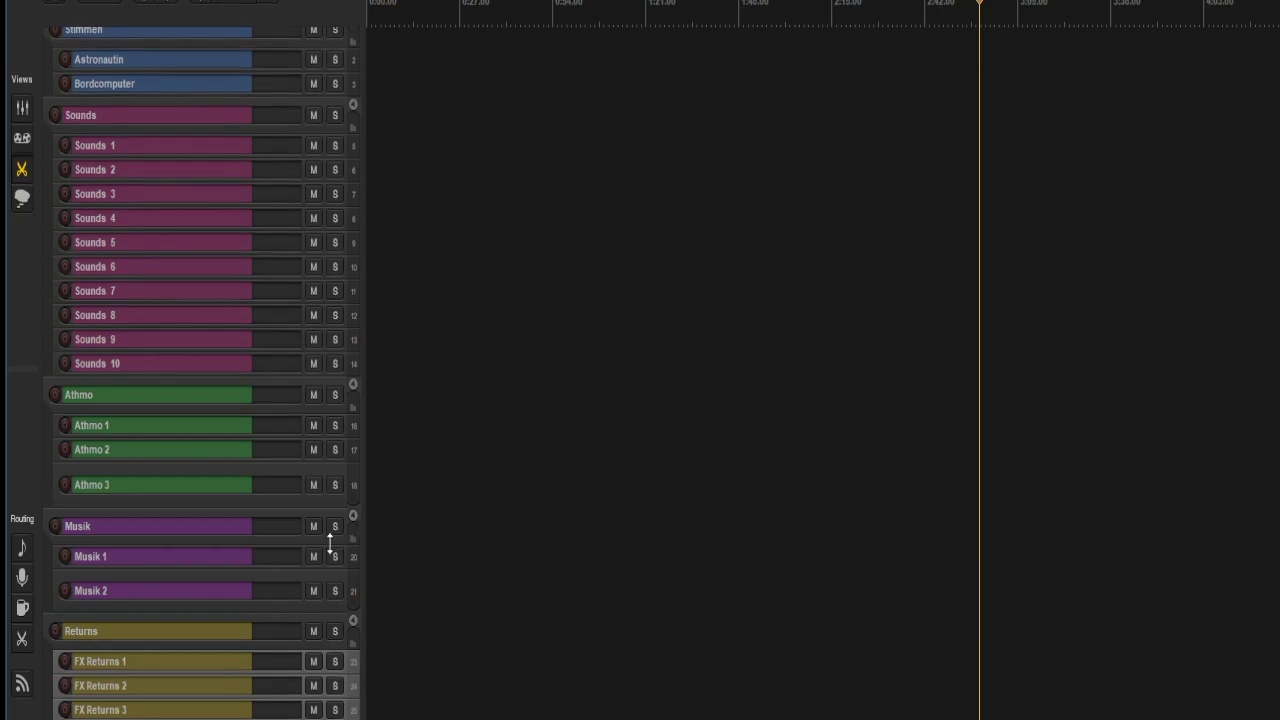
click(353, 513)
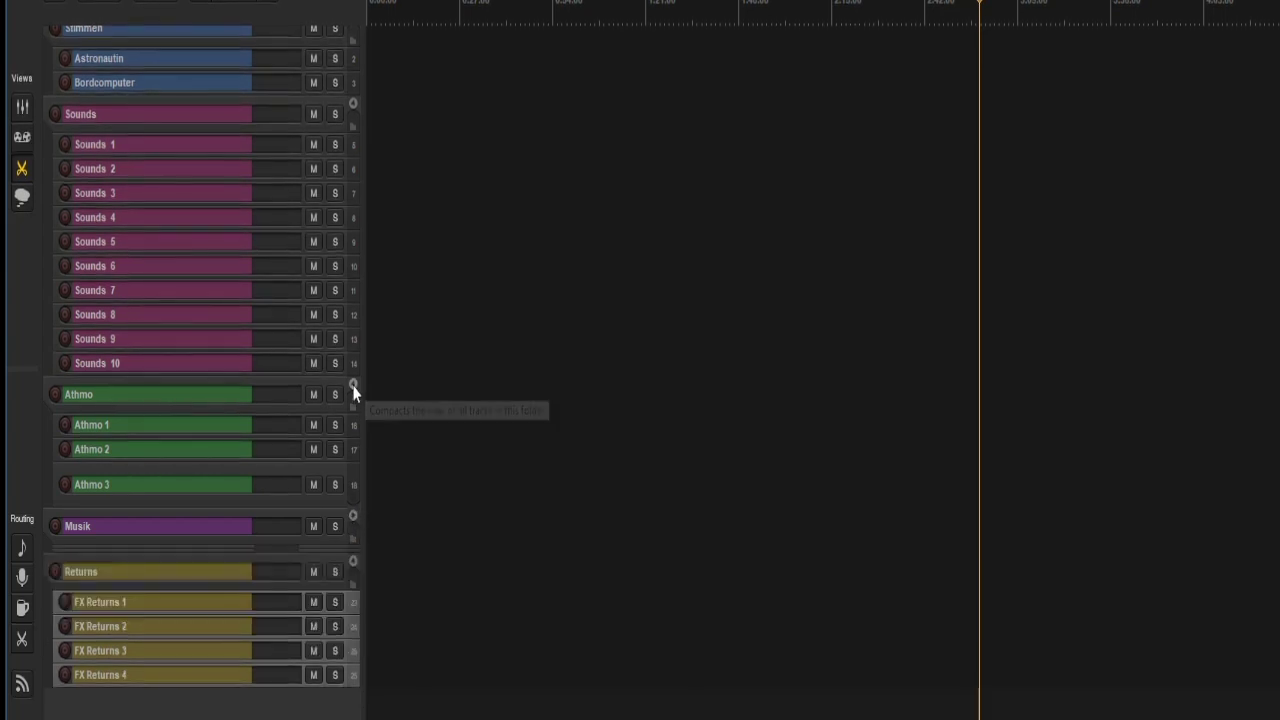
click(352, 517)
click(352, 518)
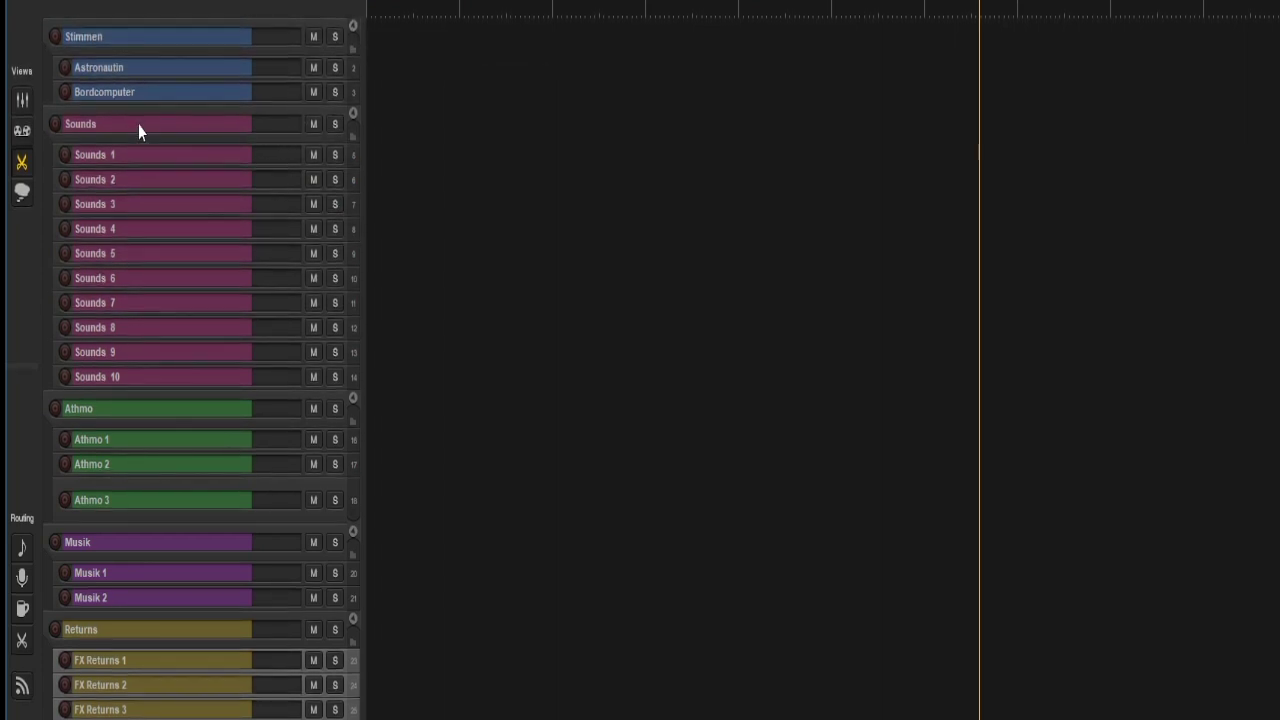
Step: Compact the tracks inside the Sounds, Athmo, Musik and Returns folders
scroll(299, 136, down, 1)
scroll(299, 136, up, 1)
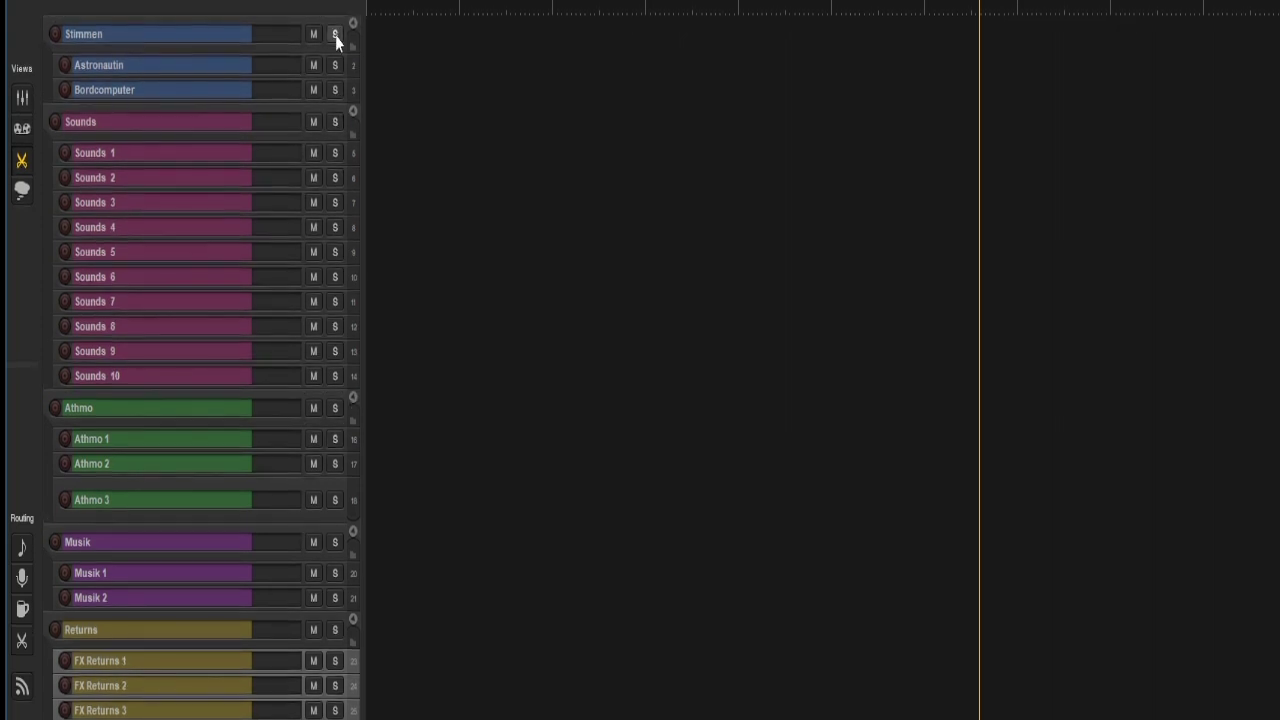
click(352, 111)
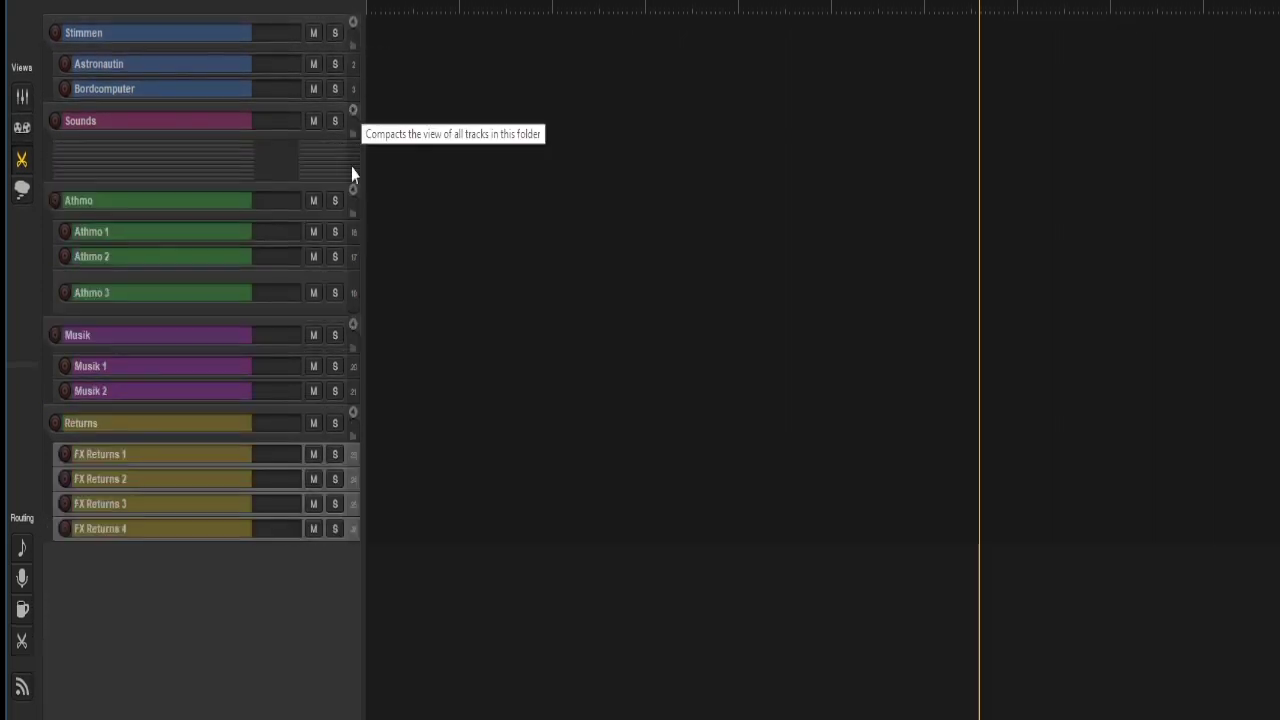
click(353, 192)
click(353, 241)
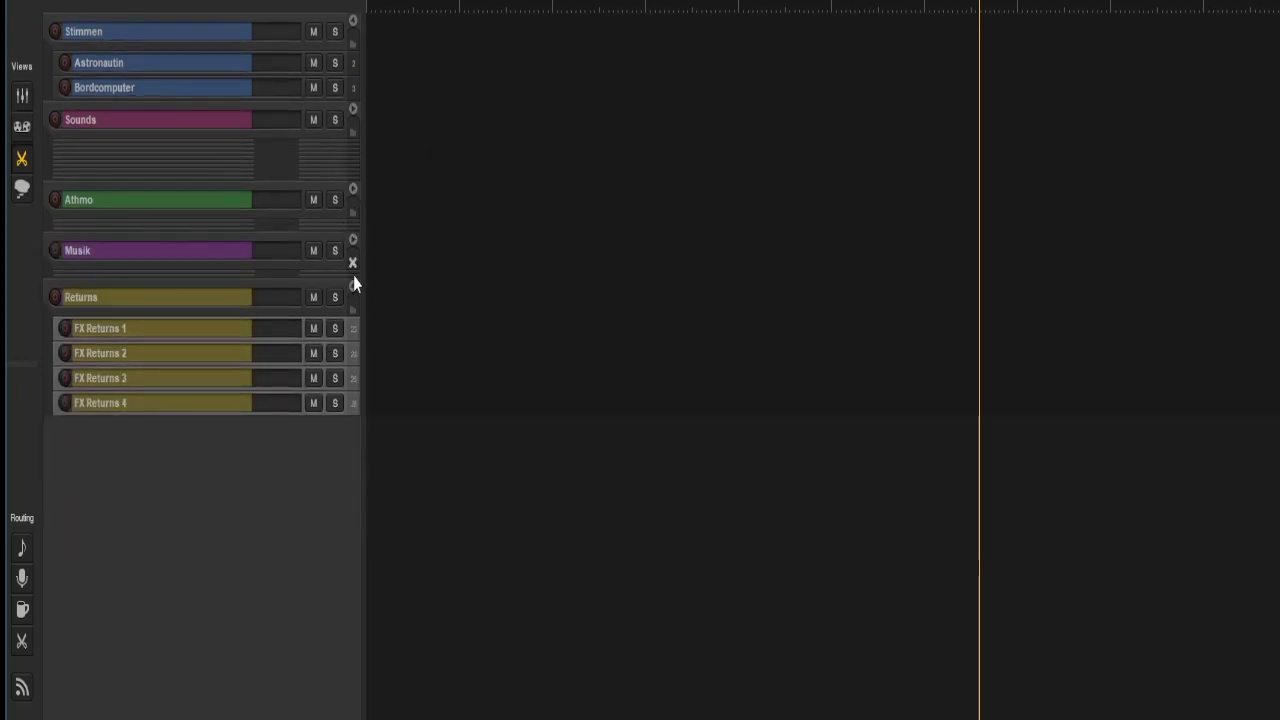
click(353, 290)
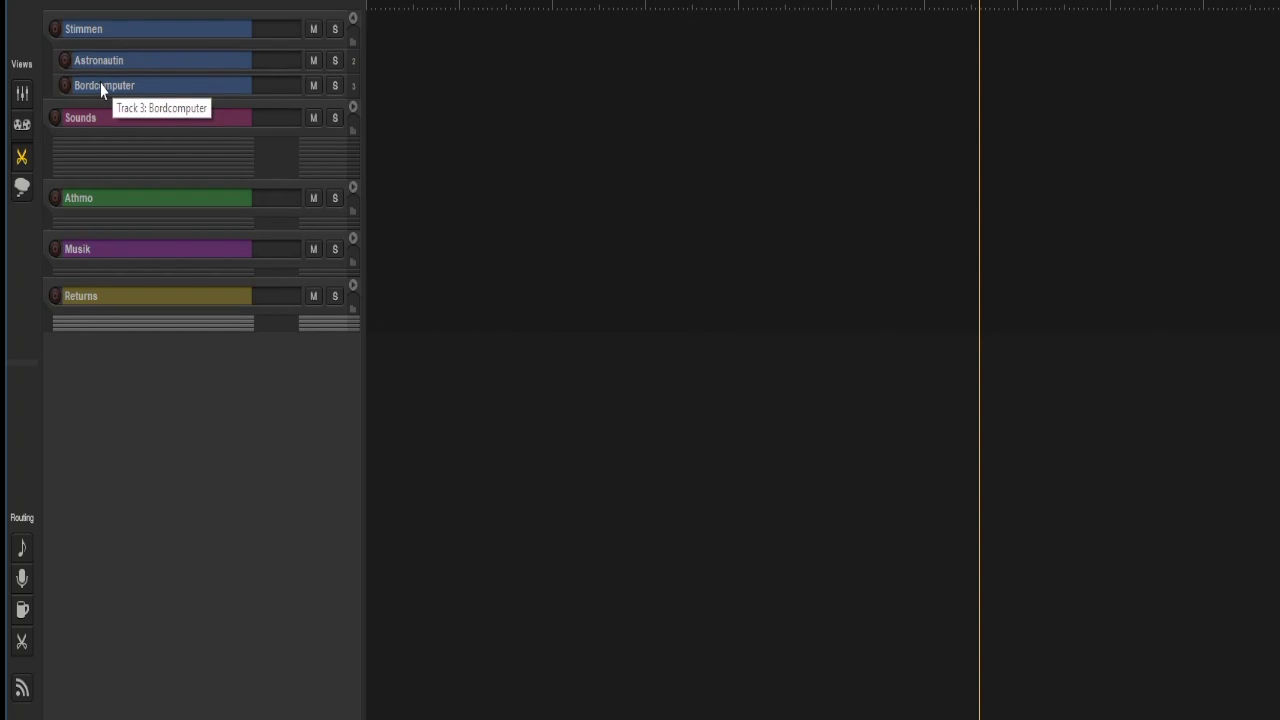
Step: Increase the track heights in the arrangement, and enlarge the Astronautin and Bordcomputer tracks in the Stimmen folder further
key(ctrl+Up)
key(ctrl+Up)
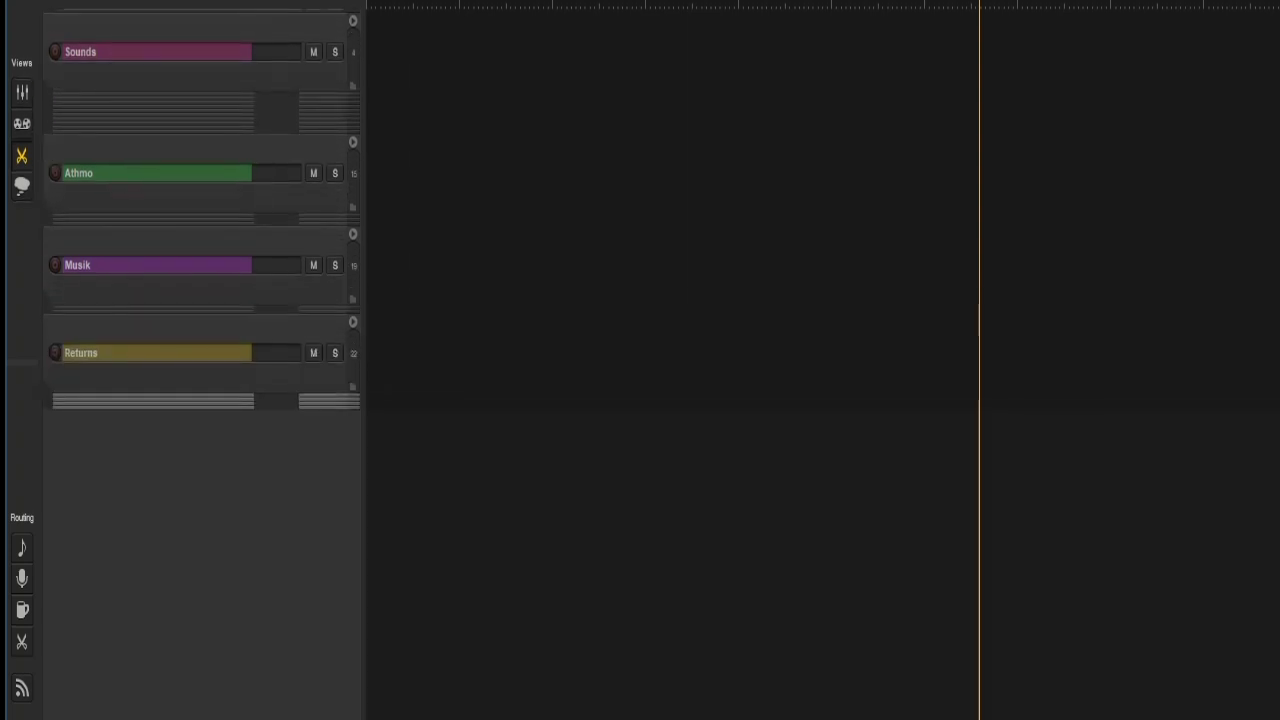
scroll(173, 51, up, 3)
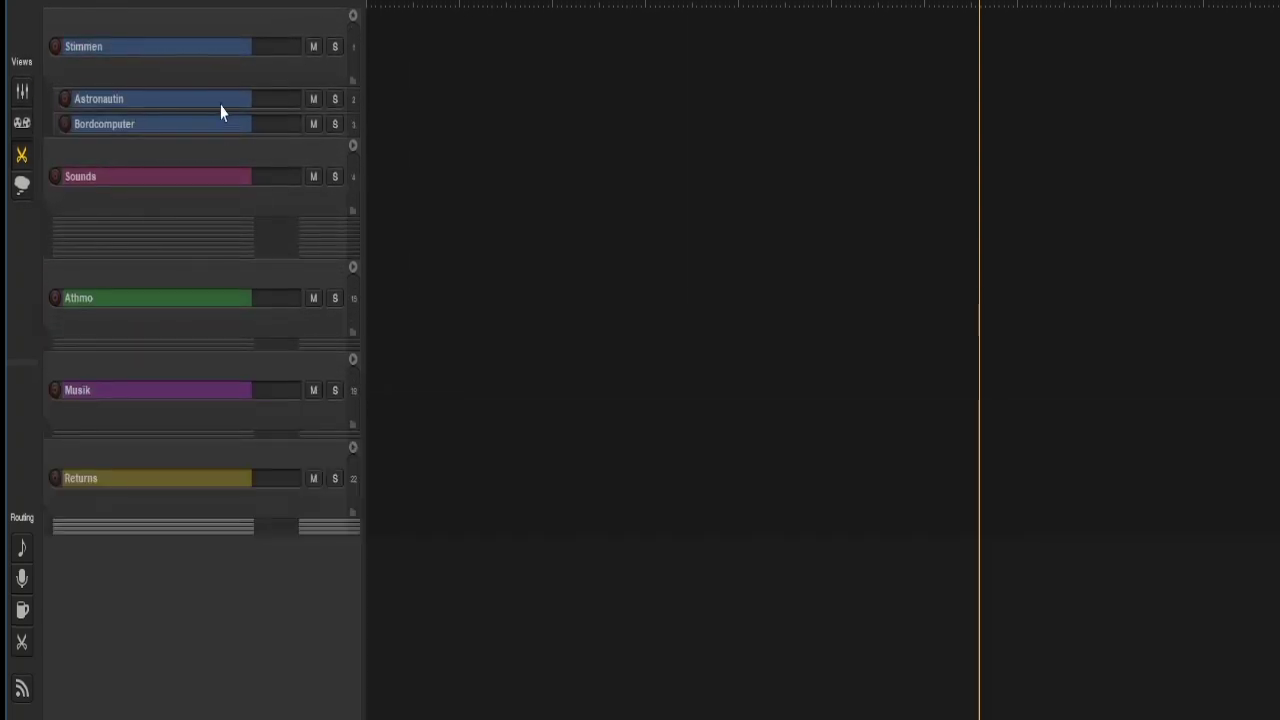
drag(185, 110, 191, 360)
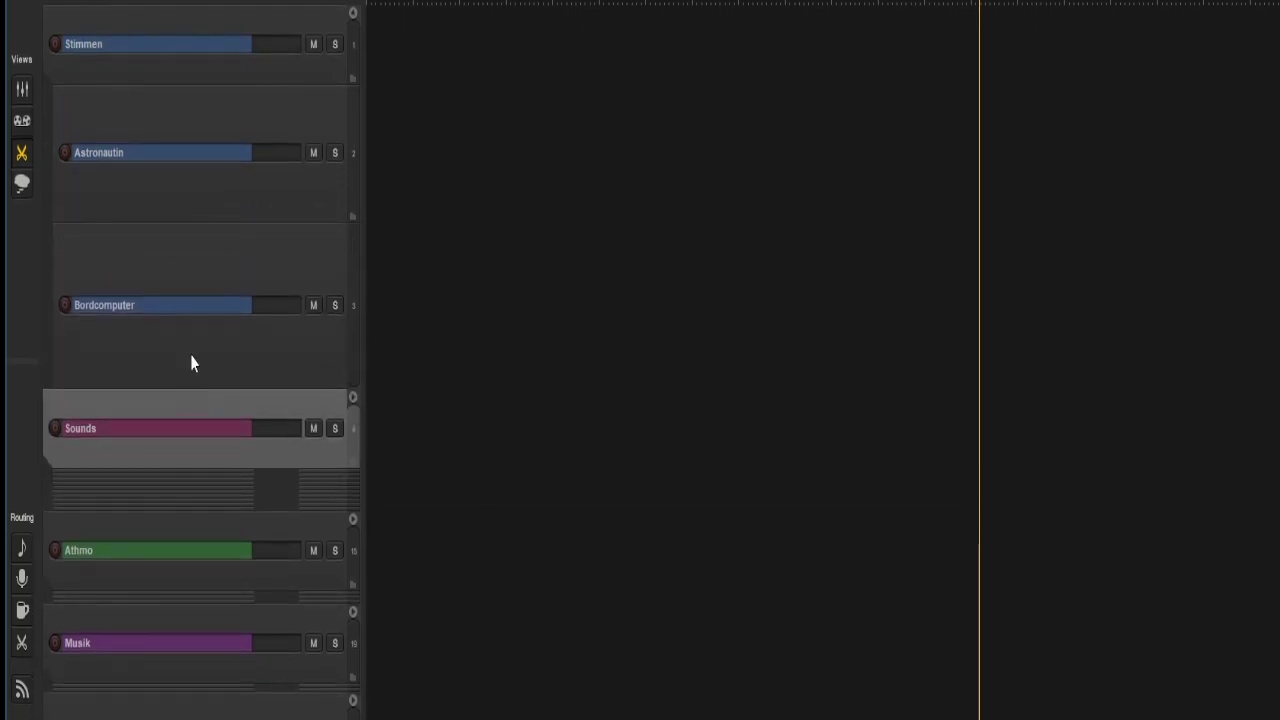
click(193, 188)
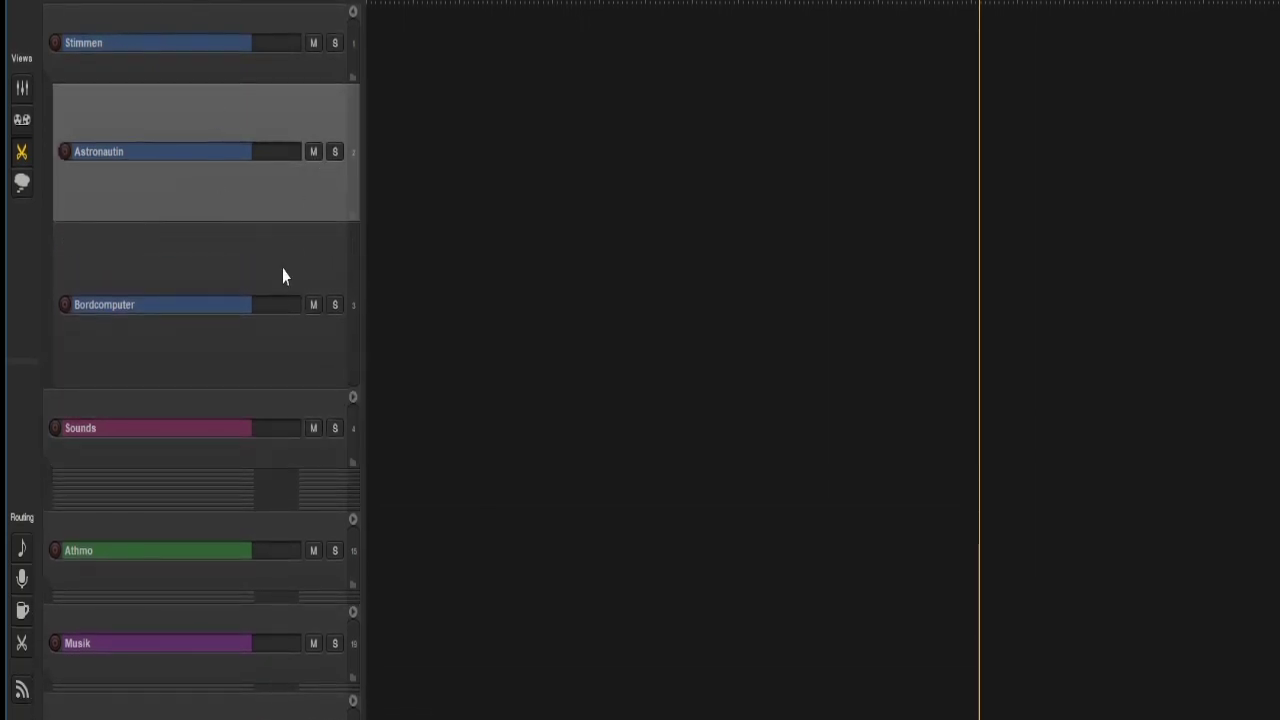
click(283, 272)
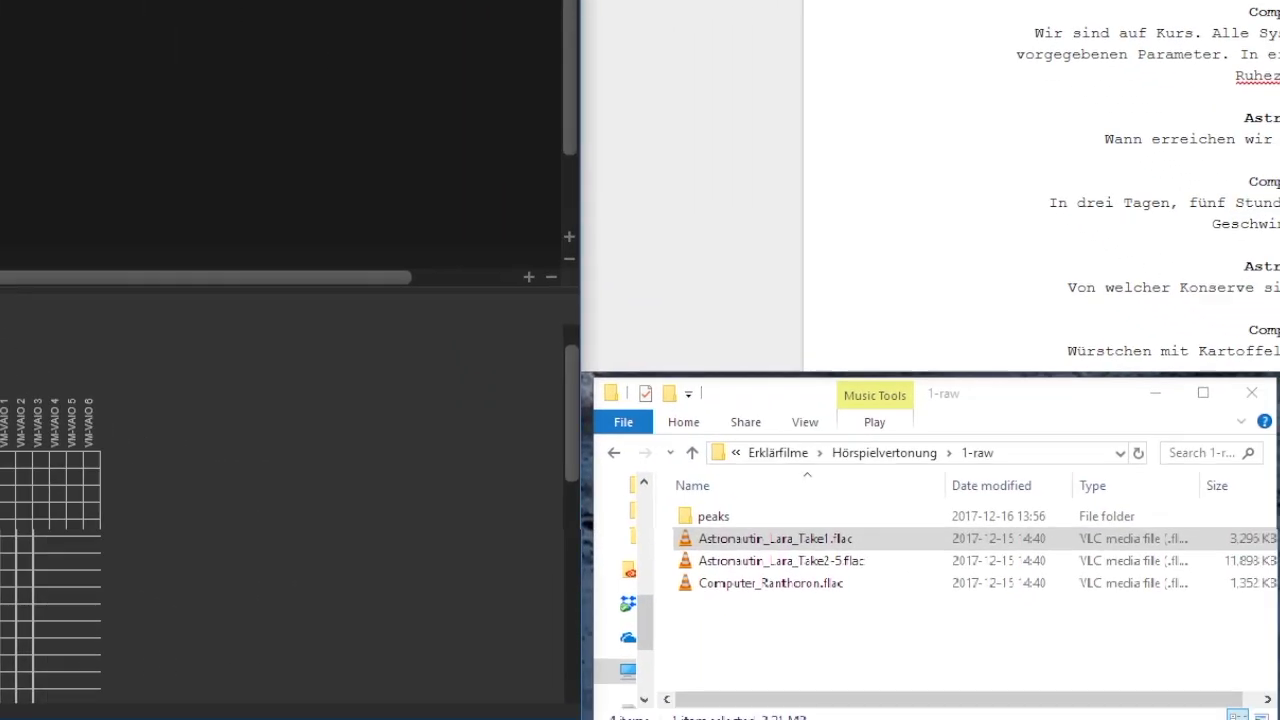
Step: Switch to File Explorer, go up to the Hörspielvertonung folder and open its 0-multi subfolder
click(1006, 394)
click(892, 455)
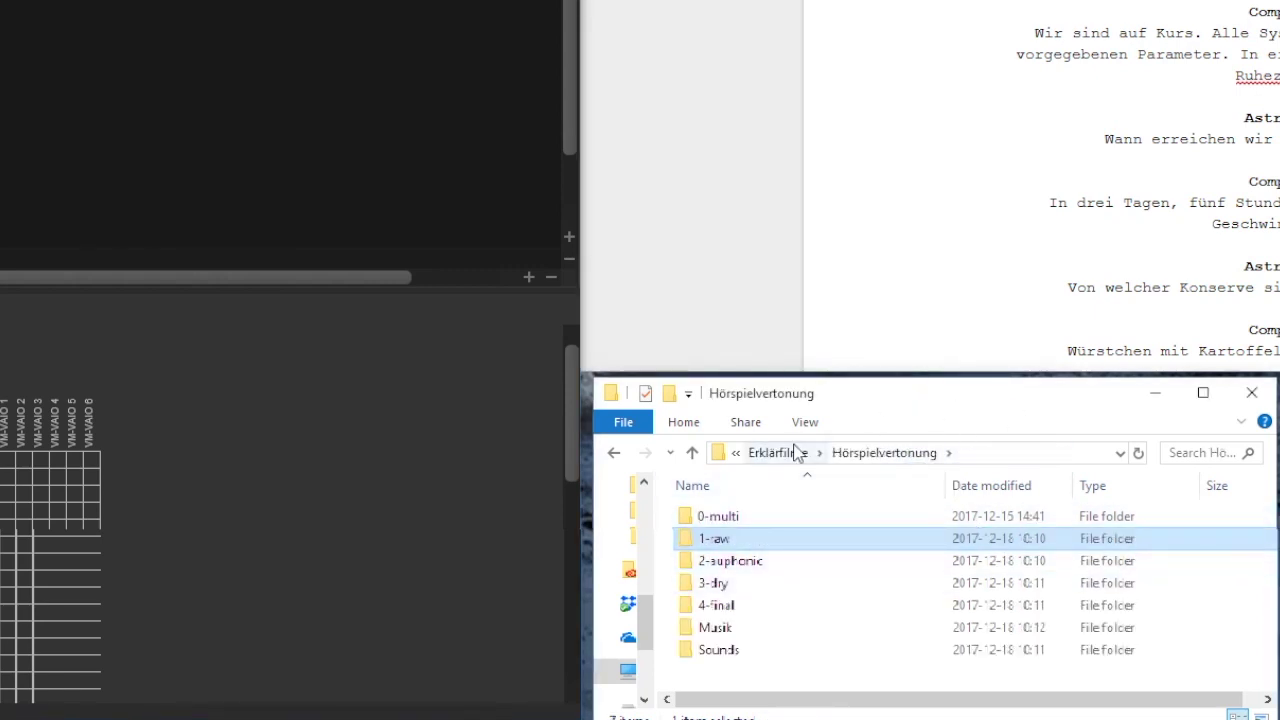
click(760, 520)
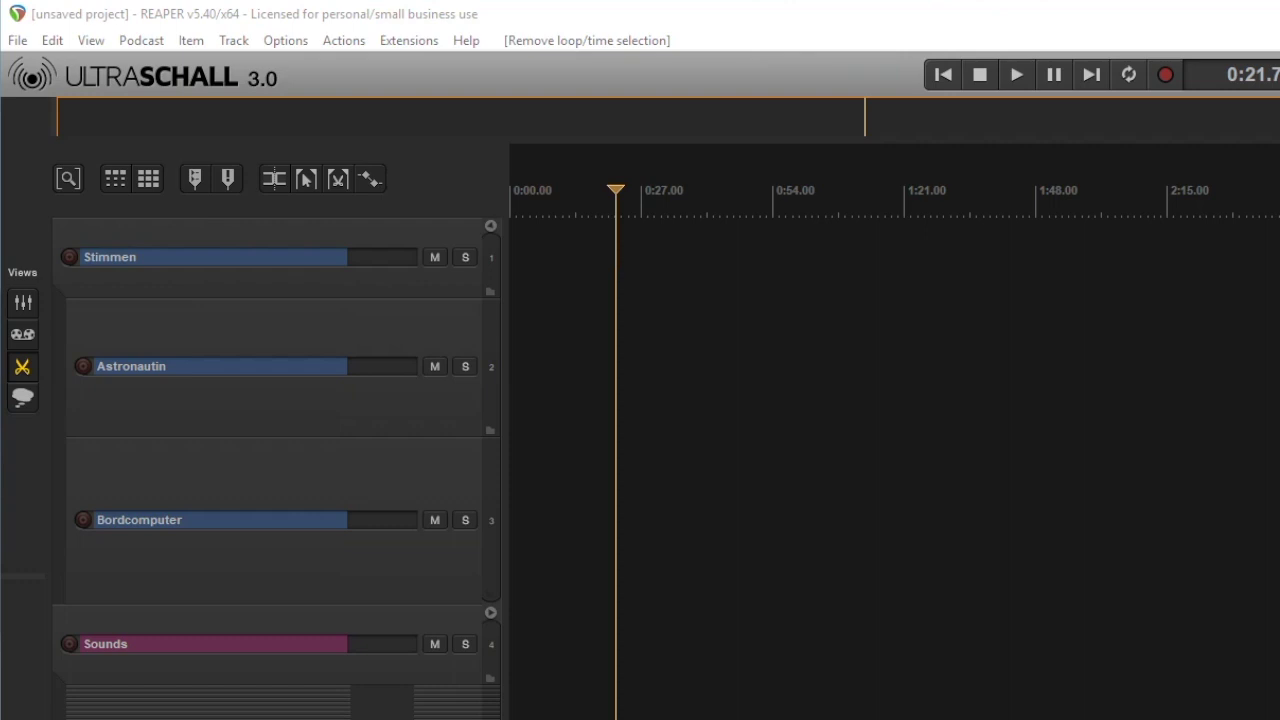
Step: Save the project from REAPER as alarmstufe_kartoffelbrei in F:\Sounds\Podcasts\Geschichtenkapsel\Erklärfilme\Hörspielvertonung\0-multi
click(16, 41)
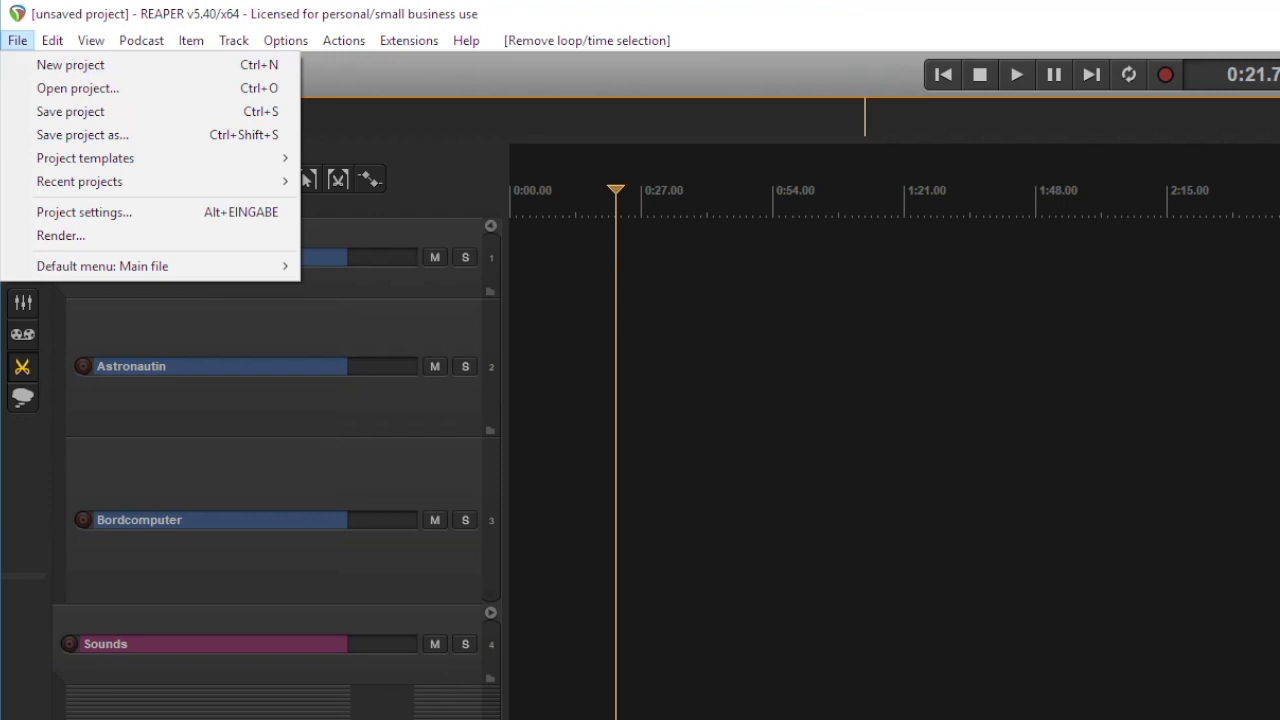
key(Escape)
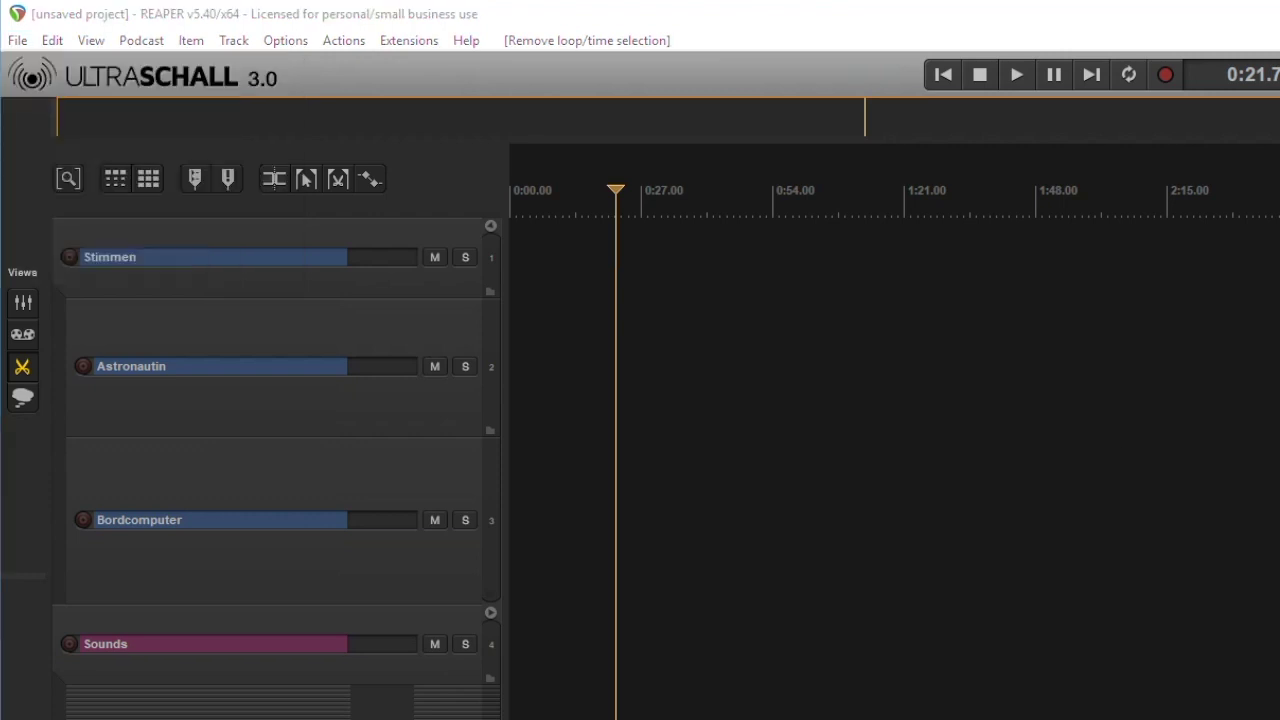
click(16, 41)
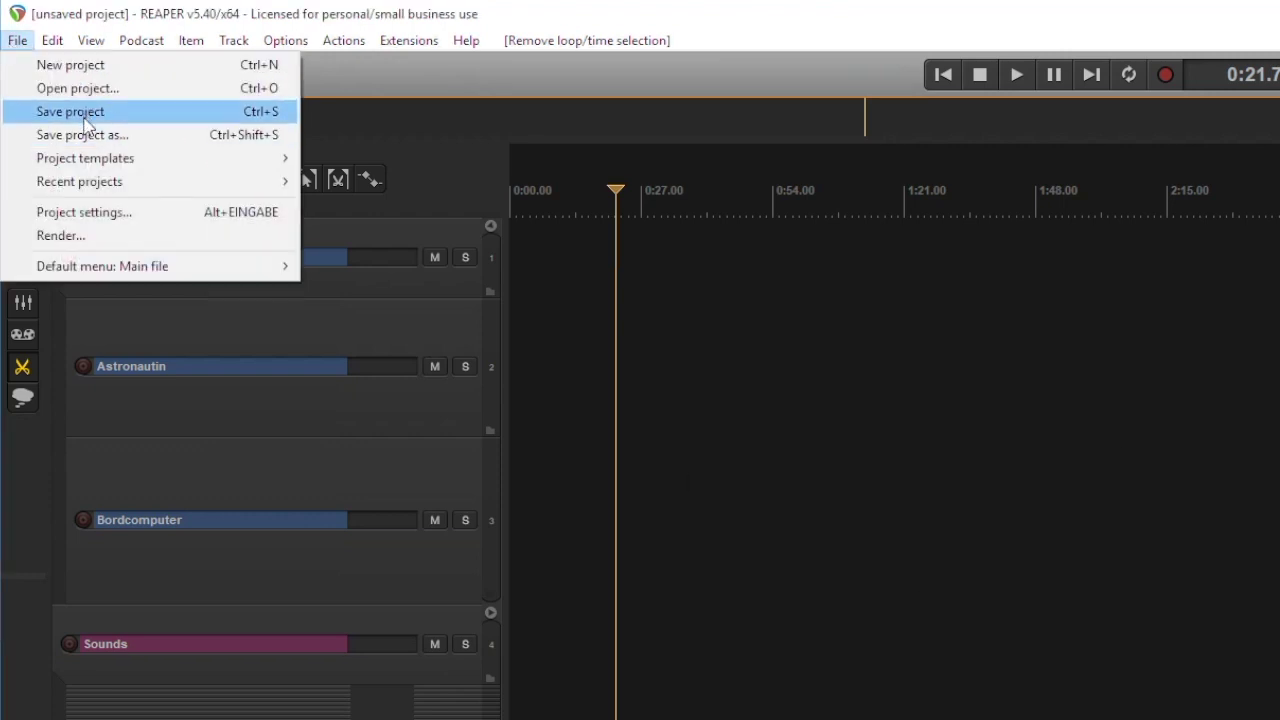
click(80, 134)
text(F:\Sounds\Podcasts\Geschichtenkapsel\Erklärfilme\Hörspielvertonung)
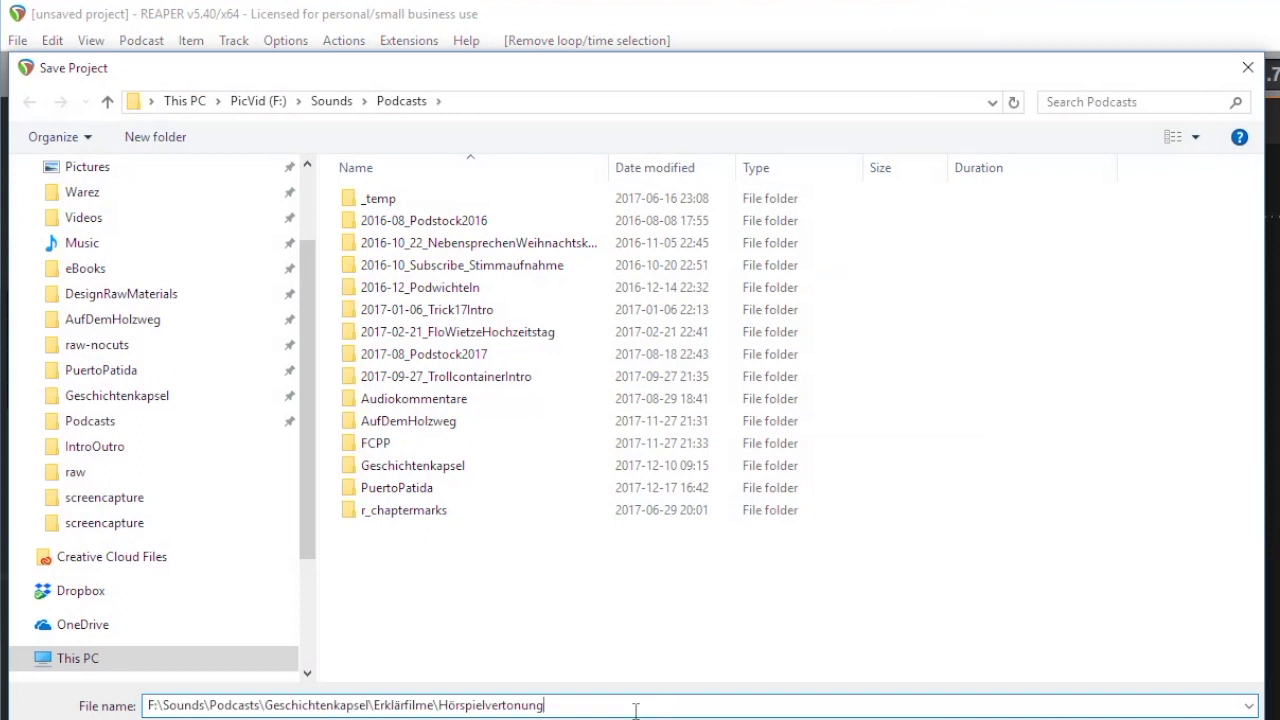
key(Return)
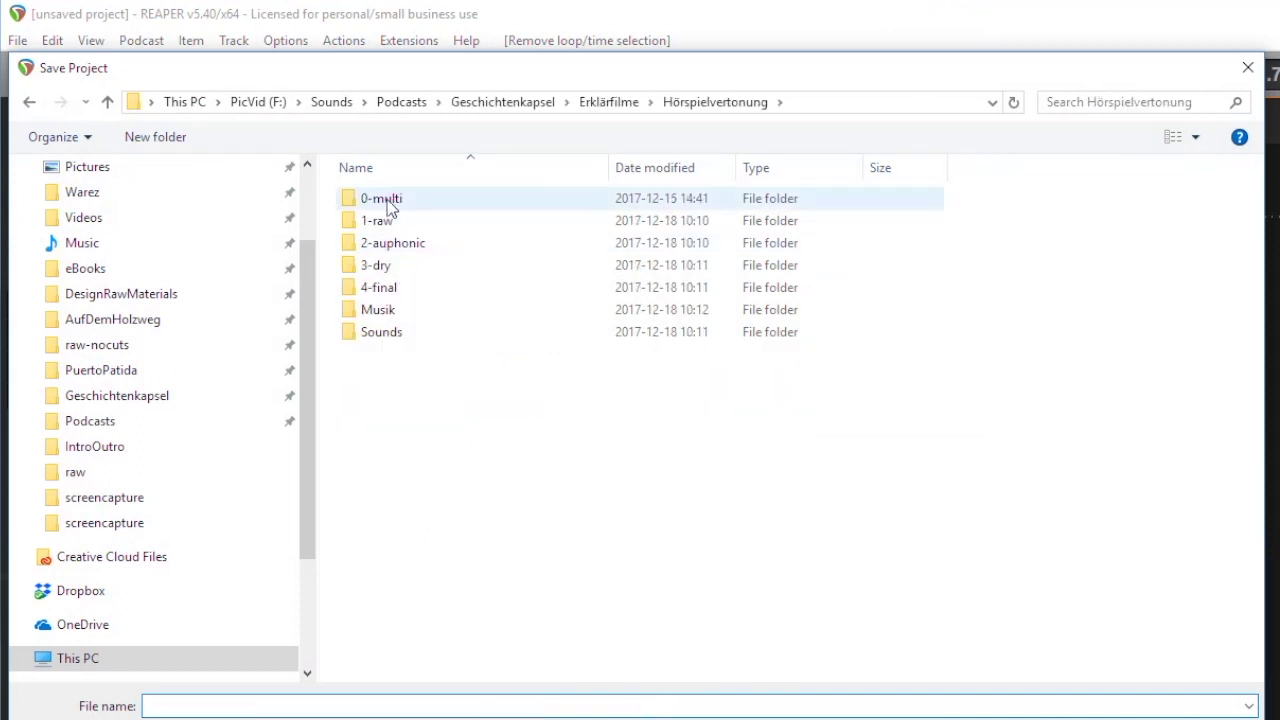
double_click(388, 201)
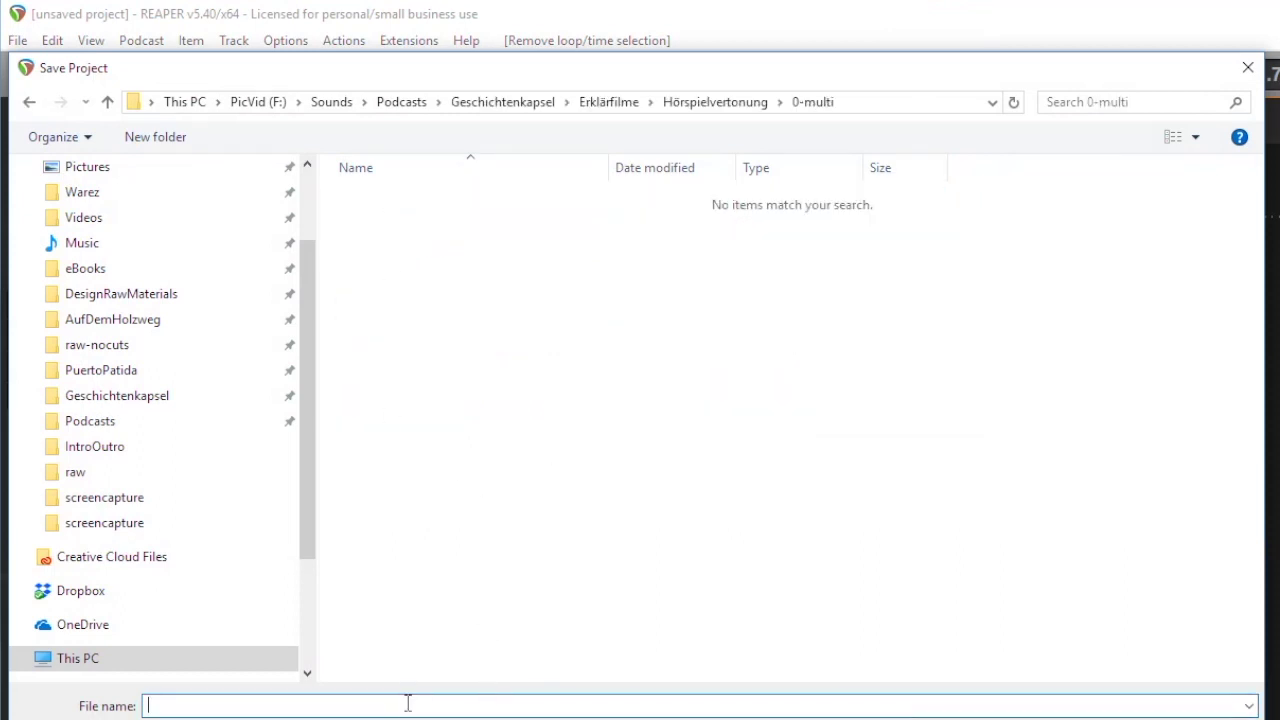
key(ctrl+BackSpace)
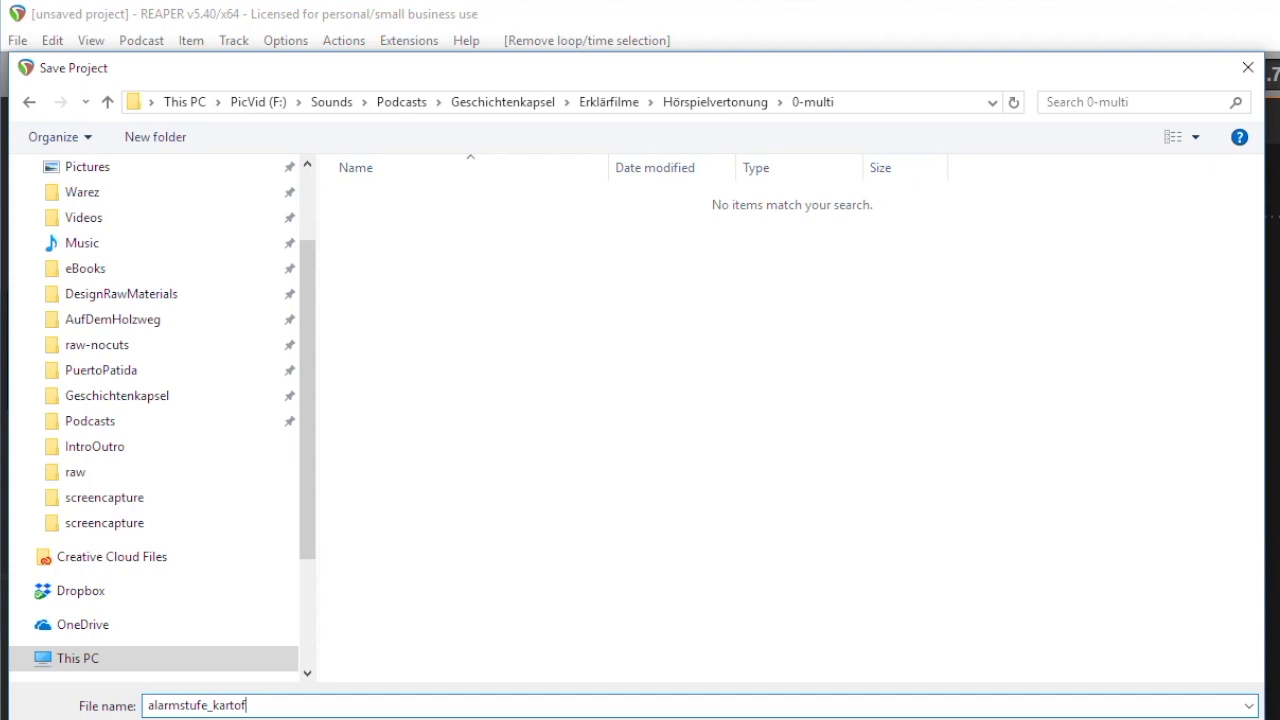
key(Return)
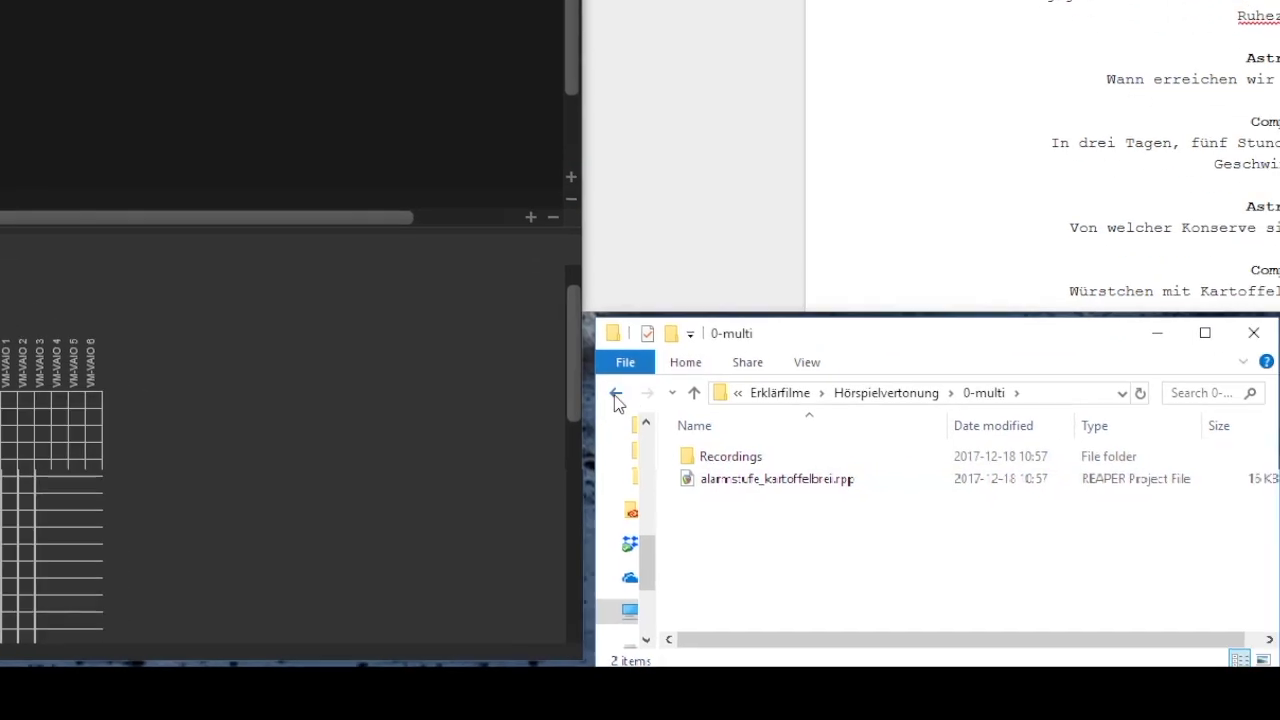
Step: In File Explorer, examine the contents of the 1-raw, 2-auphonic and 3-dry folders and locate the Musik and Sounds folders
click(615, 396)
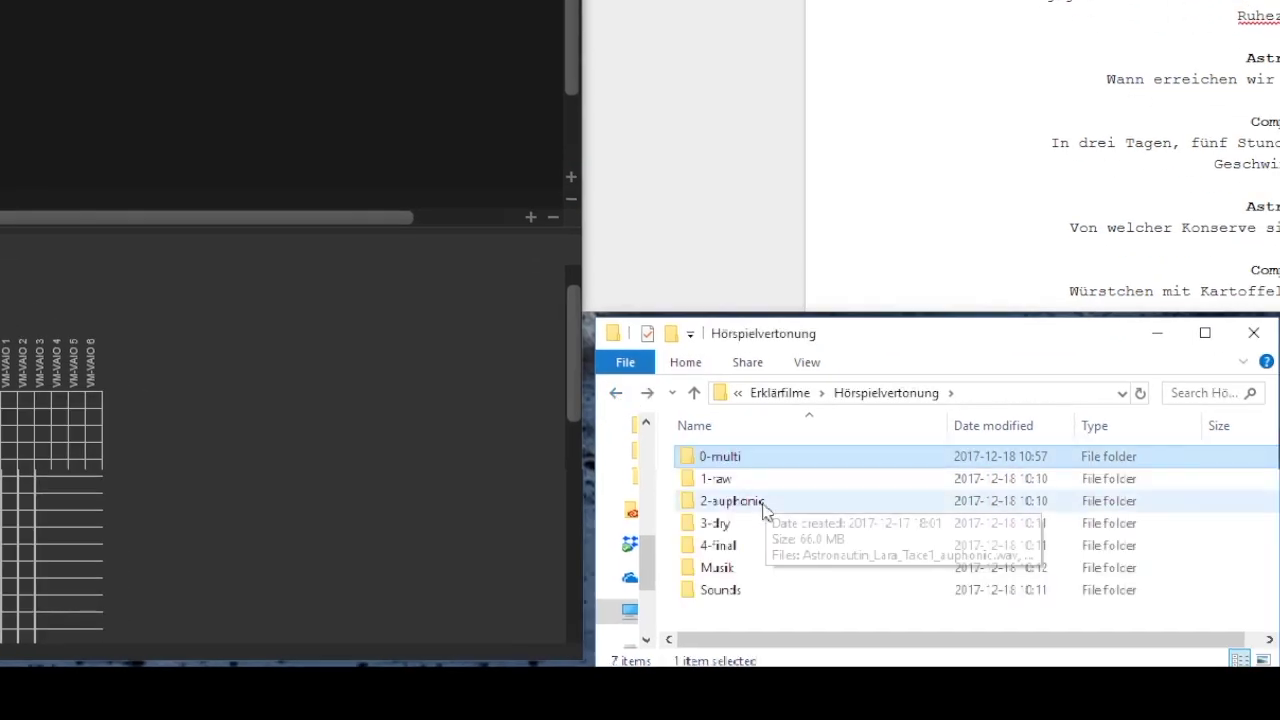
double_click(718, 477)
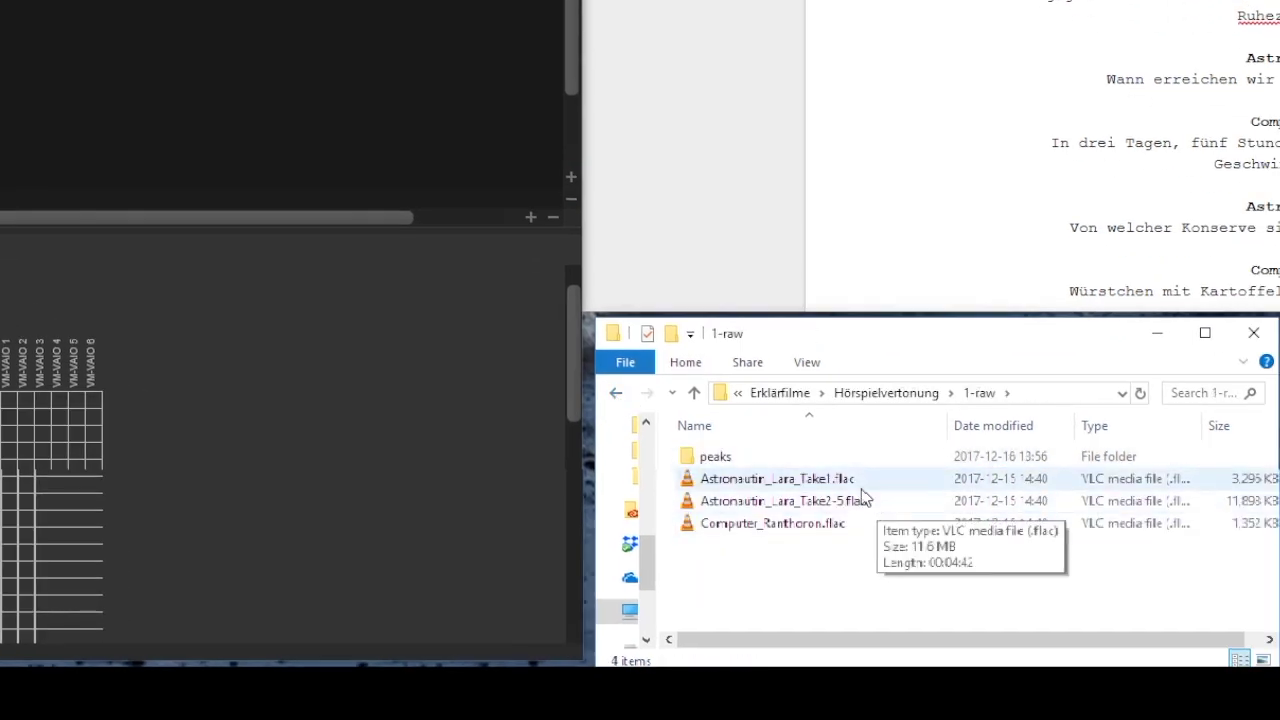
click(855, 525)
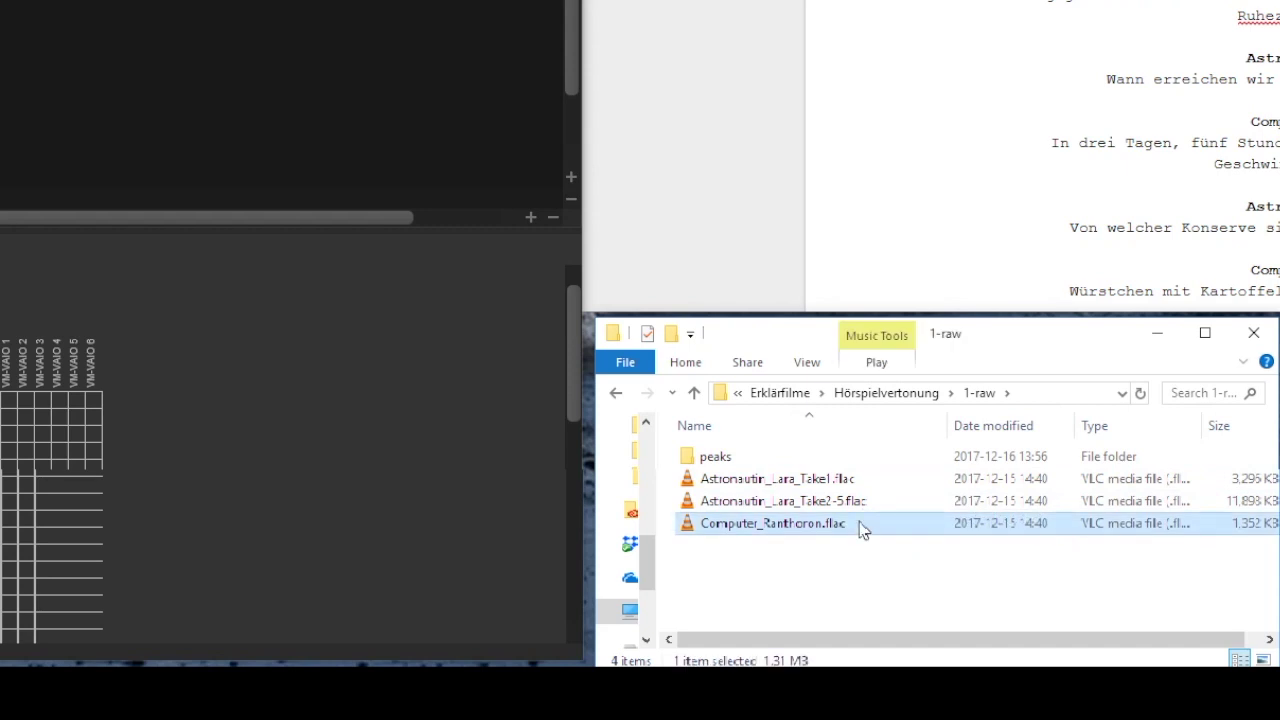
click(616, 397)
double_click(722, 505)
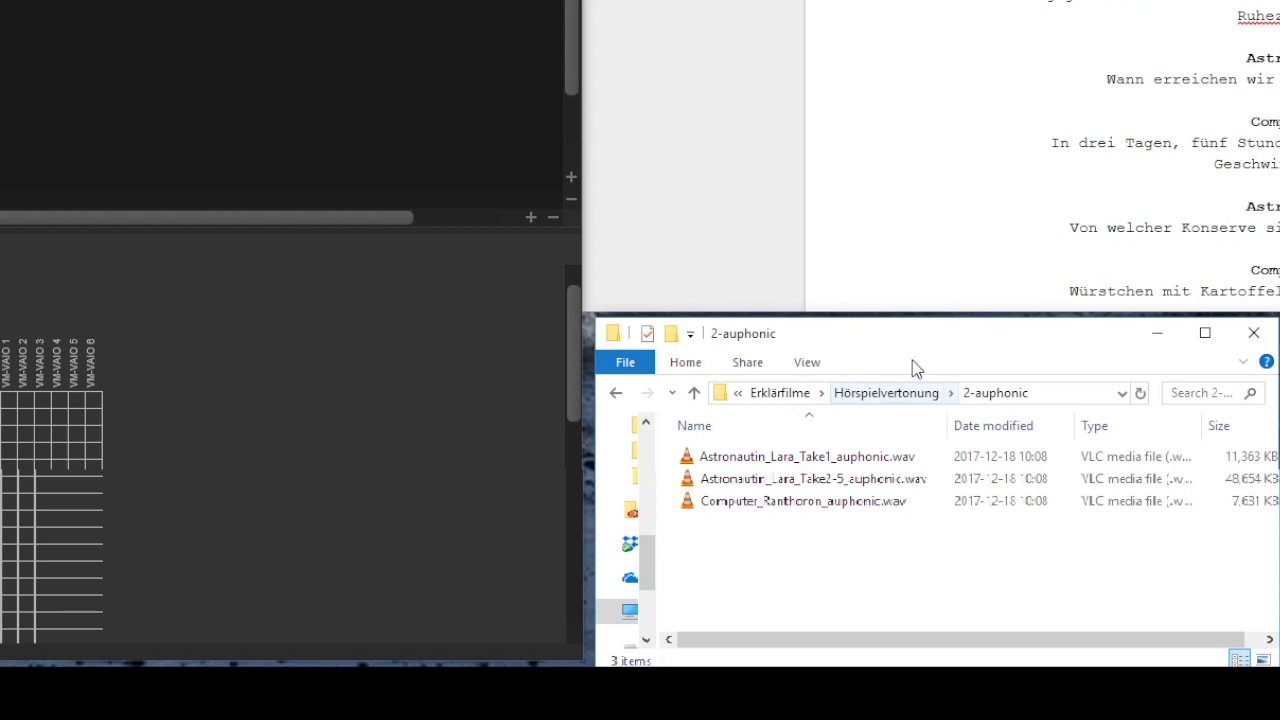
click(906, 397)
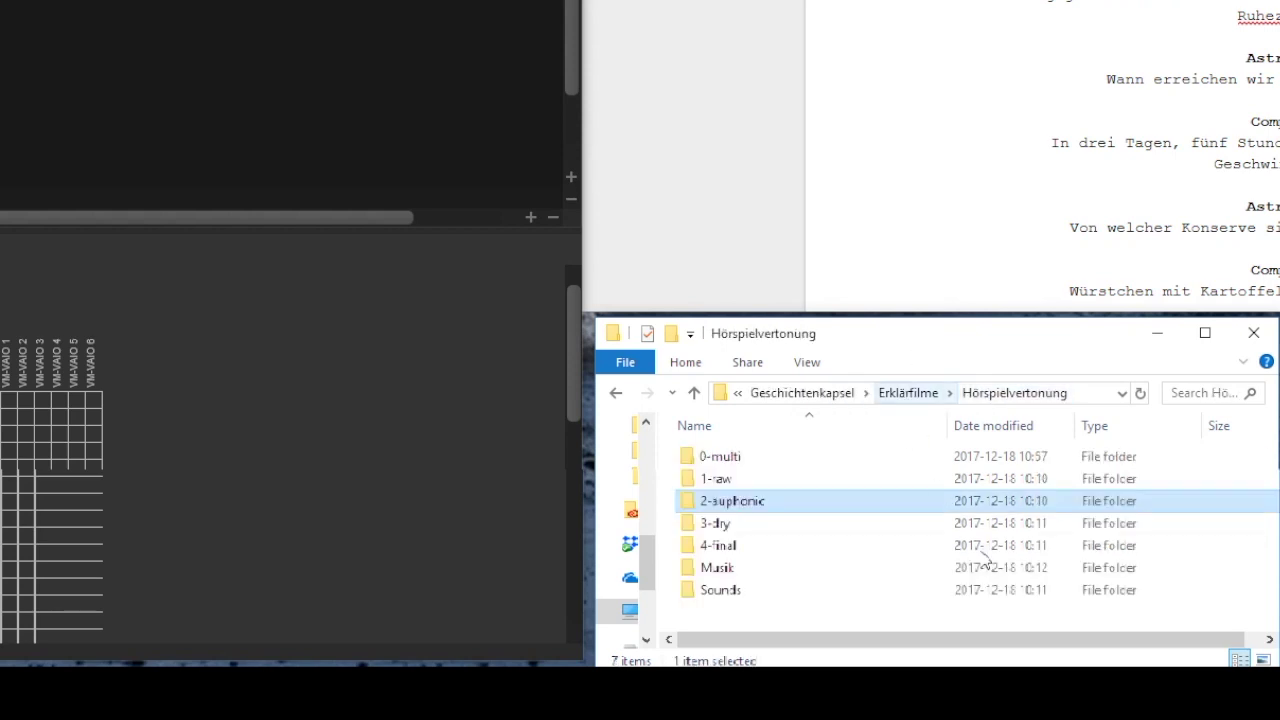
double_click(785, 532)
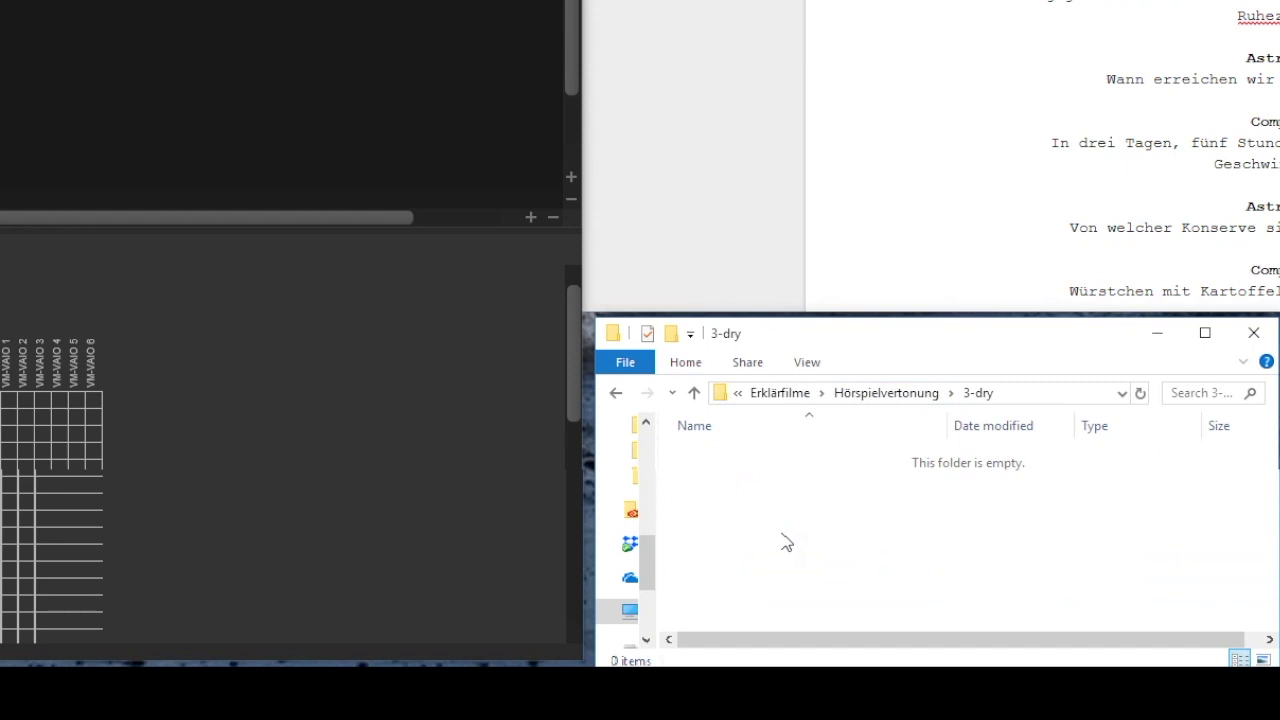
click(864, 397)
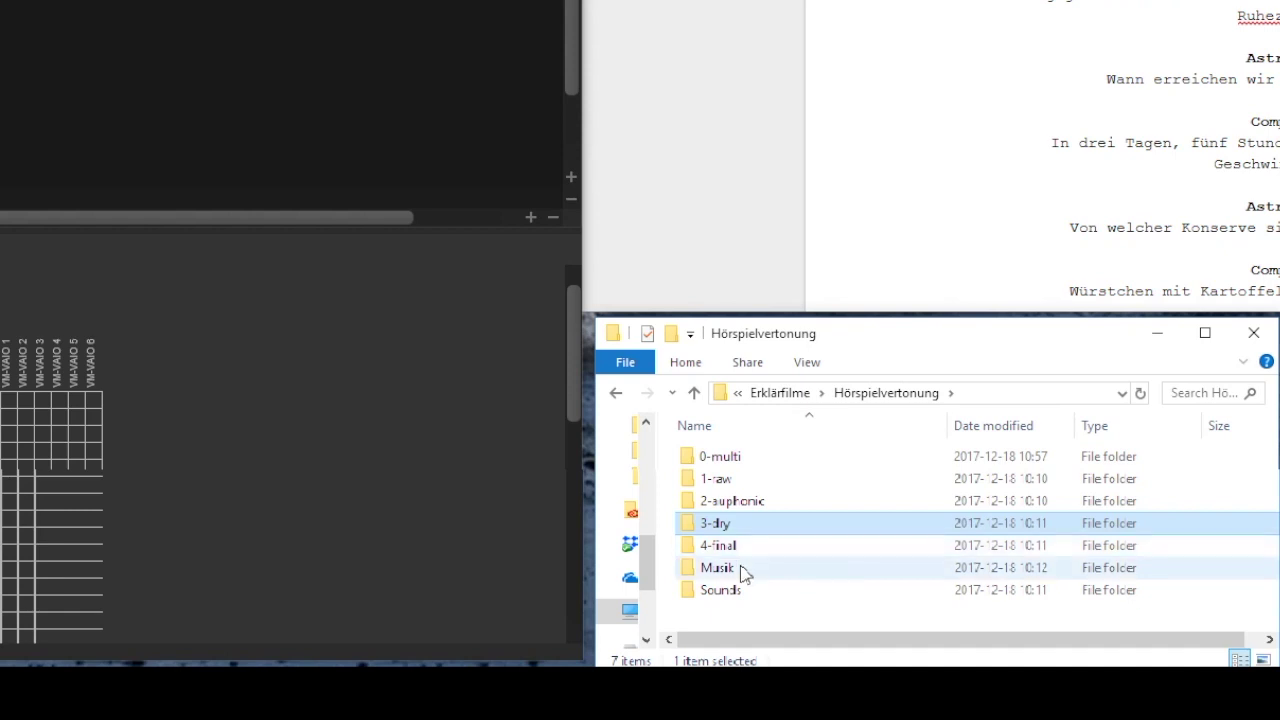
click(740, 568)
click(837, 591)
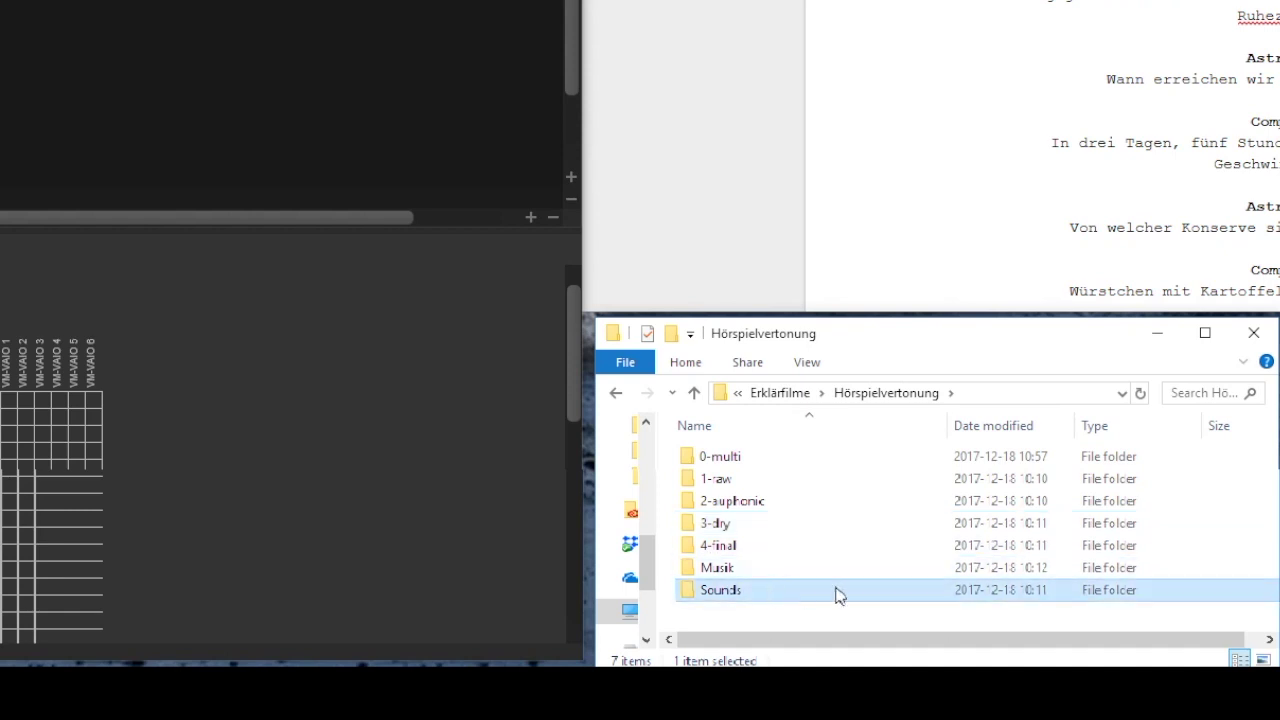
click(808, 572)
click(807, 593)
Step: Insert the Take2-5 auphonic WAV at the start of the Astronautin track, and the Computer auphonic WAV at about 0:30 on the Bordcomputer track
double_click(777, 508)
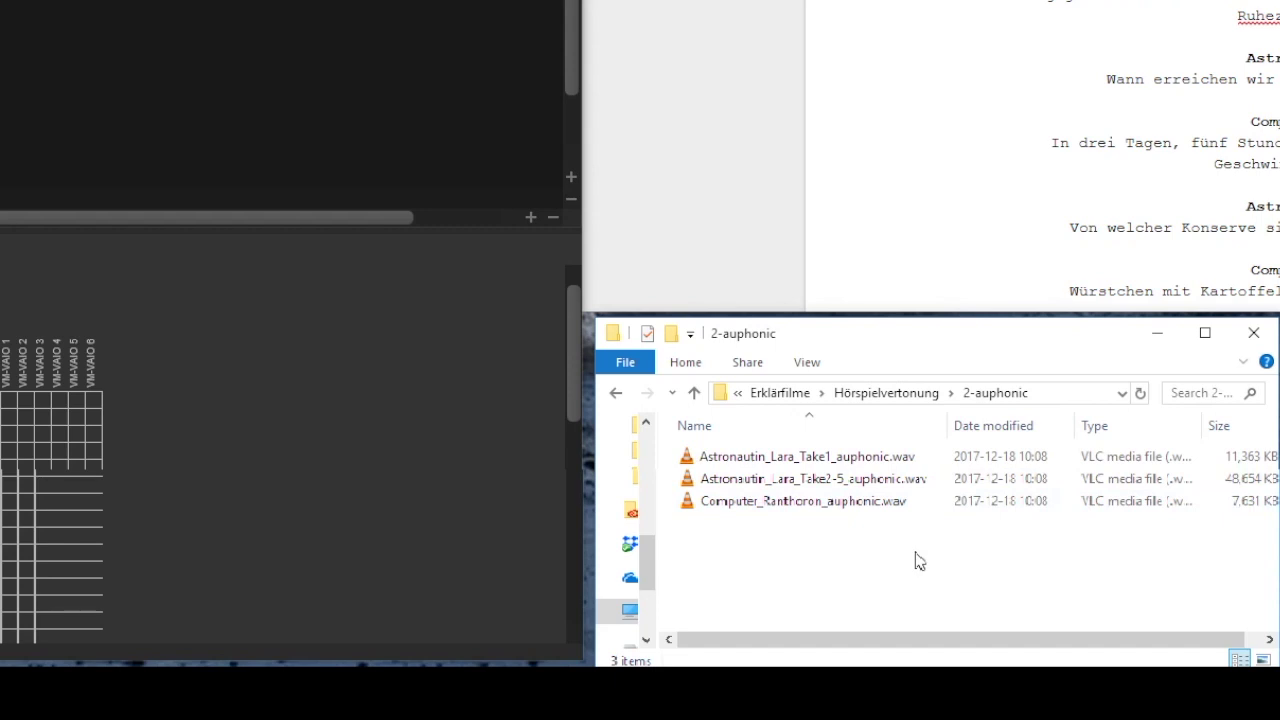
click(796, 503)
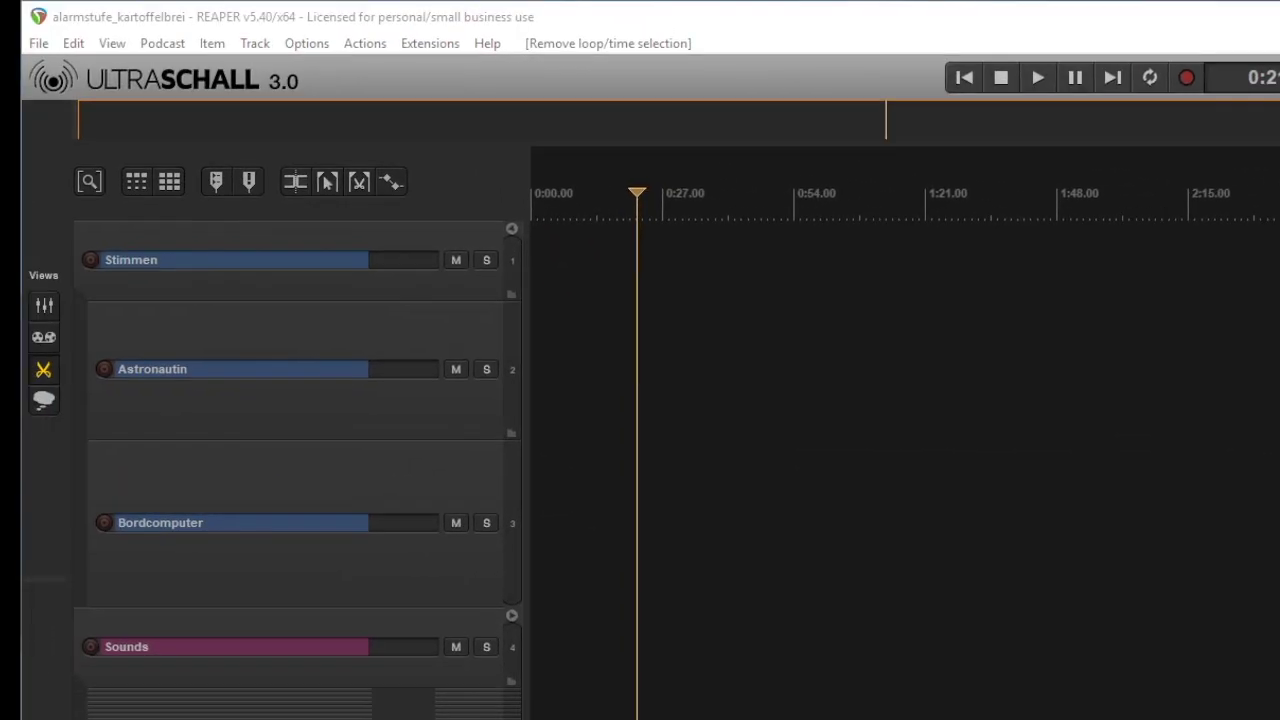
drag(562, 468, 498, 376)
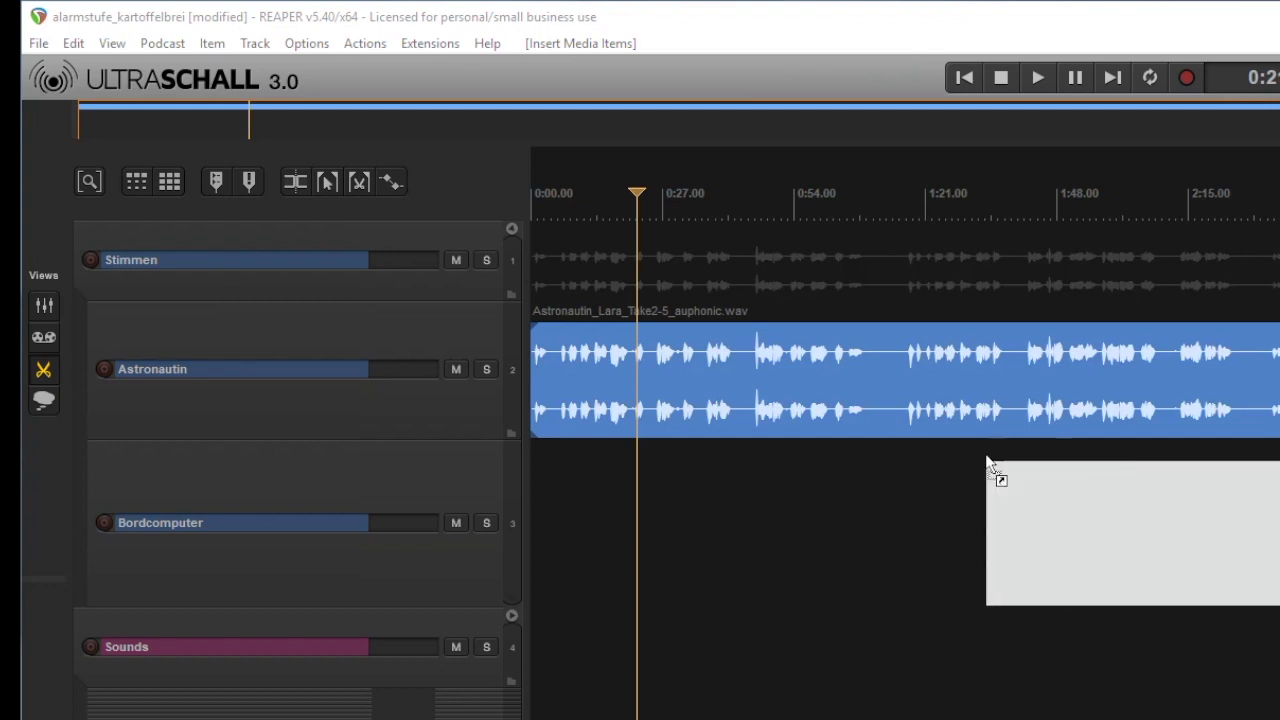
drag(966, 425, 680, 500)
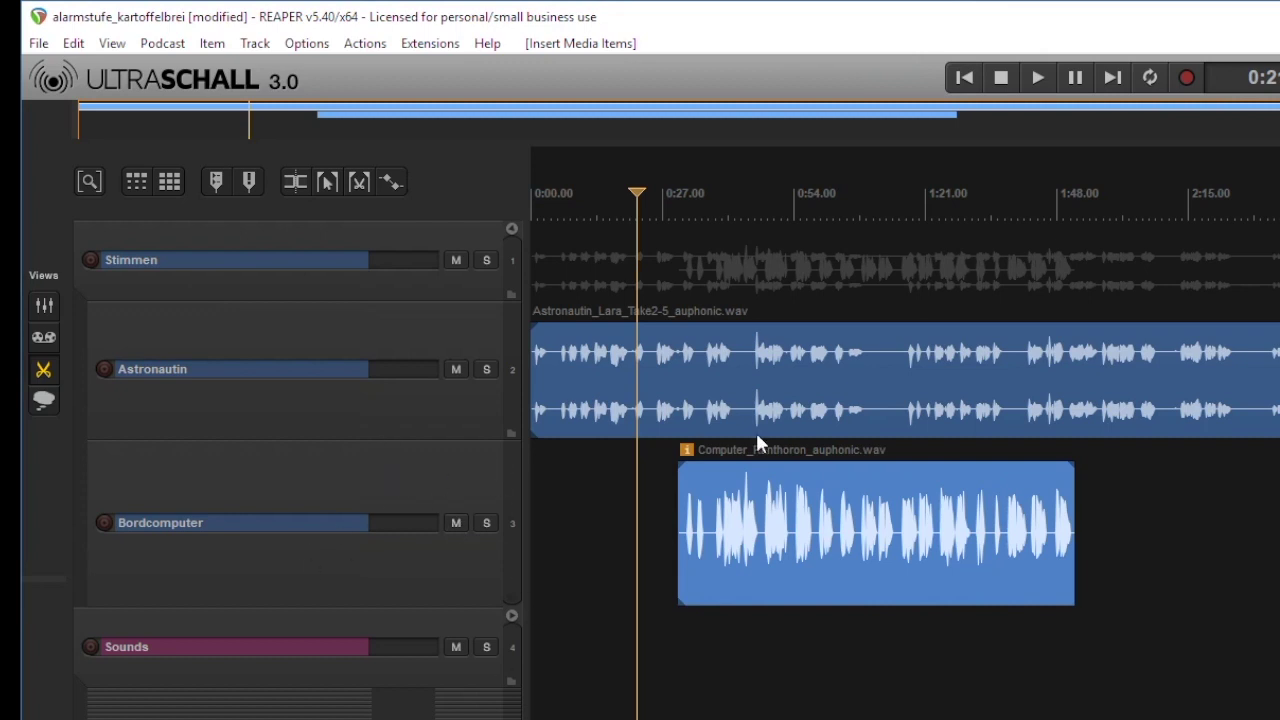
Step: Set the Astronautin item's take channel mode to mono, and increase the Astronautin track's height
right_click(813, 399)
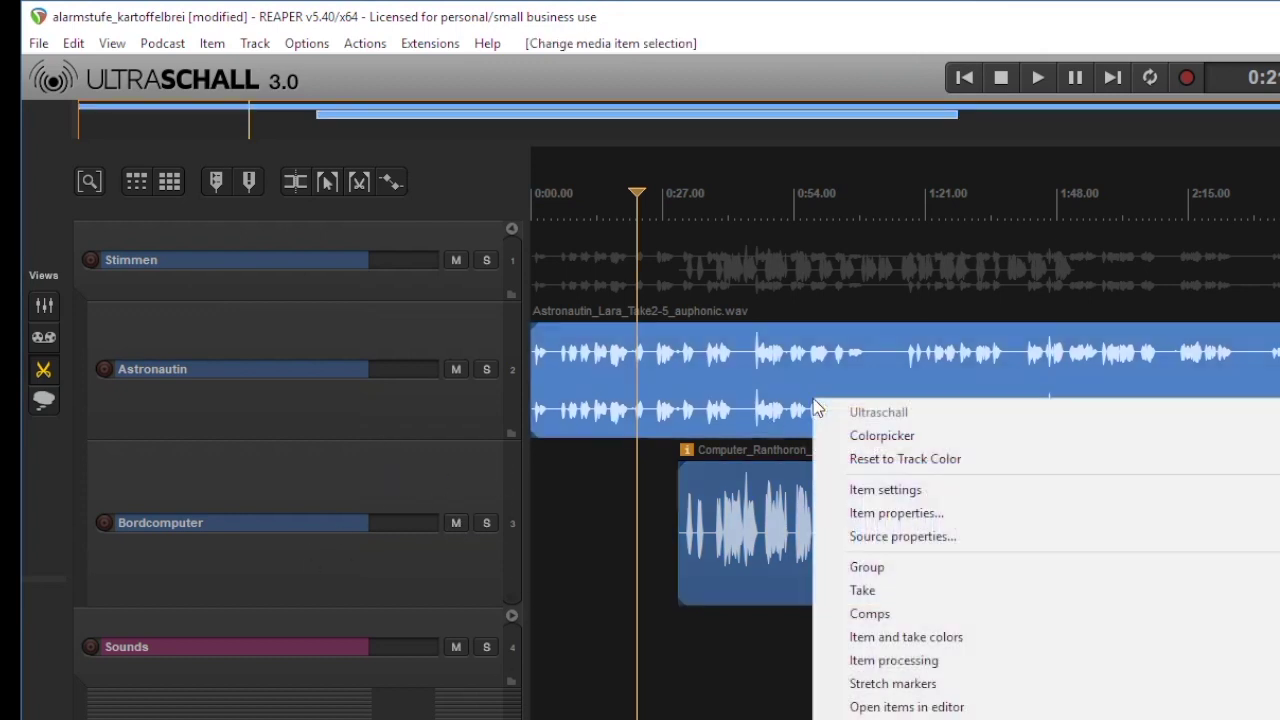
mouse_move(900, 495)
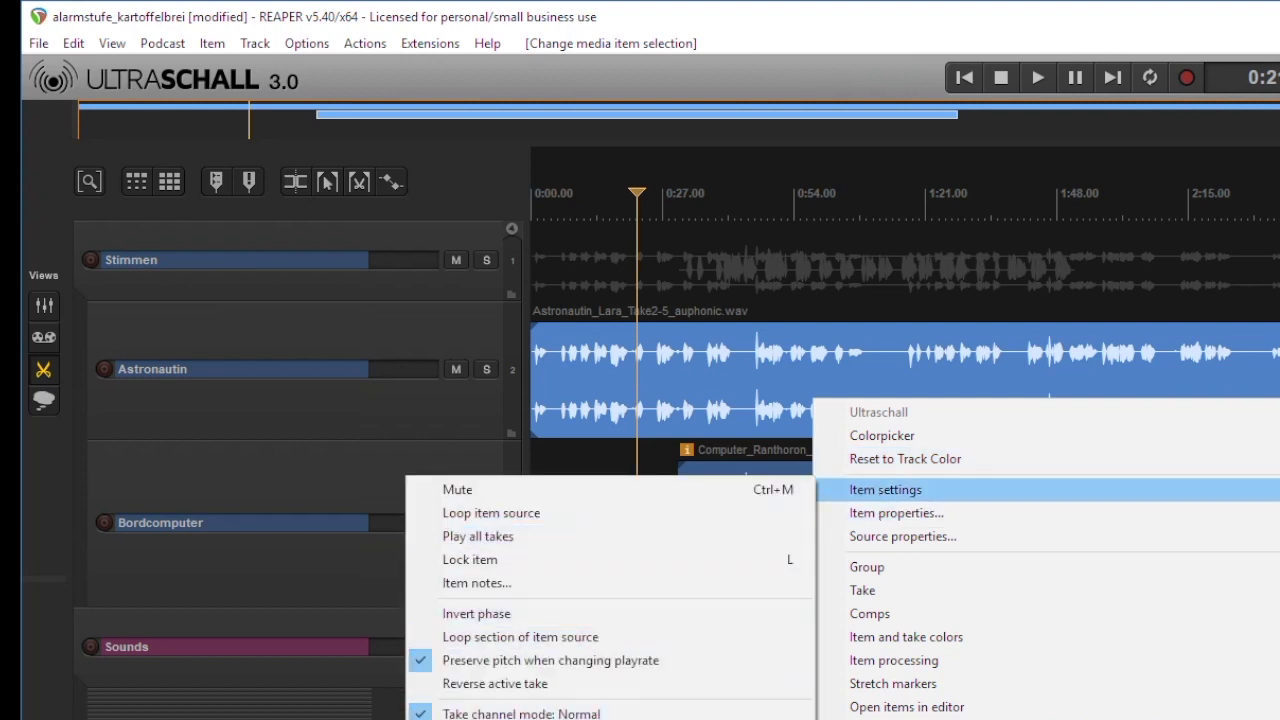
click(540, 719)
click(969, 716)
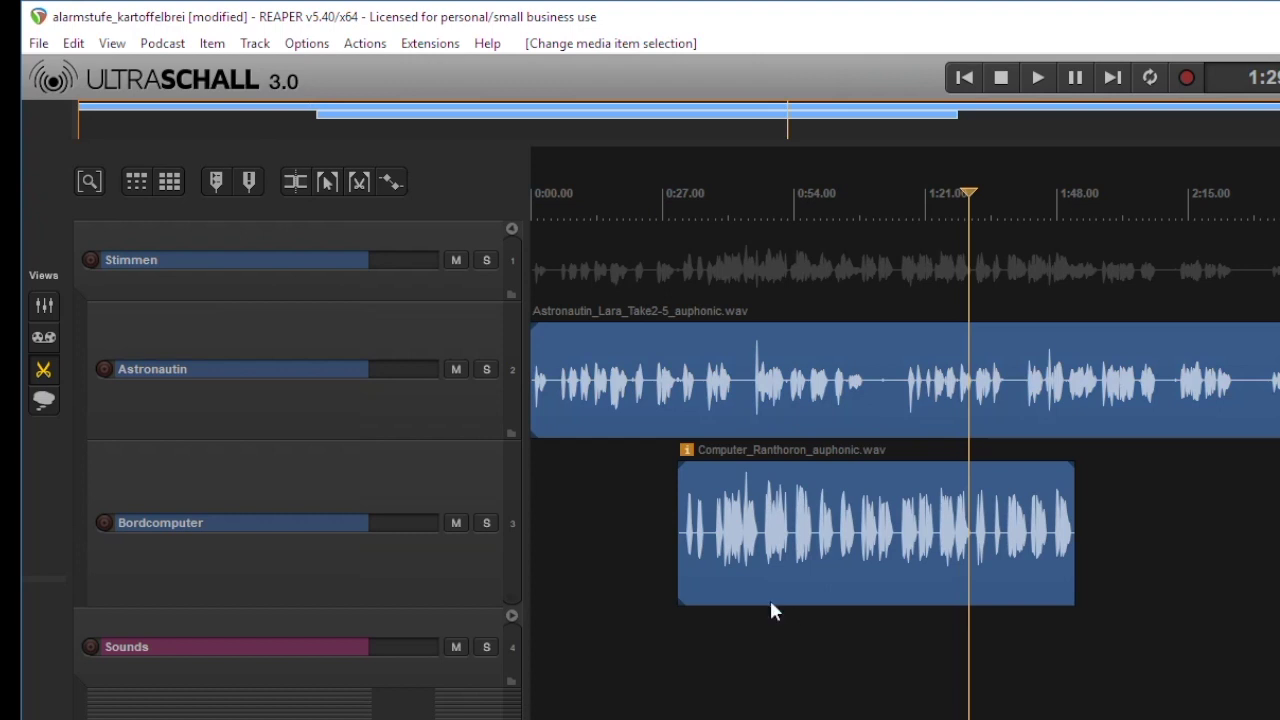
drag(425, 437, 425, 505)
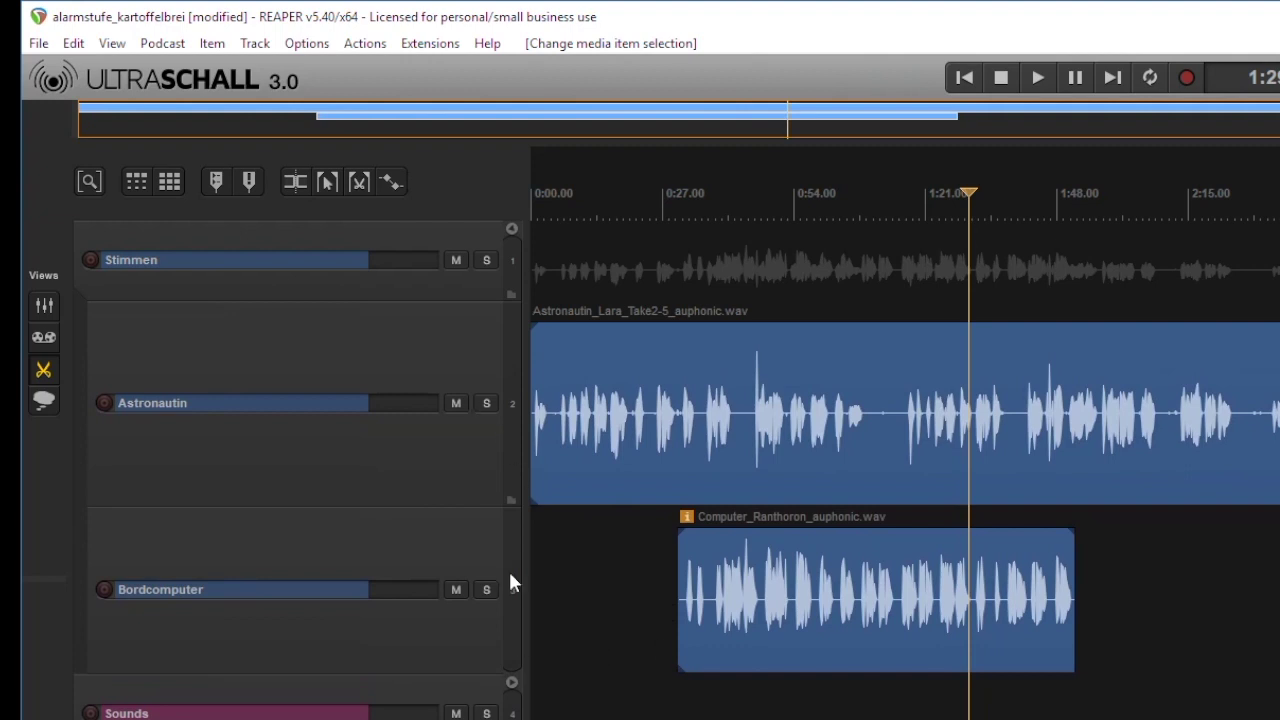
Step: Move the Computer item on the Bordcomputer track to about 4:42, at the end of the Astronautin item, and play the Astronautin opening
drag(812, 640, 1279, 719)
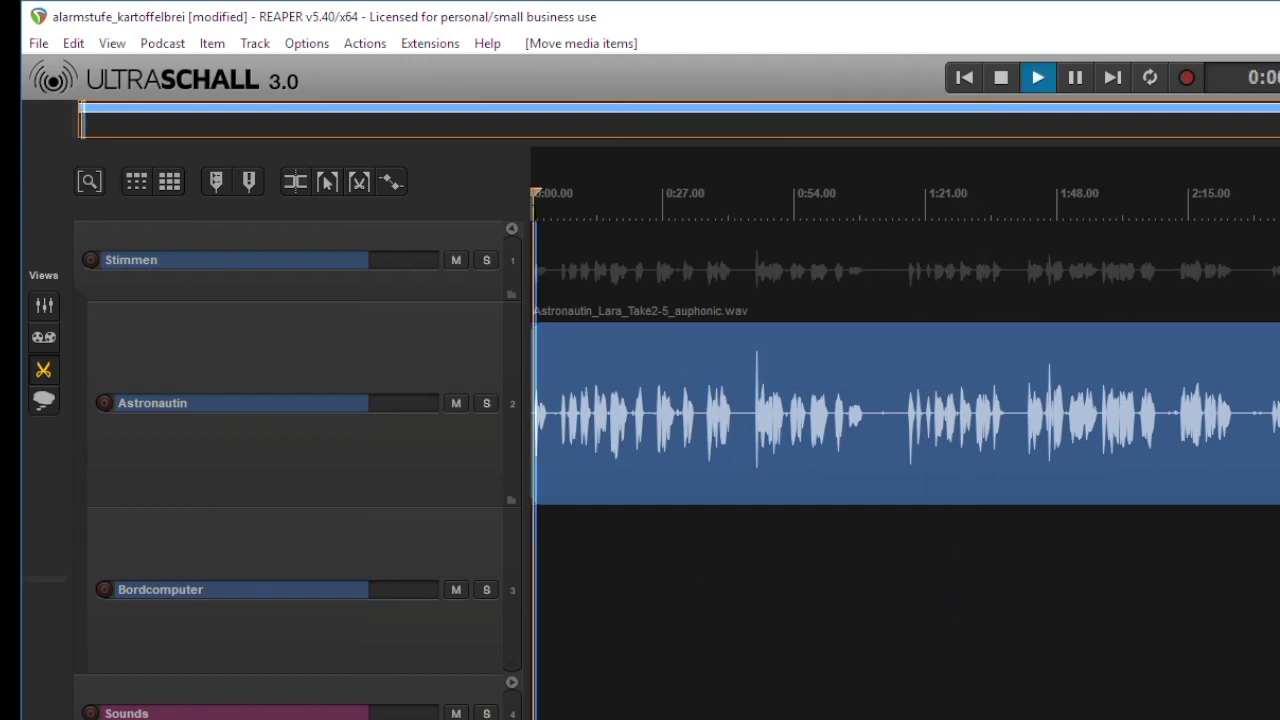
scroll(557, 402, up, 2)
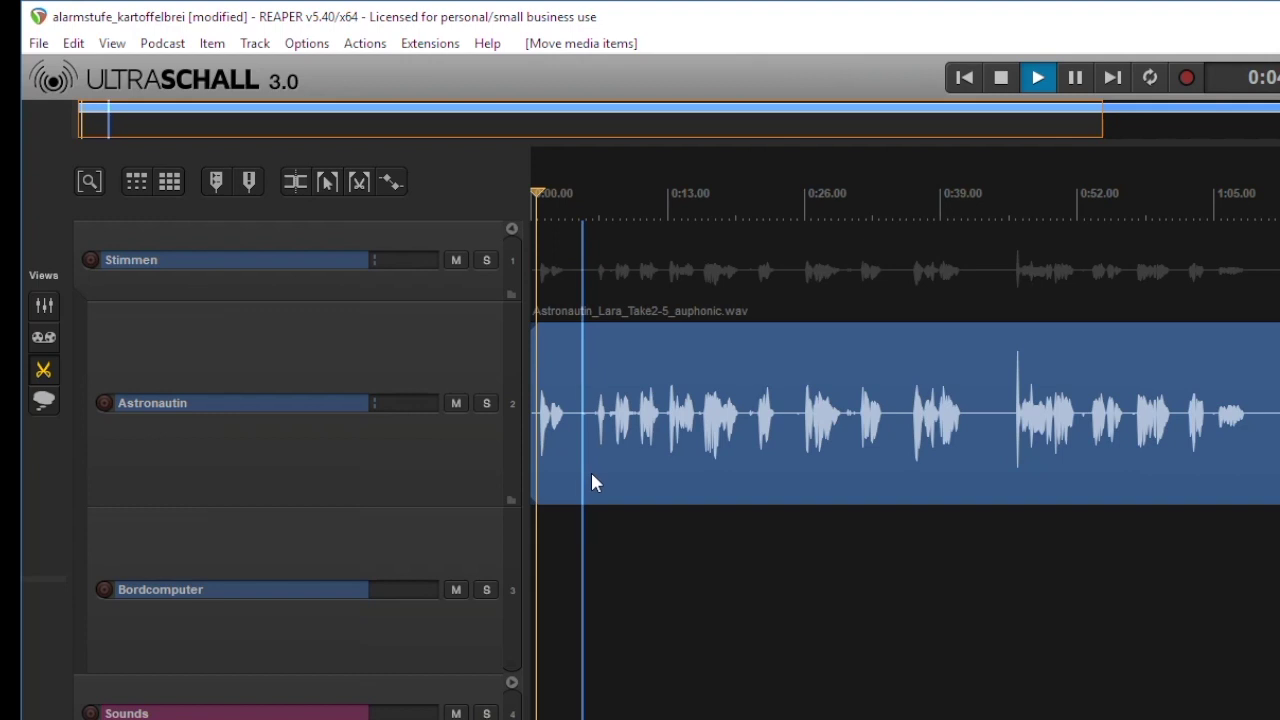
click(595, 485)
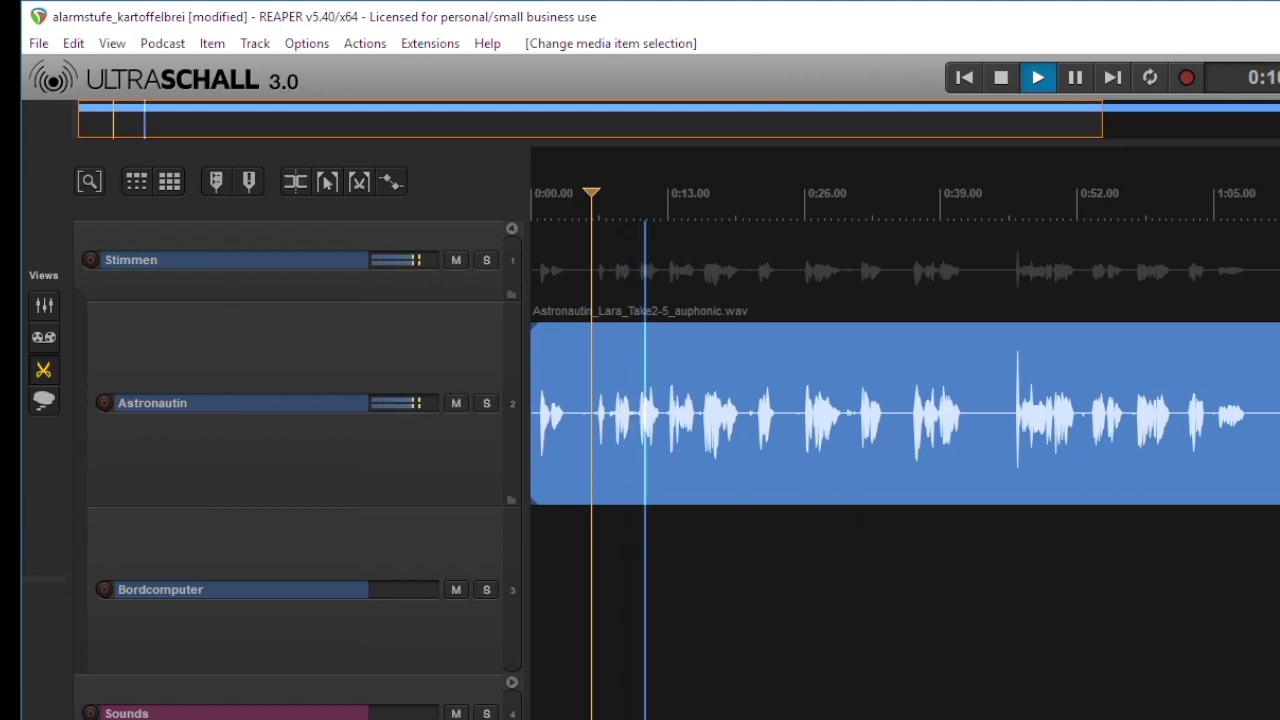
key(ctrl+space)
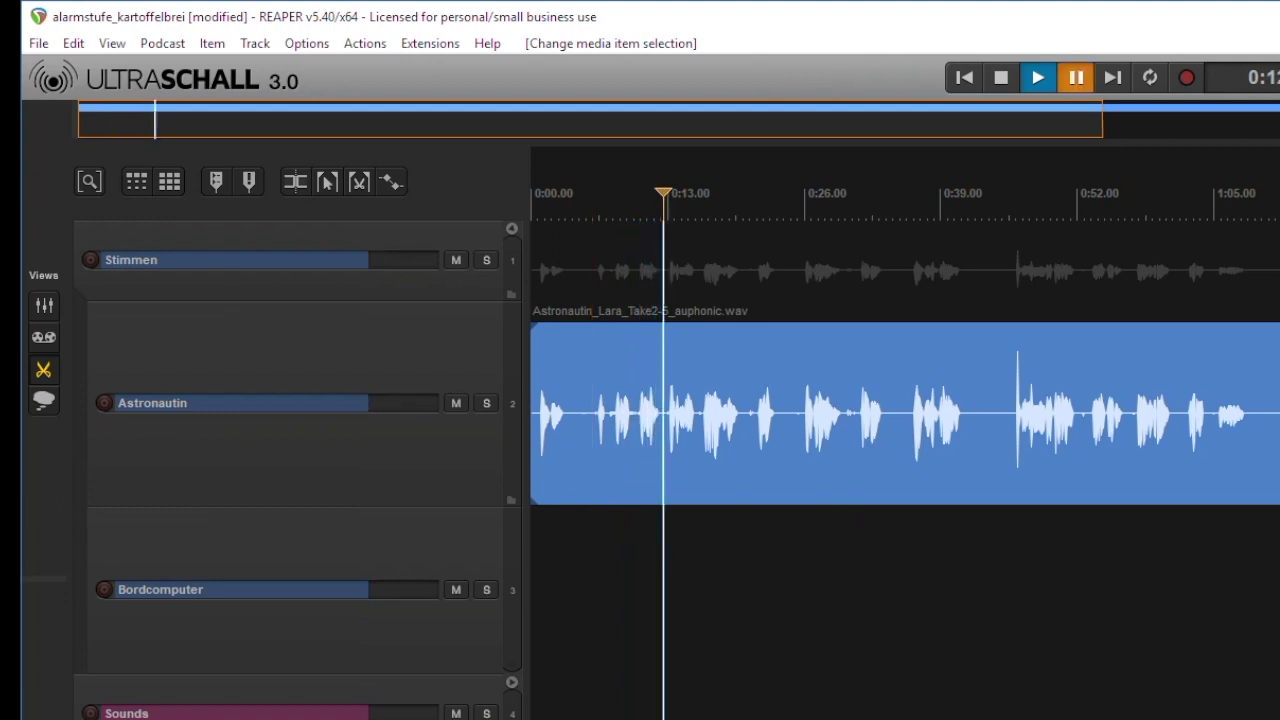
Step: Listen to the beginning of the Computer recording on the Bordcomputer track from about 4:45
scroll(1150, 510, down, 2)
scroll(900, 420, down, 3)
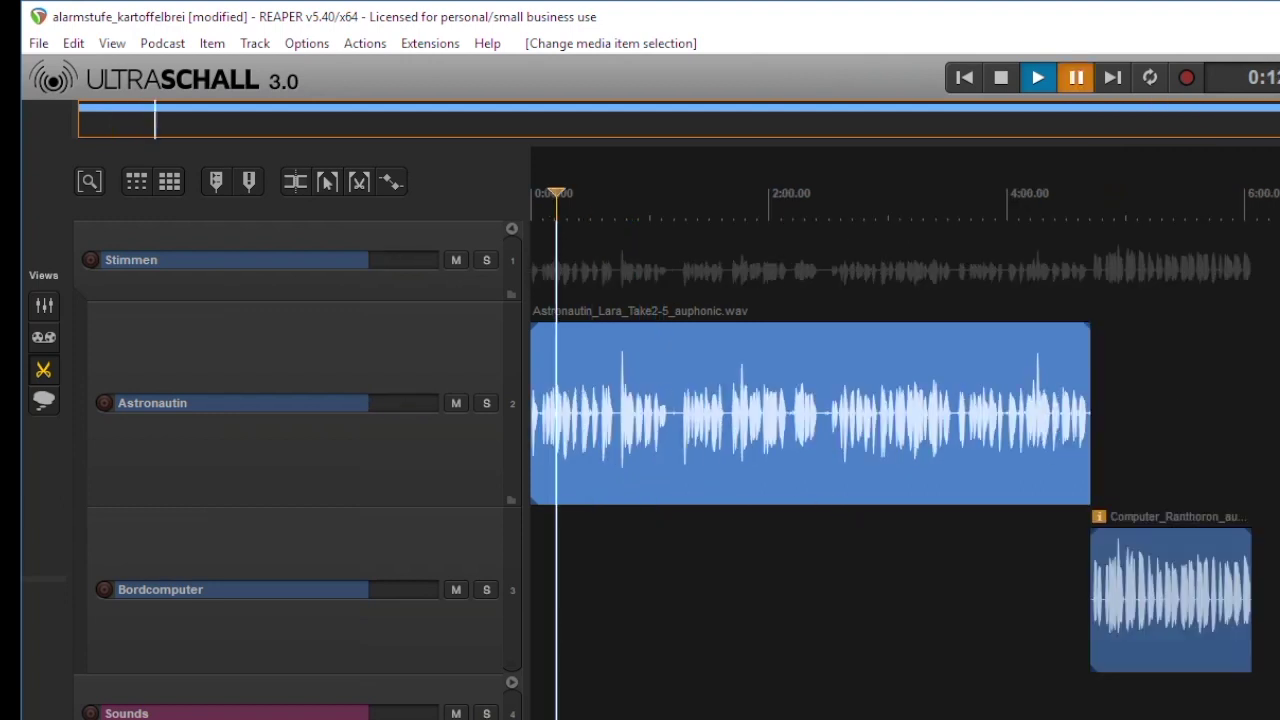
scroll(1069, 492, up, 5)
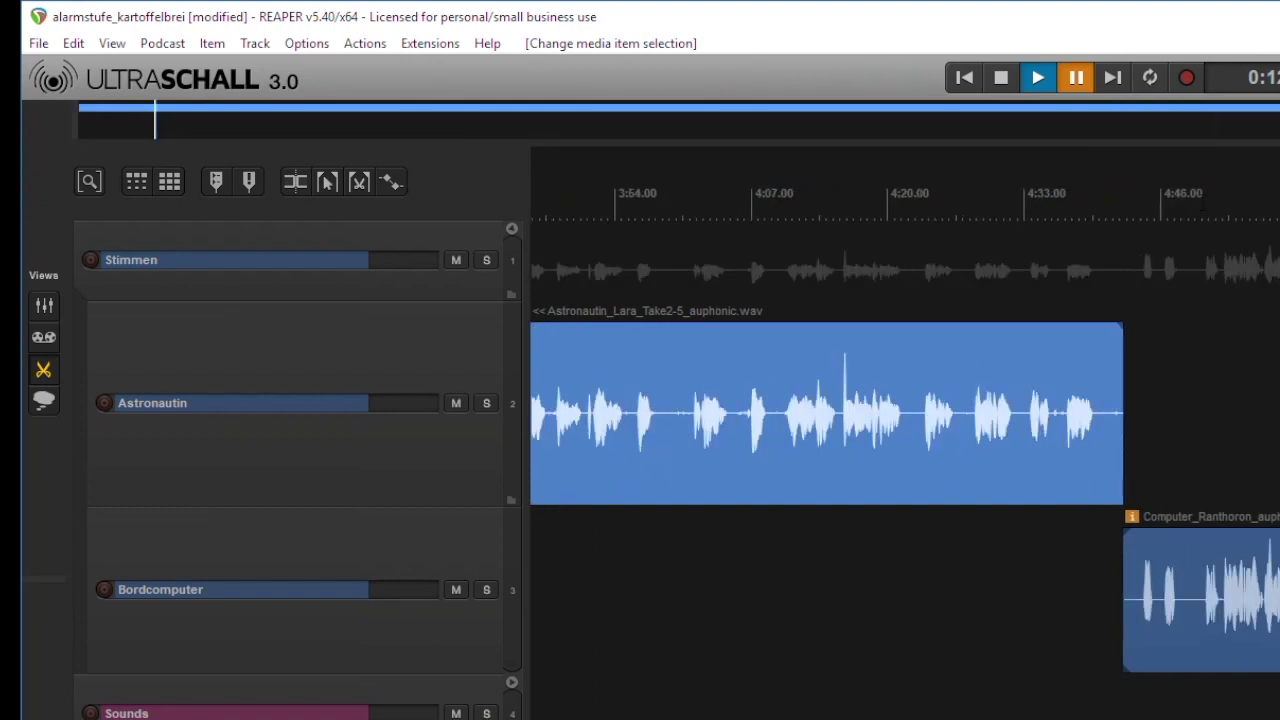
click(1150, 232)
key(space)
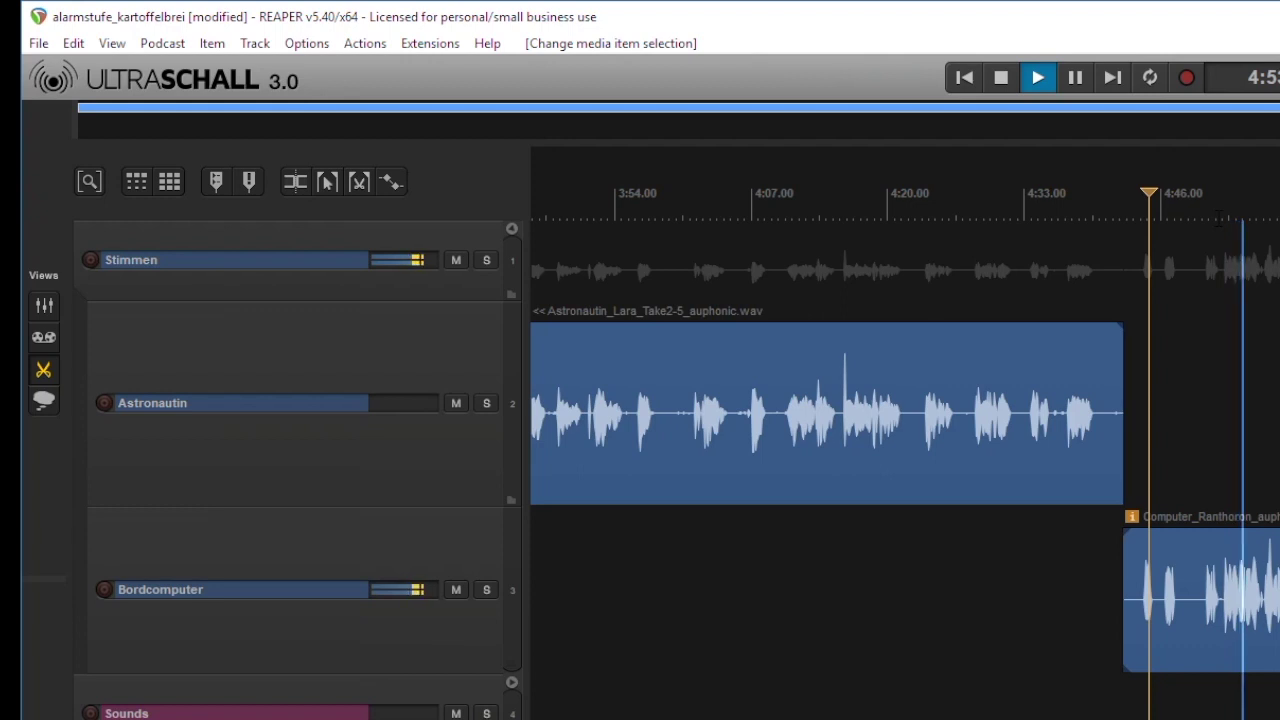
key(space)
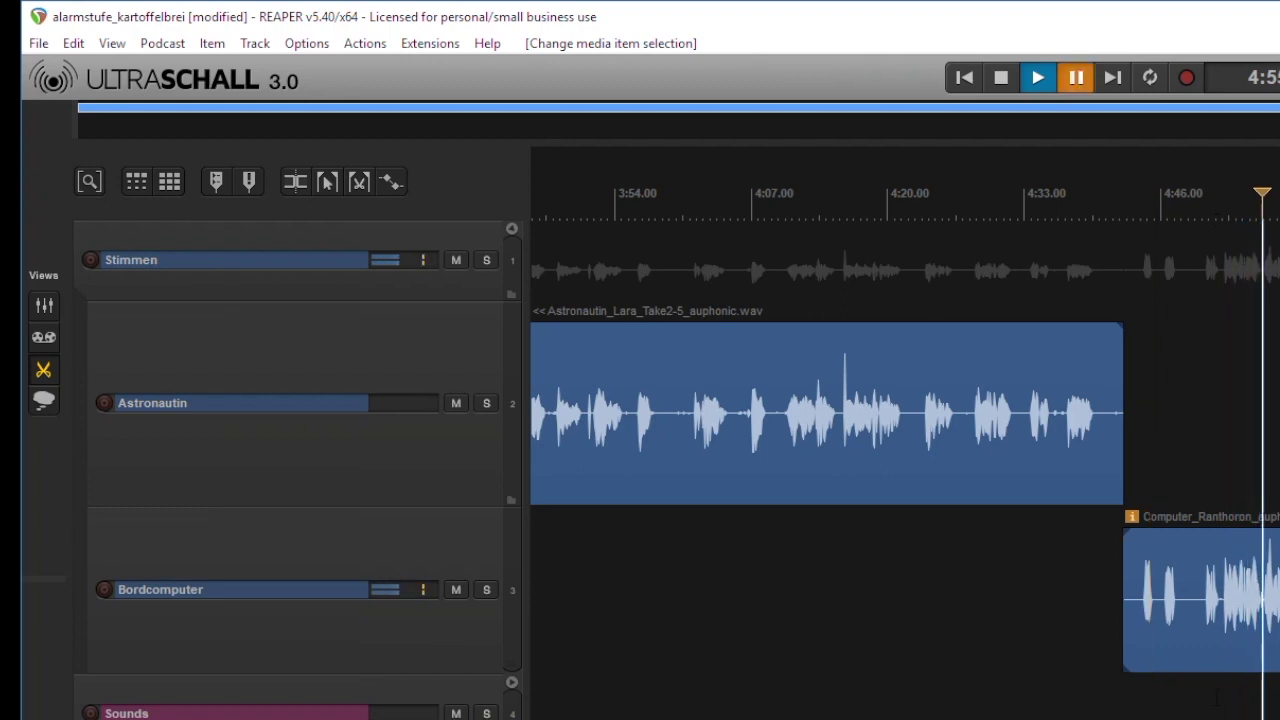
Step: Look over the Astronautin and Computer waveforms along the timeline, ending at the project start
scroll(905, 412, left, 8)
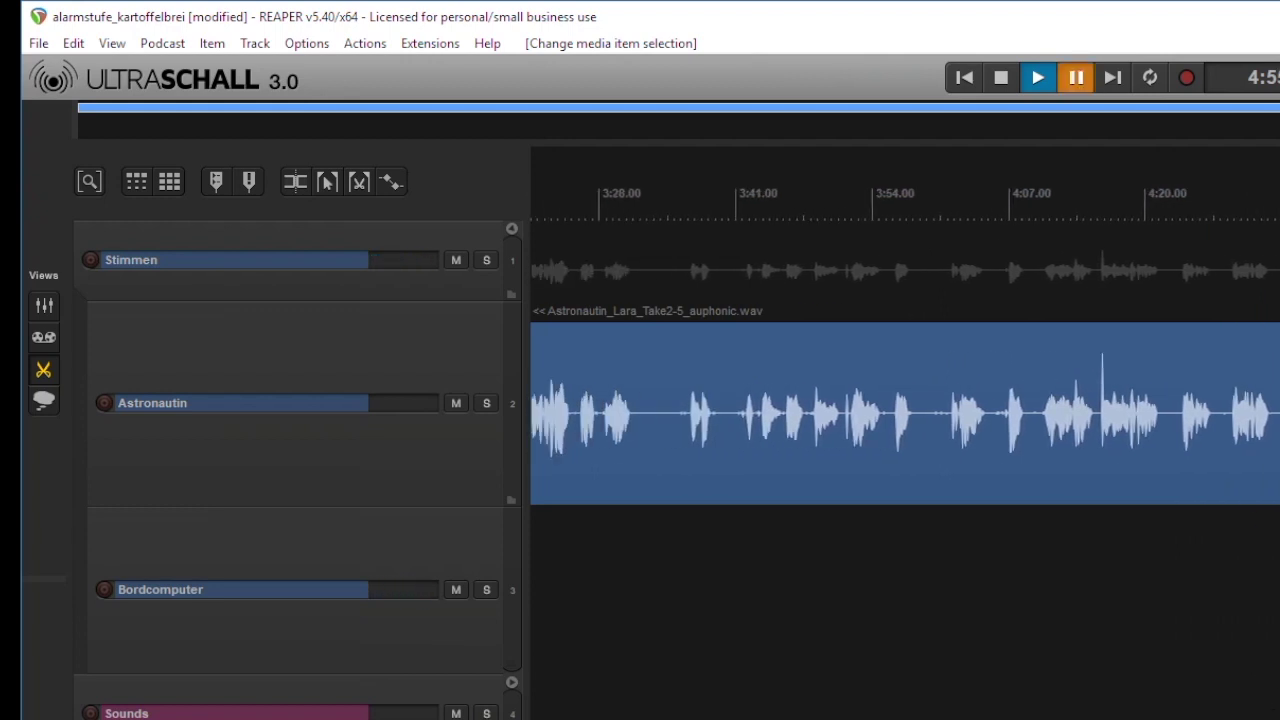
scroll(905, 412, right, 1)
scroll(905, 412, right, 5)
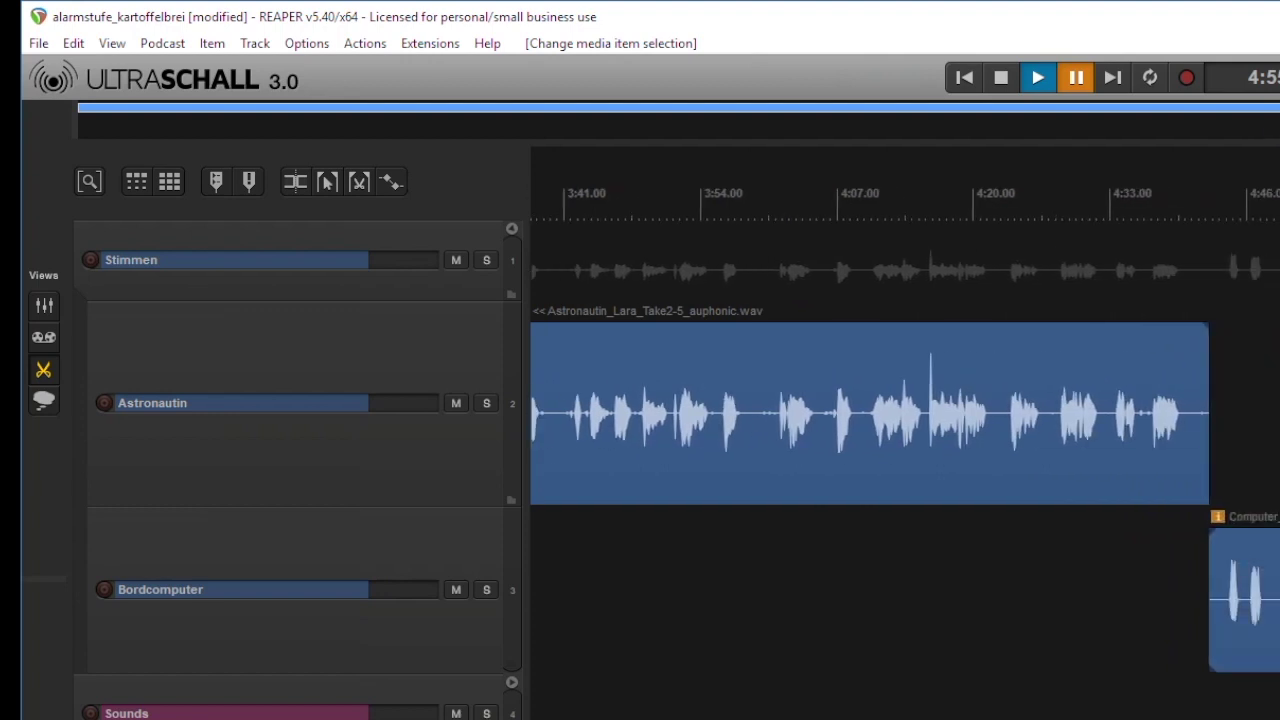
scroll(905, 412, left, 7)
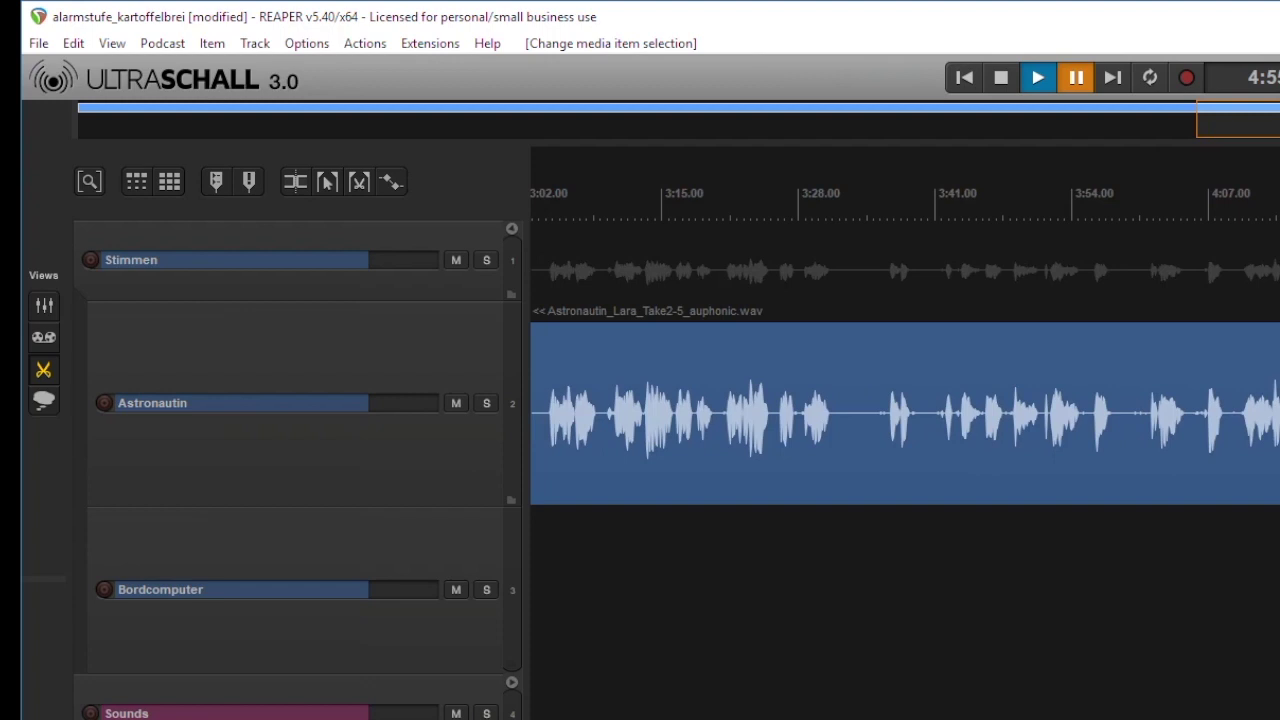
scroll(900, 400, right, 10)
scroll(905, 412, left, 12)
scroll(905, 412, right, 9)
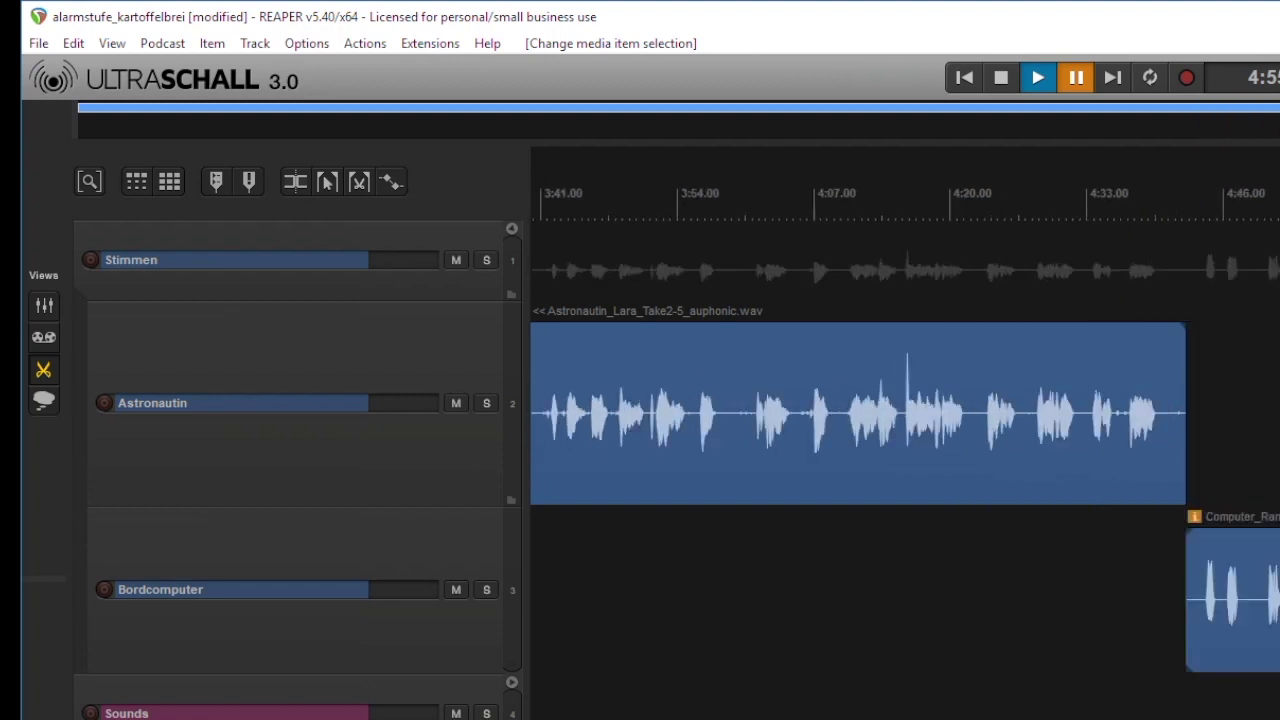
scroll(905, 412, left, 2)
scroll(900, 400, down, 2)
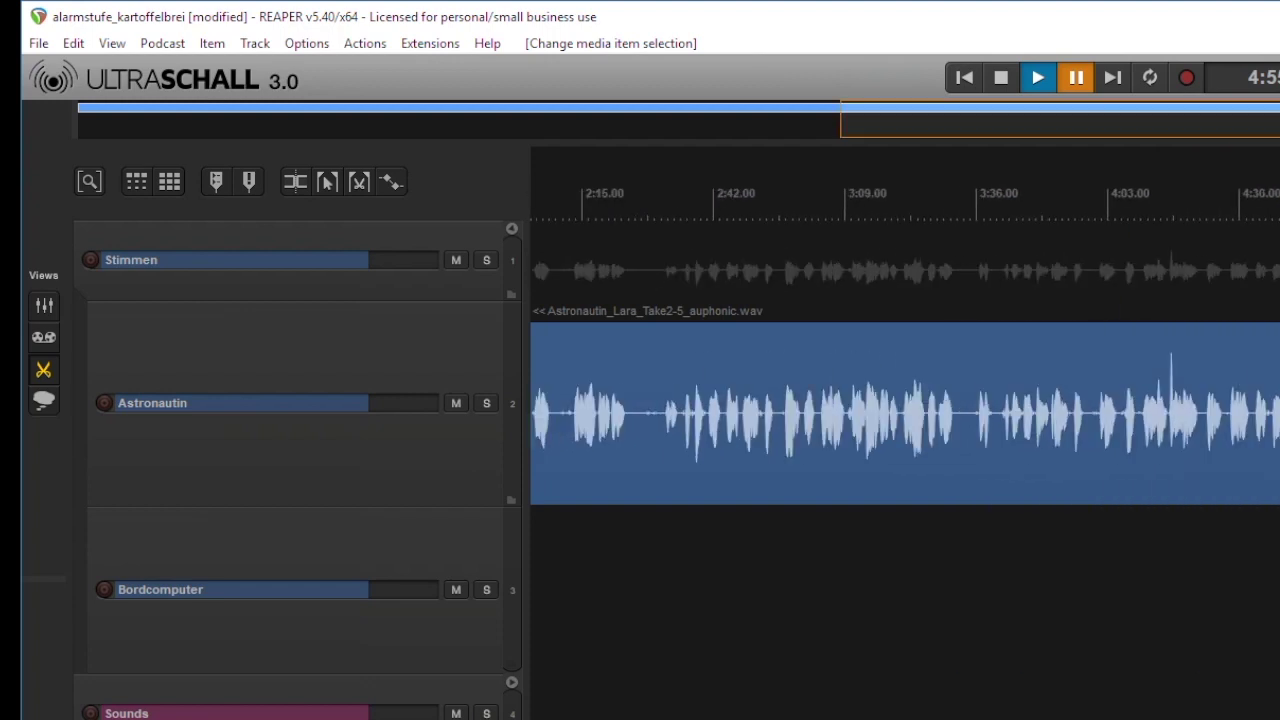
scroll(900, 400, left, 8)
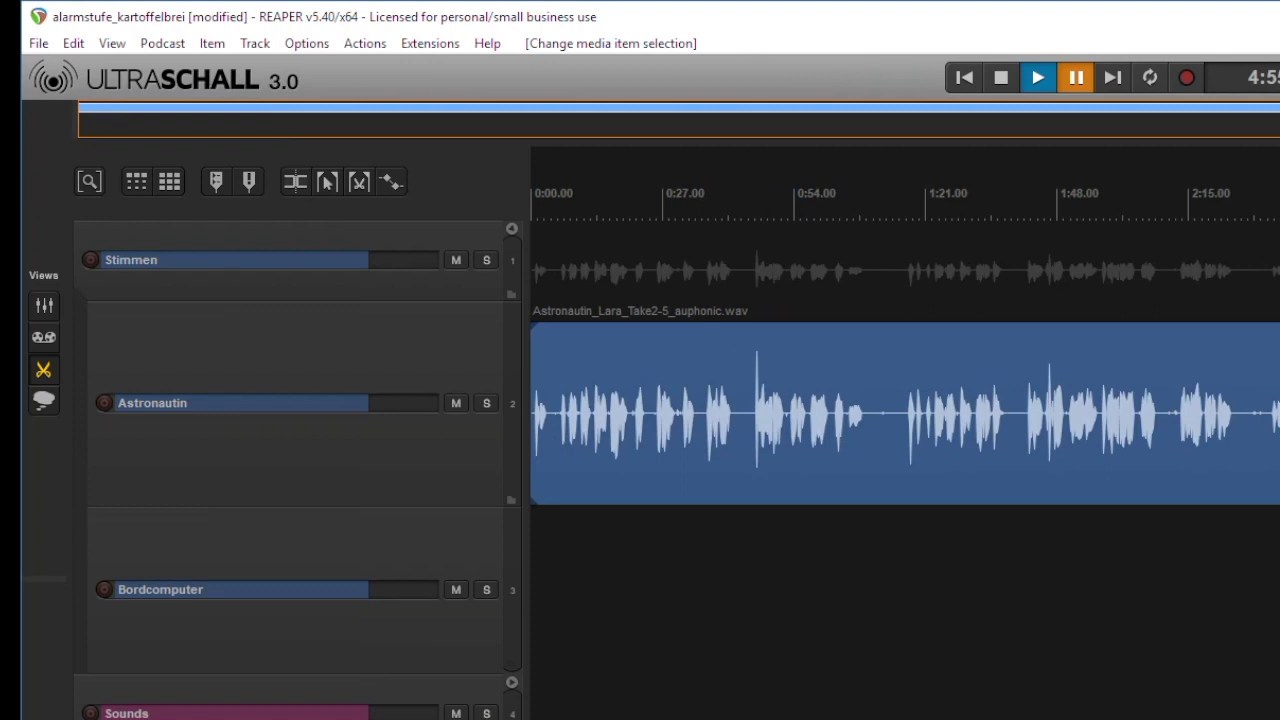
Step: Enable ripple editing for all tracks, trim the Astronautin item's start to about 0:07.5, and play it from there
scroll(531, 485, up, 4)
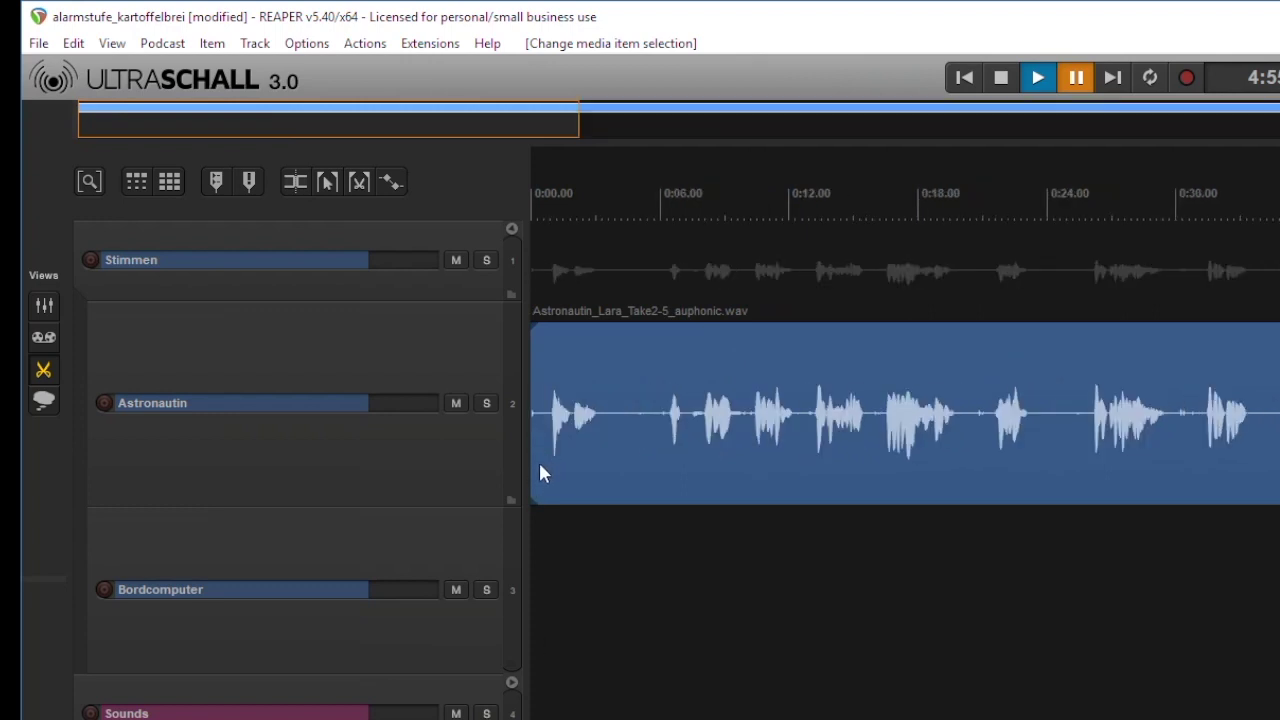
key(5)
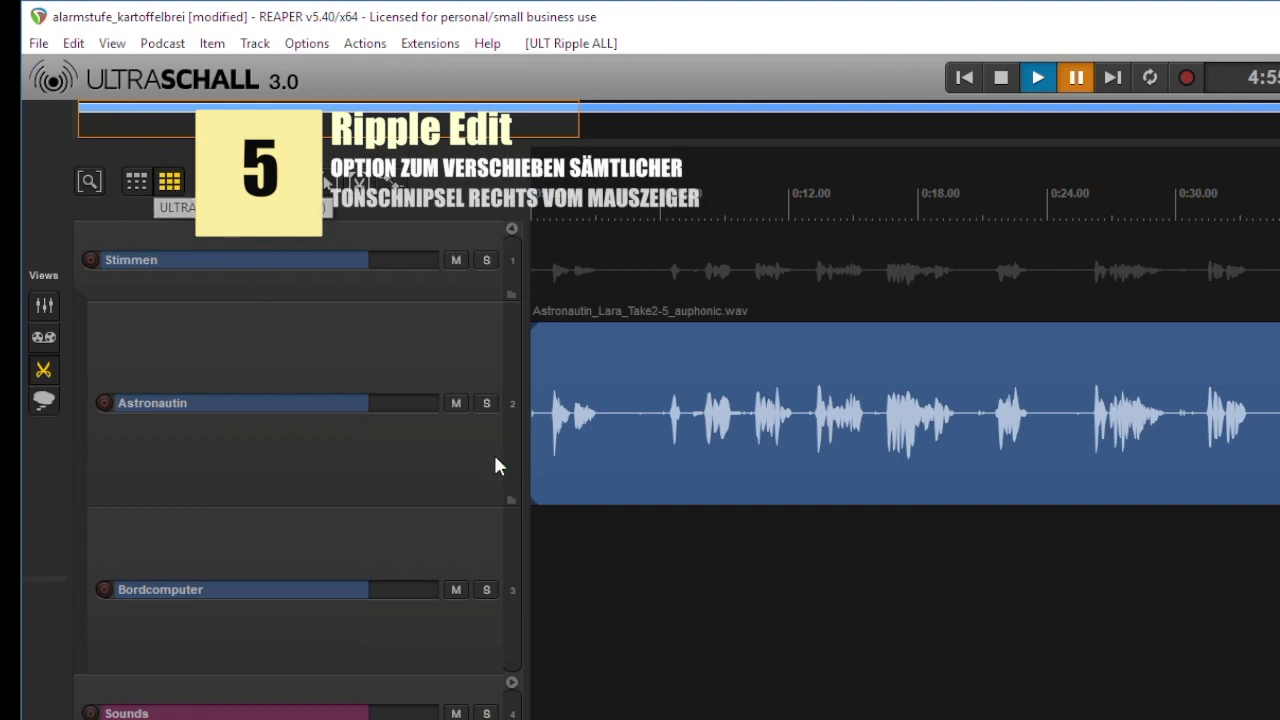
drag(534, 466, 692, 481)
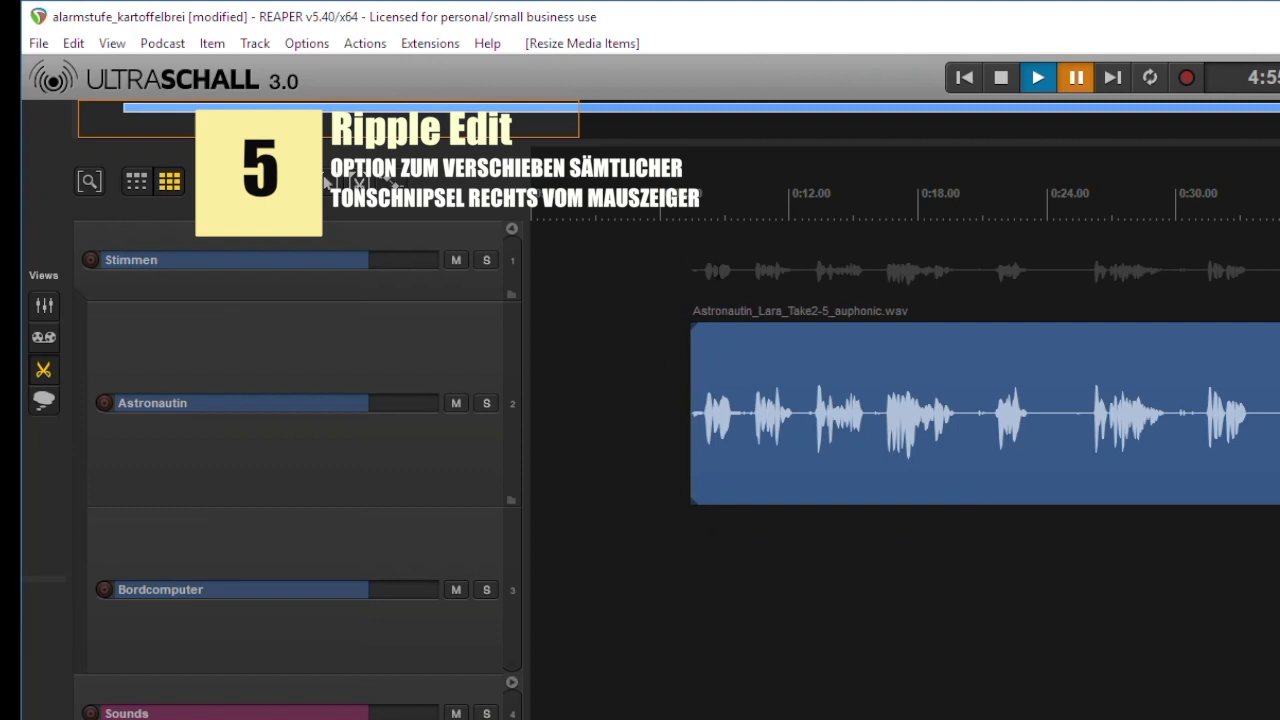
key(space)
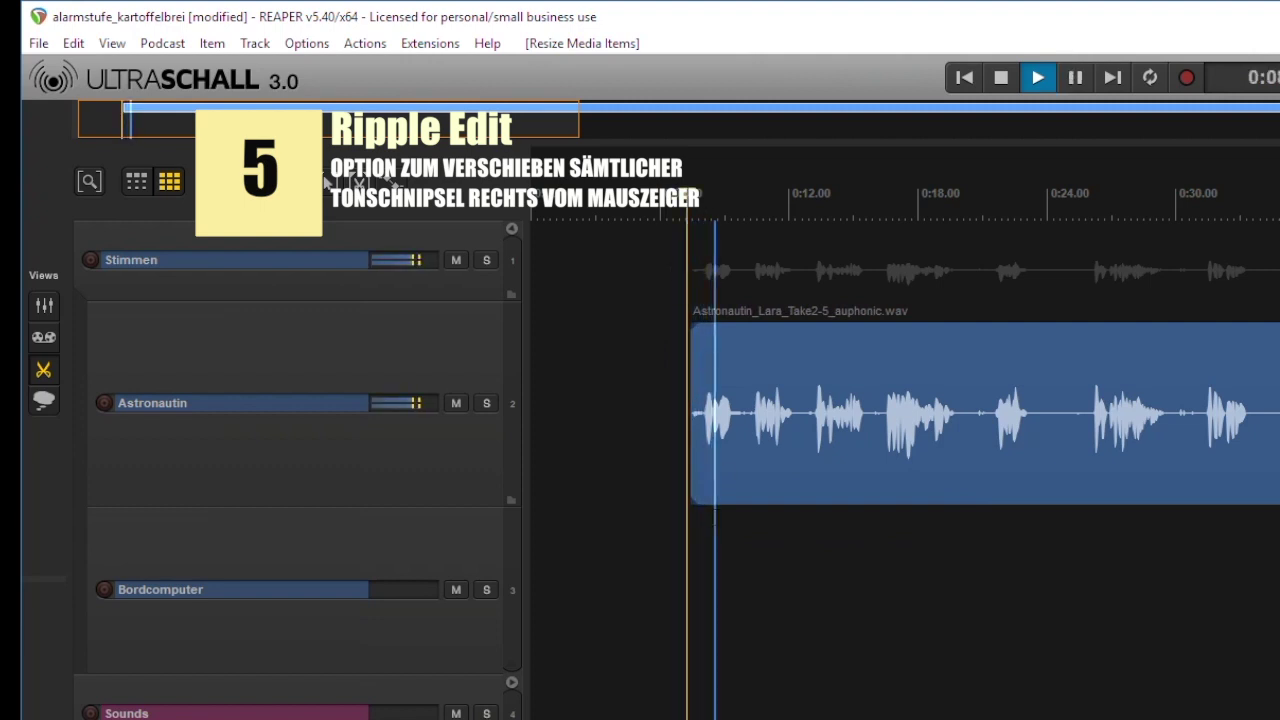
key(space)
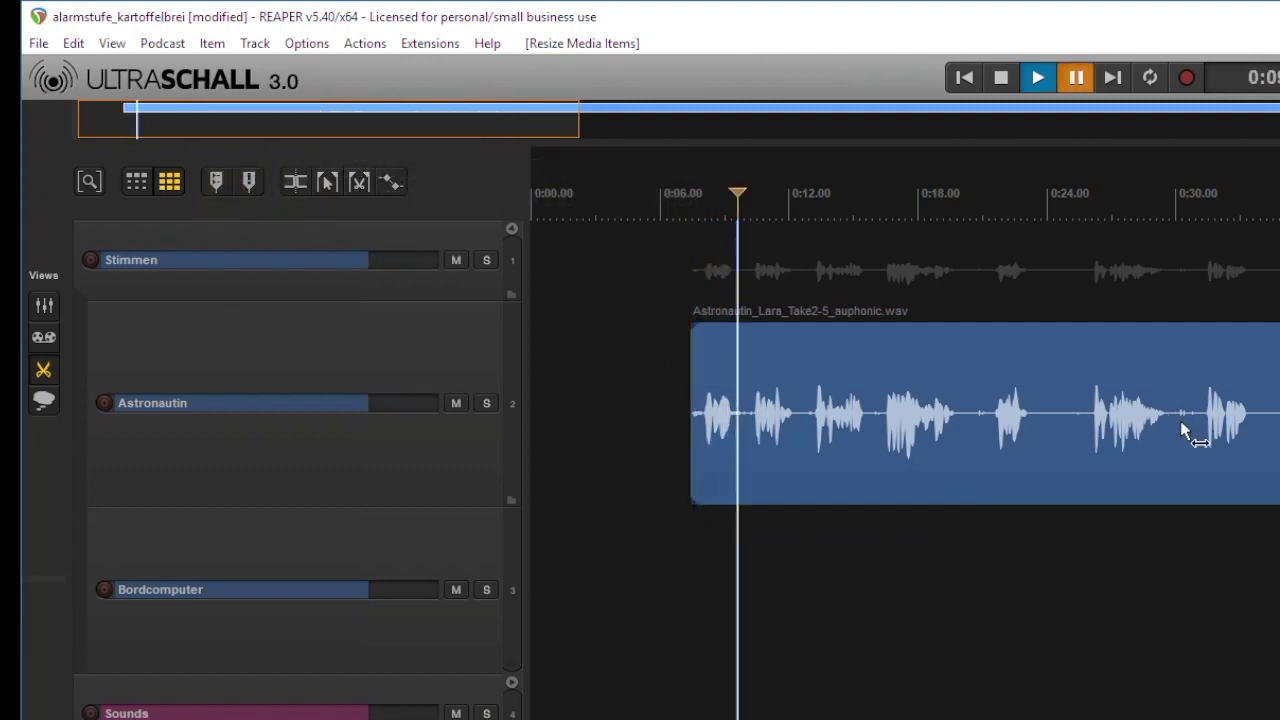
Step: Trim the Astronautin item's start to about 0:08, just before the first word, and move the item to about 0:04.7
scroll(740, 455, up, 4)
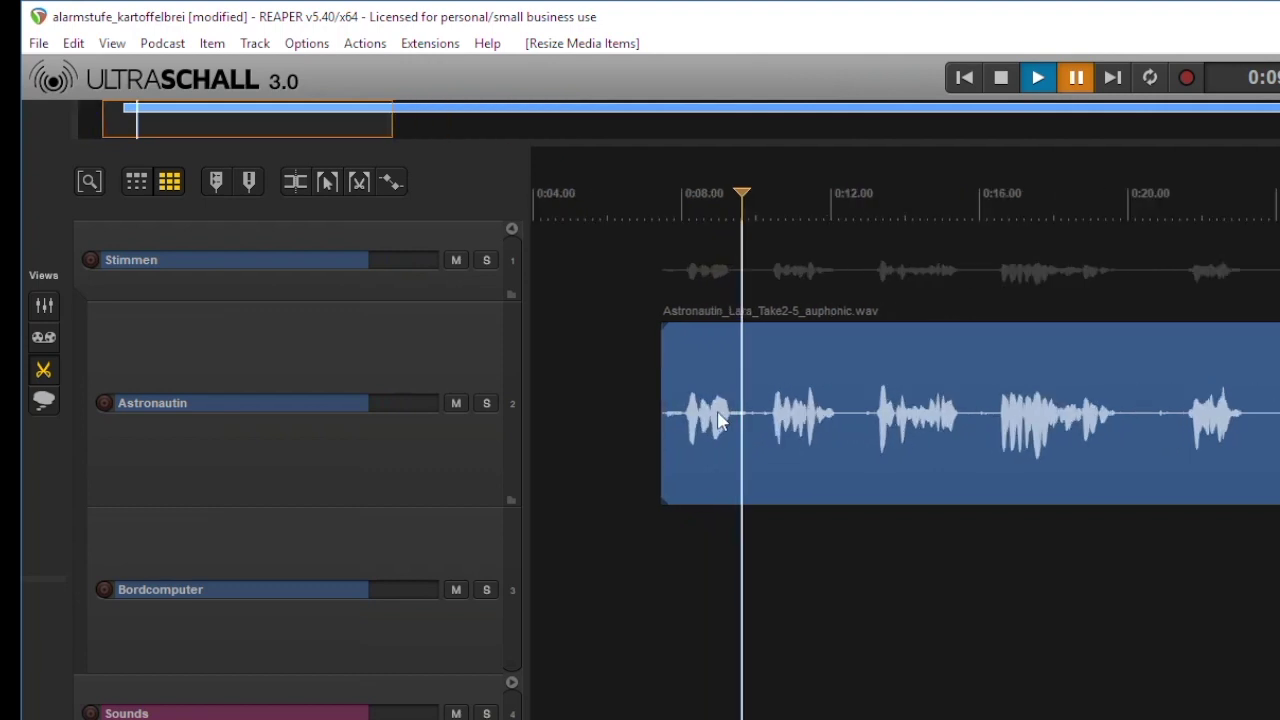
drag(622, 455, 657, 466)
click(785, 467)
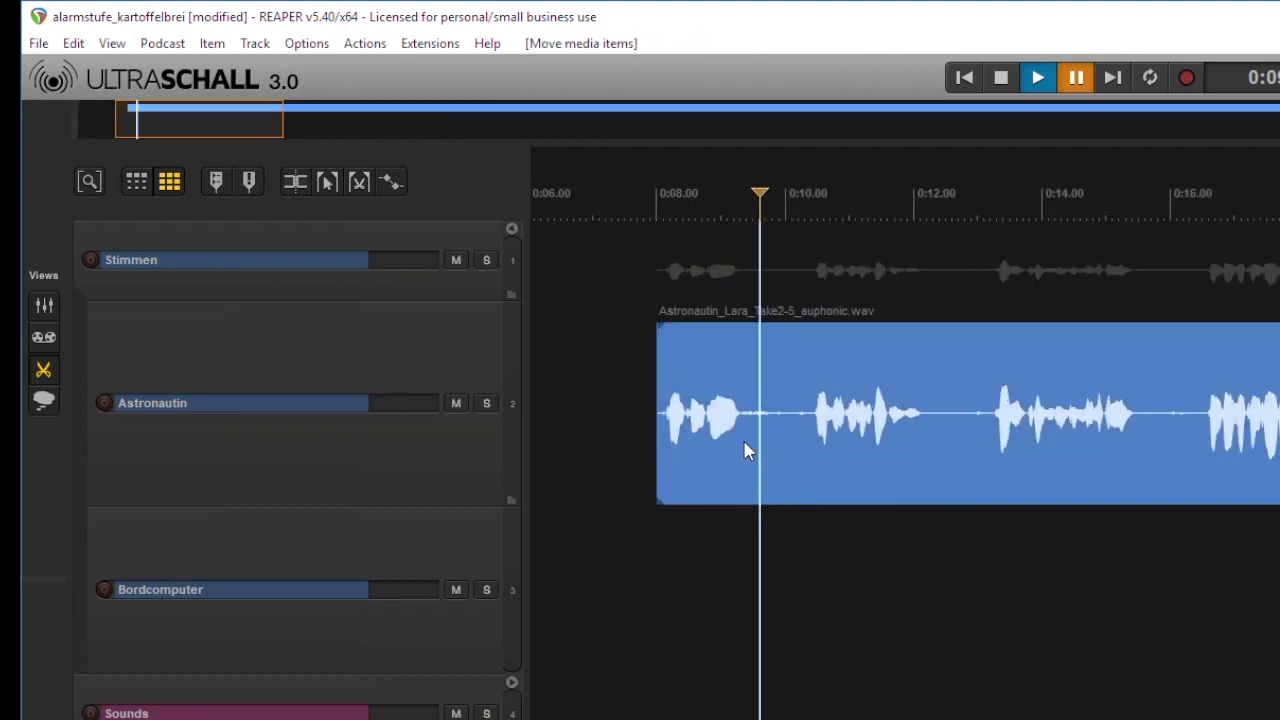
scroll(745, 450, down, 3)
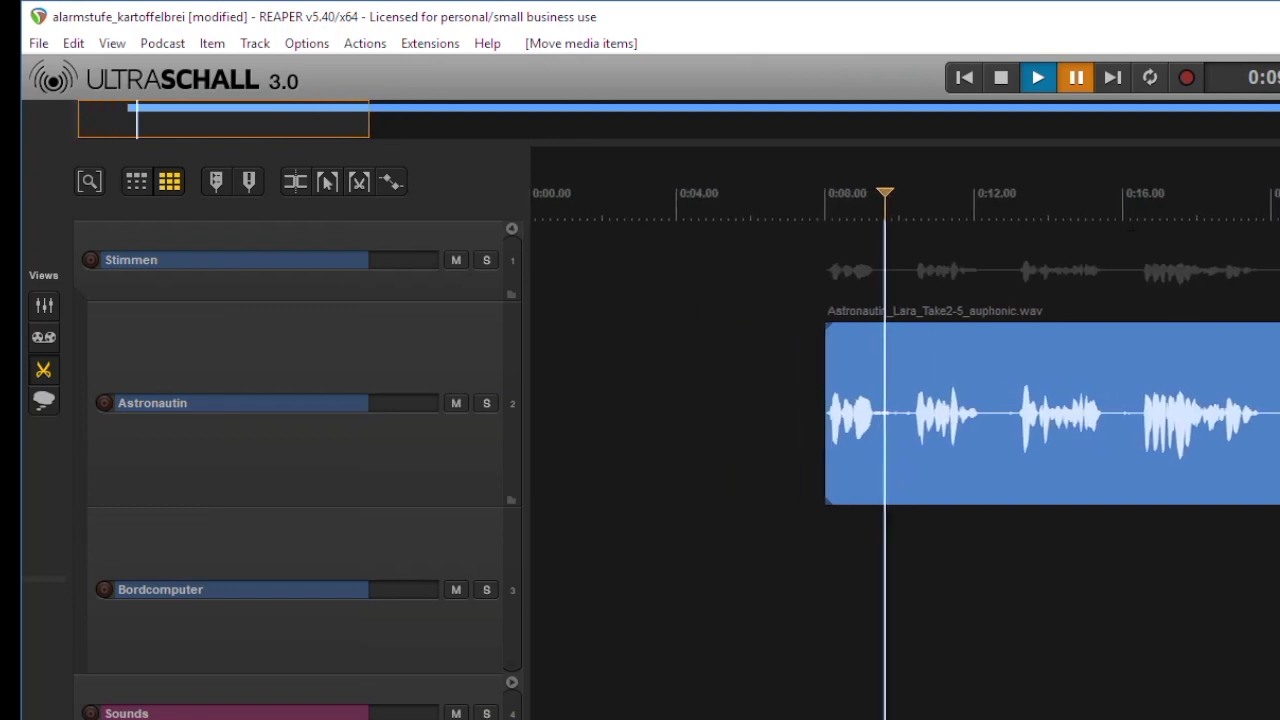
drag(865, 482, 726, 463)
click(774, 594)
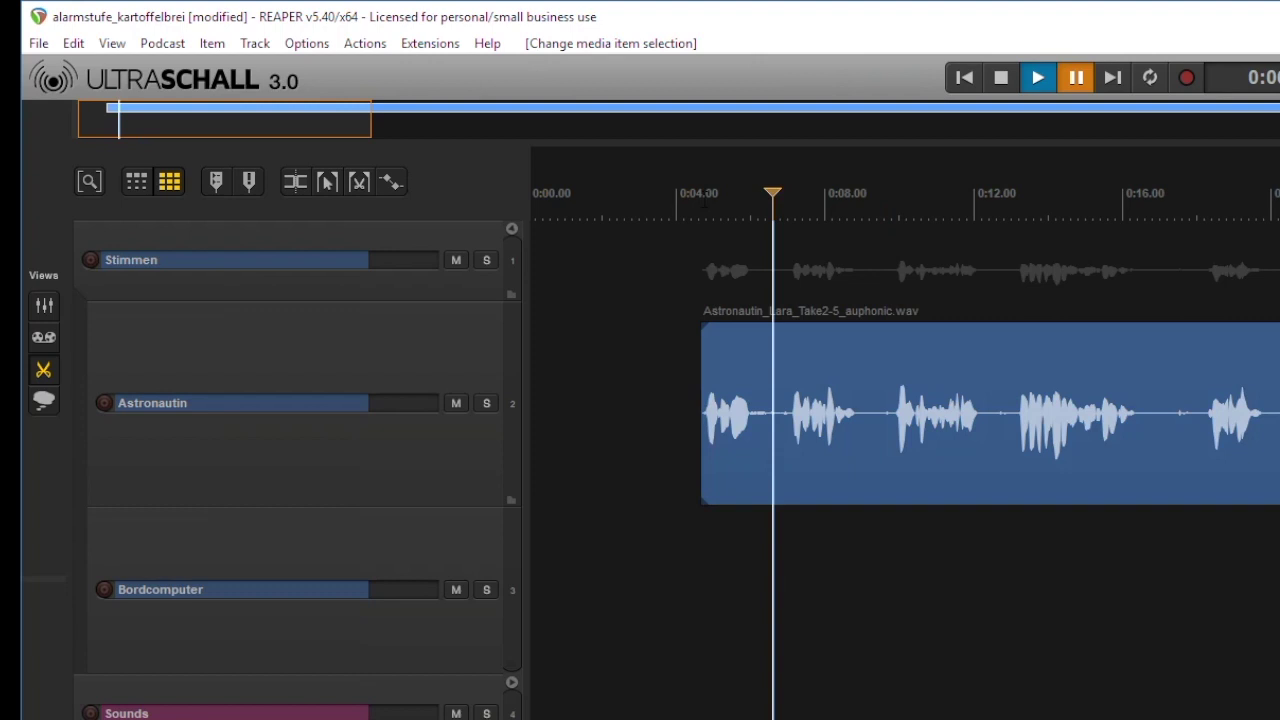
Step: Listen to the first Astronautin phrase, split the item after it, and move the remainder to about 0:09
key(space)
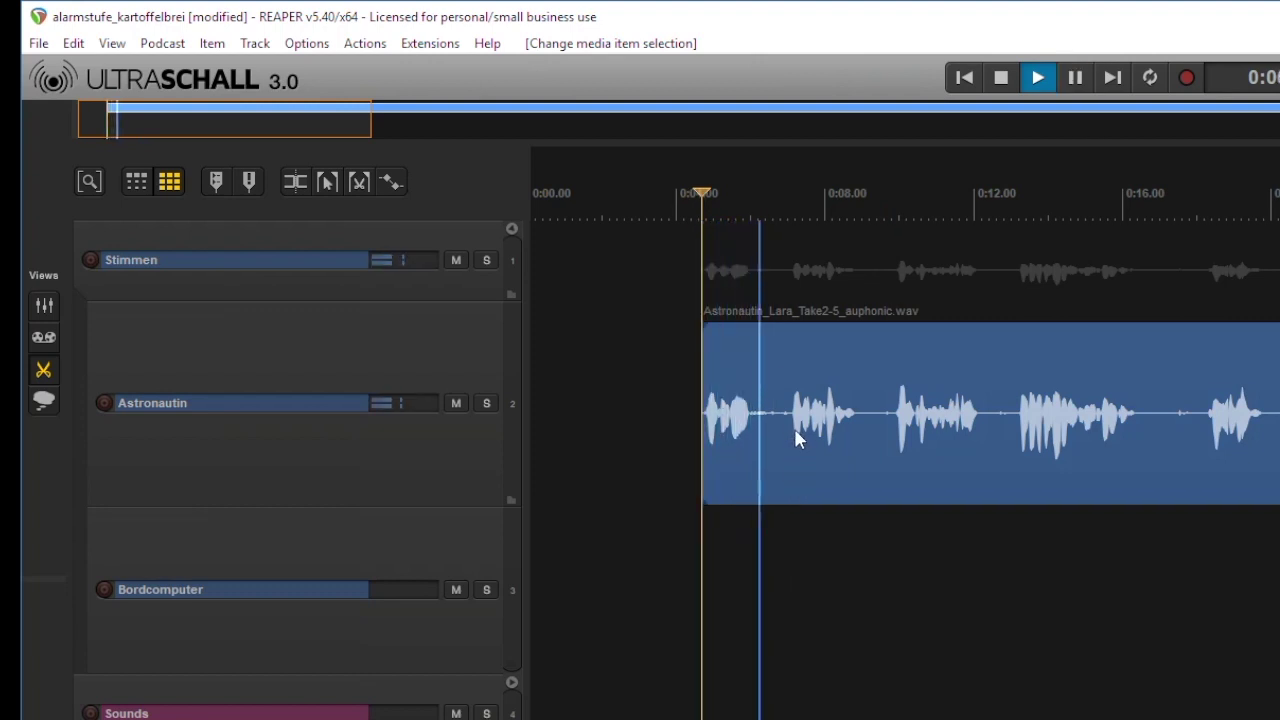
key(space)
click(785, 465)
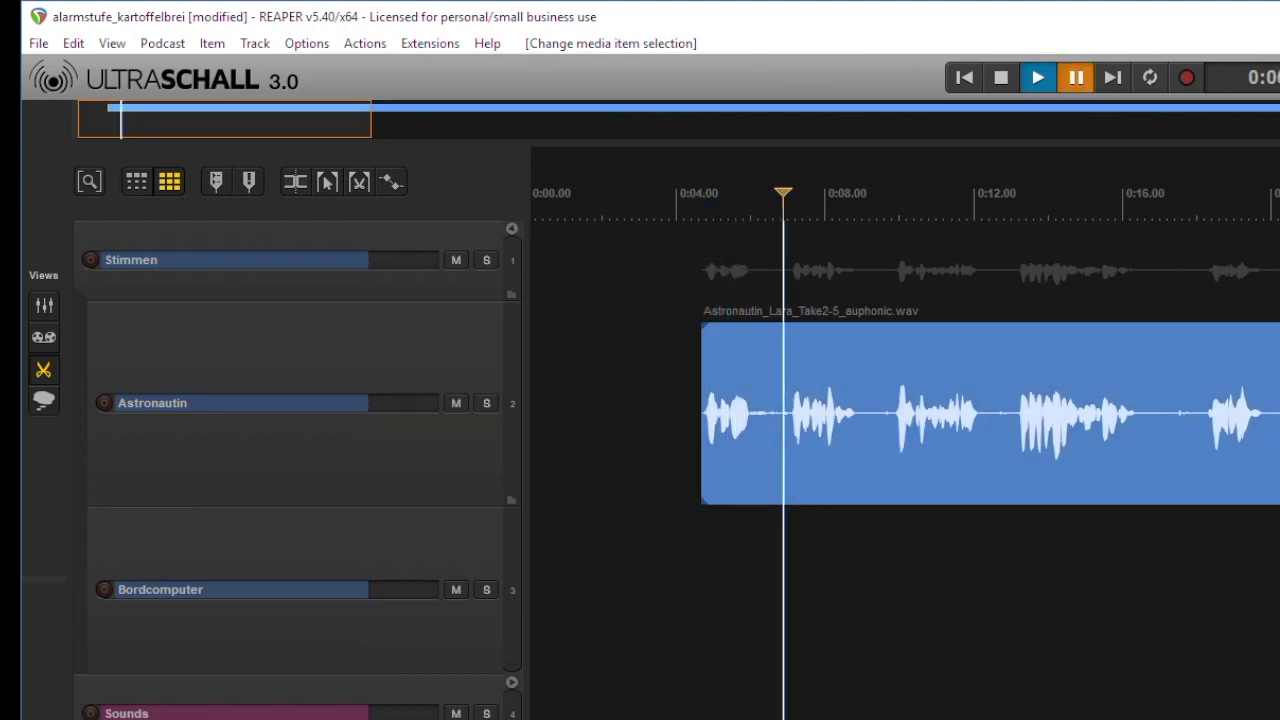
key(s)
drag(780, 455, 909, 477)
Step: Move the Computer item on the Bordcomputer track to about 0:07, shortly after the first Astronautin phrase
click(724, 484)
scroll(724, 484, down, 10)
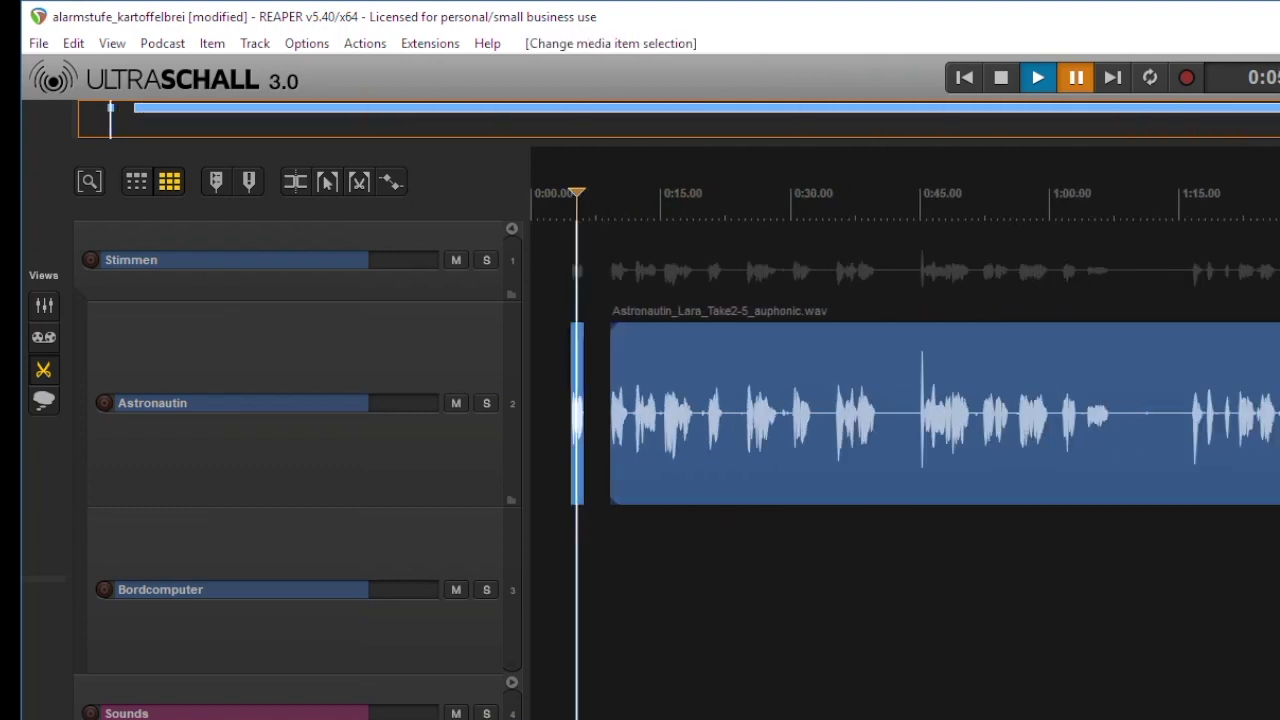
drag(1279, 597, 720, 597)
scroll(582, 600, up, 6)
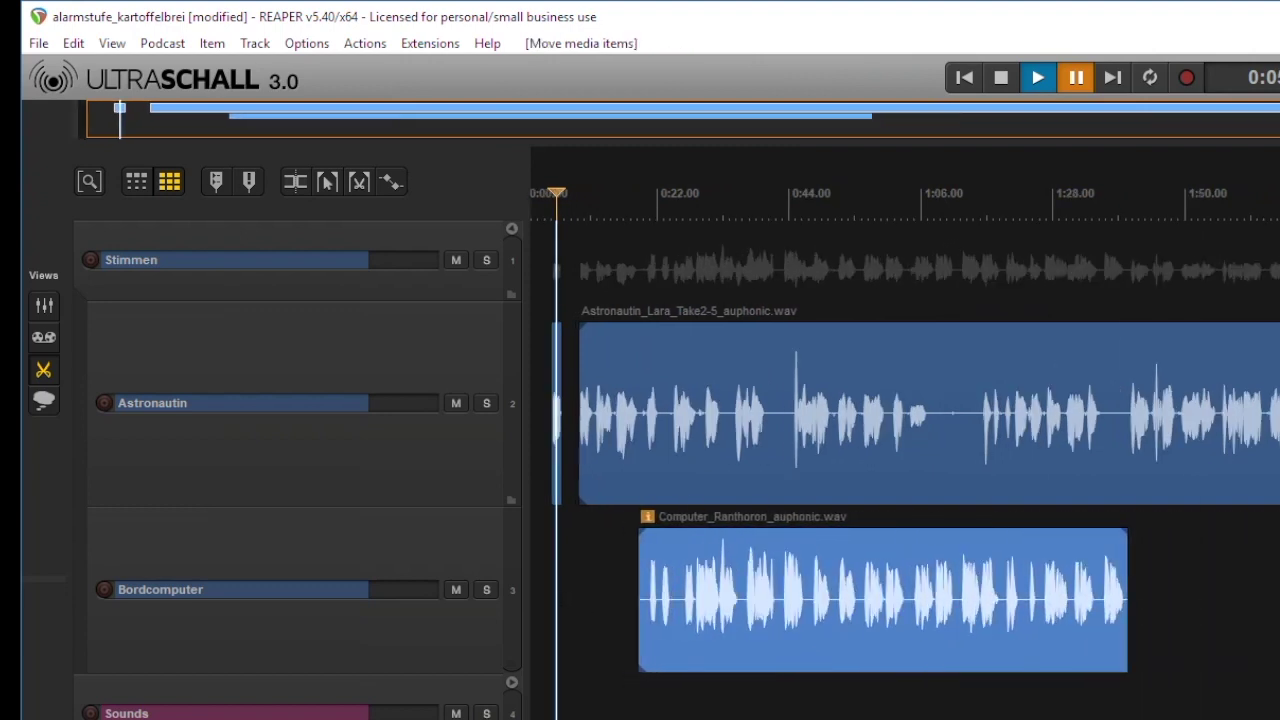
scroll(905, 435, left, 3)
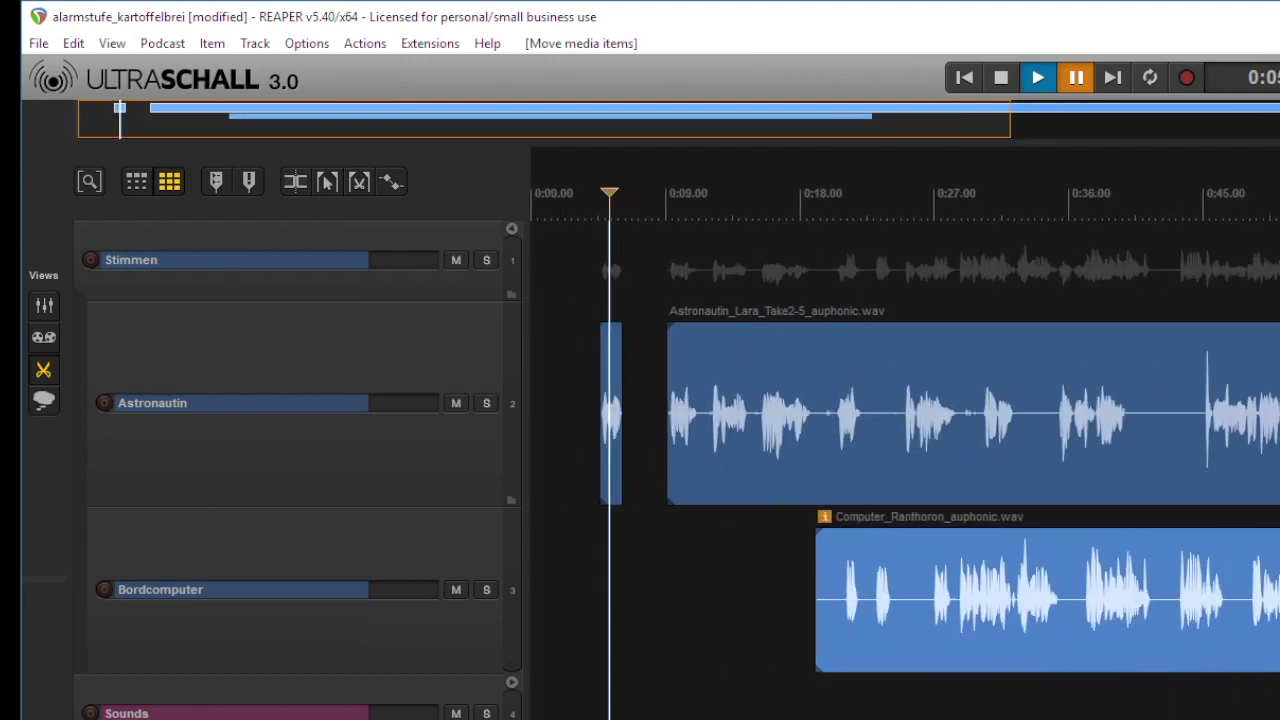
drag(880, 630, 669, 655)
Step: Move the second Astronautin item to about 0:11, leaving room for the Computer's opening phrases
scroll(641, 630, up, 4)
drag(697, 440, 845, 403)
scroll(883, 180, left, 3)
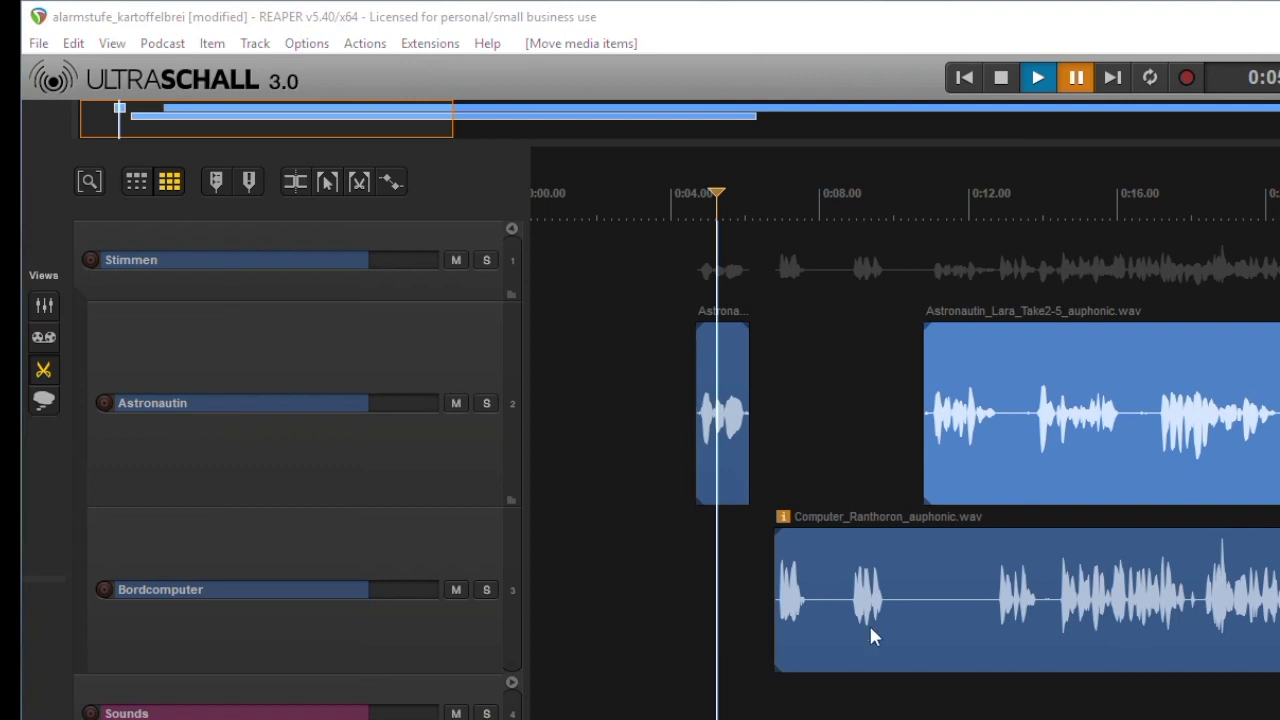
Step: Listen to the opening dialogue, split the Computer item between its opening phrases, and move the remainder further along the timeline
click(690, 618)
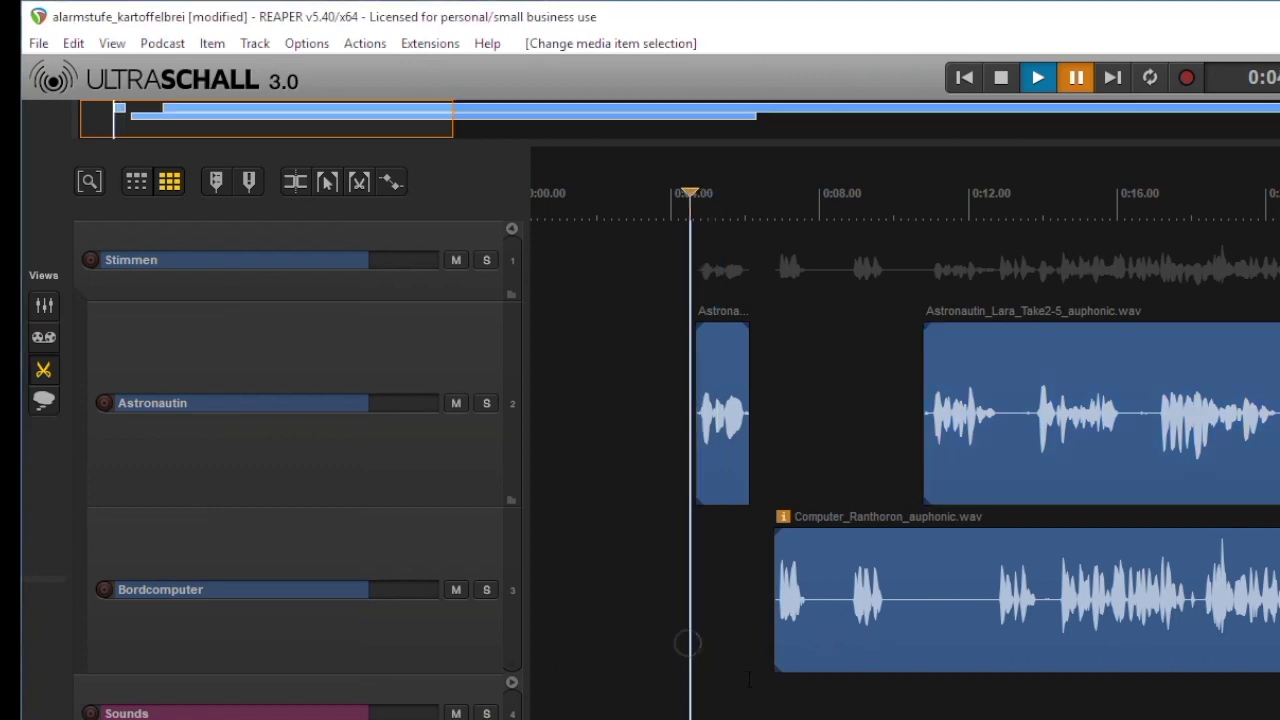
key(space)
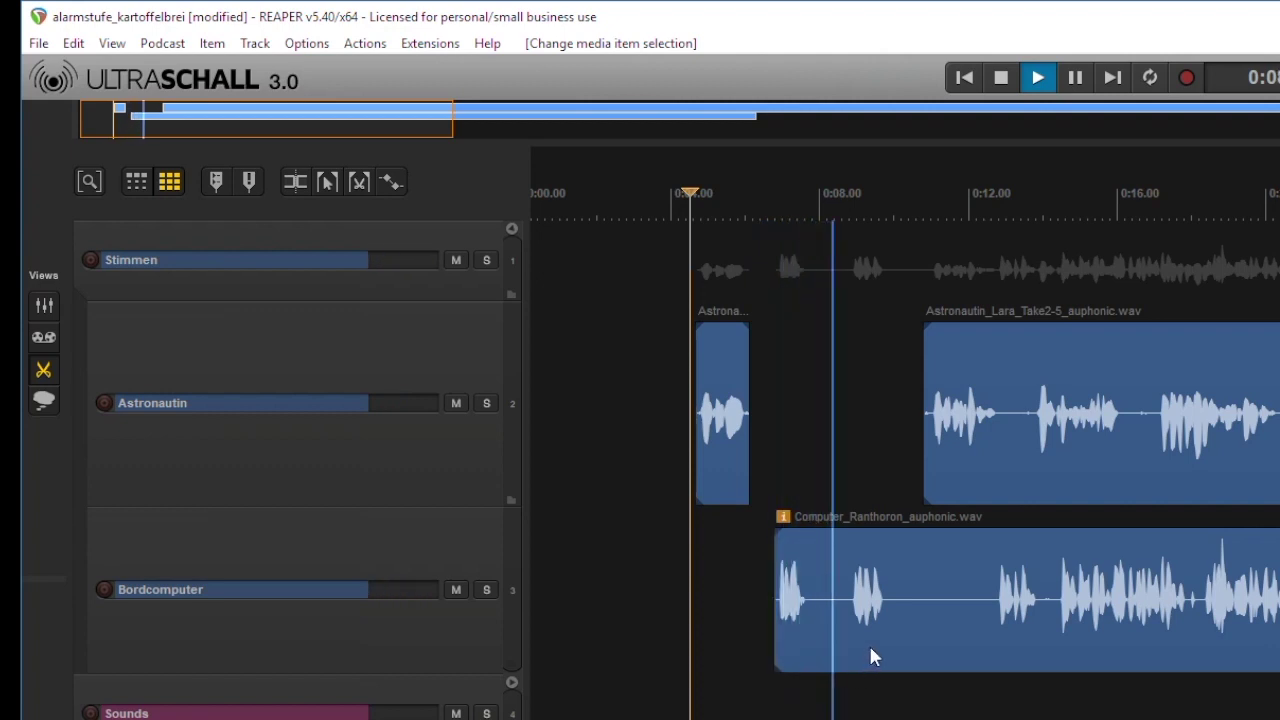
key(space)
key(s)
click(832, 639)
drag(864, 640, 1040, 622)
Step: Move the second Astronautin item to about 0:08, just after the short Computer phrase
drag(928, 458, 900, 466)
scroll(900, 466, up, 1)
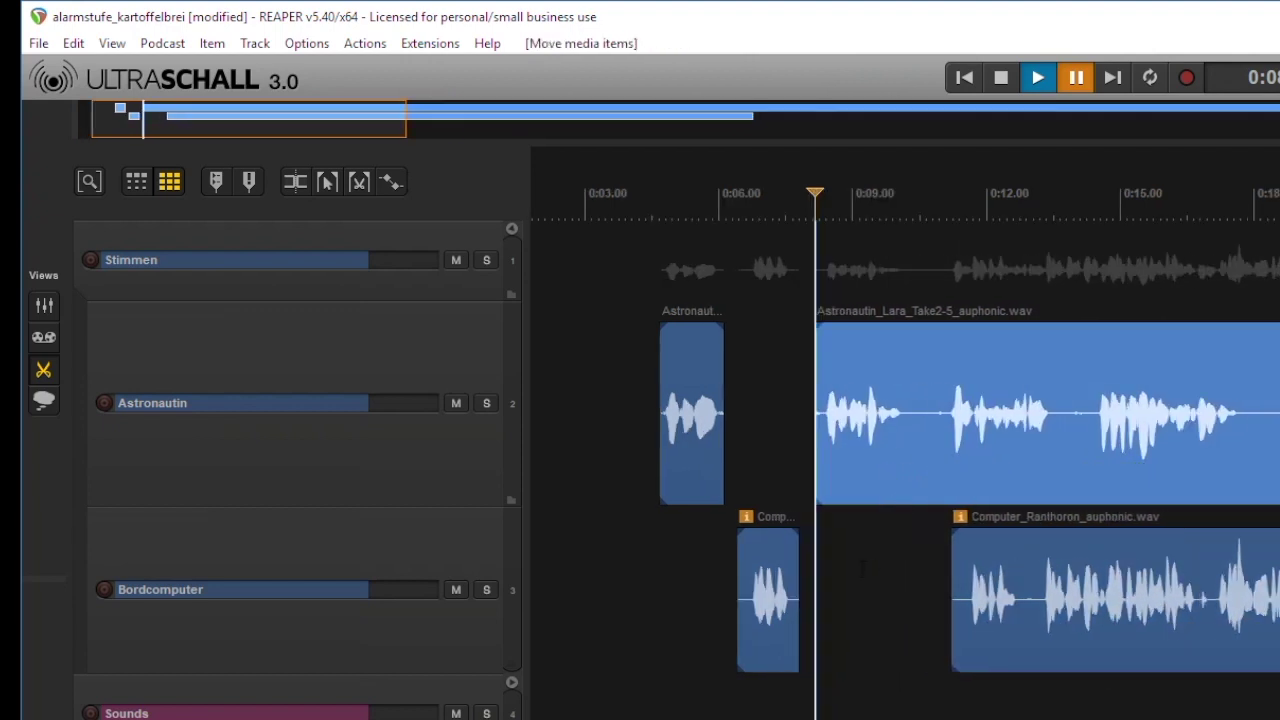
scroll(883, 466, up, 1)
scroll(883, 466, right, 4)
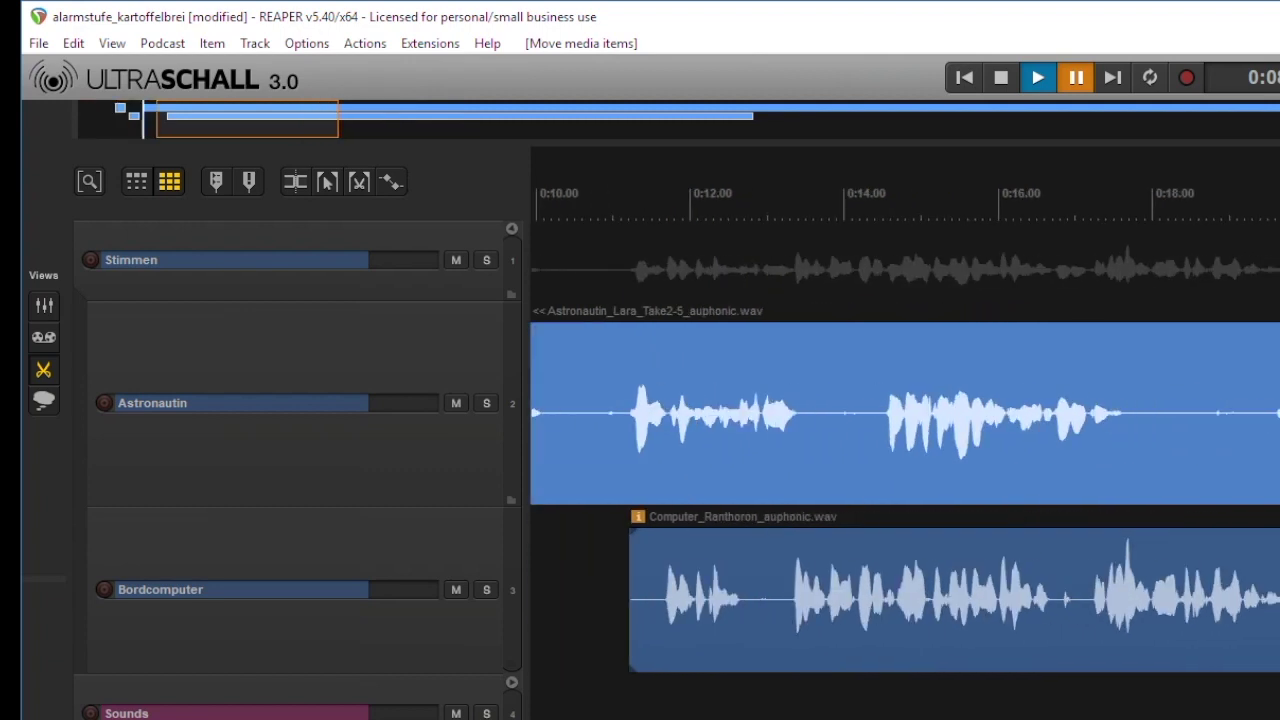
scroll(900, 430, left, 5)
Step: Trim the short Computer phrase to about 0:06.4–0:07.4 and tighten the gap so the second Astronautin item starts at about 0:07.6
click(788, 455)
drag(1041, 468, 1028, 466)
drag(928, 453, 944, 454)
drag(985, 469, 964, 472)
drag(811, 628, 832, 627)
drag(858, 632, 831, 632)
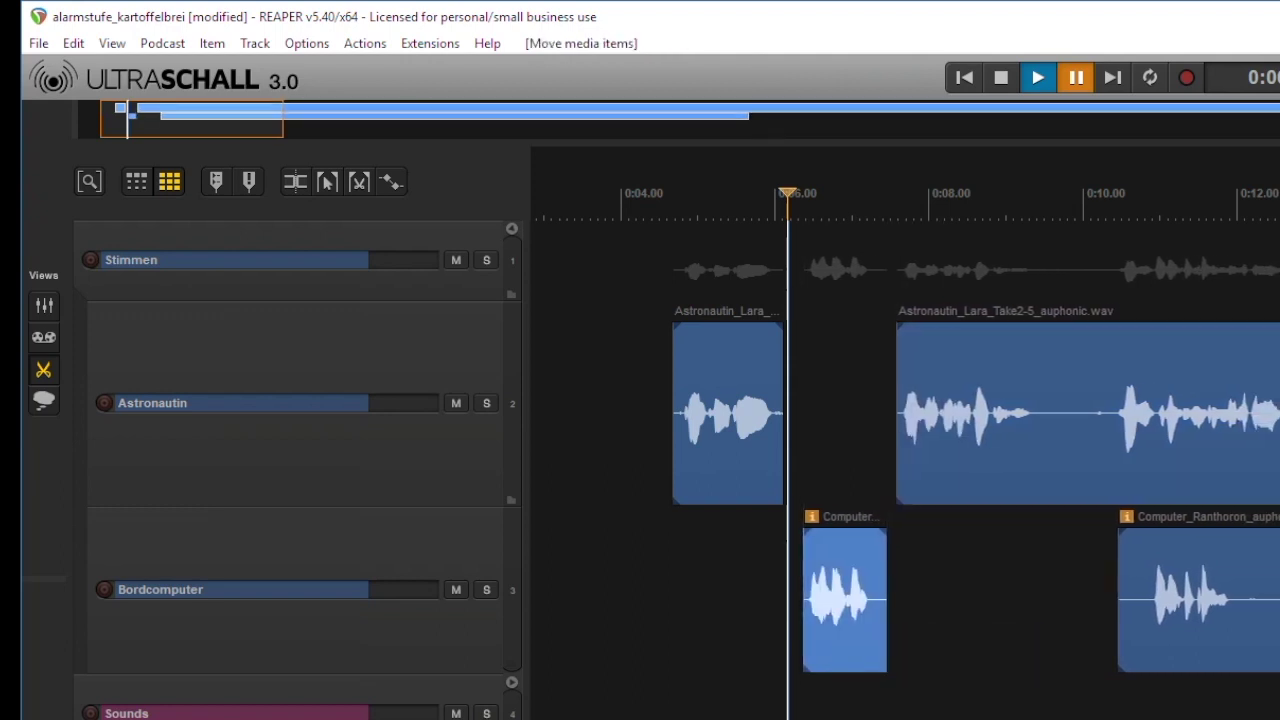
Step: Move the second Astronautin item to about 0:07.7 and play the opening dialogue from just before the first phrase
drag(932, 482, 948, 476)
click(669, 252)
key(space)
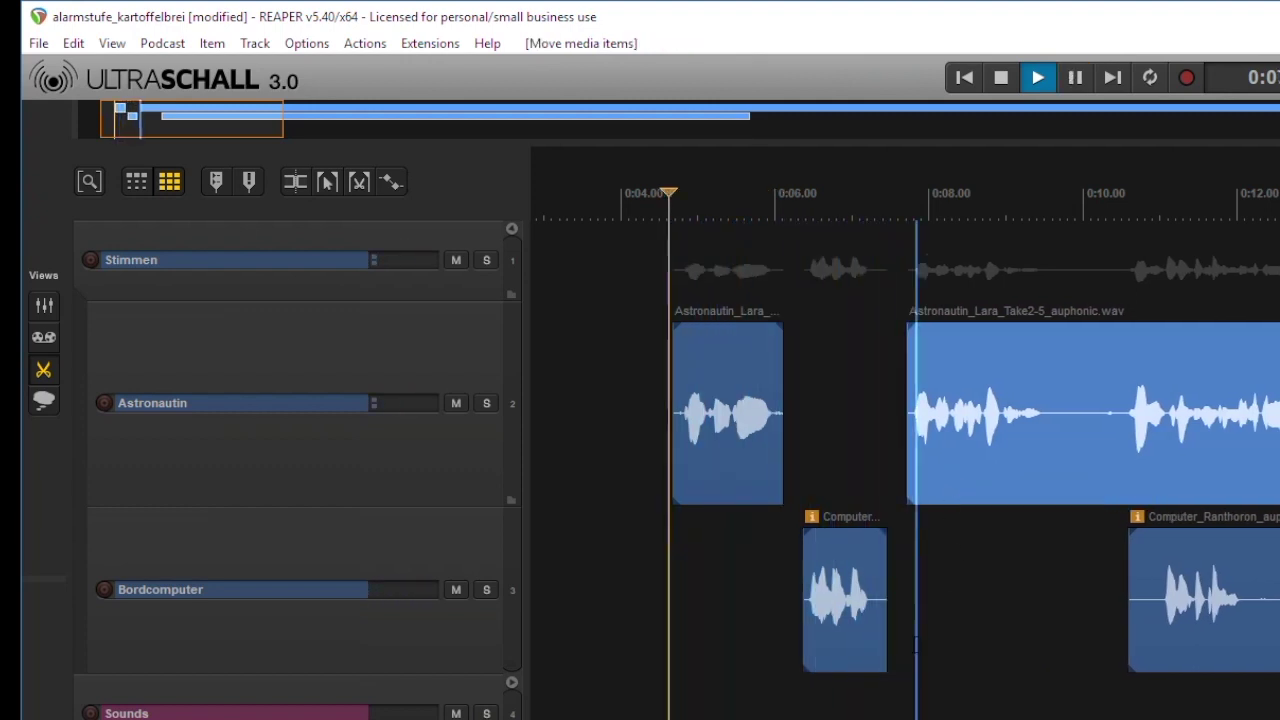
Step: Split the second Astronautin item at about 0:09.5, after its first phrase, and move the remainder to about 0:10.7
key(ctrl+space)
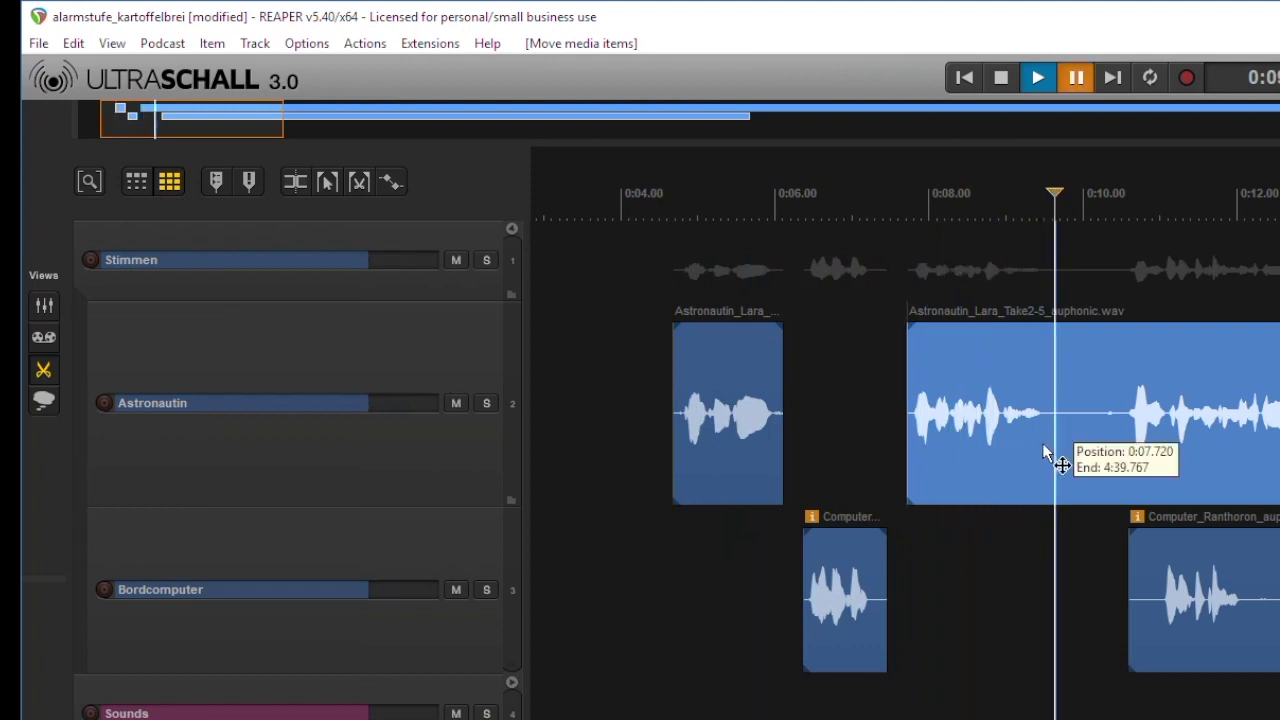
key(s)
drag(1059, 446, 1180, 473)
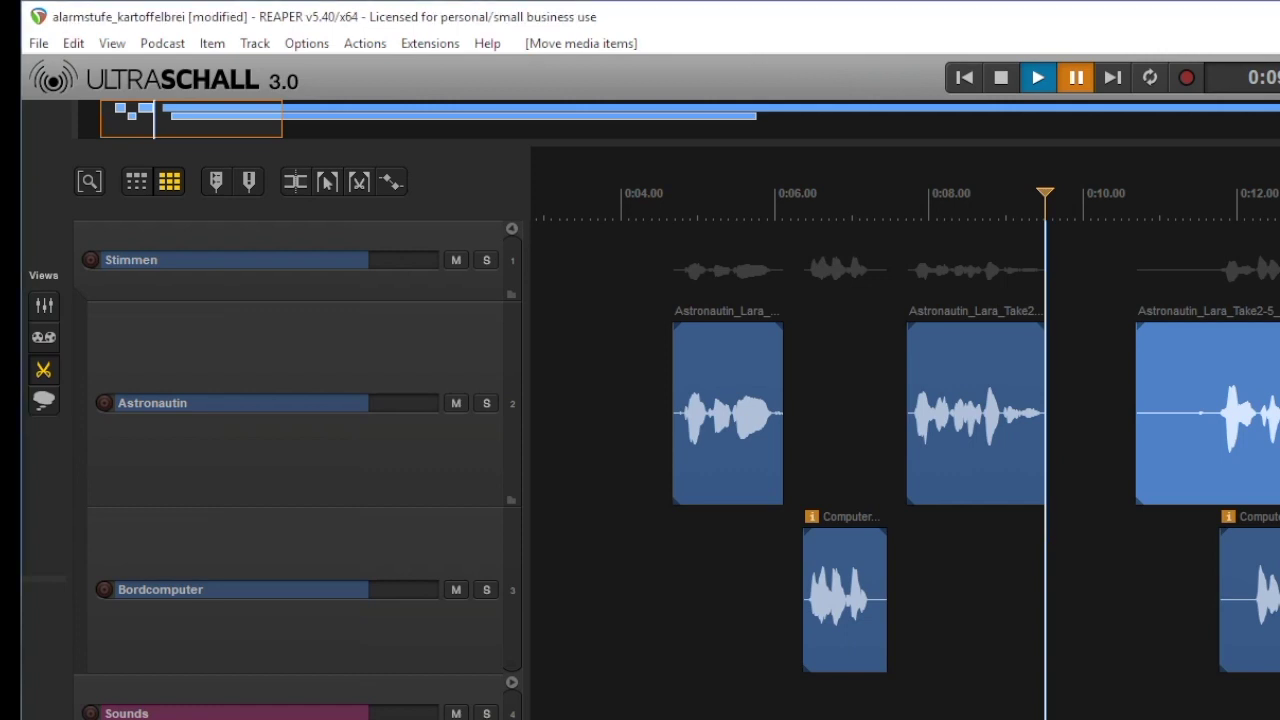
Step: Move the Computer remainder to about 0:09.8 and the Astronautin remainder to about 0:10.9, and play the transition
drag(1231, 440, 1157, 440)
drag(1275, 640, 1135, 660)
click(1017, 650)
key(space)
key(space)
click(989, 655)
key(space)
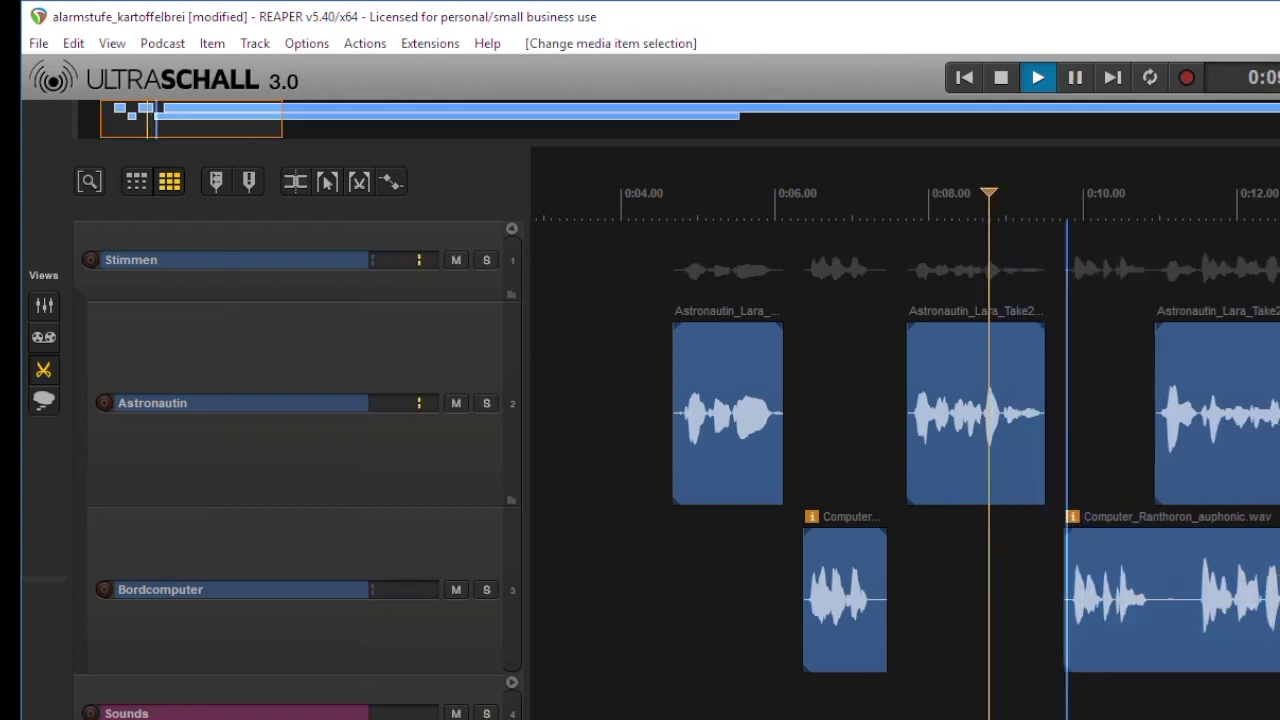
key(space)
Step: Split the Computer item after its phrase at about 0:11.0 and move the remainder to about 0:13.3
click(1156, 634)
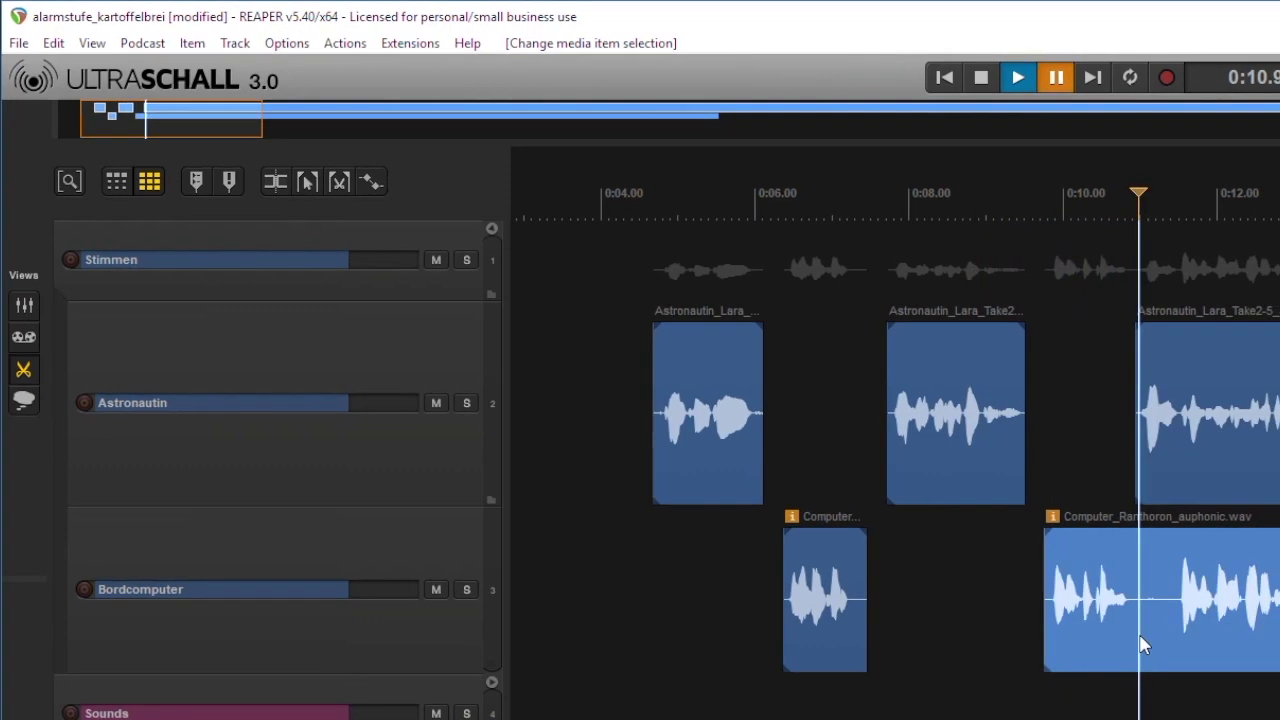
key(s)
drag(1111, 625, 1142, 629)
drag(1186, 628, 1186, 627)
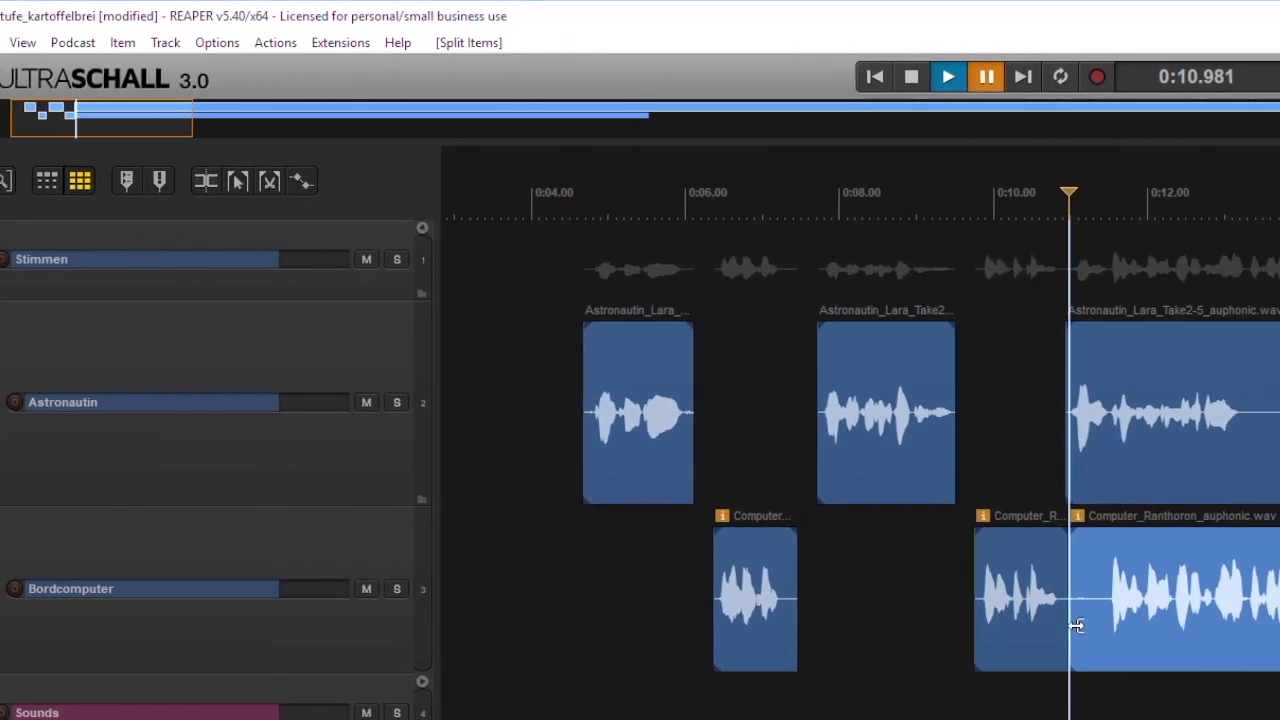
drag(1107, 630, 1254, 651)
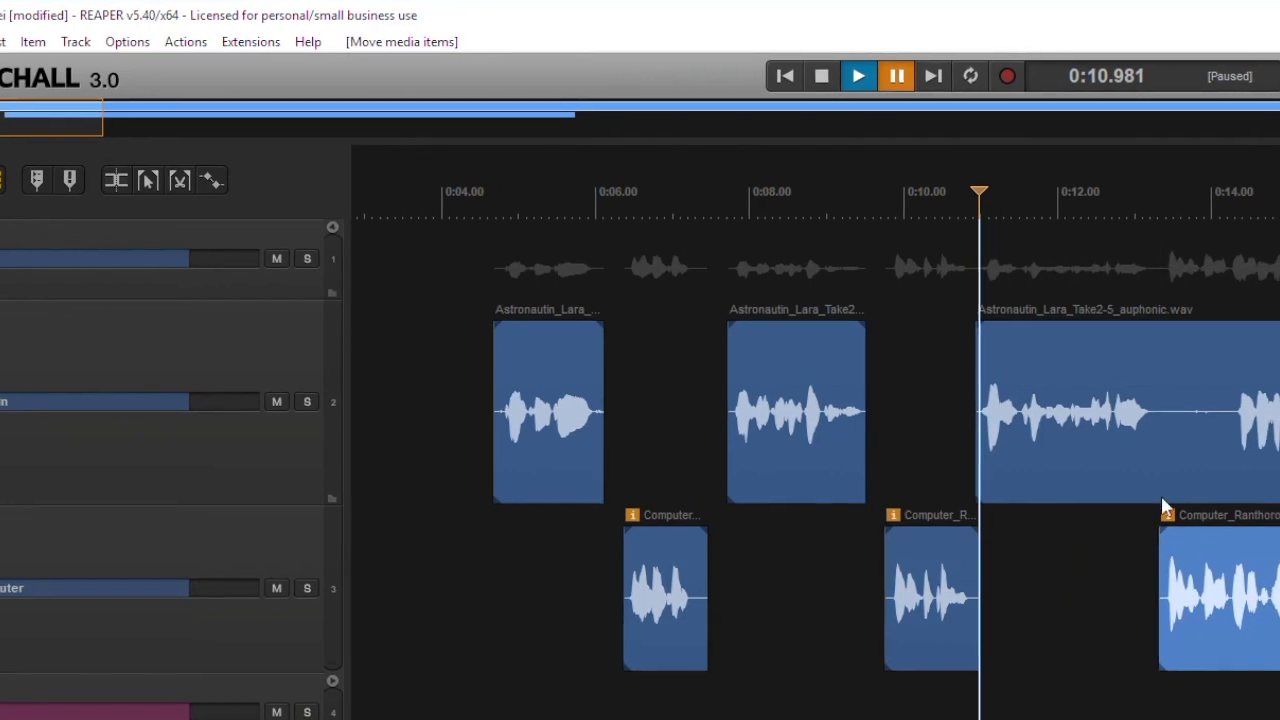
Step: Split the third Astronautin item after its phrase at about 0:13.2 and shift the remaining Astronautin and Computer audio further along
click(1209, 491)
key(s)
drag(1106, 473, 1184, 492)
drag(1197, 627, 1279, 627)
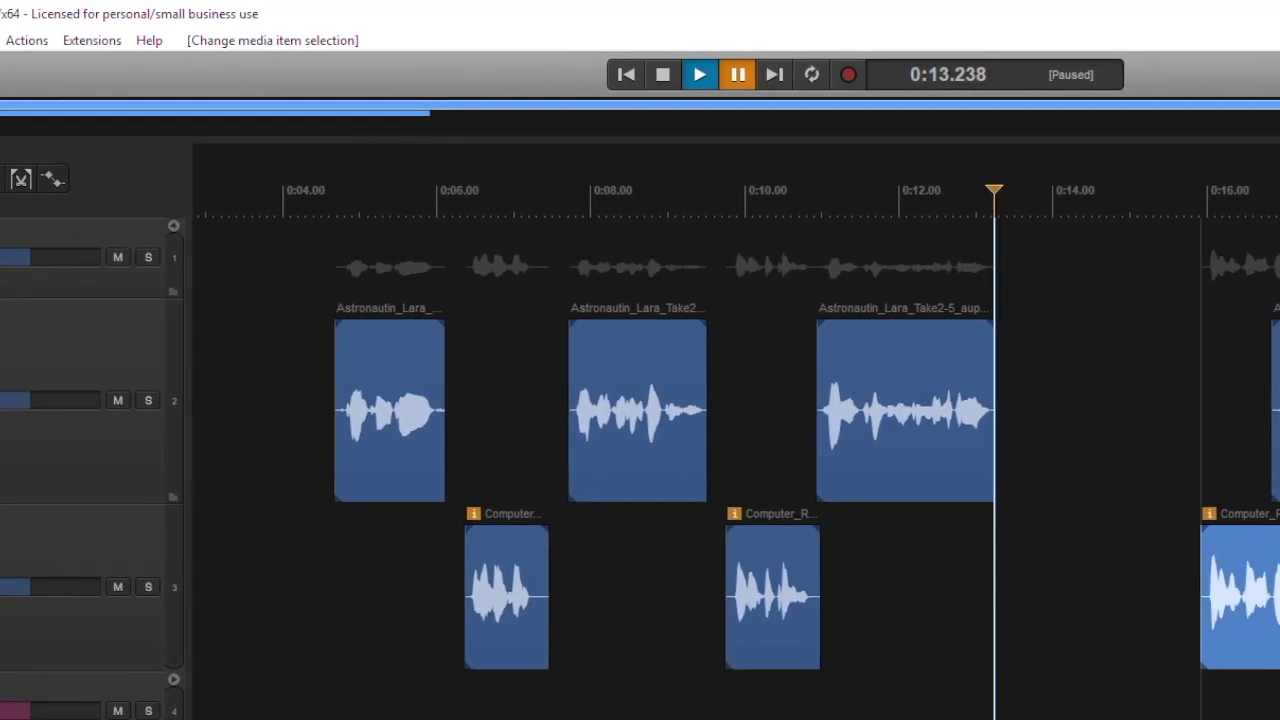
Step: Move the Computer remainder to about 0:13.4 and the Astronautin remainder to about 0:16.9, and play the dialogue from just before the second Computer phrase
drag(1279, 470, 1180, 473)
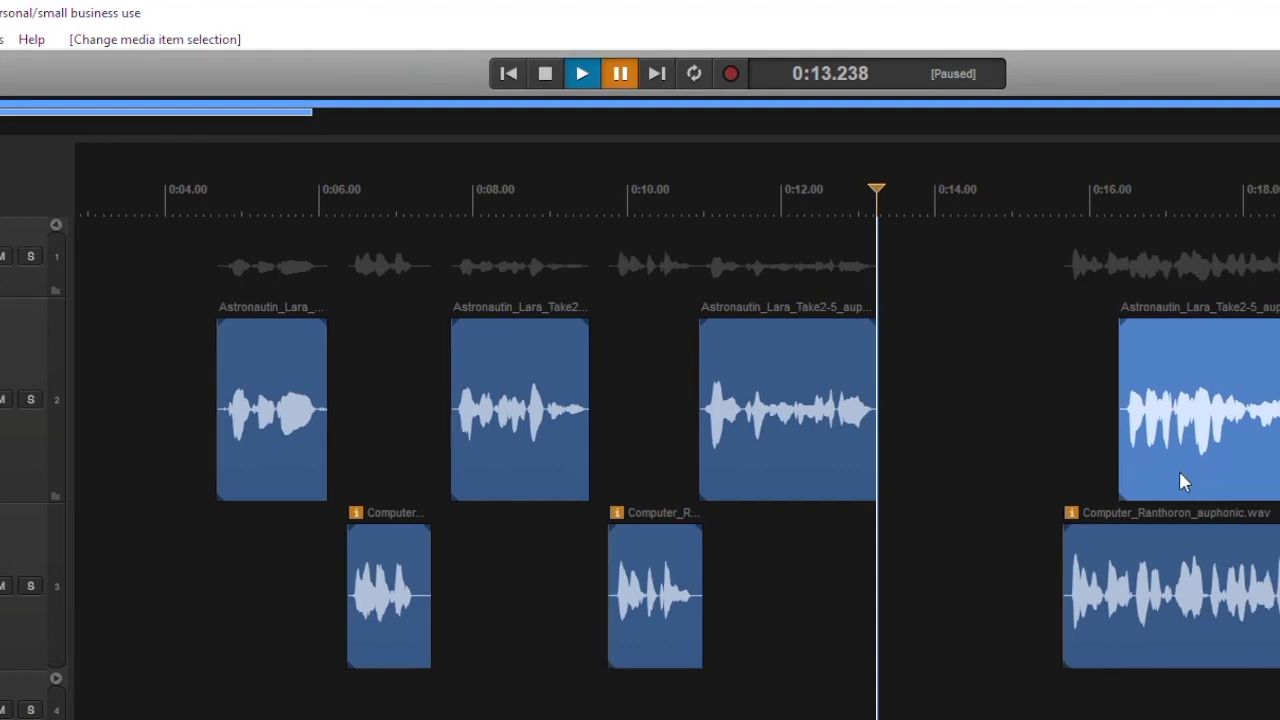
drag(1151, 600, 975, 600)
drag(1039, 466, 1254, 472)
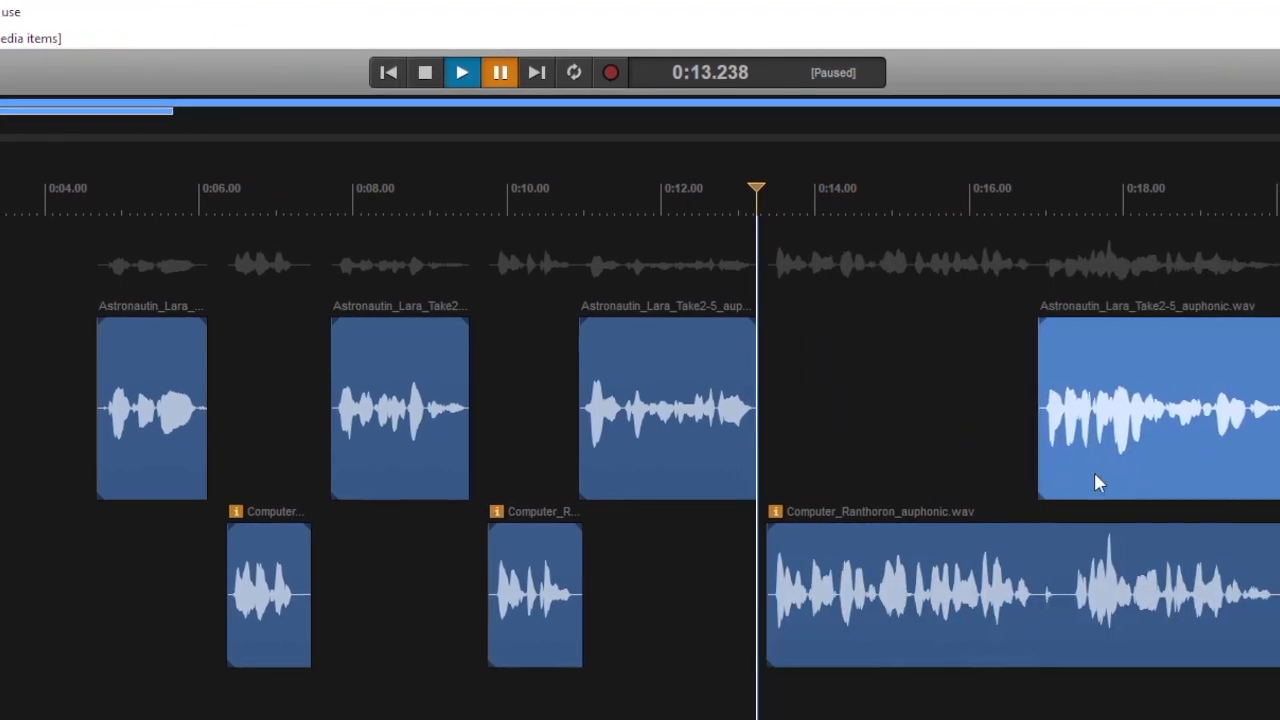
click(489, 684)
key(space)
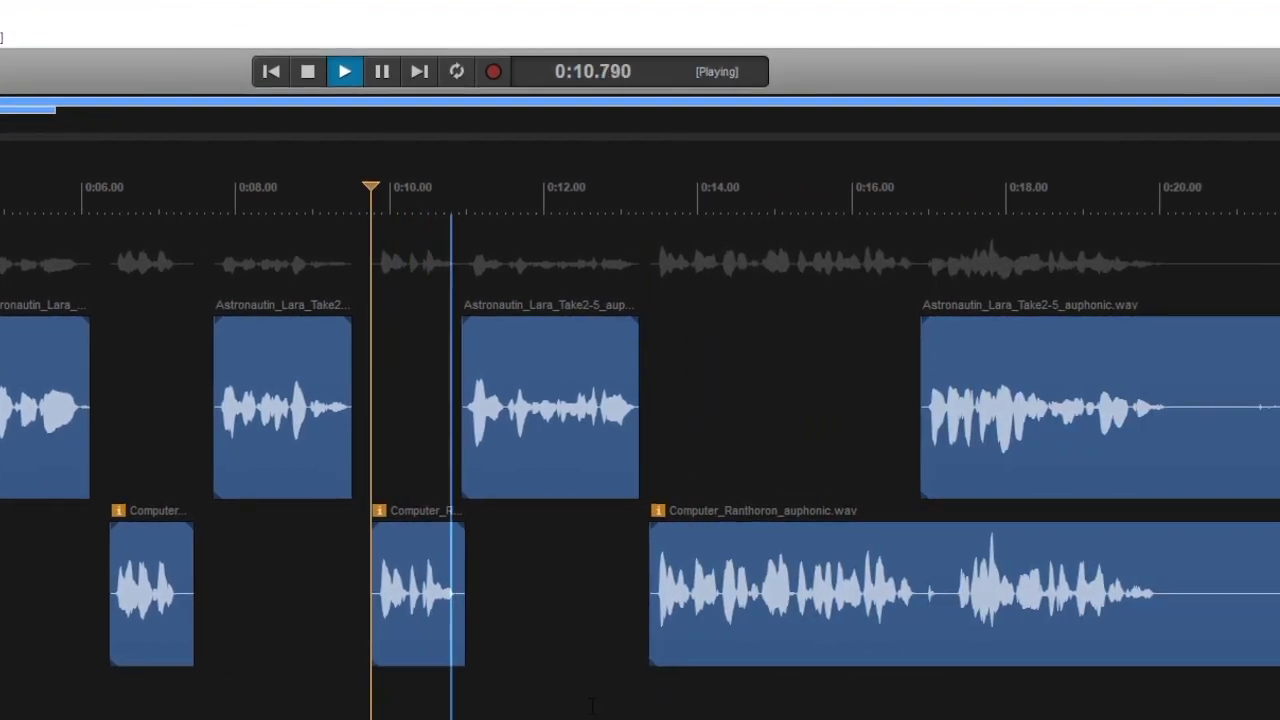
key(space)
Step: Move the third Astronautin phrase to about 0:11.4 and the following Computer item to about 0:14.1, checking the timing by playback
drag(596, 478, 631, 474)
click(248, 681)
key(space)
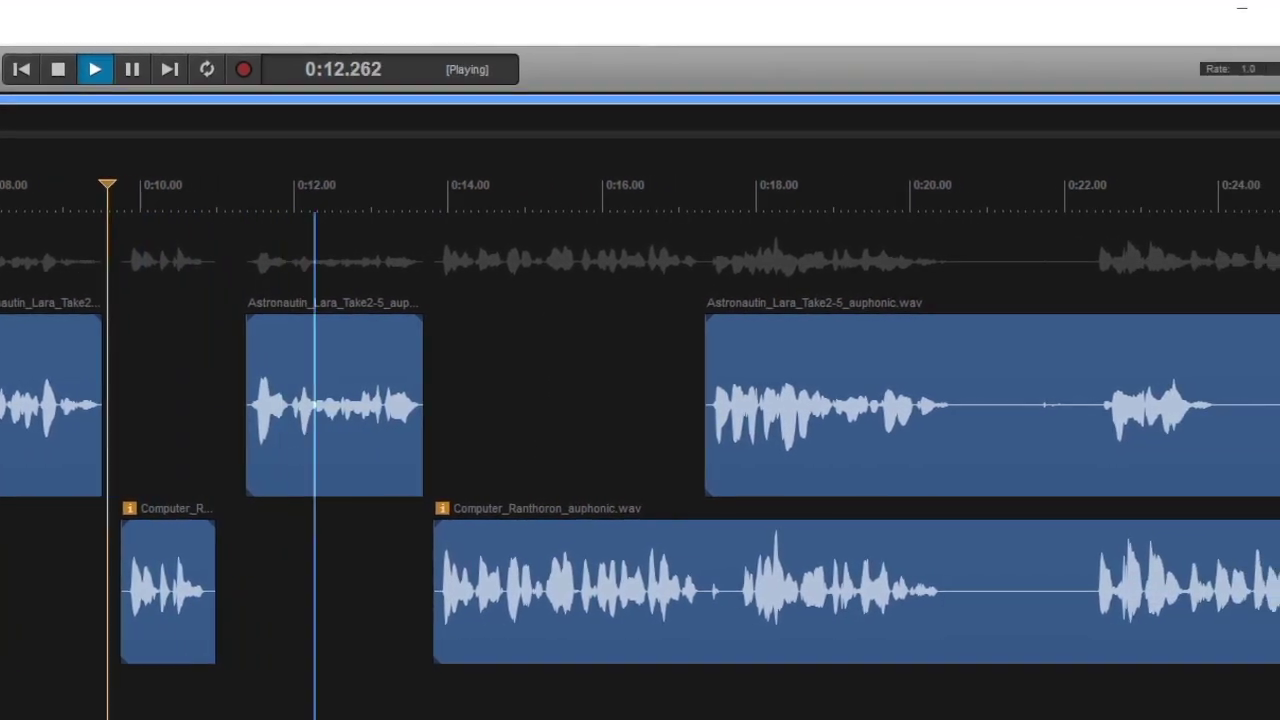
key(space)
drag(530, 614, 547, 614)
key(space)
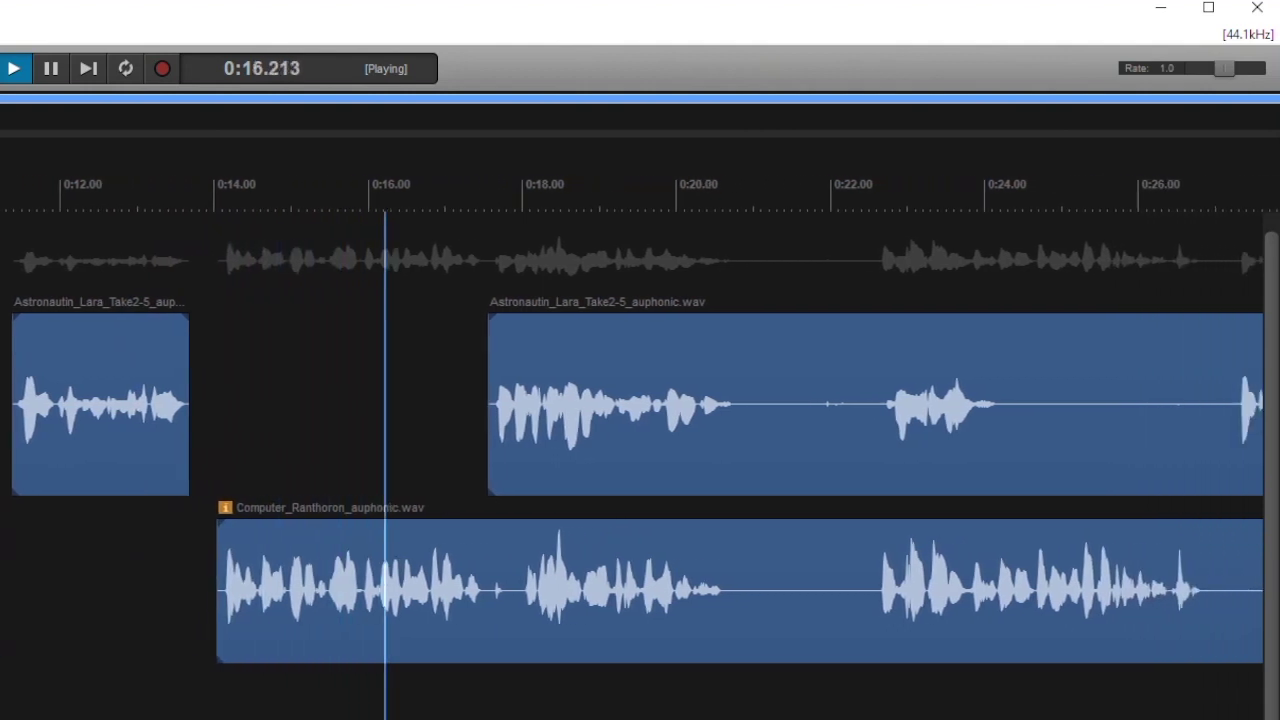
Step: Split the long Computer item after its phrase at about 0:20.75 and place the next Astronautin item at about 0:21.1
drag(610, 450, 955, 405)
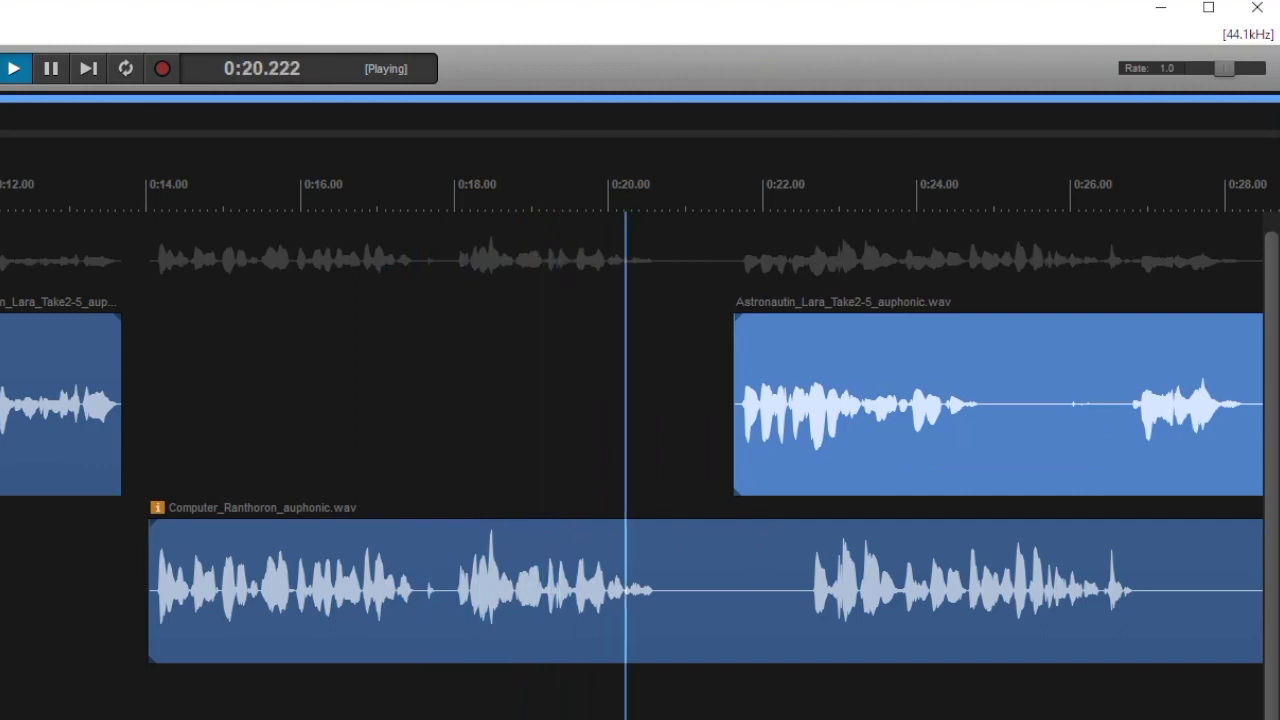
click(666, 638)
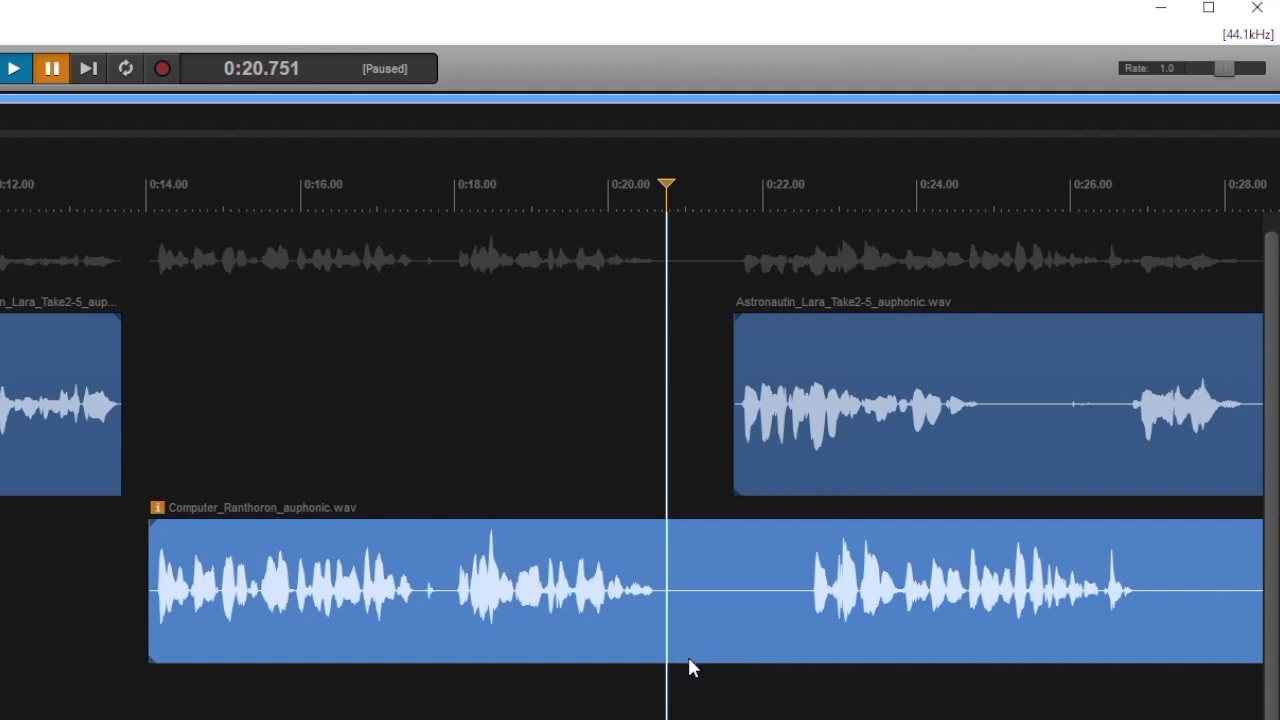
key(s)
mouse_move(875, 632)
mouse_down()
mouse_move(735, 638)
mouse_move(853, 643)
mouse_up()
drag(1005, 425, 813, 470)
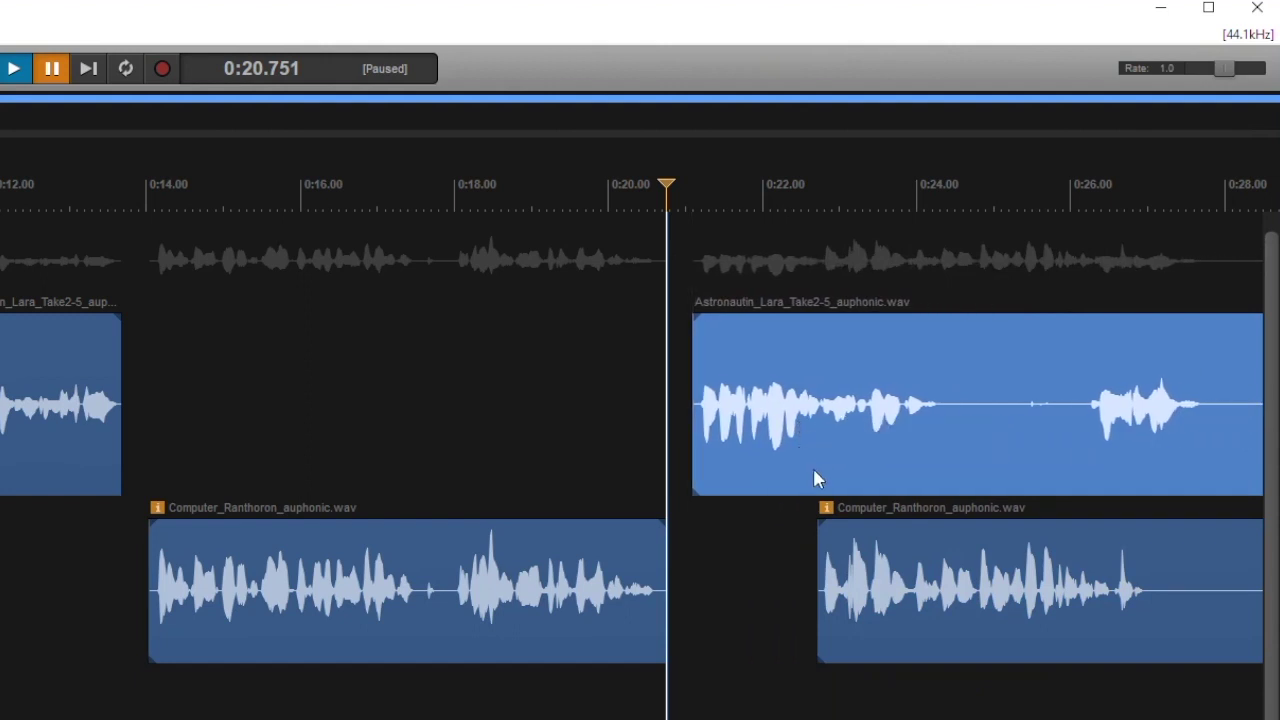
Step: Slip the audio content slightly inside the Computer item that follows the fourth Astronautin phrase
scroll(655, 622, right, 5)
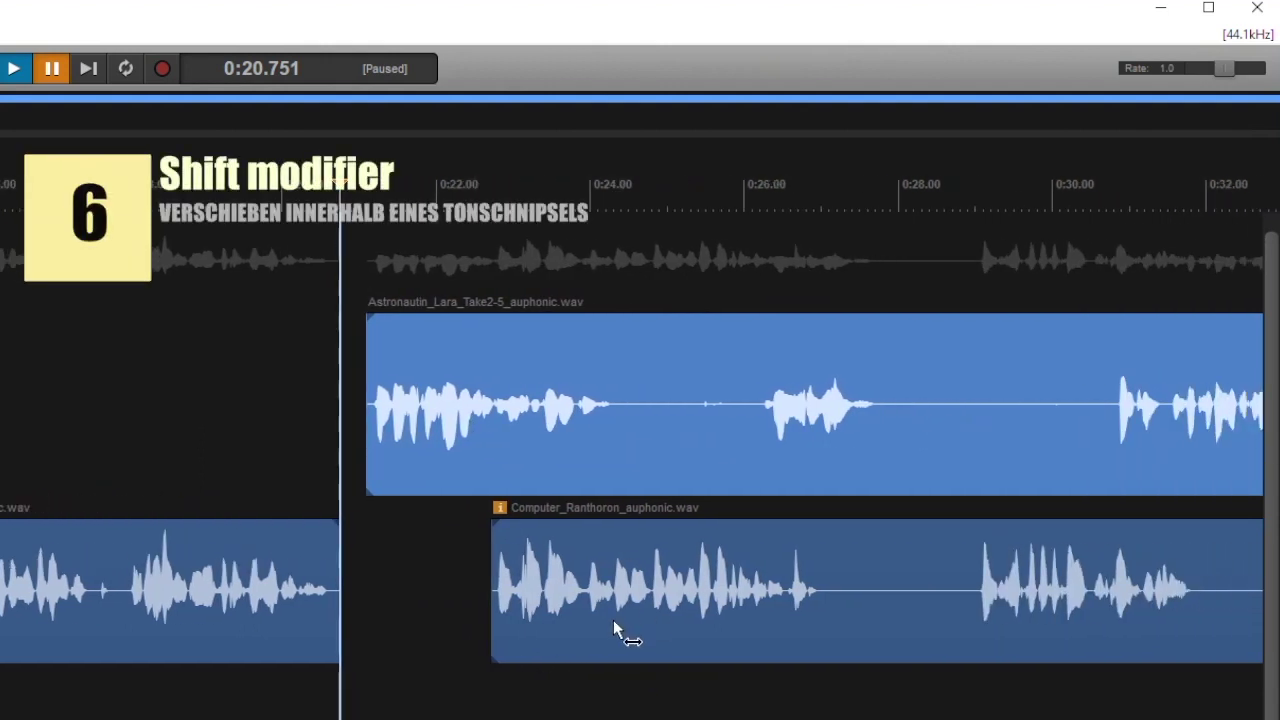
mouse_move(629, 642)
mouse_down()
mouse_move(634, 627)
mouse_move(666, 631)
mouse_move(632, 629)
mouse_up()
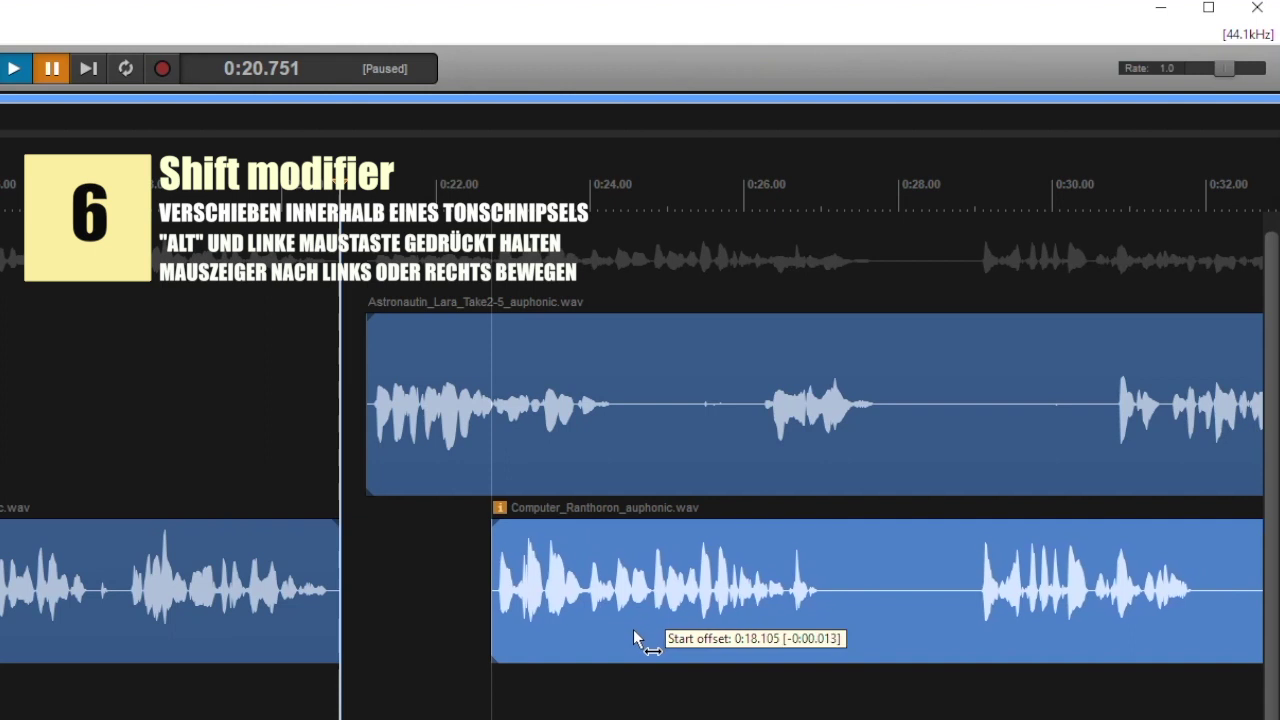
mouse_move(657, 641)
mouse_down()
mouse_move(614, 648)
mouse_move(651, 655)
mouse_up()
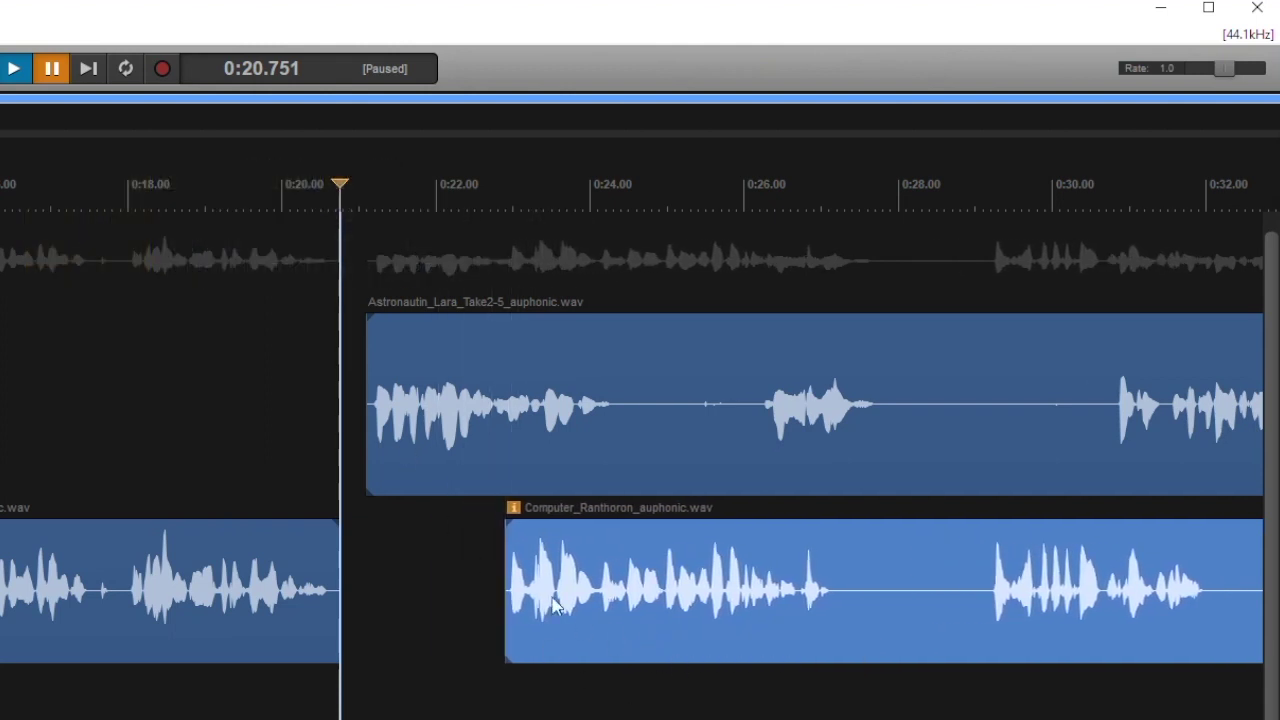
Step: Split the fourth Astronautin item at about 0:24.4, place the next Computer item at about 0:25.4, and play the passage
drag(703, 612, 853, 620)
click(627, 428)
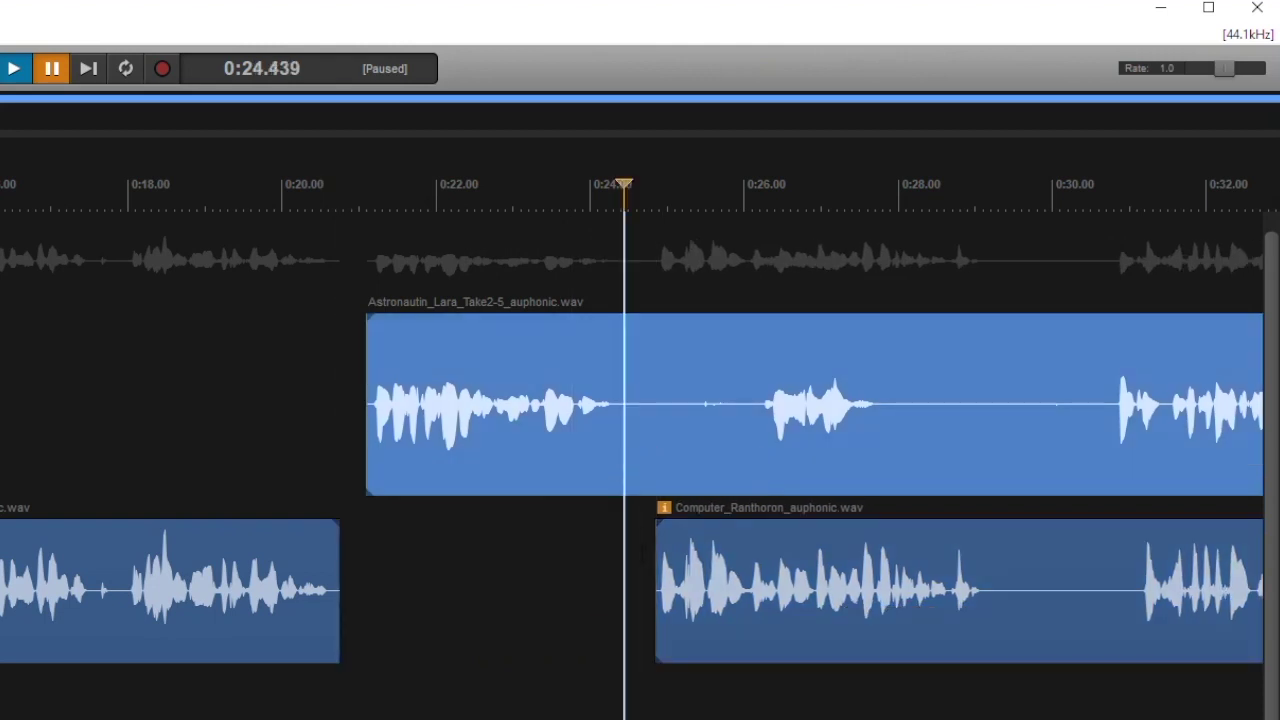
key(ctrl+b)
drag(633, 437, 904, 472)
drag(841, 597, 711, 592)
click(190, 712)
key(space)
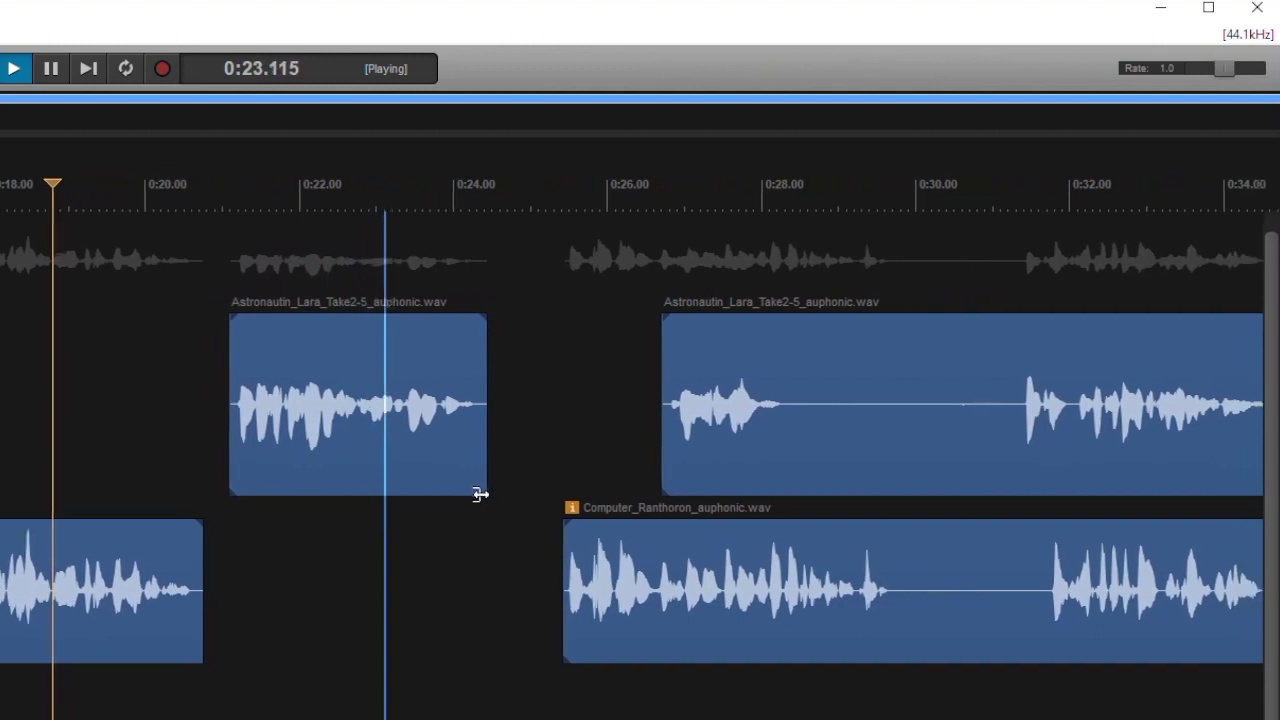
key(space)
Step: Move the Computer item to about 0:24.7 and the Astronautin remainder to about 0:29.8, and play the passage again
drag(537, 623, 490, 623)
drag(590, 430, 908, 443)
key(space)
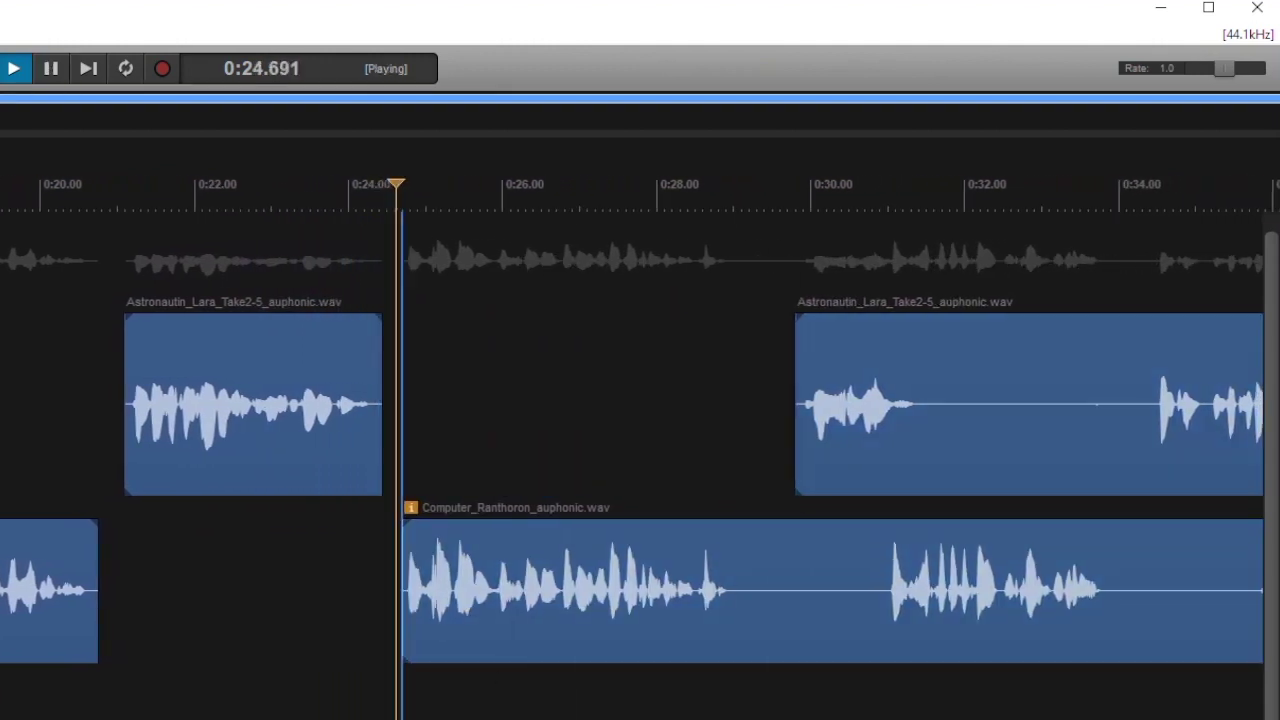
key(space)
click(273, 708)
key(space)
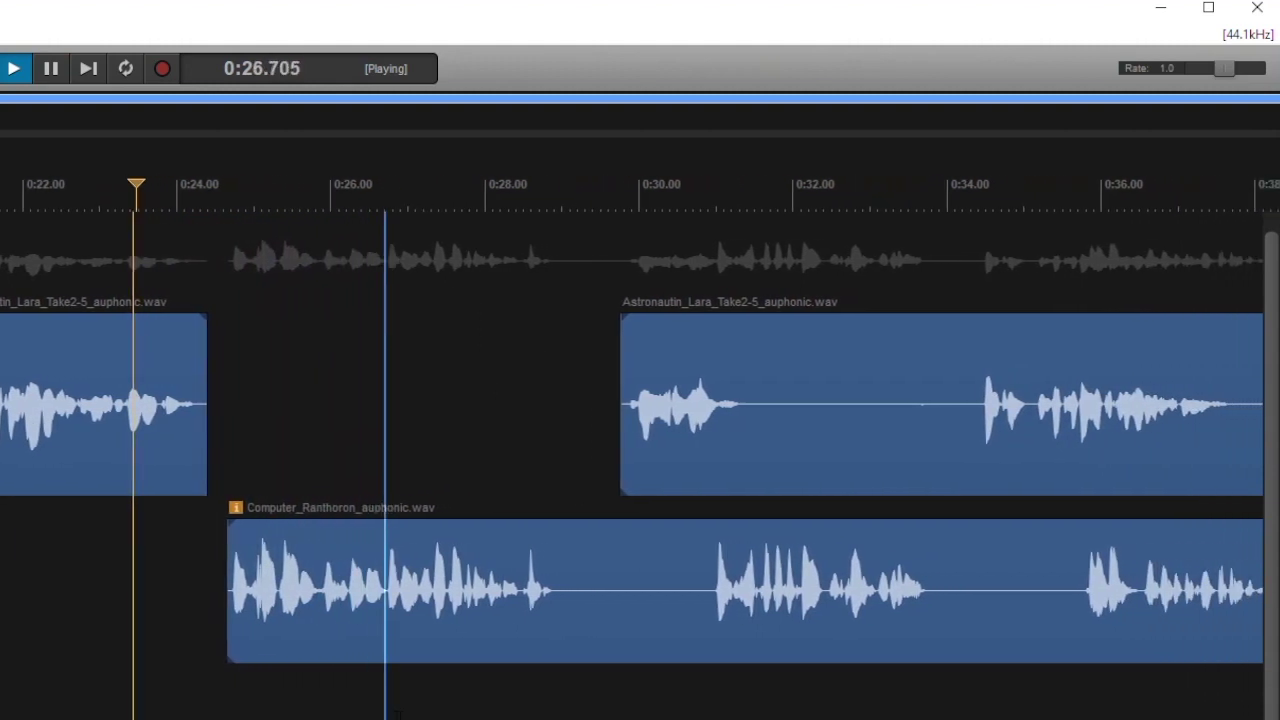
key(space)
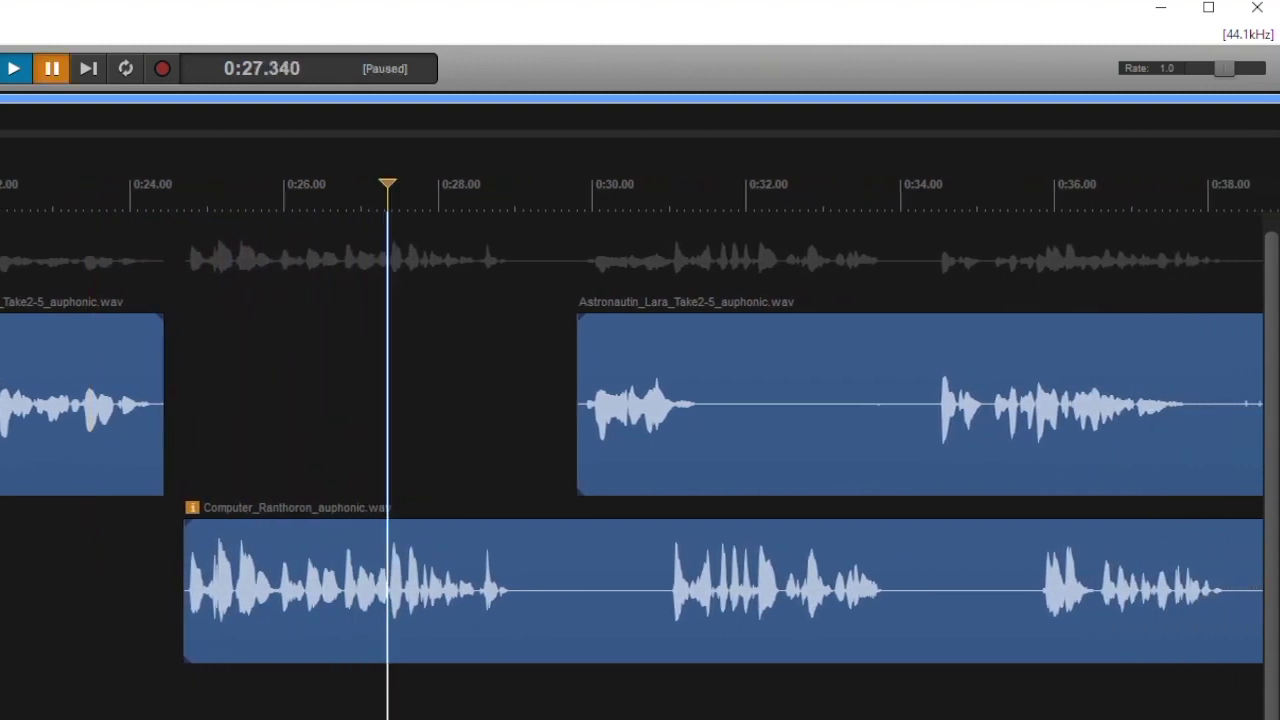
Step: Move the long Computer phrase ahead of the third Astronautin phrase so that it ends at about 0:17.9
scroll(388, 190, left, 5)
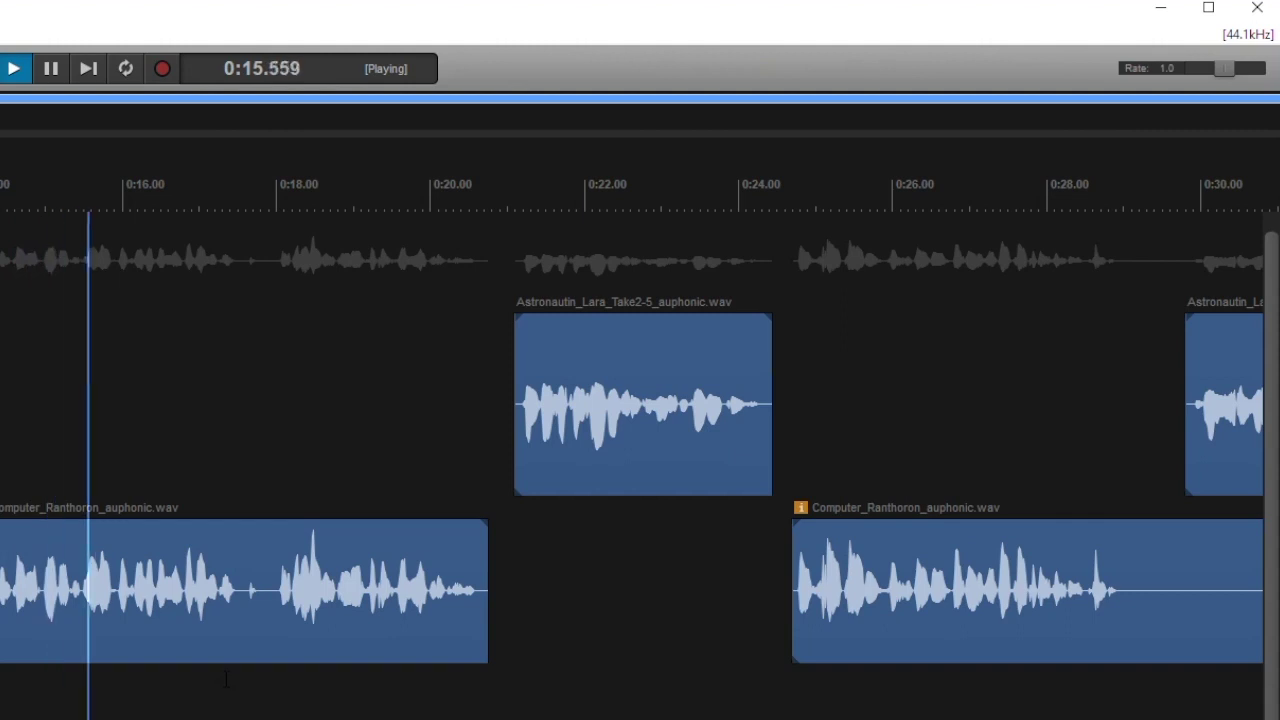
key(space)
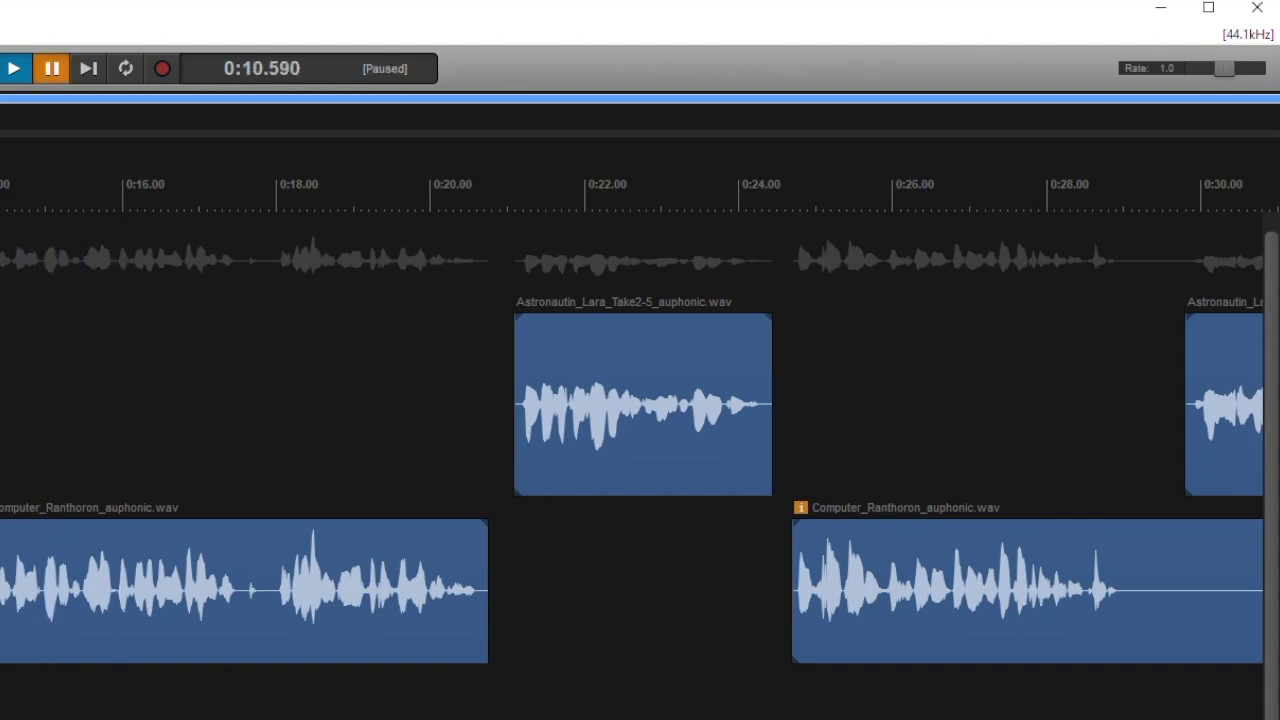
drag(0, 407, 171, 407)
drag(377, 612, 0, 643)
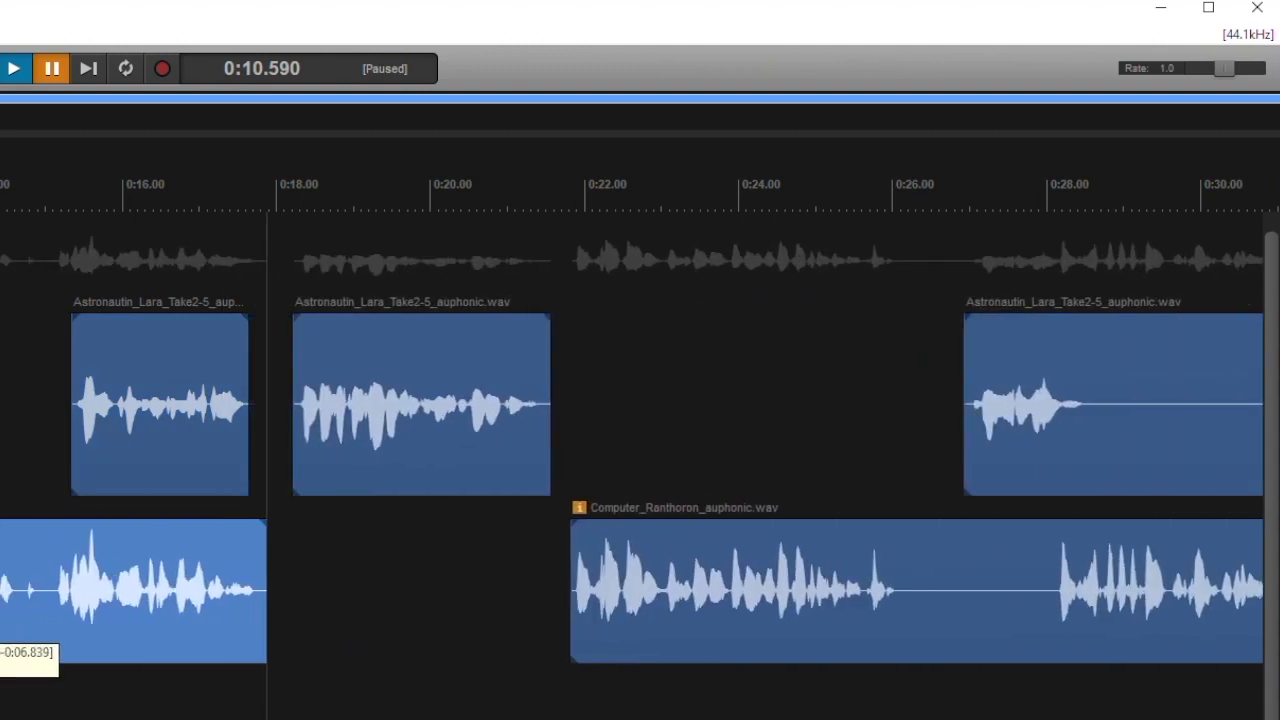
Step: Rearrange the following items with Astronautin at about 0:18.0, Computer at about 0:21.2 and Astronautin at about 0:25.3, and play the result
drag(175, 413, 380, 421)
drag(679, 430, 848, 433)
drag(1036, 582, 613, 578)
drag(831, 424, 997, 430)
drag(1184, 427, 1250, 430)
drag(0, 162, 316, 162)
key(space)
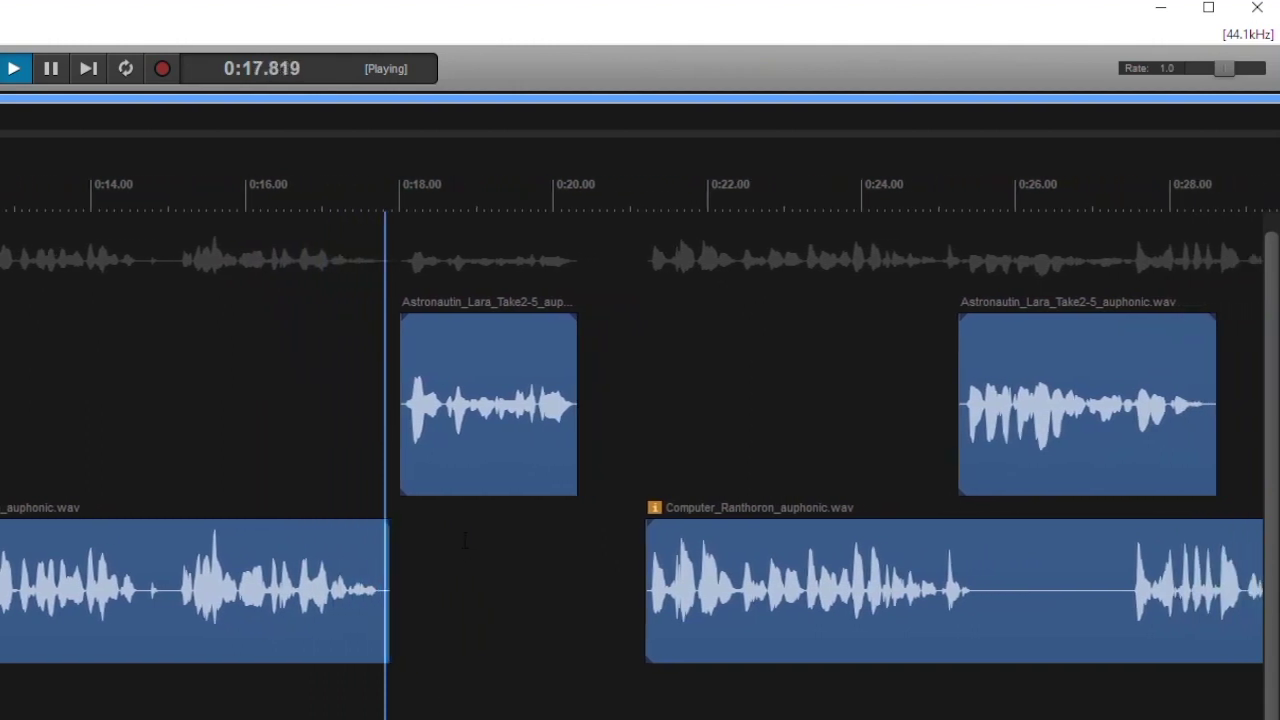
key(space)
Step: Move the third Astronautin phrase to about 0:18.5 and play it from the end of the preceding Computer phrase
drag(465, 462, 503, 462)
click(268, 690)
key(space)
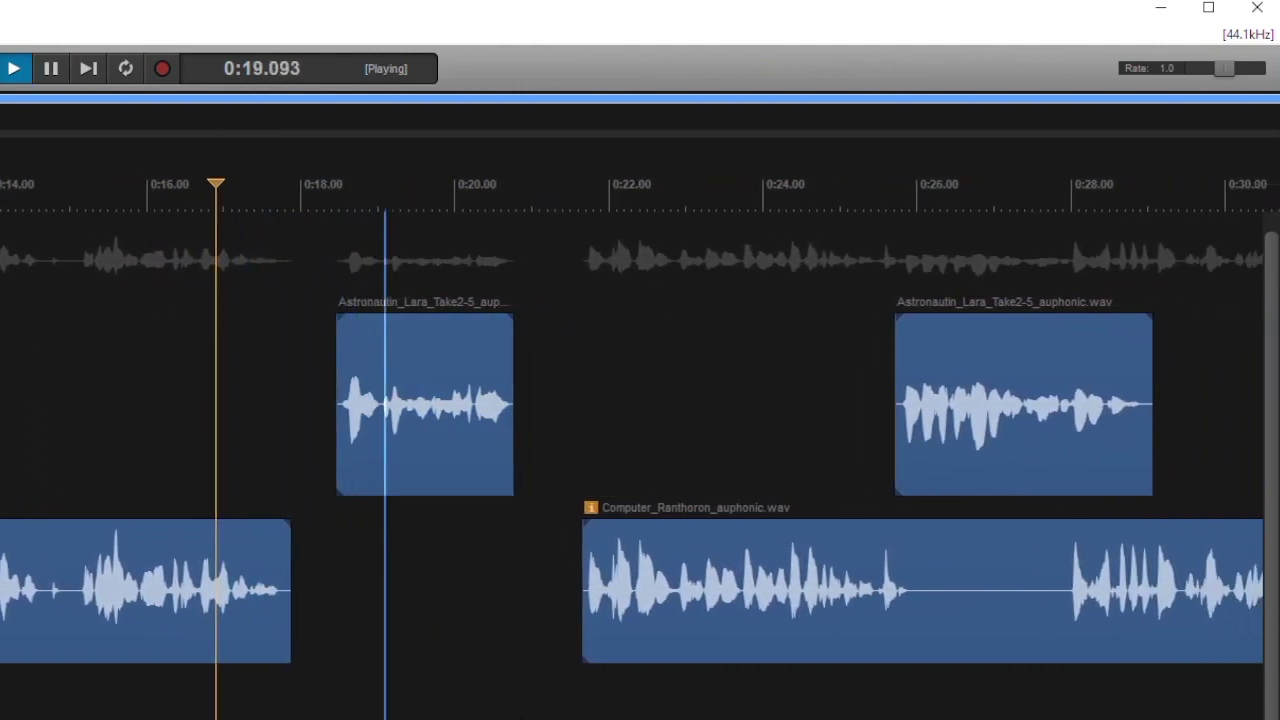
key(space)
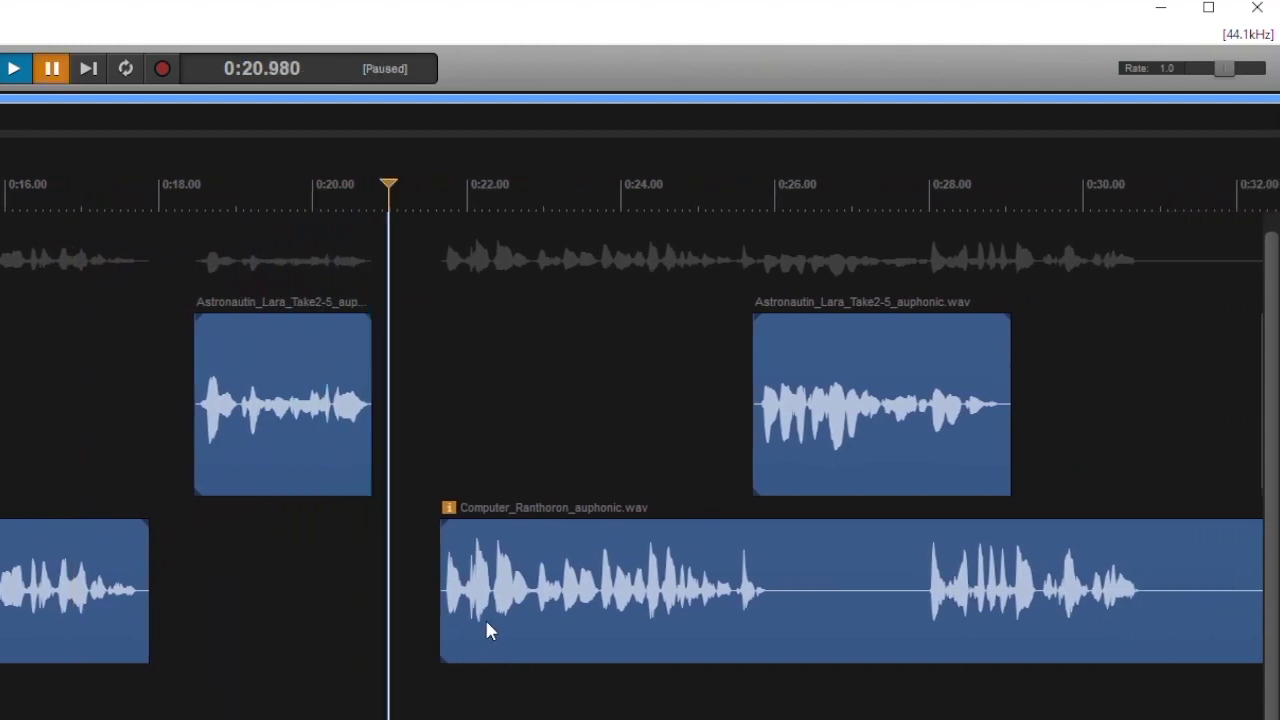
Step: Cut the Computer item into phrases at about 0:21.3–0:25.6 and 0:30.3–0:33.3, with the Astronautin phrase between them at about 0:26.5
drag(480, 617, 449, 617)
drag(918, 616, 953, 616)
drag(685, 635, 670, 635)
key(space)
key(s)
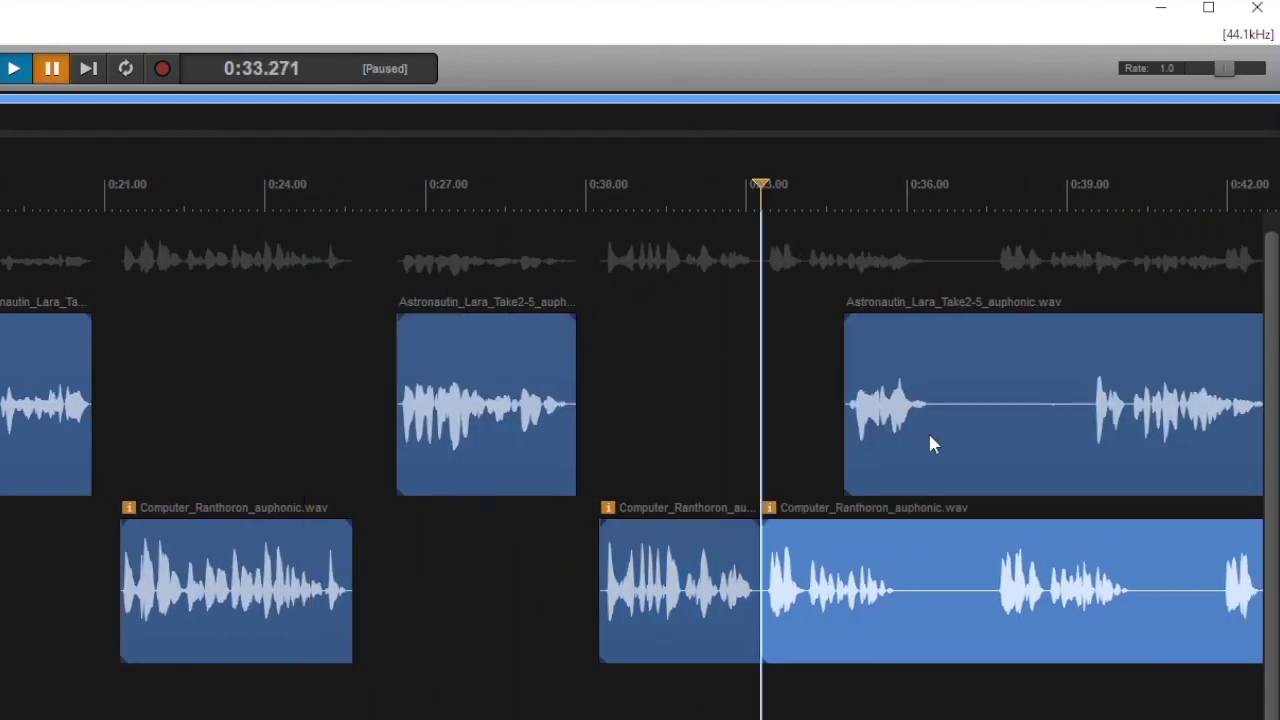
Step: Separate the short Astronautin phrase at about 0:33.5 and the next Computer phrase at about 0:35.5–0:38.1, and play the sequence
drag(880, 625, 1040, 625)
key(s)
drag(814, 625, 955, 625)
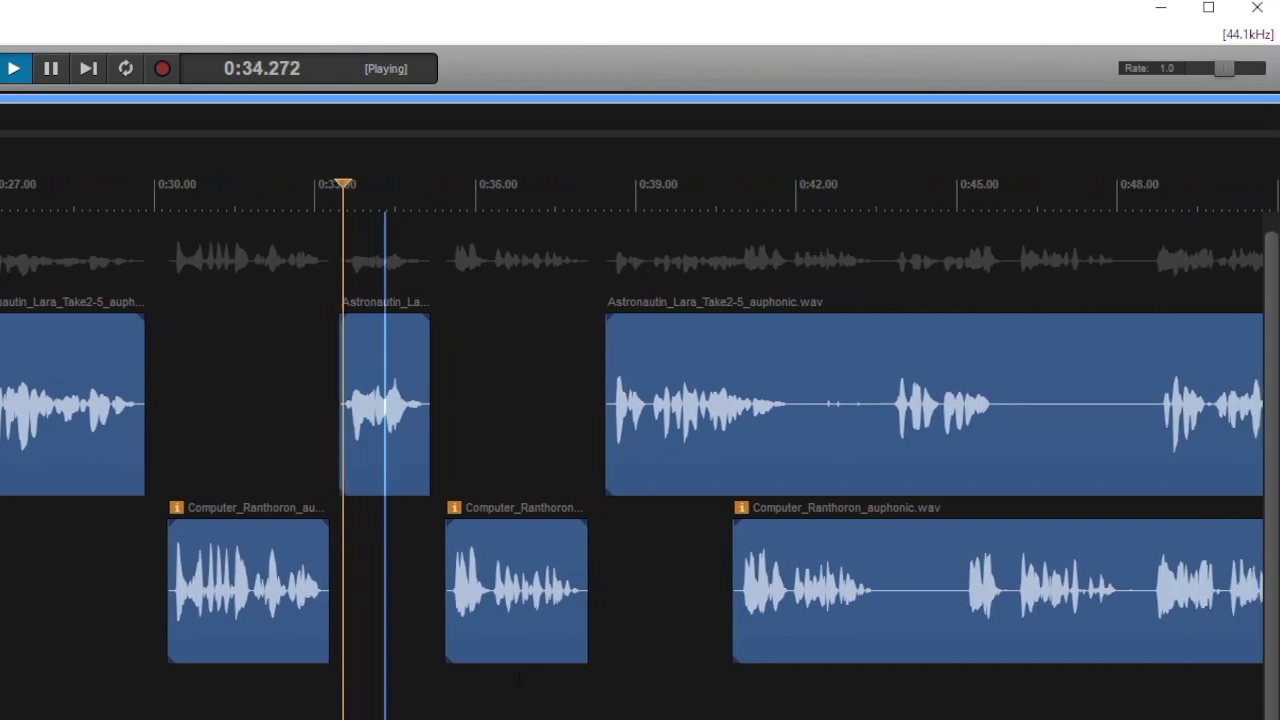
key(space)
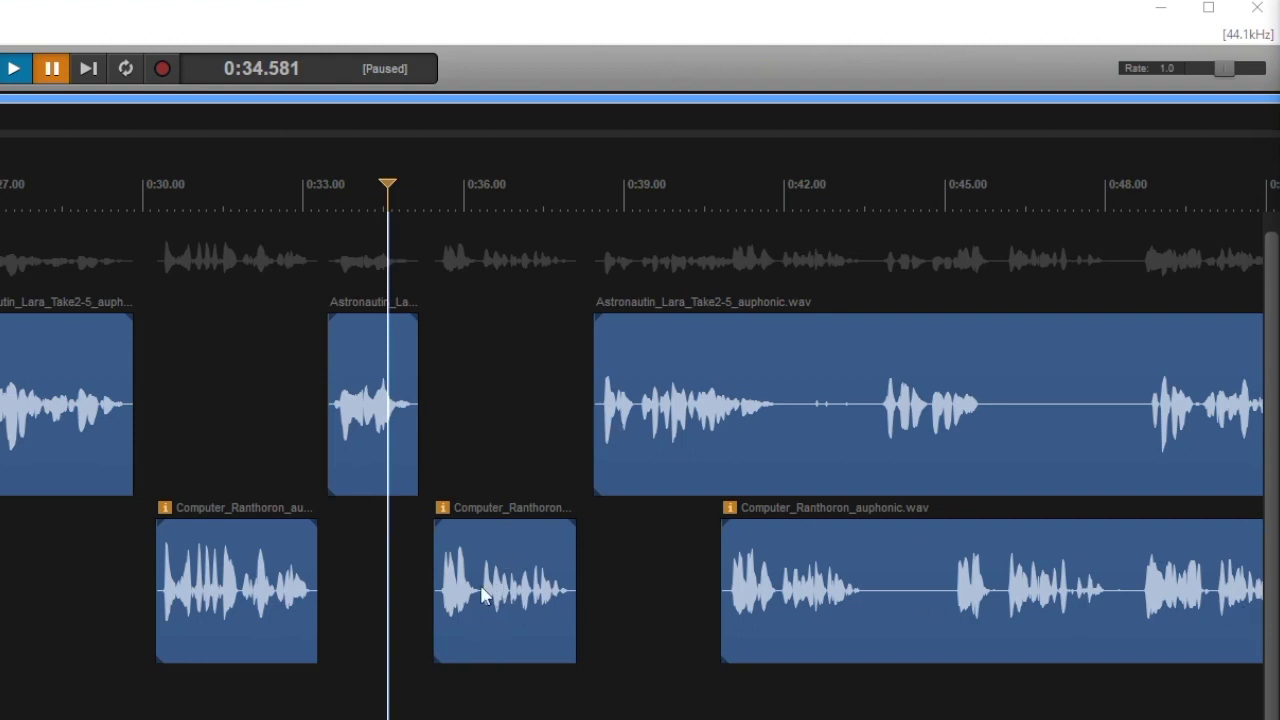
Step: Move the short Computer phrase to about 0:40.4 to leave a gap, and set an edit marker in it at about 0:36.0
drag(499, 648, 769, 643)
scroll(874, 171, right, 5)
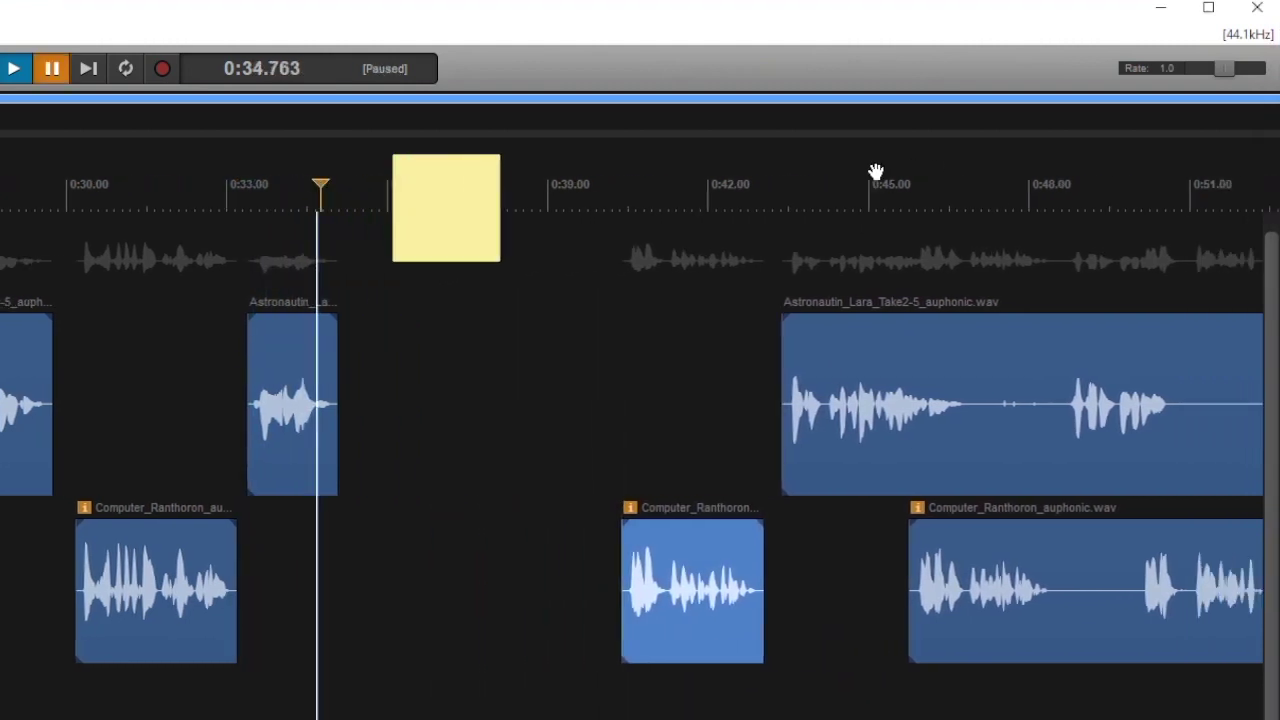
click(151, 603)
key(m)
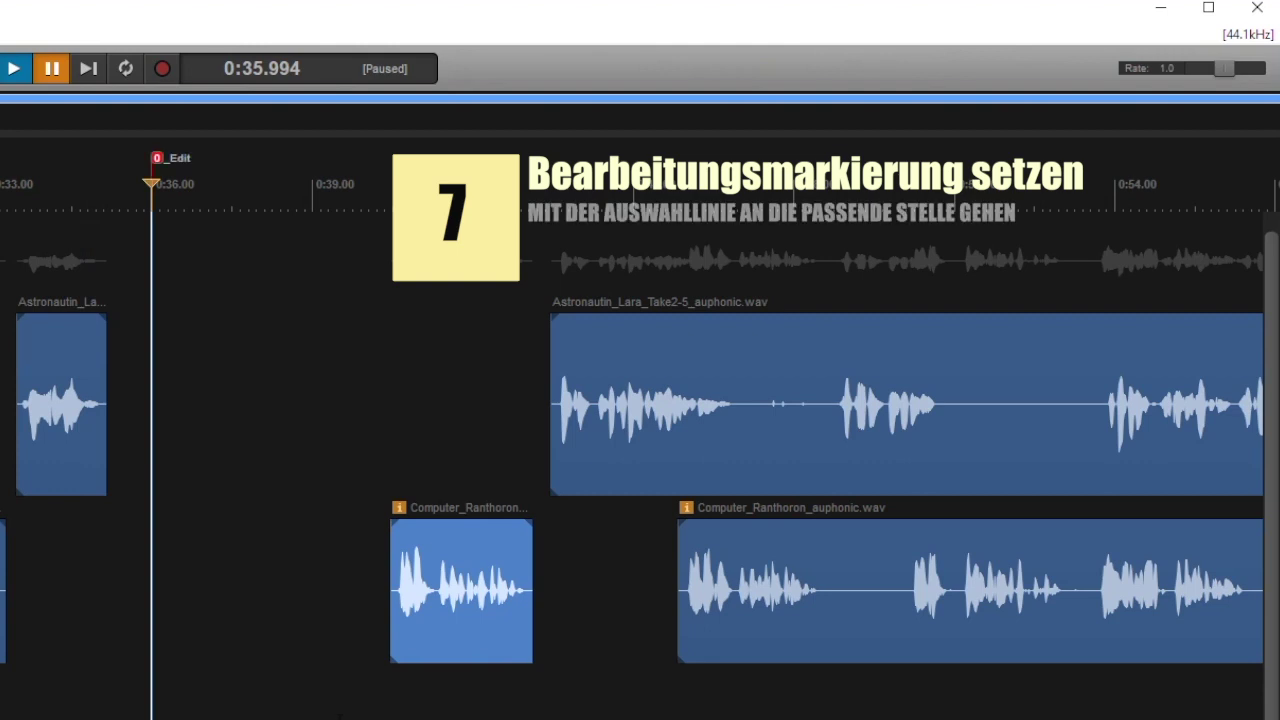
click(336, 600)
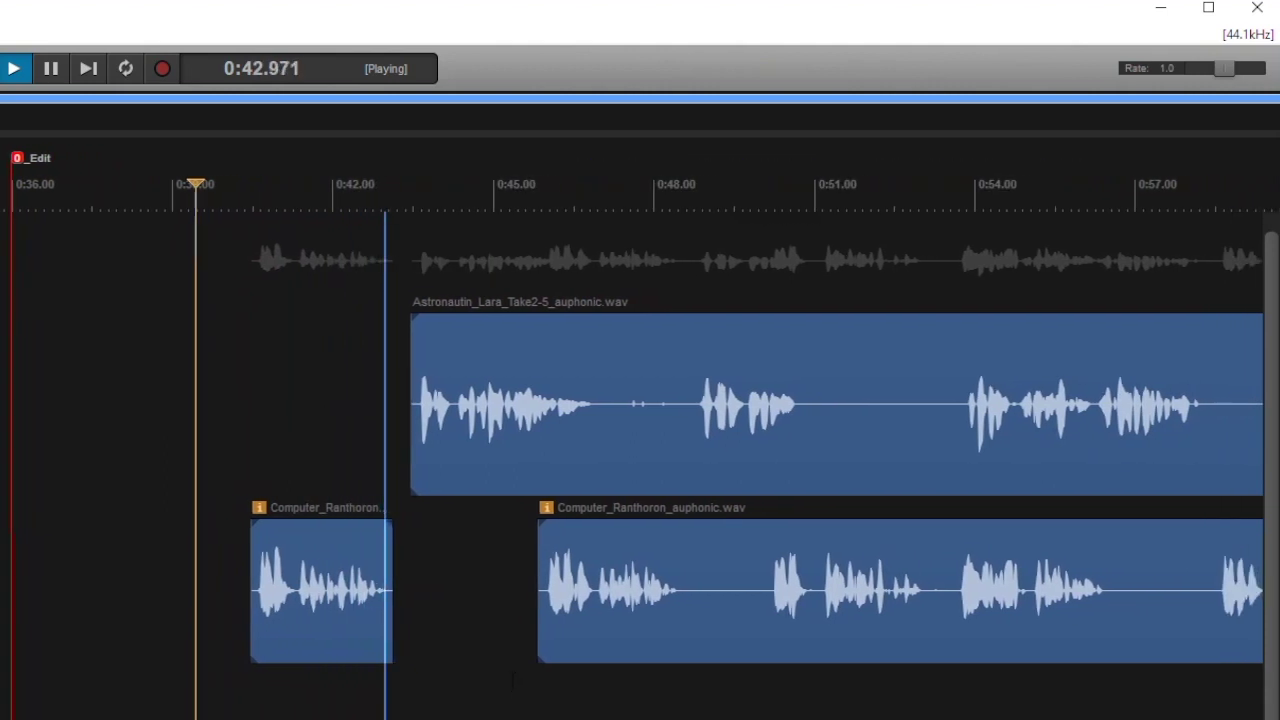
Step: Move the long Computer item to about 0:50 and play the passage before it
key(ctrl+space)
drag(593, 622, 823, 614)
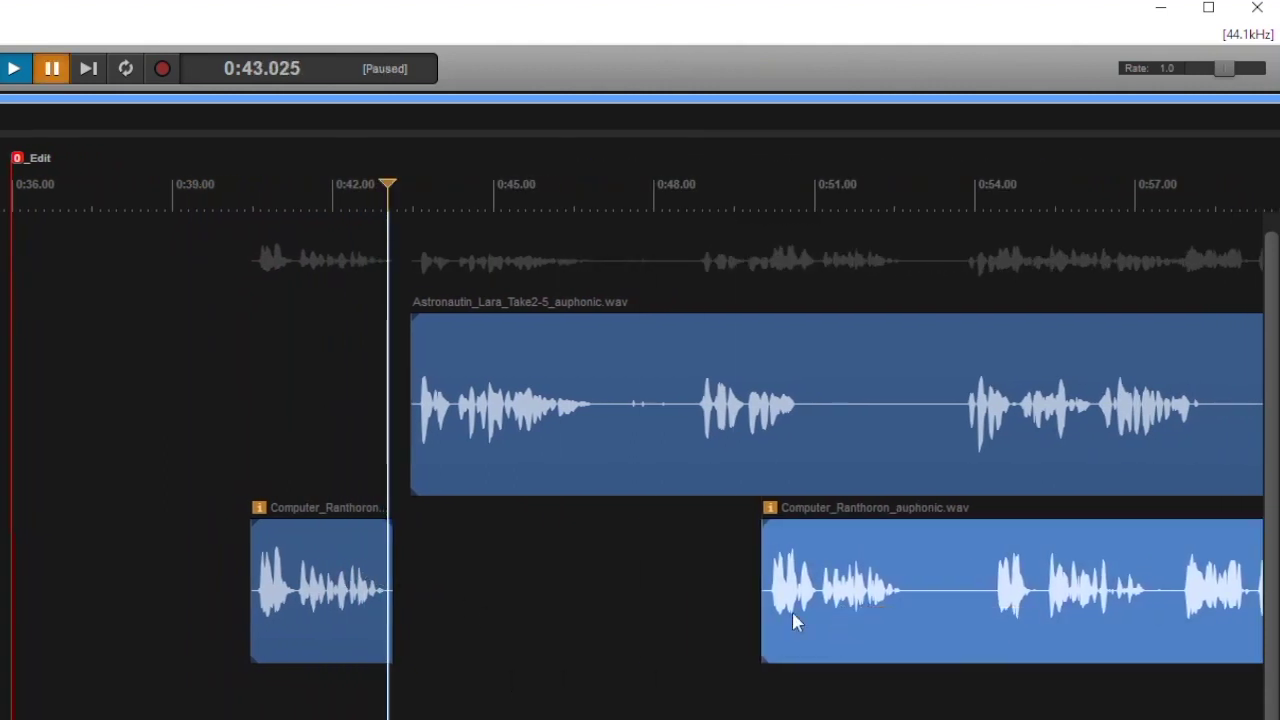
key(space)
key(space)
Step: Nudge the Astronautin item to about 0:43.4 and split it after its first phrase at about 0:46.9
drag(428, 451, 410, 452)
key(space)
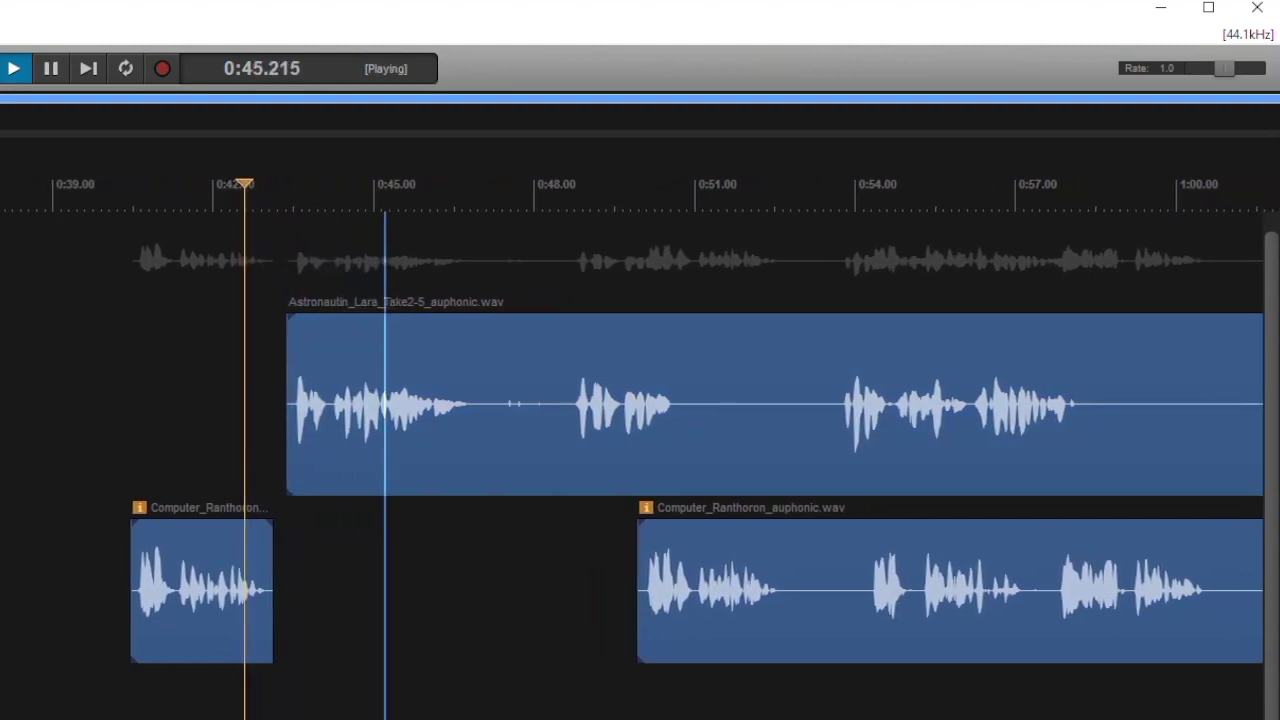
key(space)
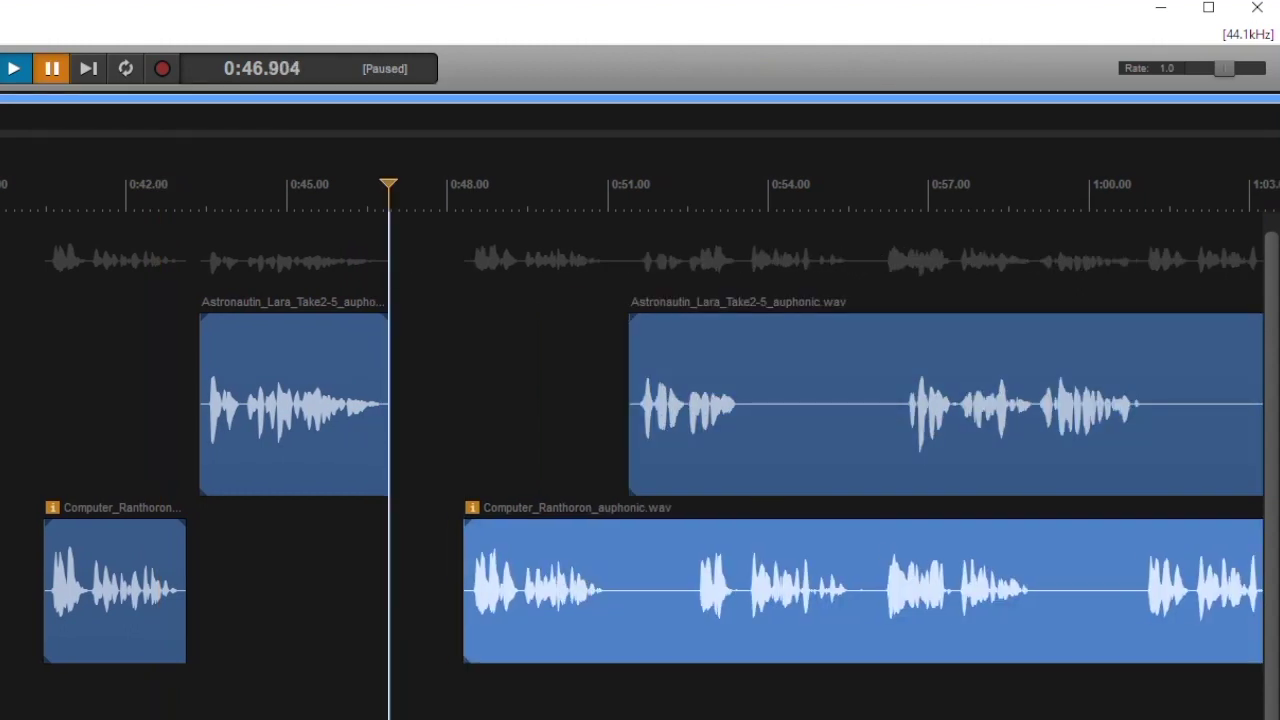
Step: Place the Computer item at about 0:56 after the short Astronautin phrase and move the next Astronautin item to about 1:02.5
drag(527, 620, 720, 624)
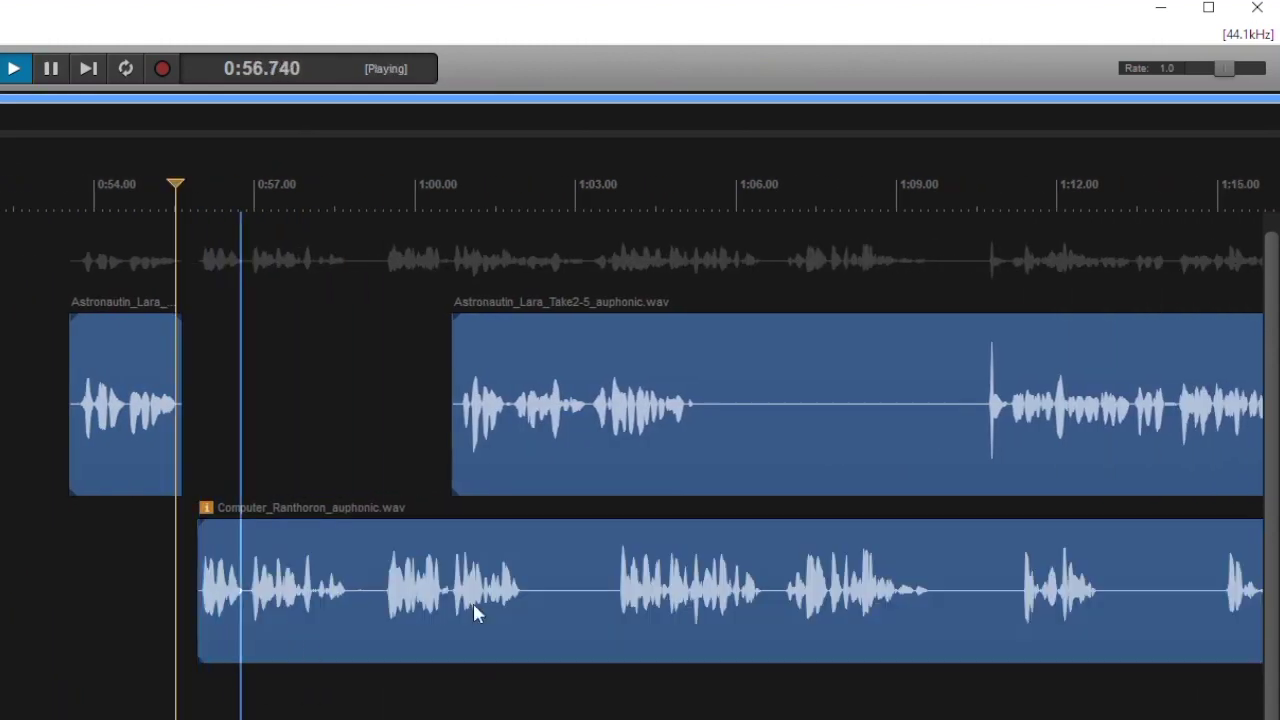
drag(570, 456, 664, 456)
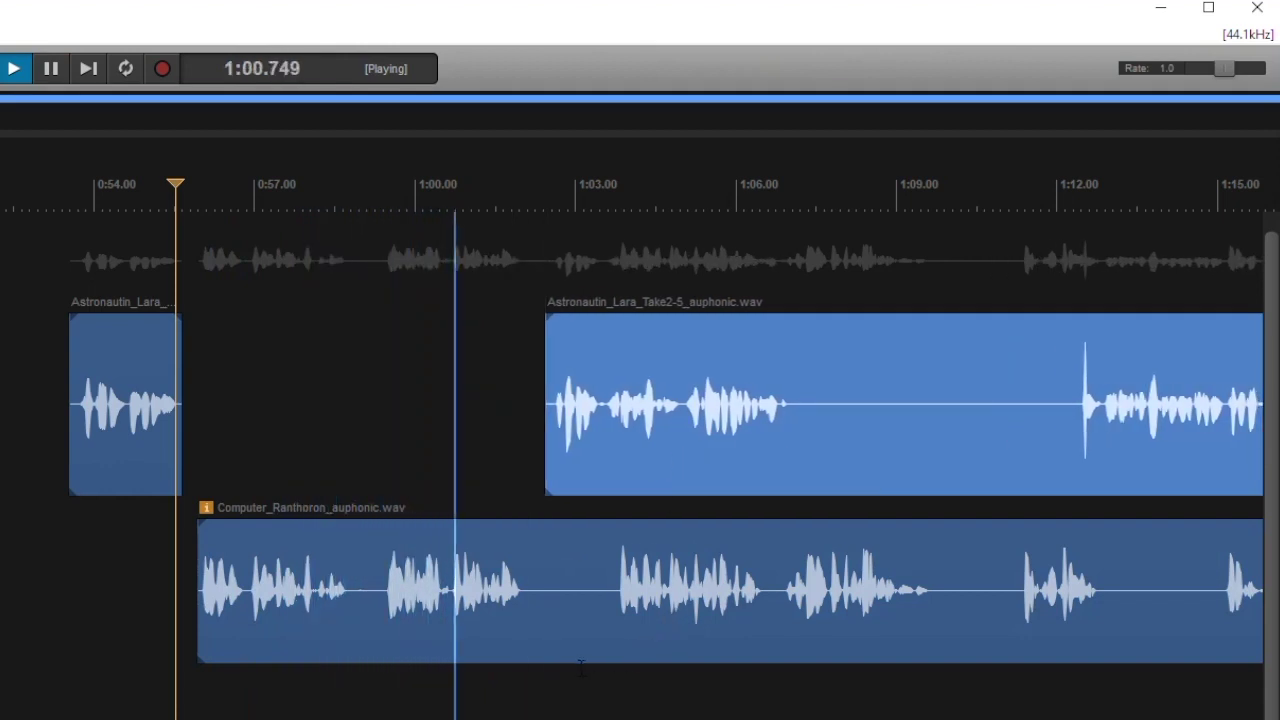
click(528, 626)
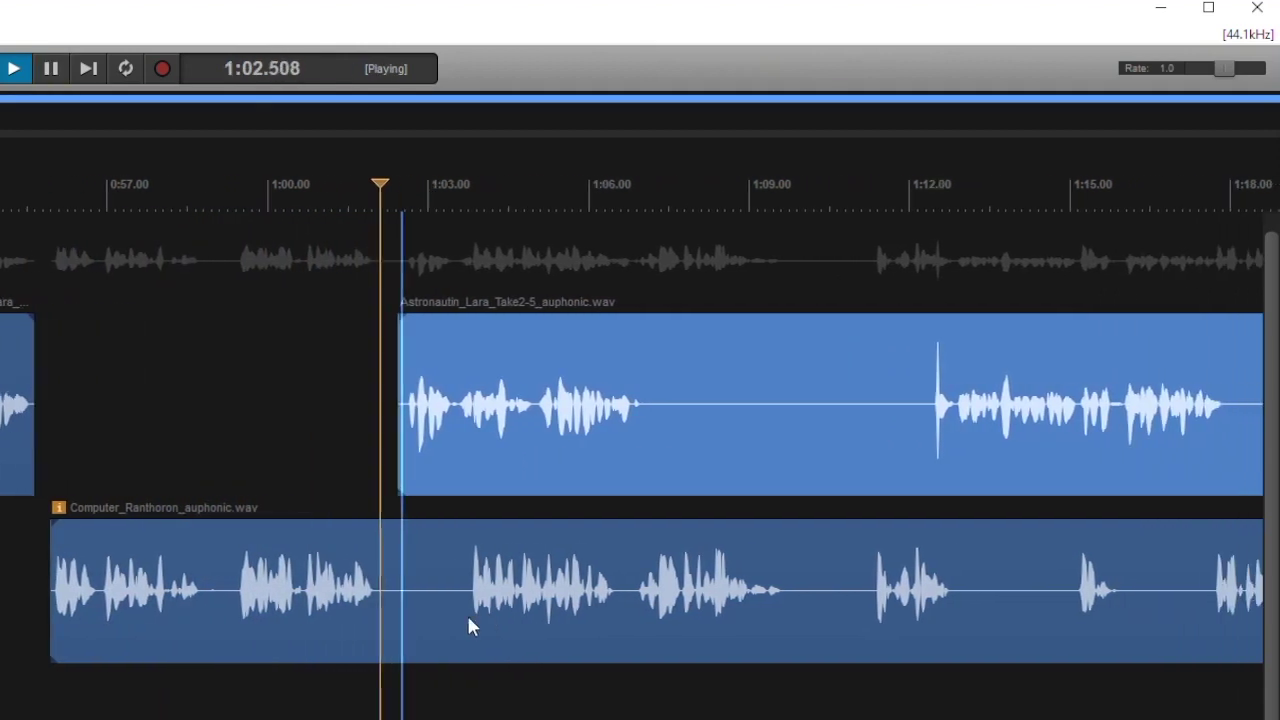
Step: Split the Computer item at about 1:02.2, moving its remainder to about 1:04.8 and the Astronautin item to about 1:07.2
key(space)
click(367, 616)
key(s)
drag(543, 617, 614, 620)
drag(628, 452, 741, 449)
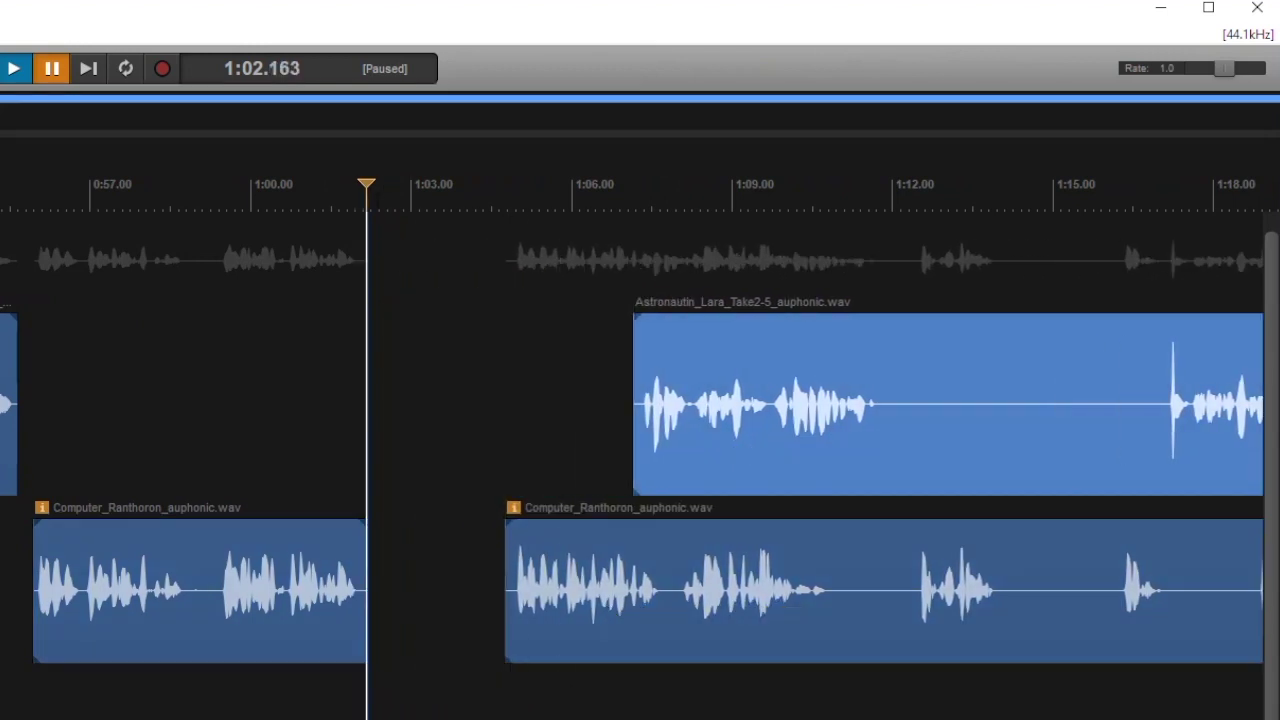
Step: Set an edit marker at about 1:02.3 and move the following Computer item to about 1:03.8
click(375, 450)
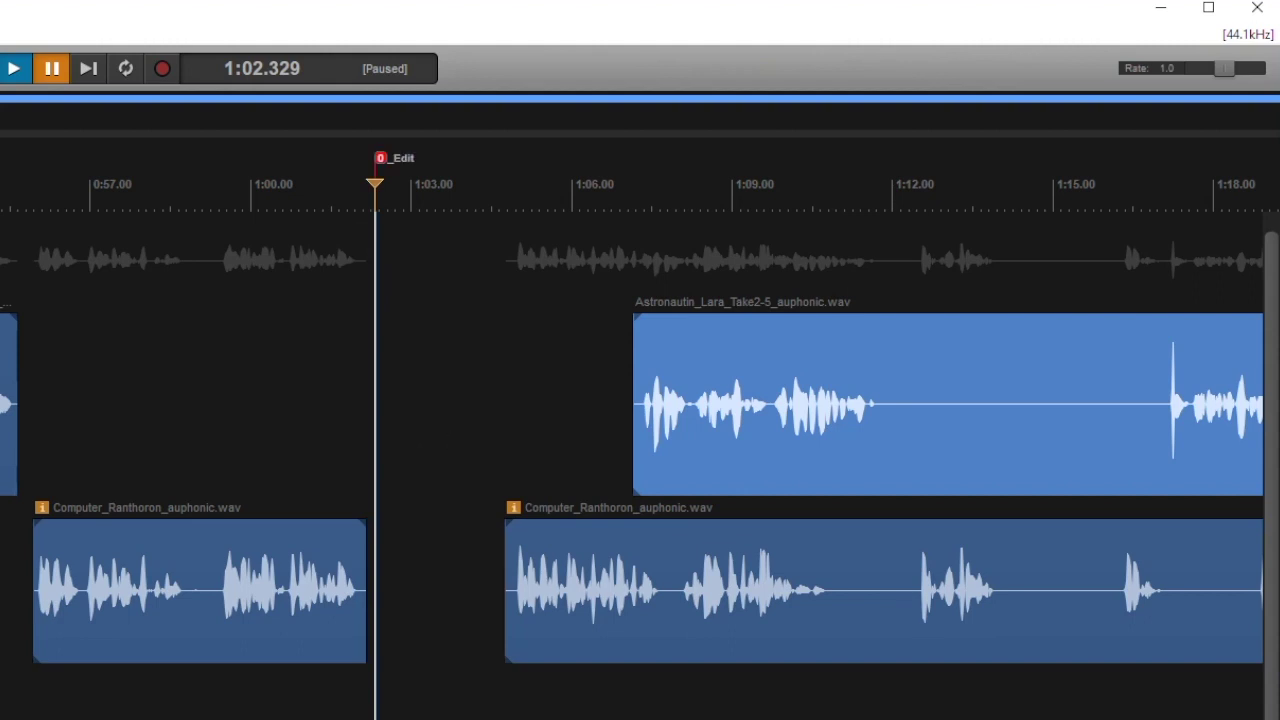
click(472, 665)
drag(607, 604, 550, 617)
Step: Move the Astronautin item to about 1:12.5 and play the Computer passage before it
drag(662, 436, 865, 436)
click(448, 682)
key(space)
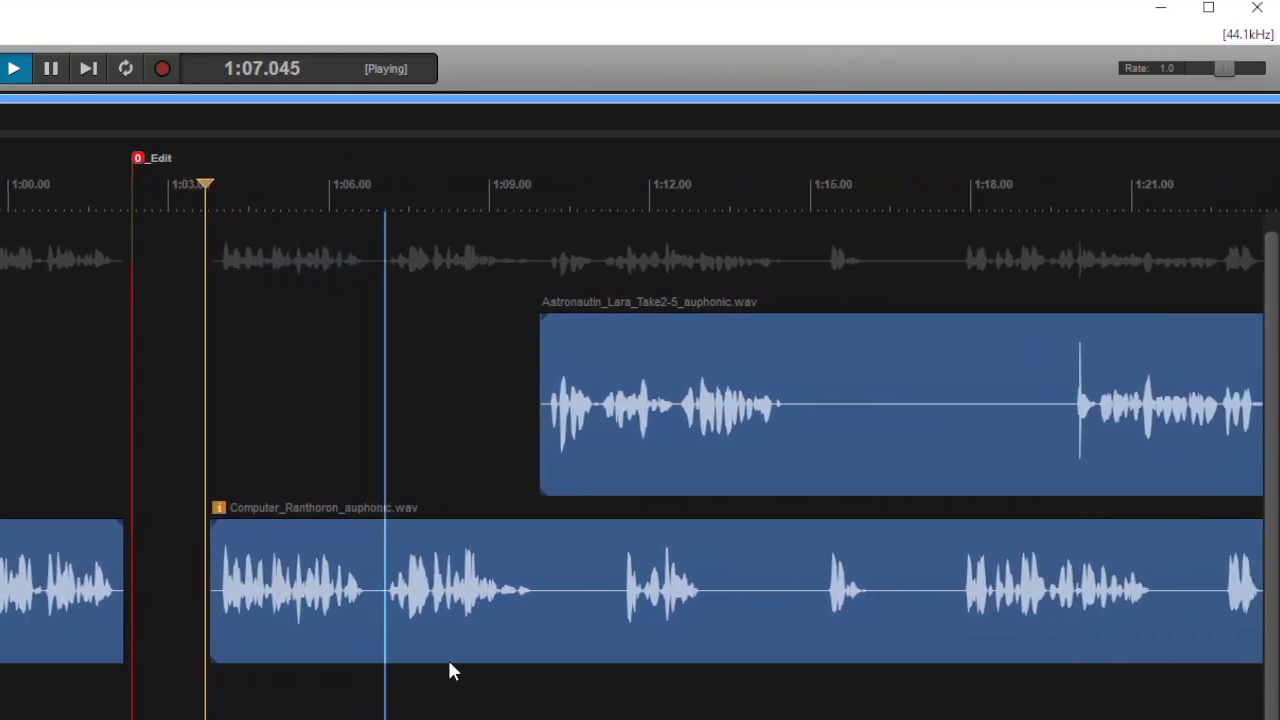
drag(540, 464, 705, 474)
key(space)
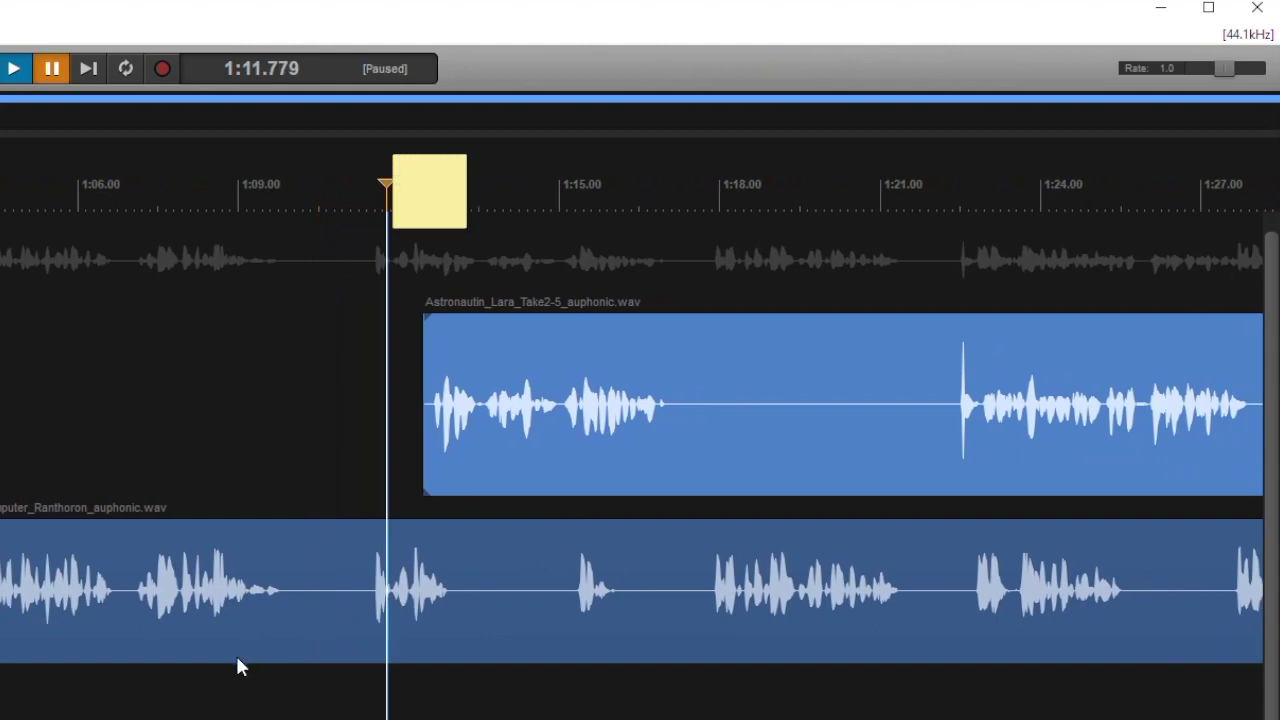
Step: Cut out the quiet tail of the Computer phrase between about 1:09.1 and 1:09.8 as a separate clip
click(235, 652)
key(space)
scroll(236, 650, up, 1)
scroll(236, 650, up, 2)
key(space)
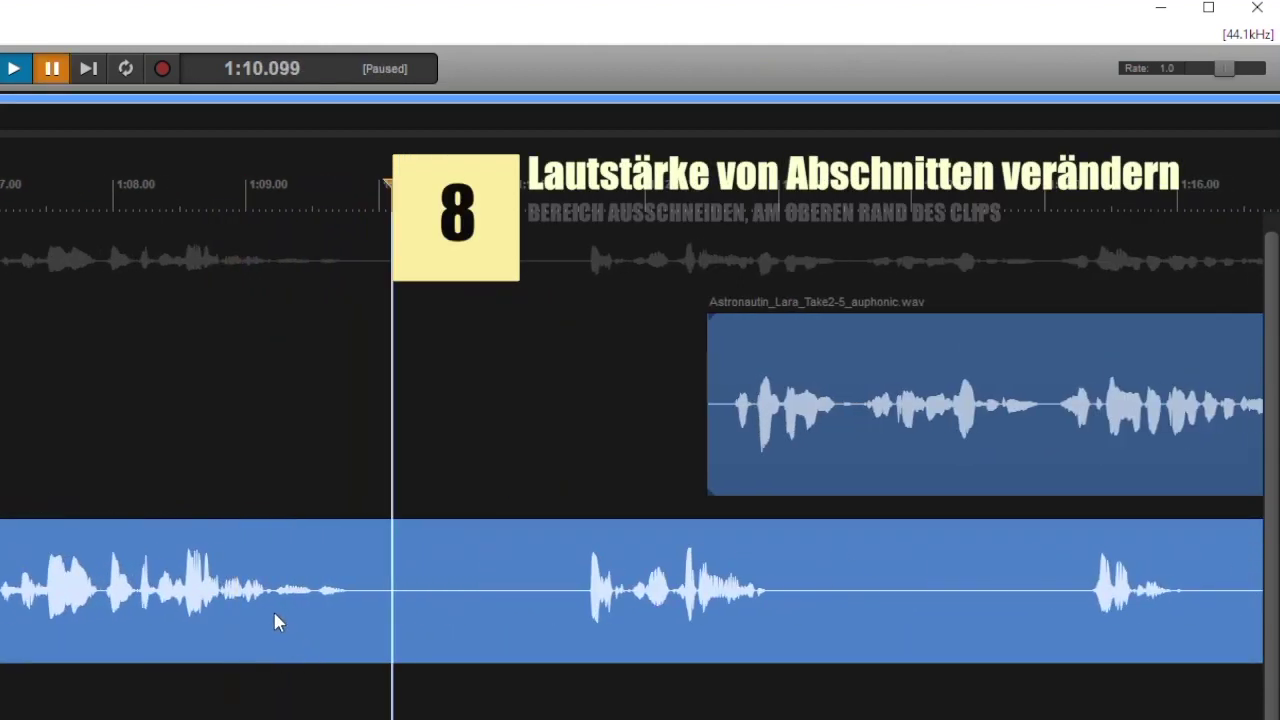
click(268, 616)
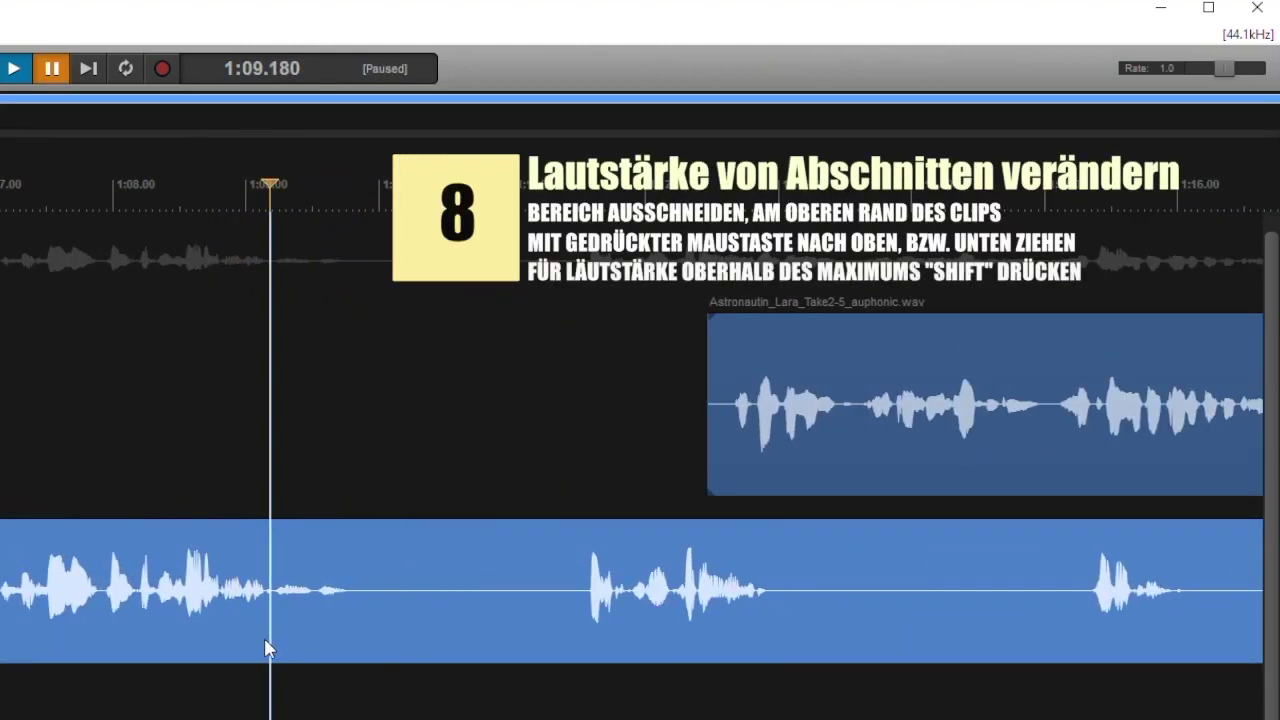
scroll(265, 635, up, 3)
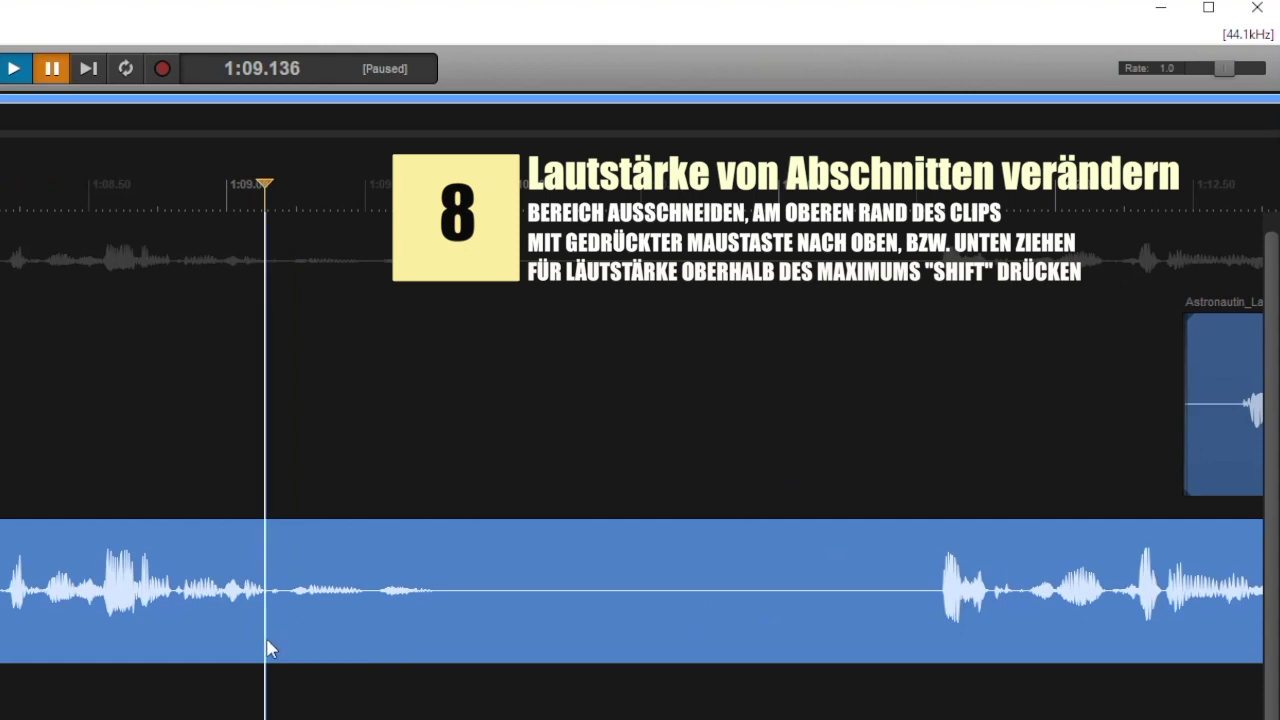
key(t)
key(s)
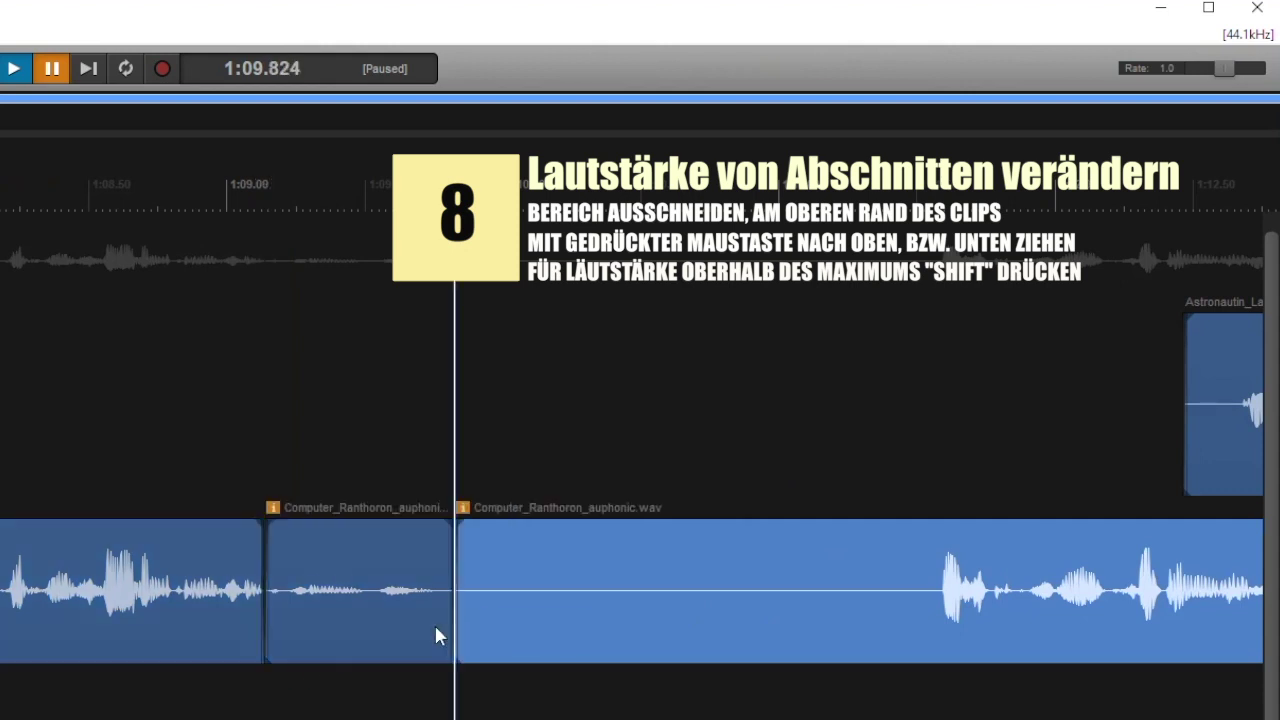
Step: Raise the volume of the short, quiet Computer clip and play the passage across it
drag(364, 519, 366, 326)
click(71, 680)
key(space)
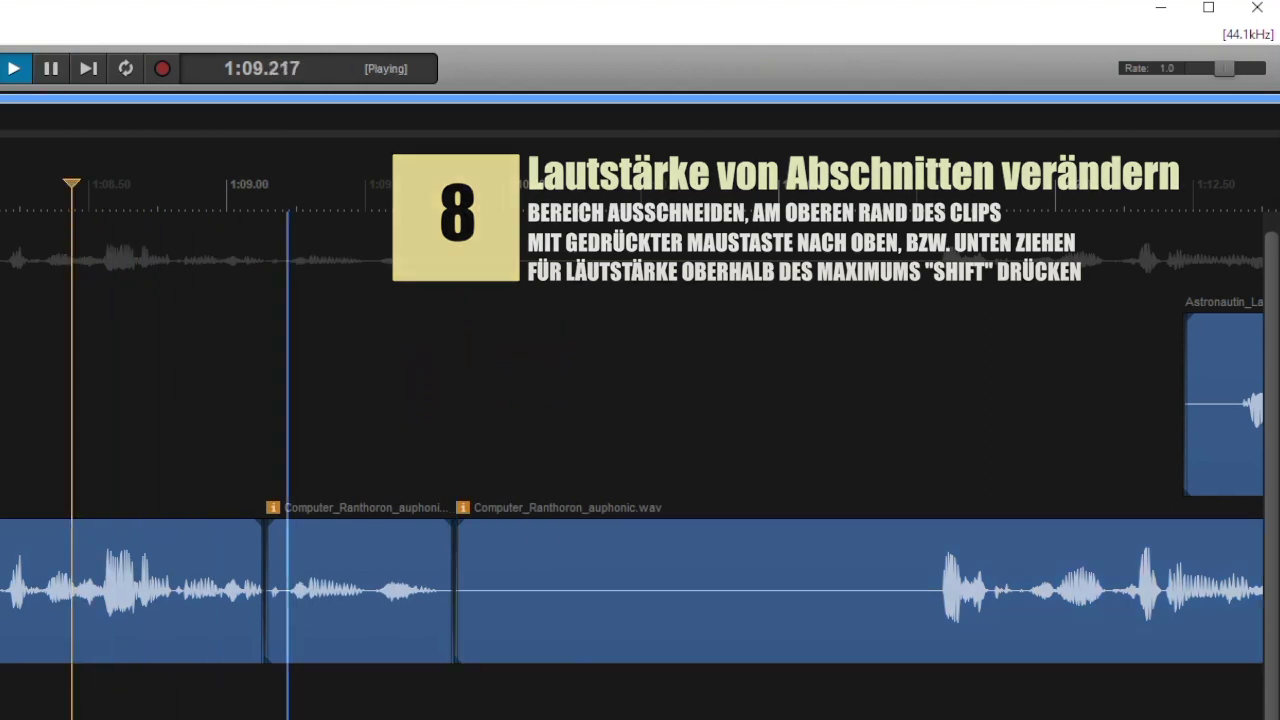
key(space)
scroll(551, 654, down, 4)
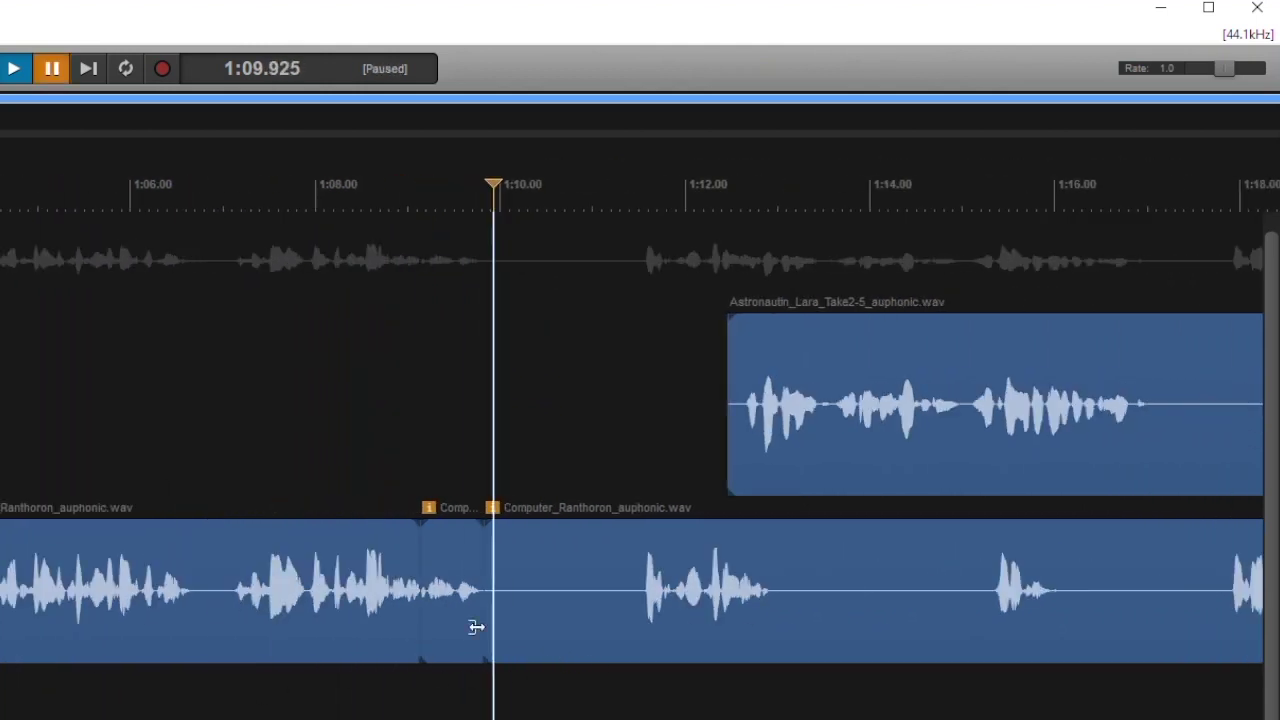
Step: Trim the leading silence from the next Computer item and move the Astronautin item ahead of it
click(519, 623)
drag(493, 624, 878, 630)
drag(1070, 466, 636, 484)
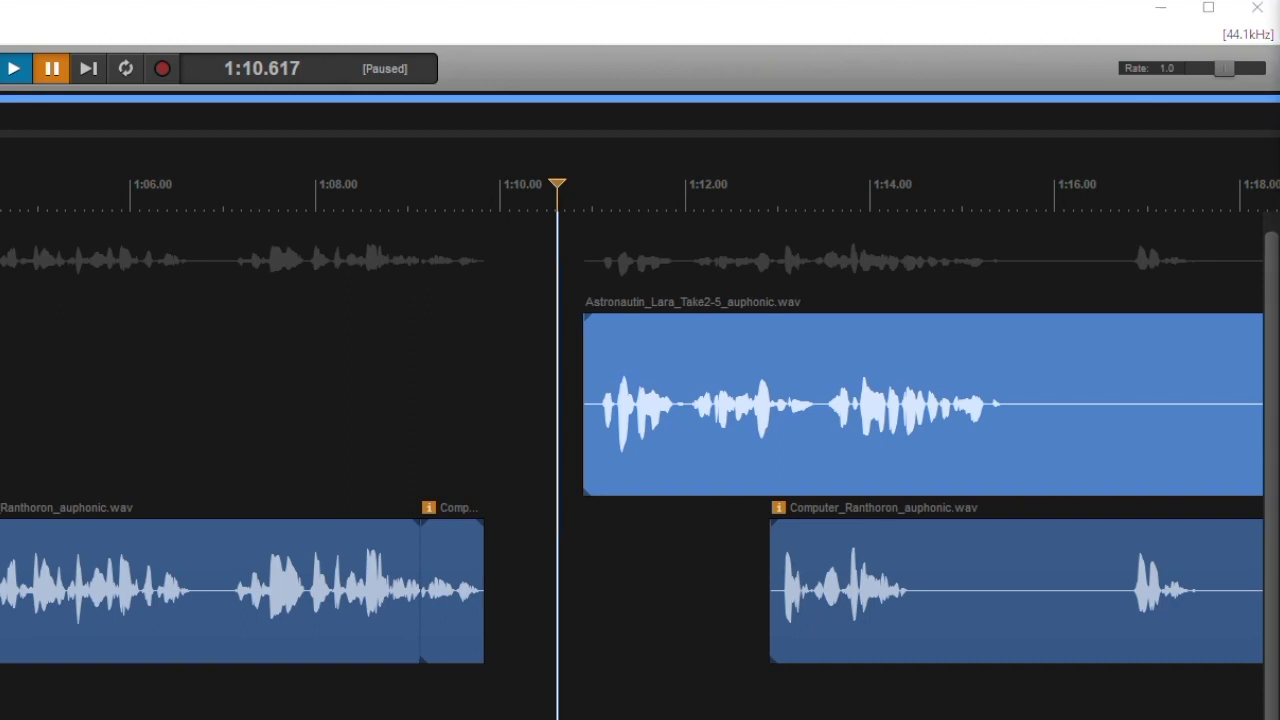
Step: Place the Astronautin item at about 1:10 and the Computer item at about 1:15, and play the sequence
drag(652, 462, 560, 457)
drag(780, 620, 1058, 608)
drag(642, 459, 619, 471)
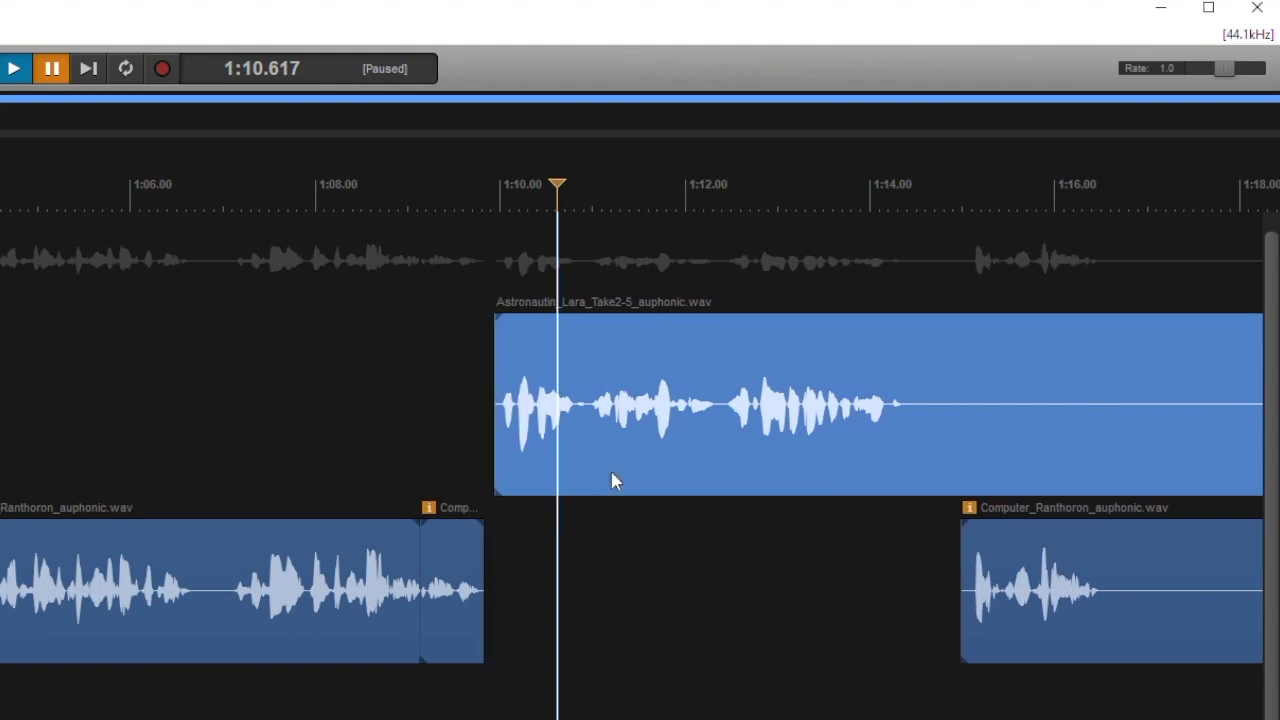
key(space)
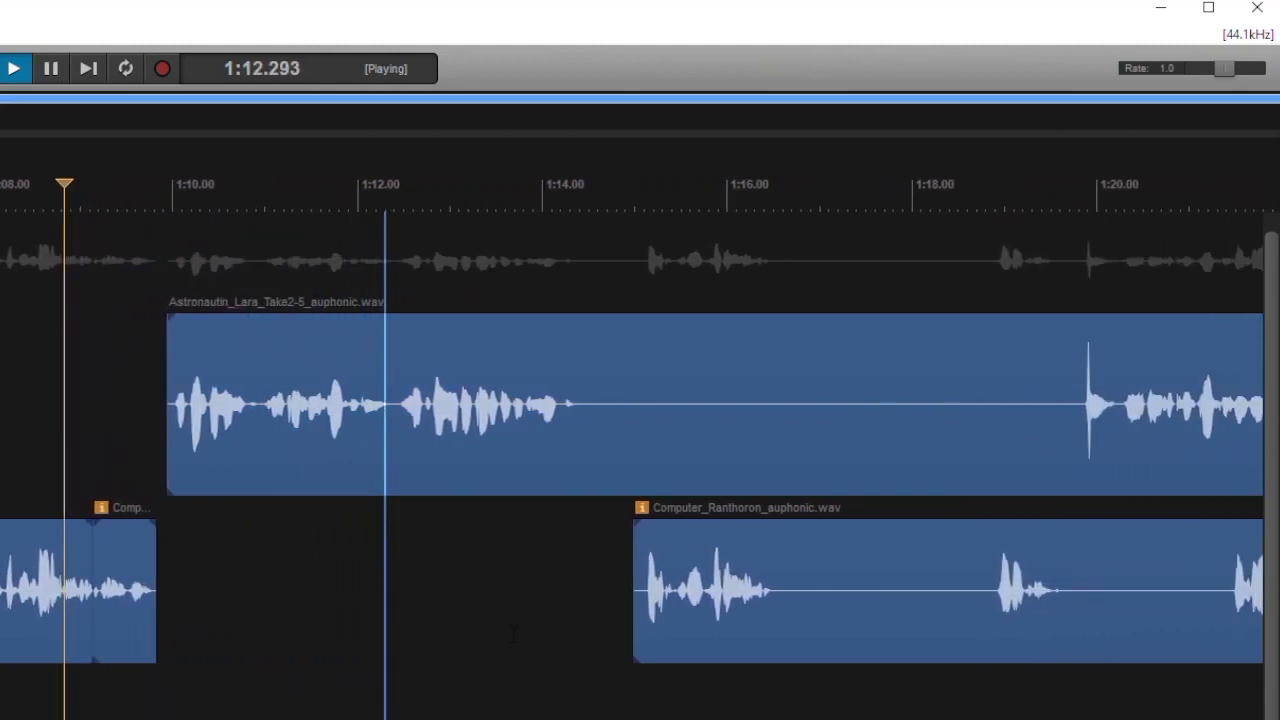
Step: Split the Astronautin item at about 1:14.4, placing the Computer item at about 1:14.6 and the next Astronautin item at about 1:18.4
key(space)
click(385, 441)
key(t)
drag(877, 610, 542, 610)
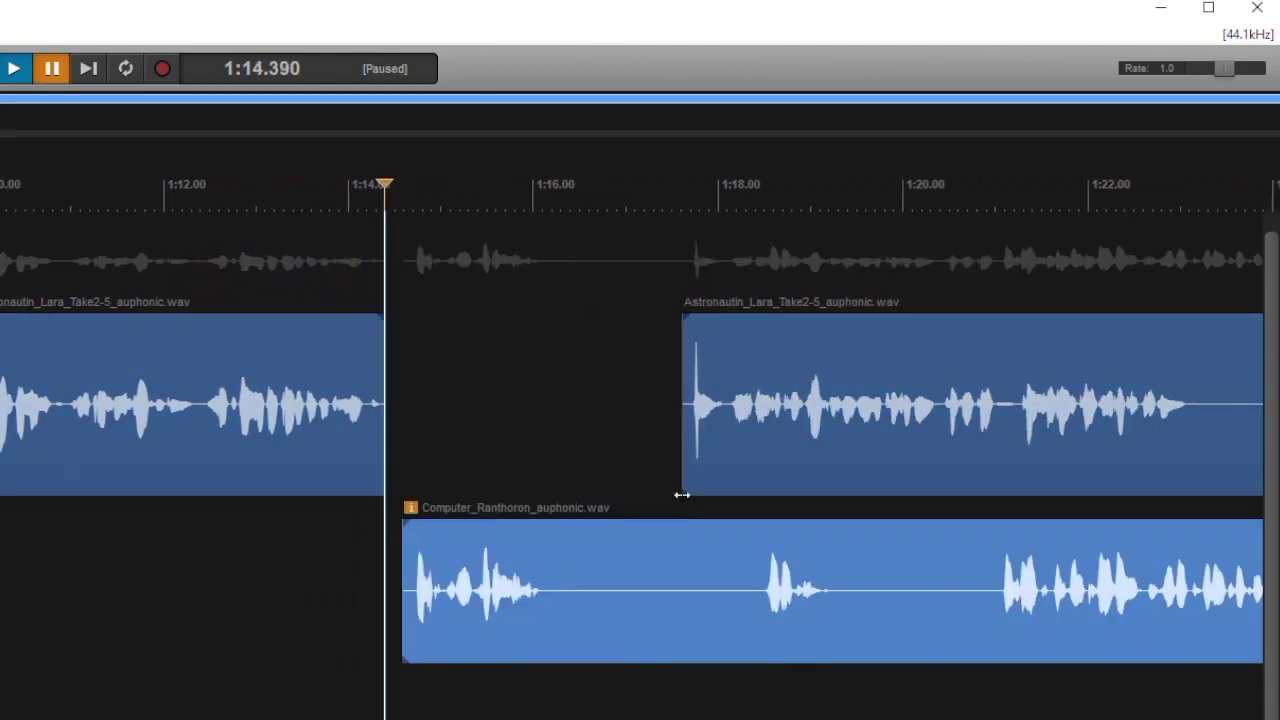
drag(782, 422, 858, 422)
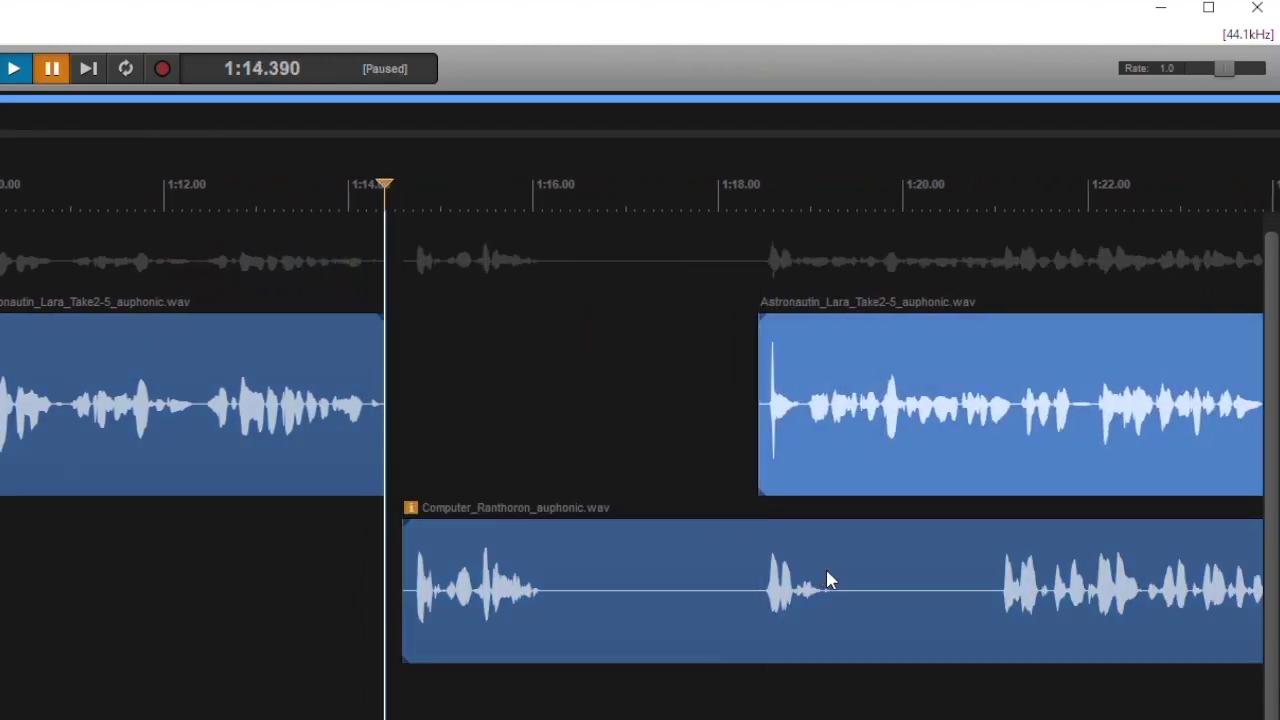
Step: Play the short Computer phrase and split the Computer item after it at about 1:16.1
drag(474, 598, 469, 598)
click(361, 679)
key(space)
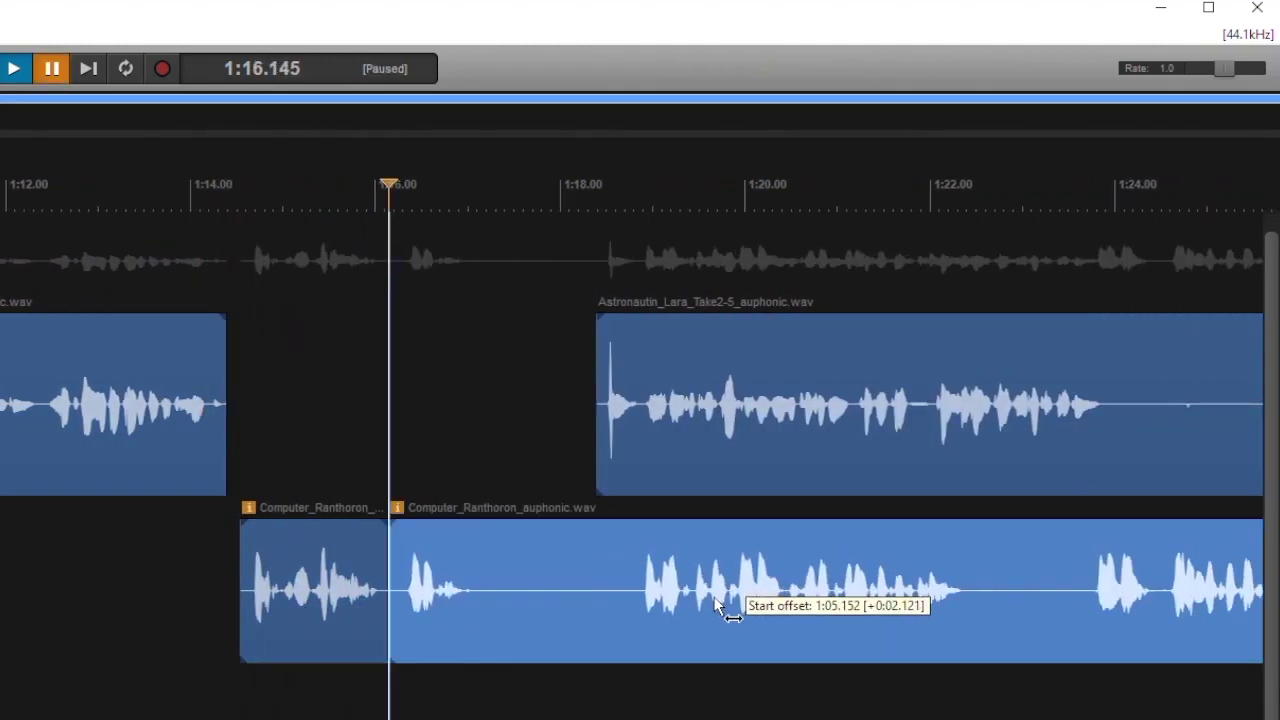
Step: Move the Astronautin item to about 1:17.1 and the remaining Computer item to about 1:23, marking the gap at about 1:16.4
drag(714, 599, 1004, 599)
drag(1061, 457, 648, 465)
click(416, 247)
key(space)
drag(656, 640, 995, 617)
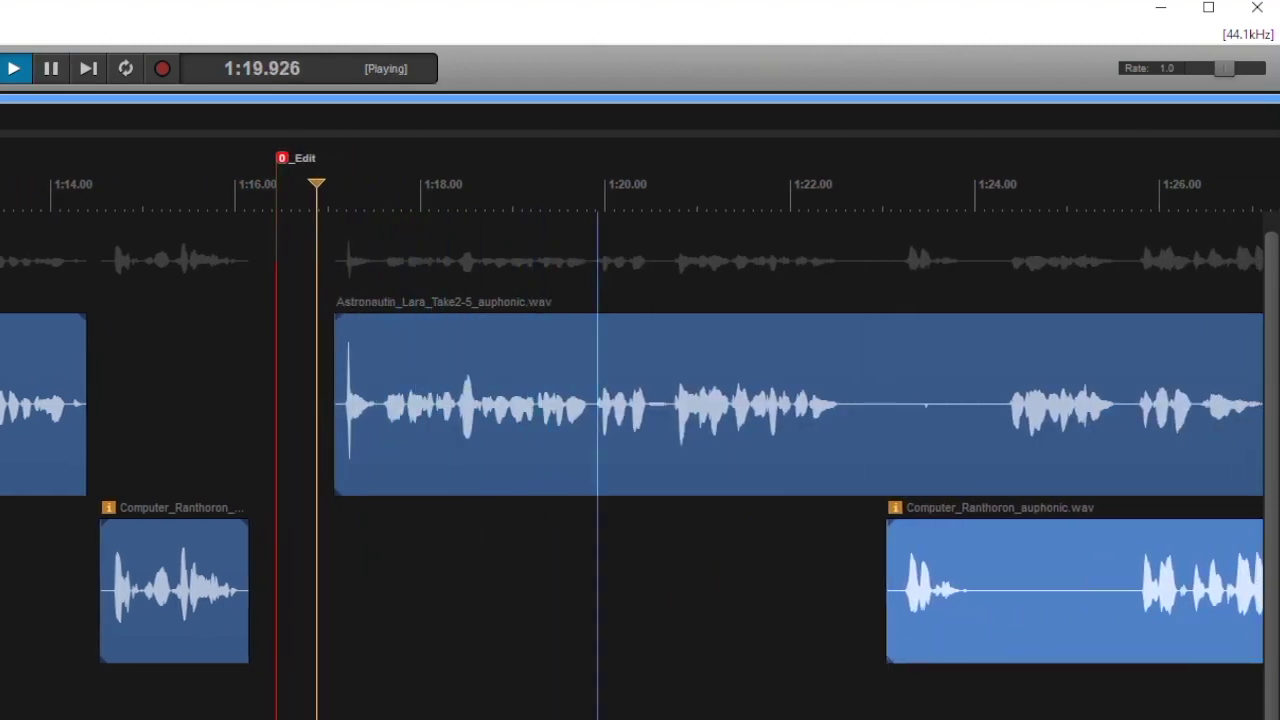
Step: Locate the short pause in the Astronautin item and split the item there at about 1:19.9
key(space)
click(597, 560)
key(space)
key(space)
scroll(327, 538, up, 1)
scroll(332, 500, up, 4)
click(332, 438)
key(t)
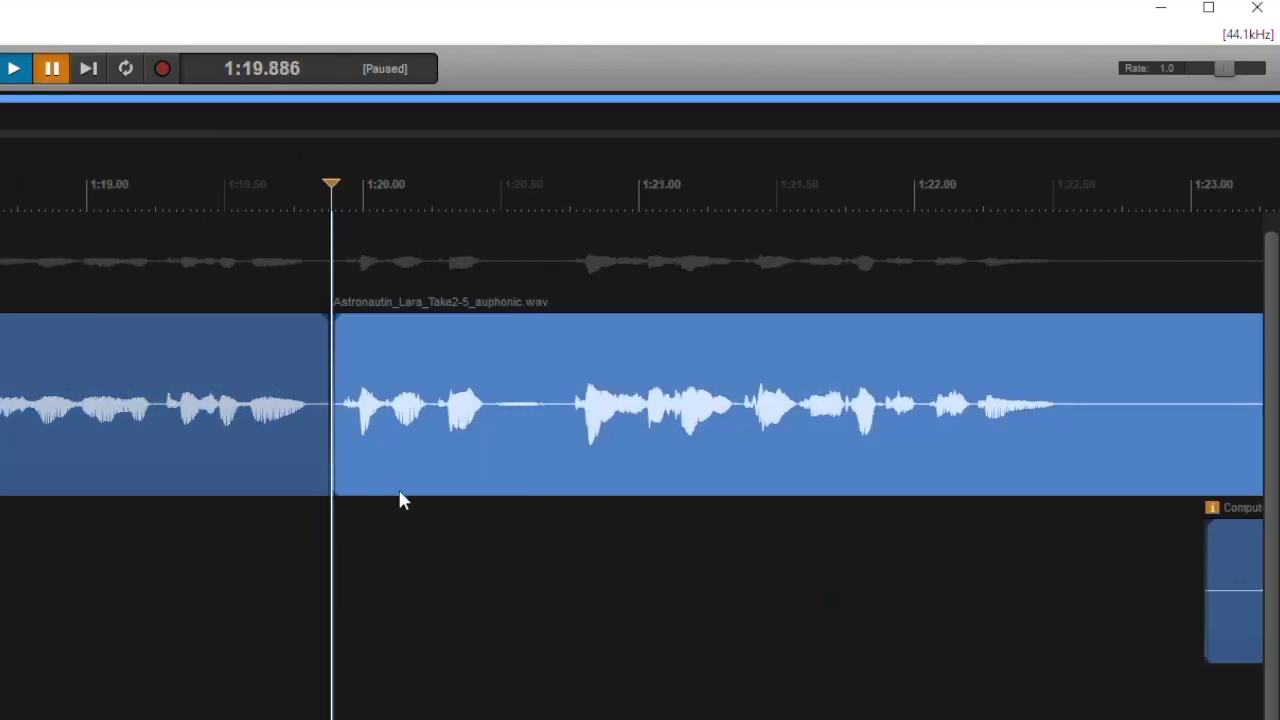
Step: Lengthen the pause by moving the second Astronautin part to about 1:20.3, playing the transition to check it
drag(403, 467, 458, 464)
key(space)
scroll(147, 567, down, 4)
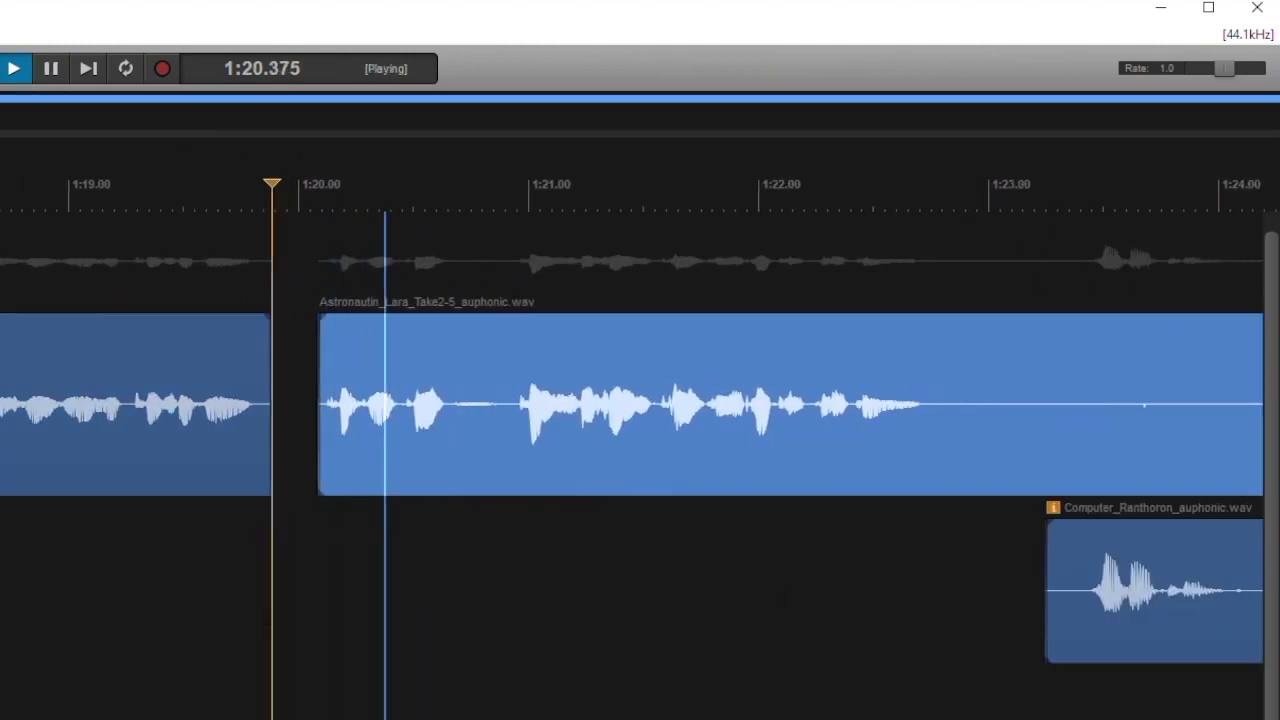
key(space)
click(76, 573)
key(space)
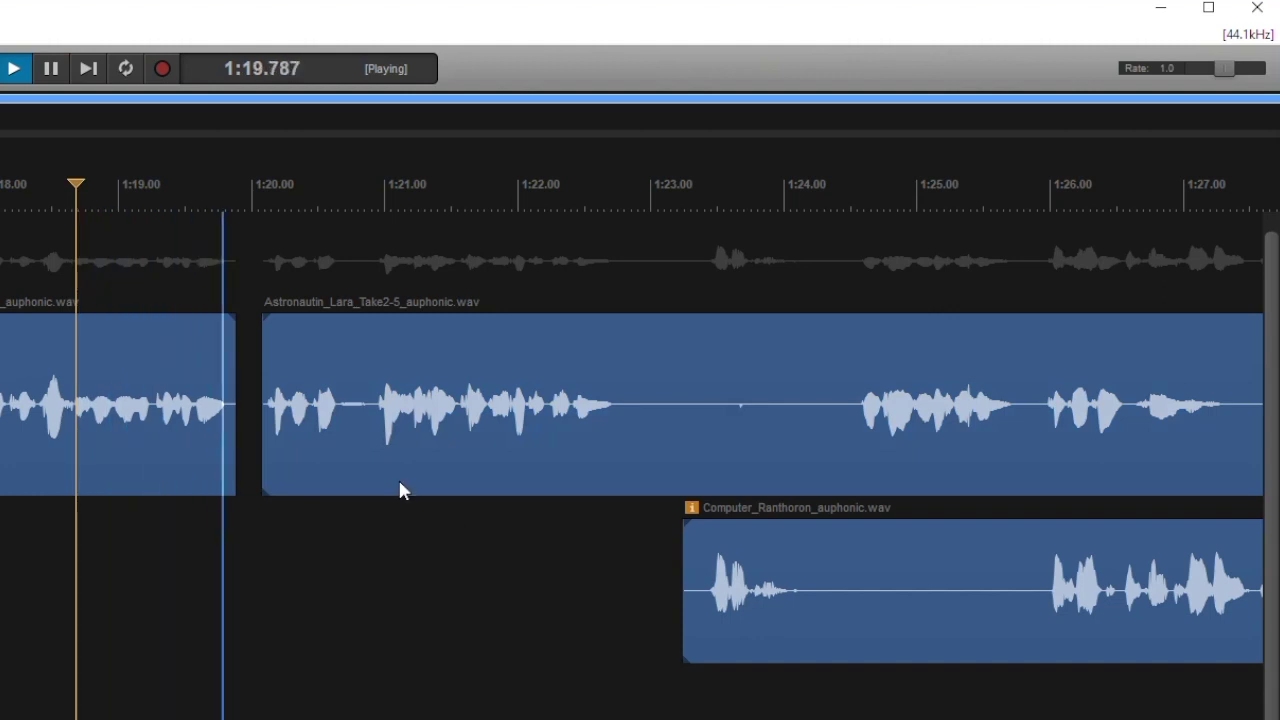
key(space)
drag(417, 489, 447, 483)
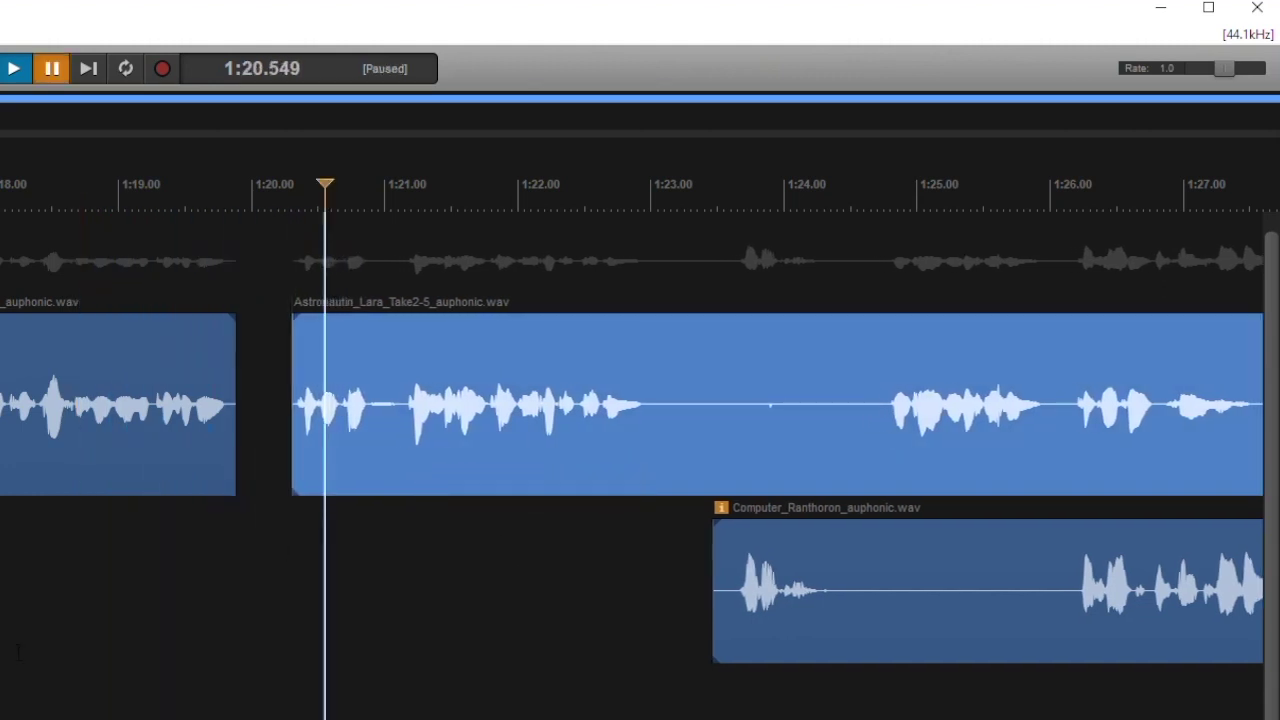
click(18, 652)
key(space)
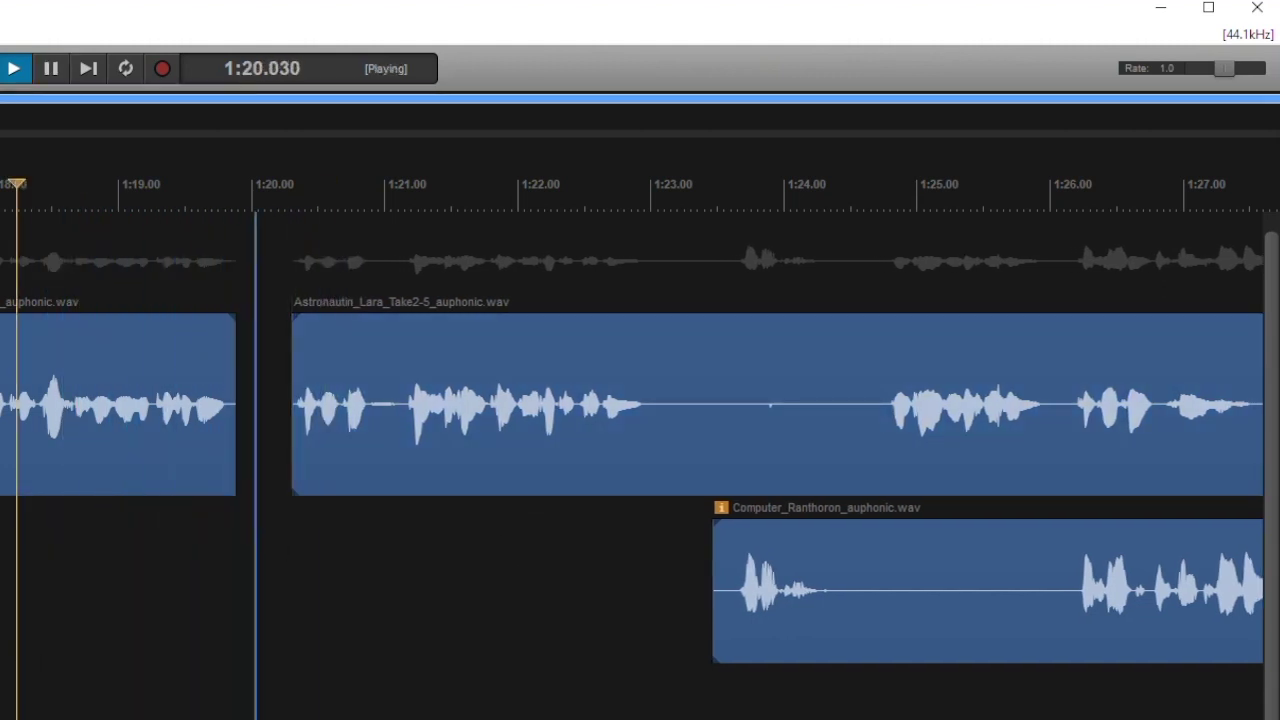
Step: Move the Computer item to about 1:24.2 and split the Astronautin item at about 1:23.0
scroll(191, 673, down, 1)
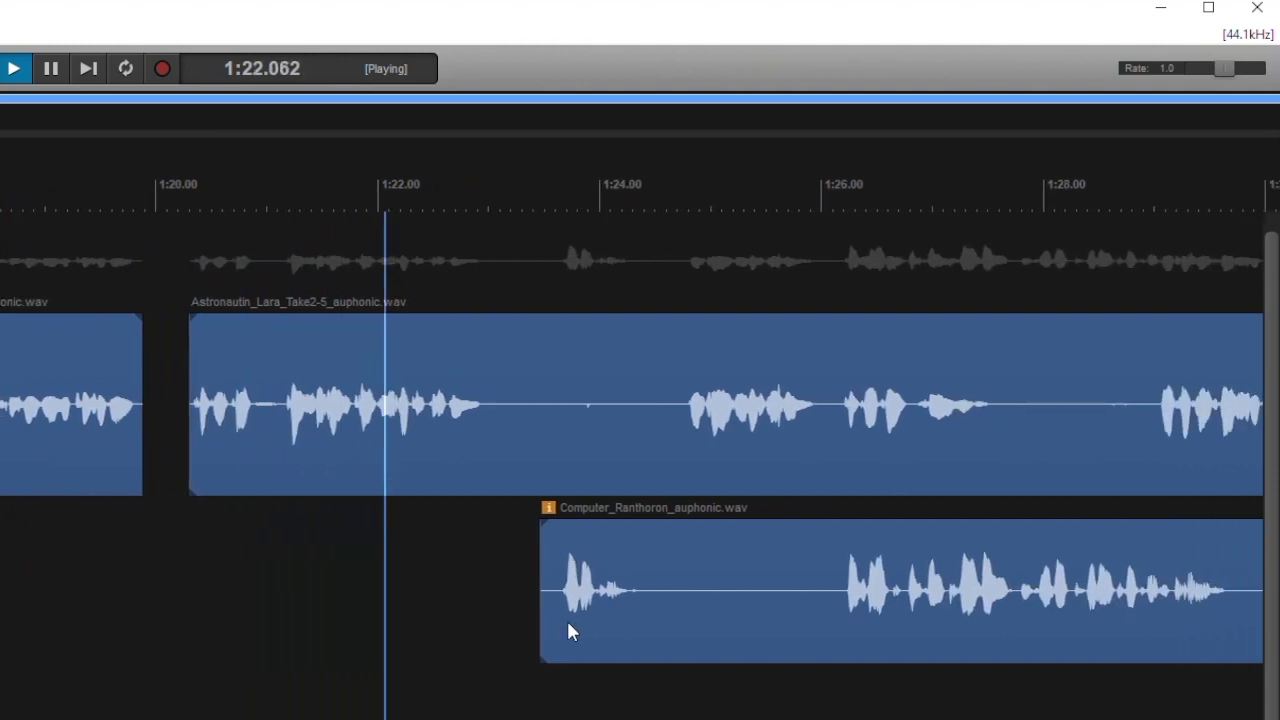
drag(578, 609, 642, 617)
key(space)
click(430, 456)
key(s)
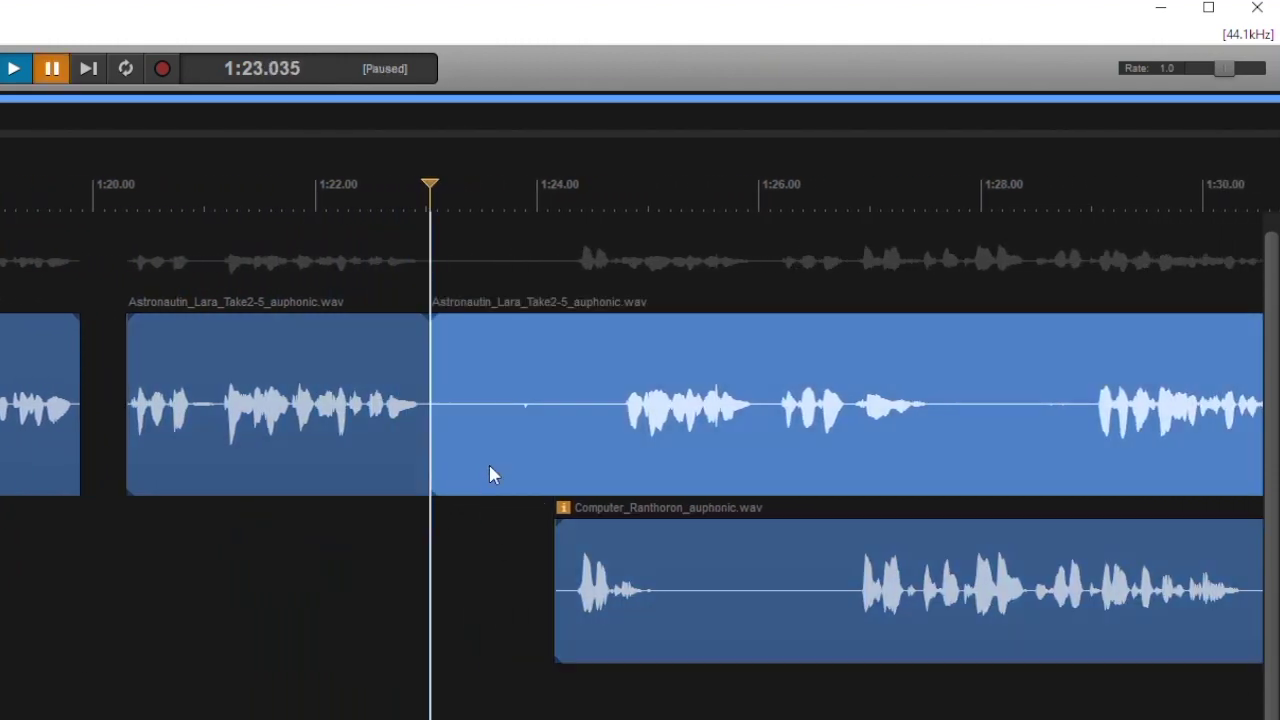
Step: Trim the silence before the next Astronautin phrase, and move the Computer item to about 1:23.2
mouse_move(782, 451)
mouse_down()
mouse_move(600, 455)
mouse_move(780, 471)
mouse_up()
drag(837, 600, 593, 602)
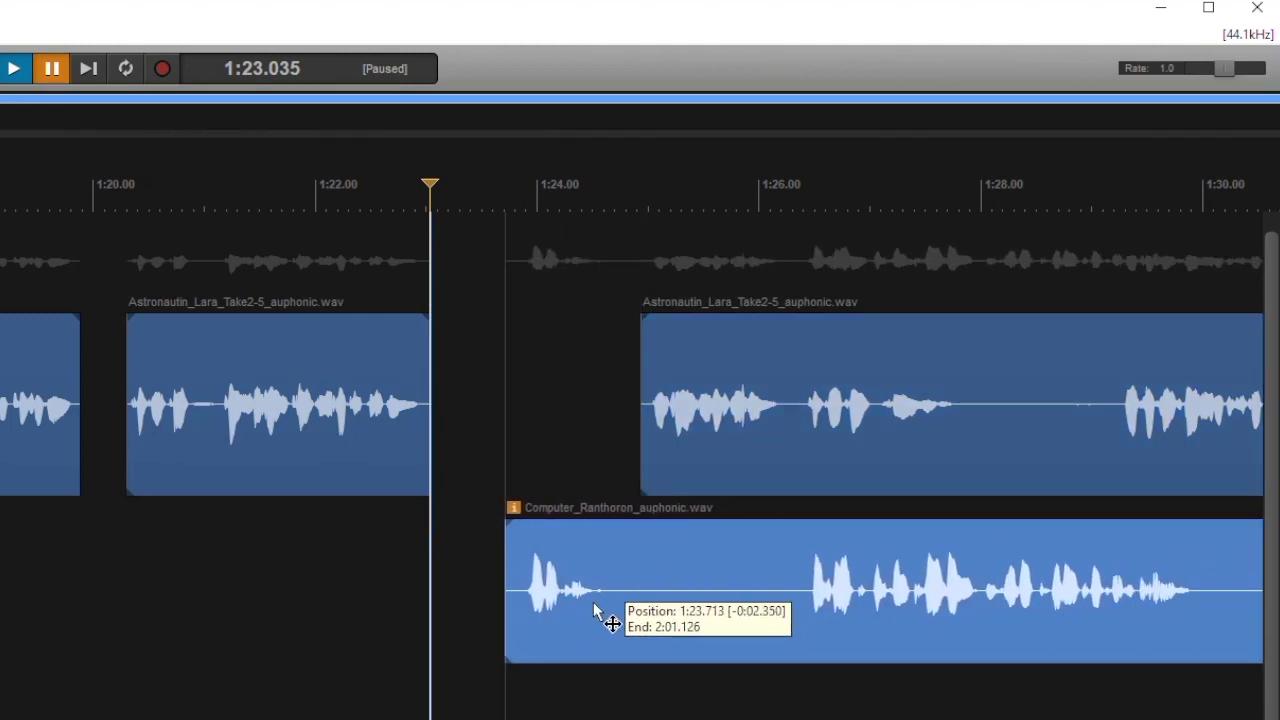
drag(593, 602, 533, 591)
drag(597, 620, 583, 625)
click(361, 630)
key(space)
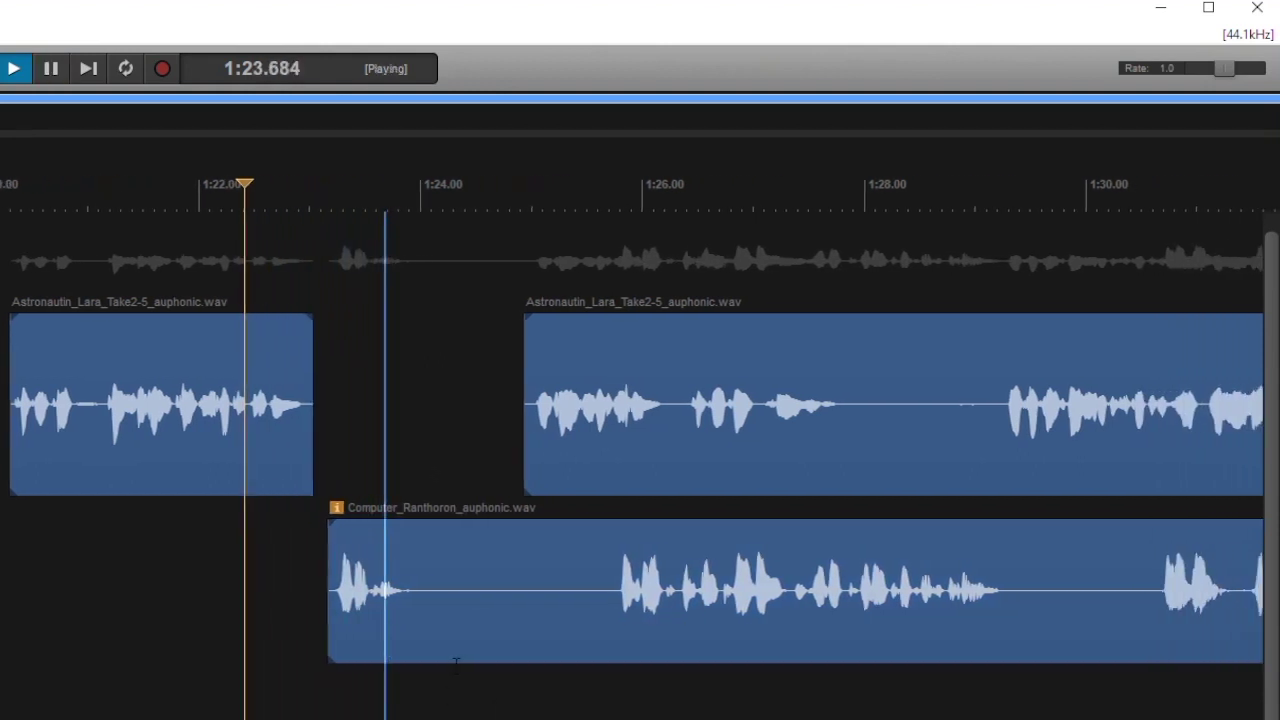
Step: Split the Computer item at about 1:24.0, moving its remainder to about 1:27.5 and the Astronautin item to about 1:24.4
key(space)
click(393, 611)
key(s)
drag(487, 655, 739, 594)
drag(896, 458, 606, 471)
drag(749, 586, 909, 600)
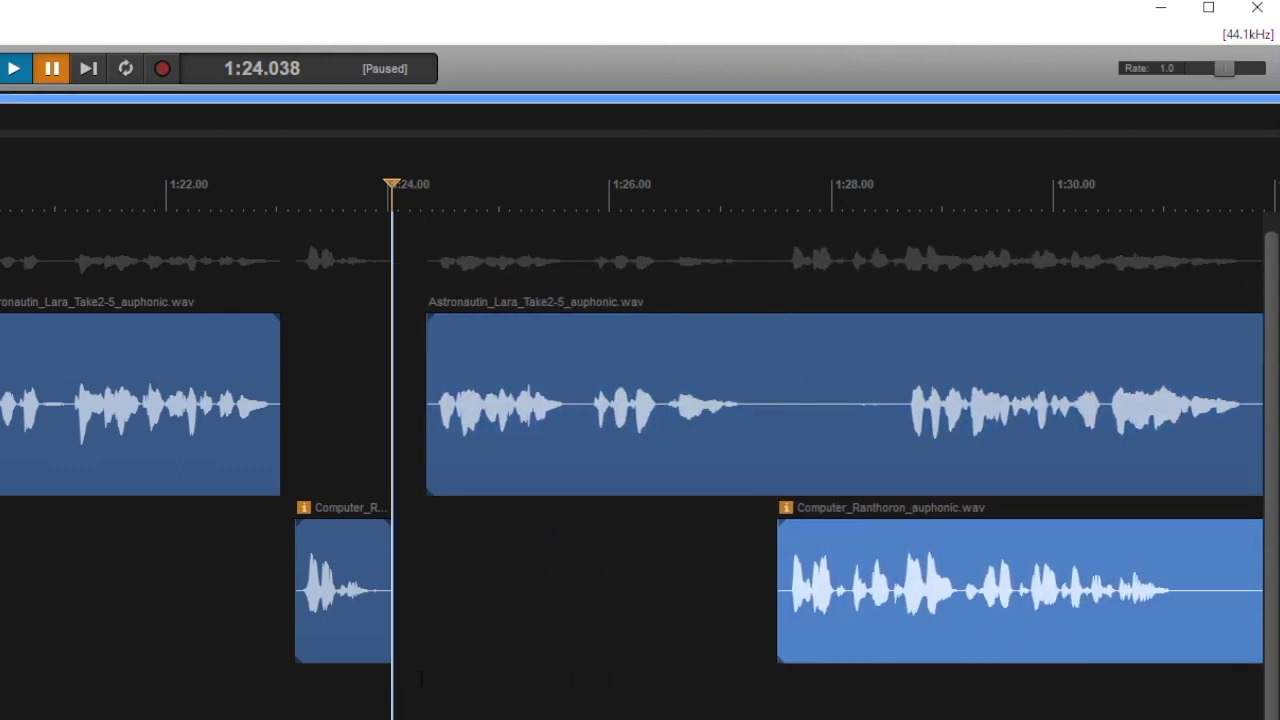
Step: Play from the short Computer phrase and move the following Astronautin item to about 1:25.1 to widen the gap
click(305, 710)
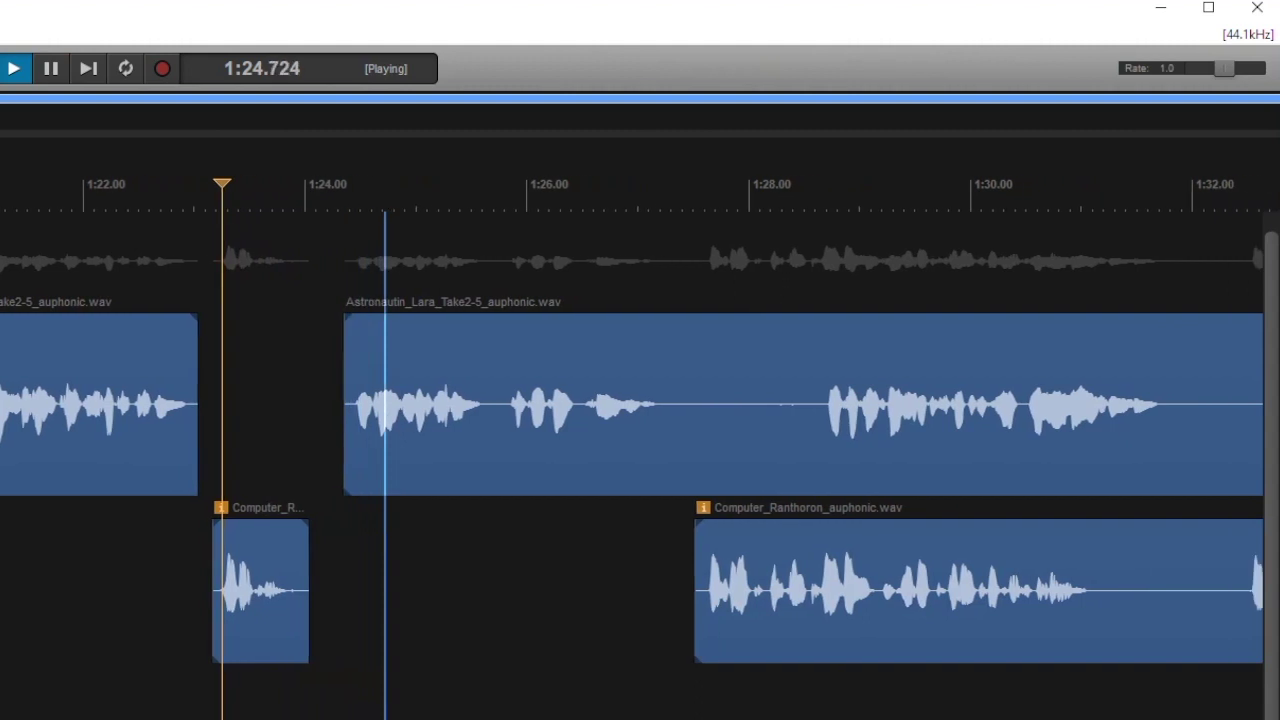
key(space)
drag(366, 469, 460, 470)
click(281, 430)
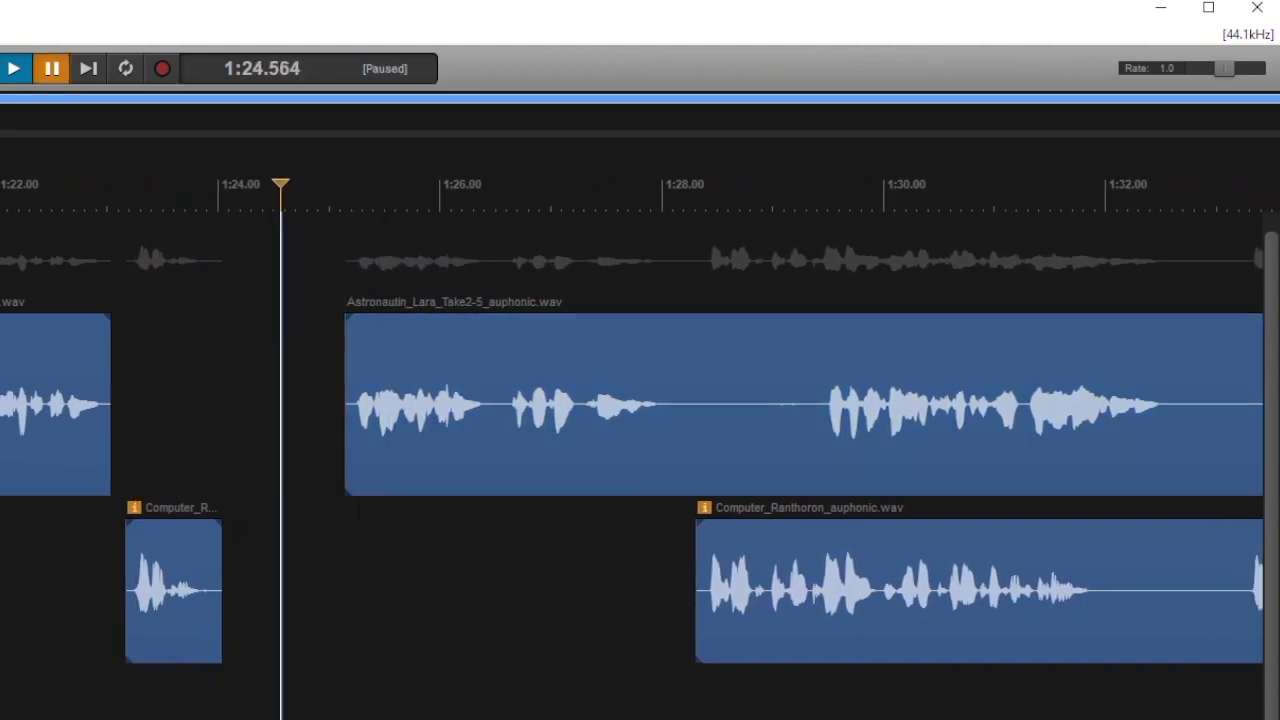
Step: Move the Astronautin item to about 1:25.0, play the transition, and split it after the phrase at about 1:28.0
drag(463, 478, 451, 470)
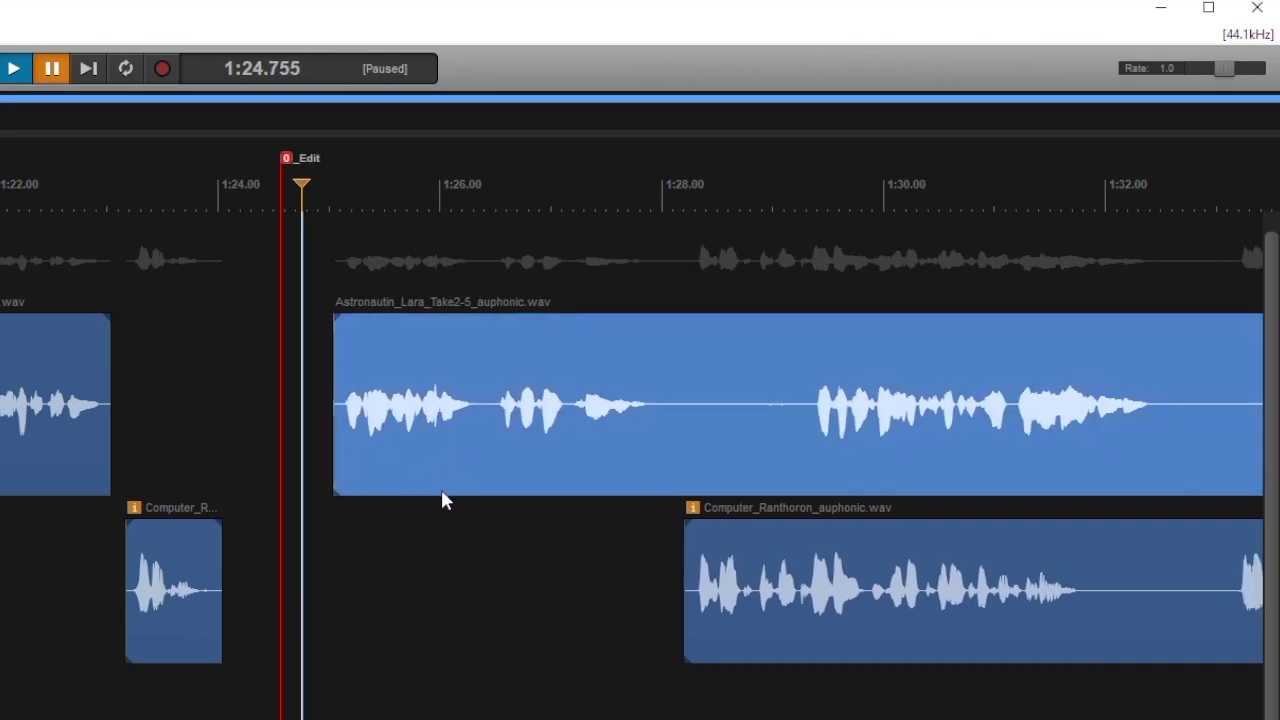
click(481, 502)
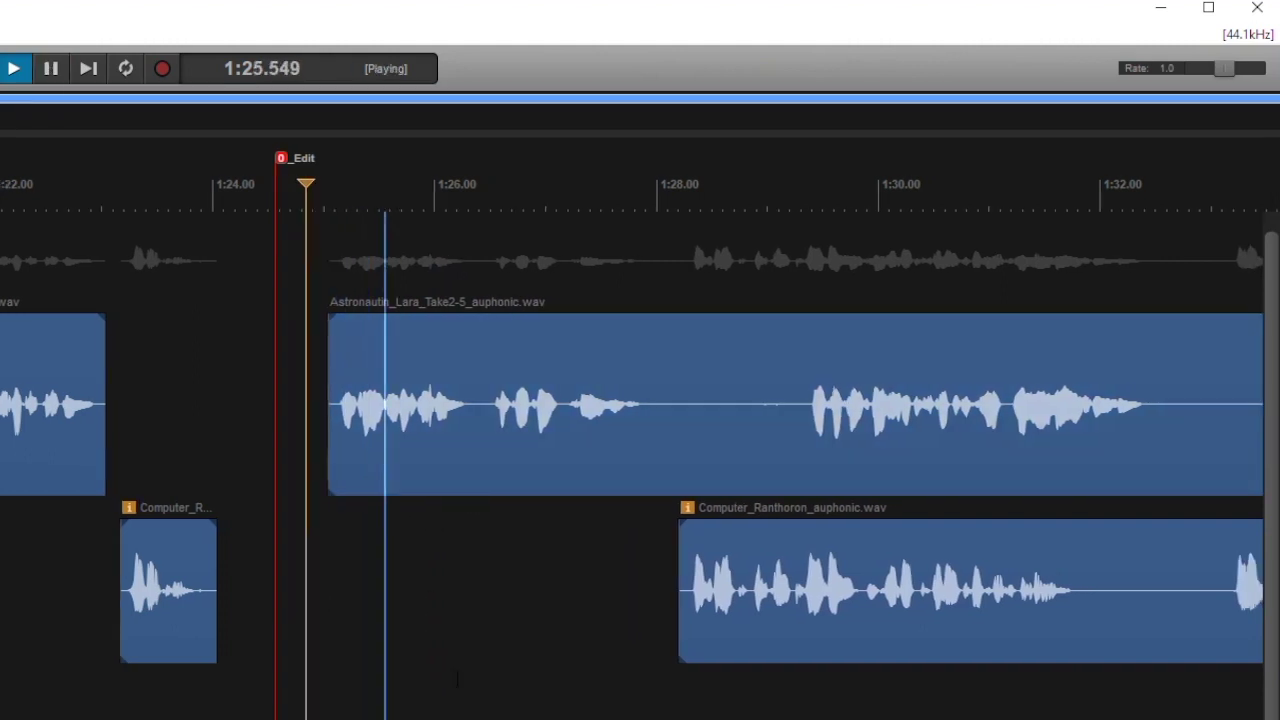
key(space)
click(402, 460)
key(s)
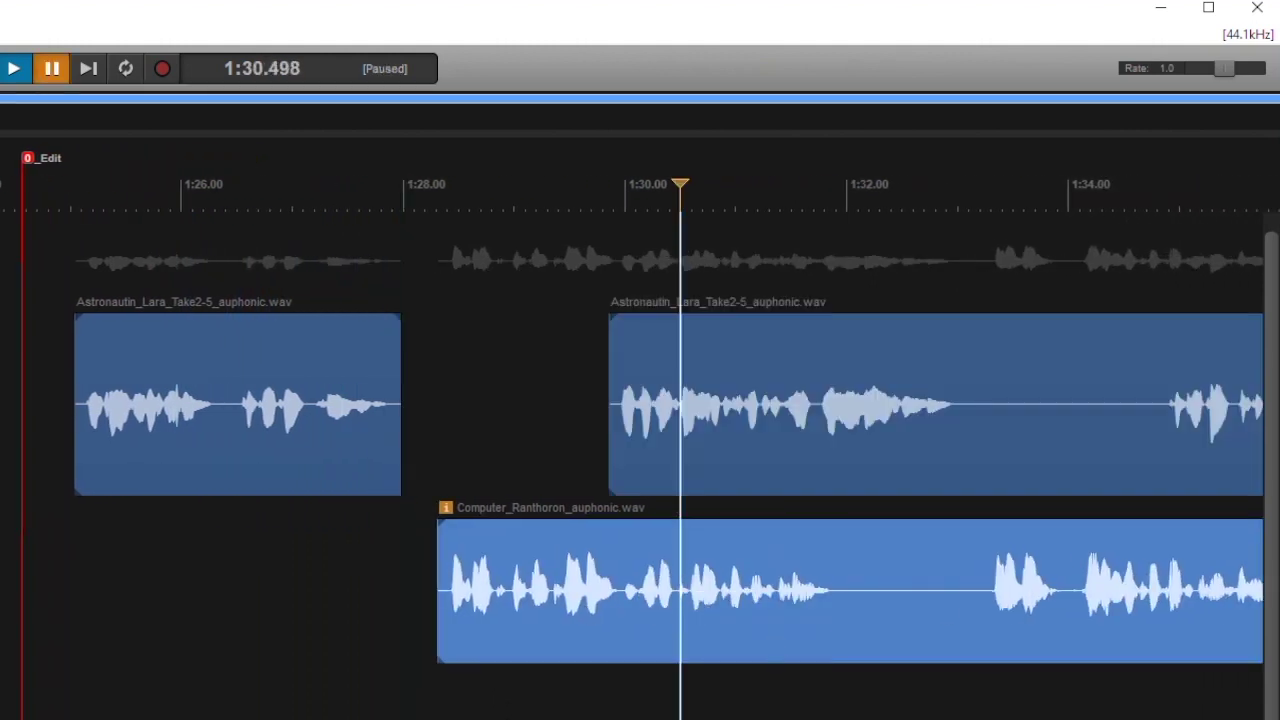
Step: Push the next Astronautin item back and split the Computer item at about 1:32.1, placing its remainder at about 1:32.5
scroll(640, 460, down, 2)
drag(514, 466, 682, 466)
click(211, 540)
key(space)
click(554, 544)
key(s)
drag(765, 652, 864, 652)
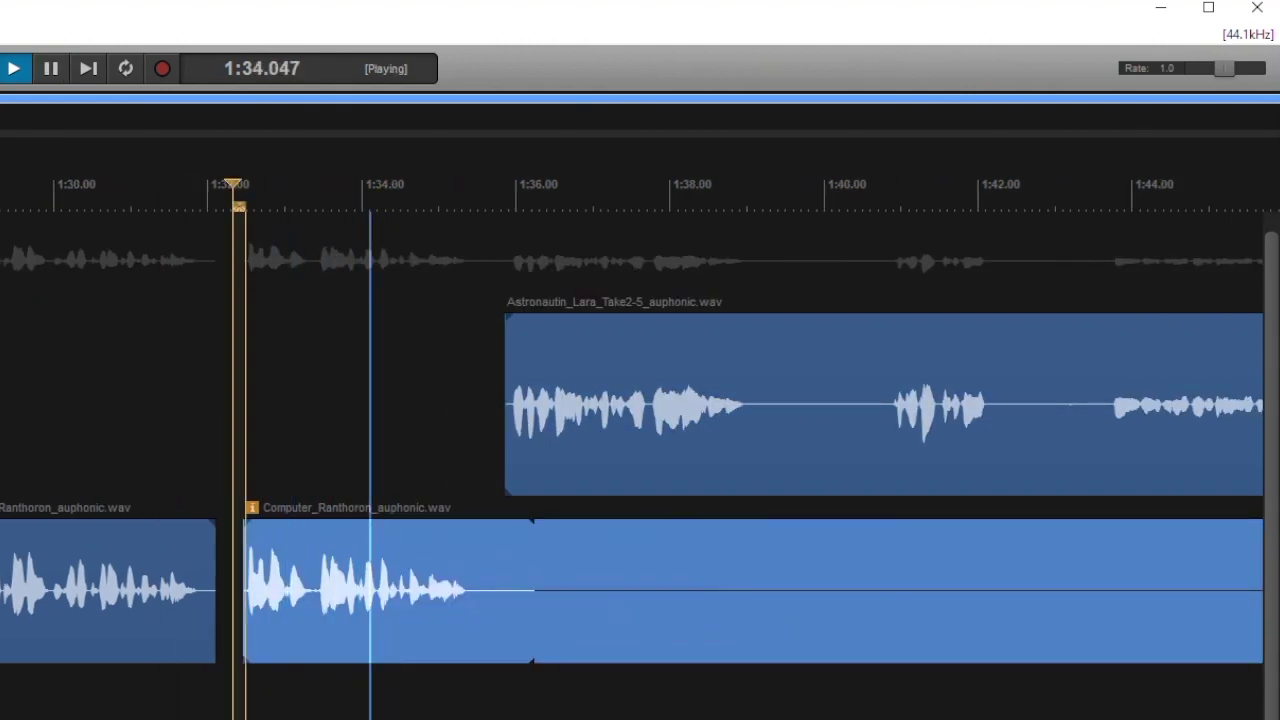
Step: Split the Computer item after its last phrase at about 1:35.5, and move the next Astronautin item to about 1:36.7
key(space)
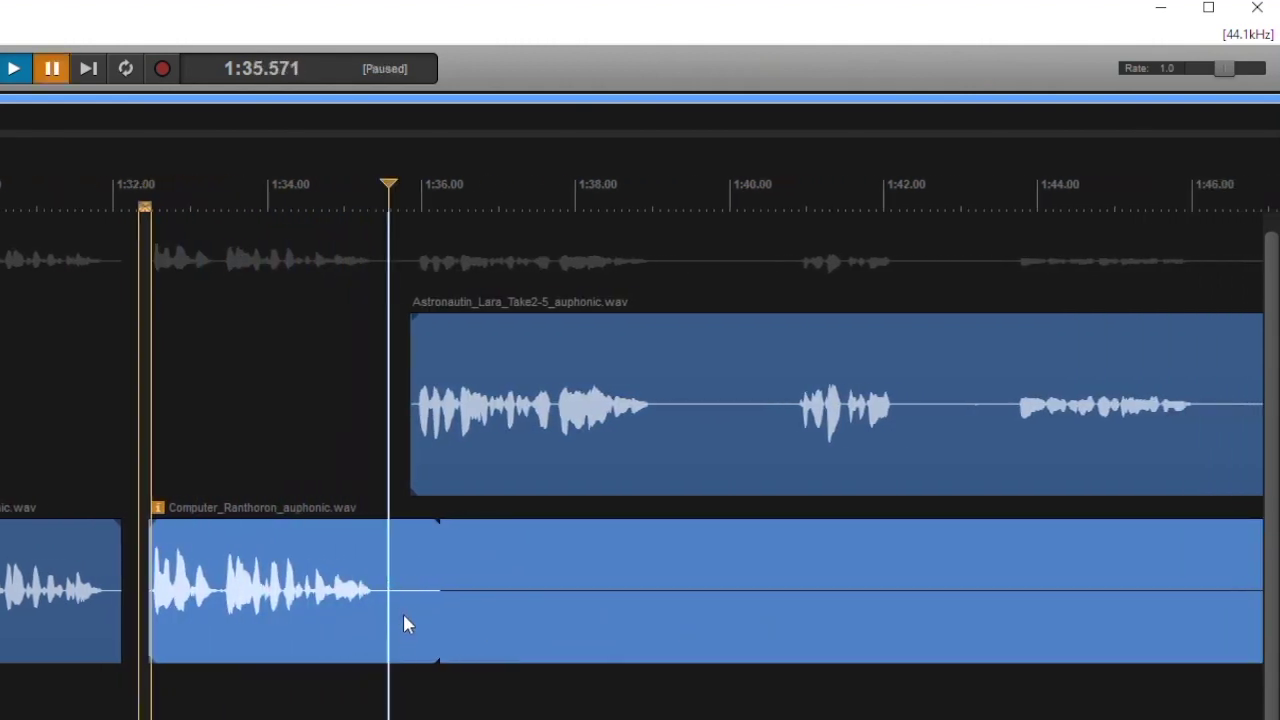
key(s)
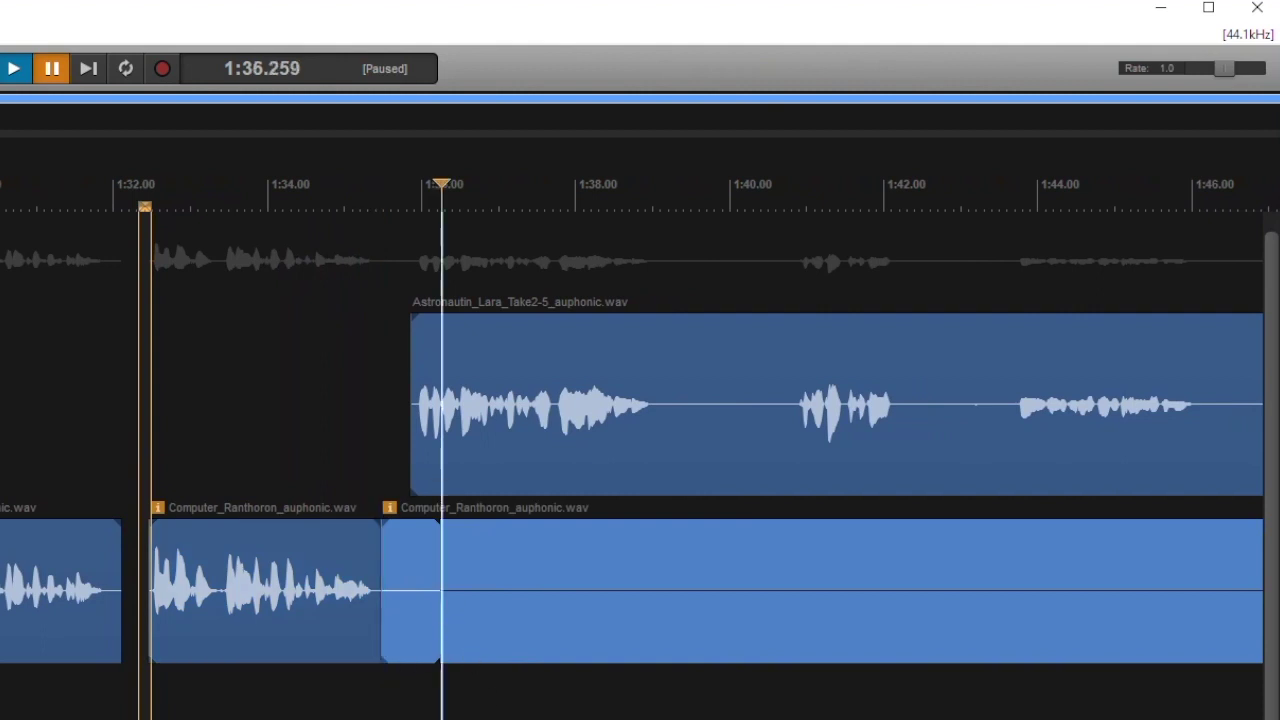
drag(508, 624, 796, 612)
drag(904, 441, 681, 449)
Step: Delete the leftover silent Computer item after the last Computer phrase
scroll(702, 494, down, 1)
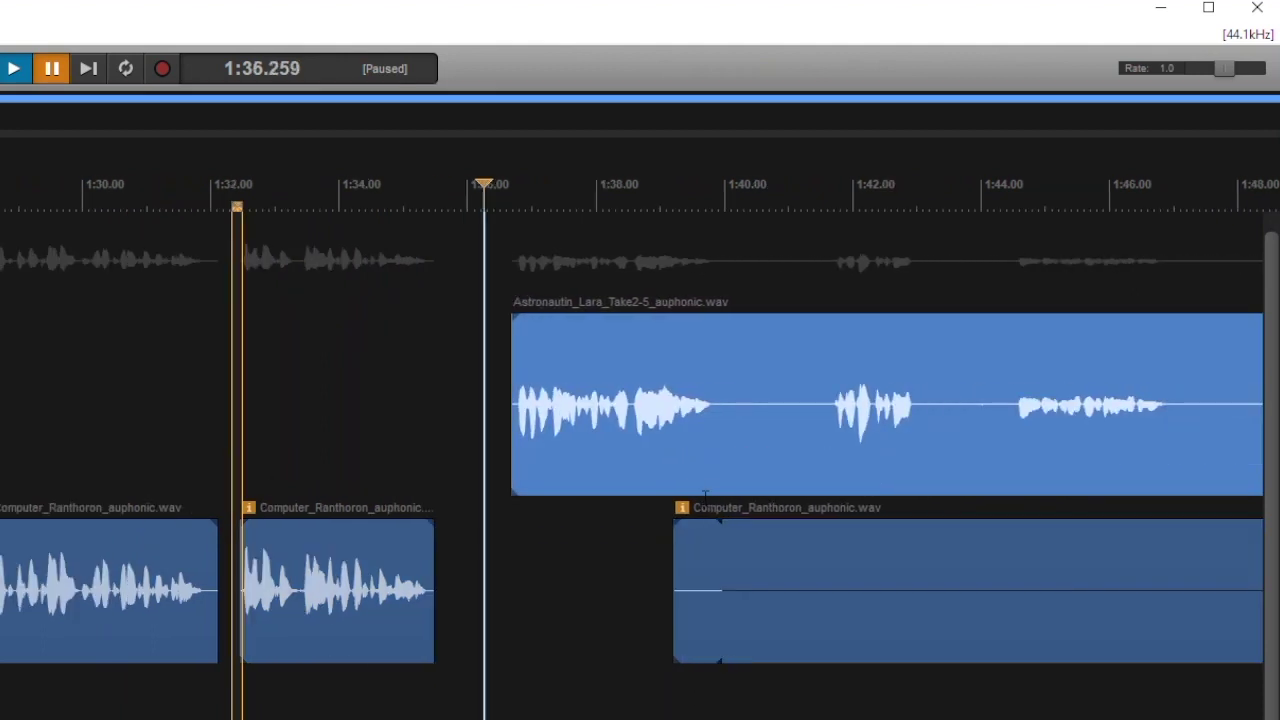
scroll(794, 557, down, 5)
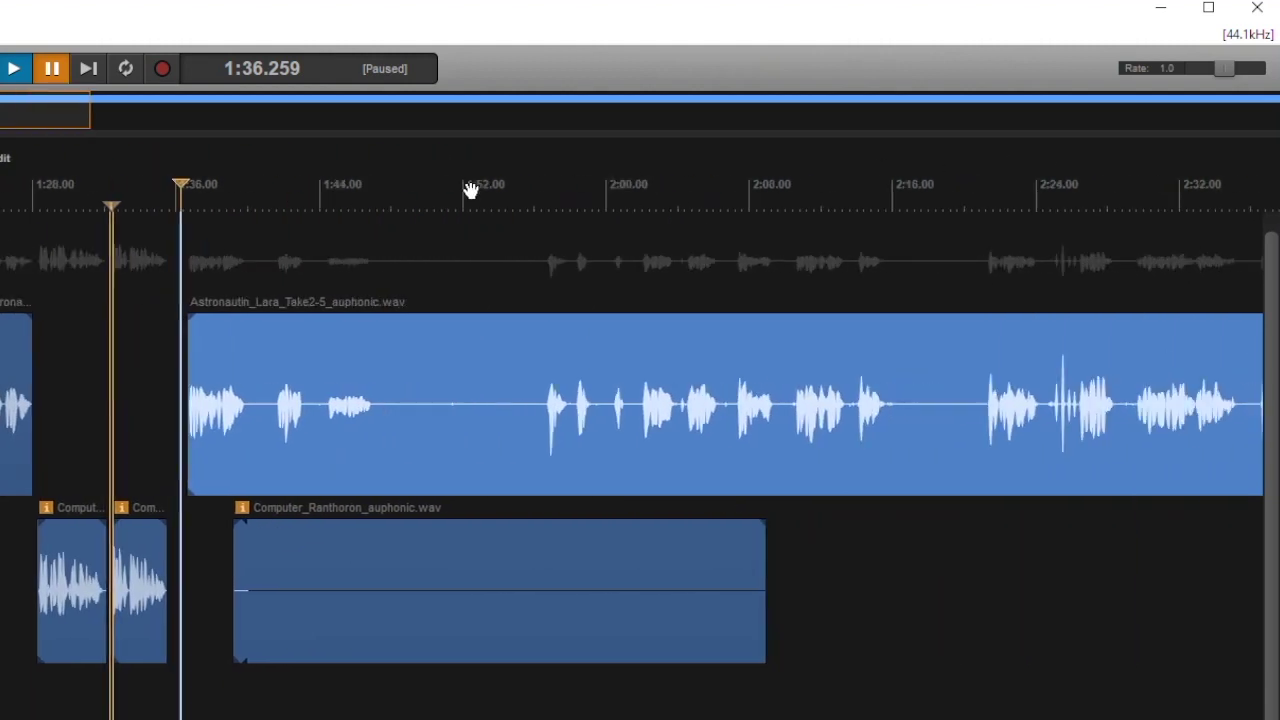
drag(471, 190, 340, 192)
click(327, 580)
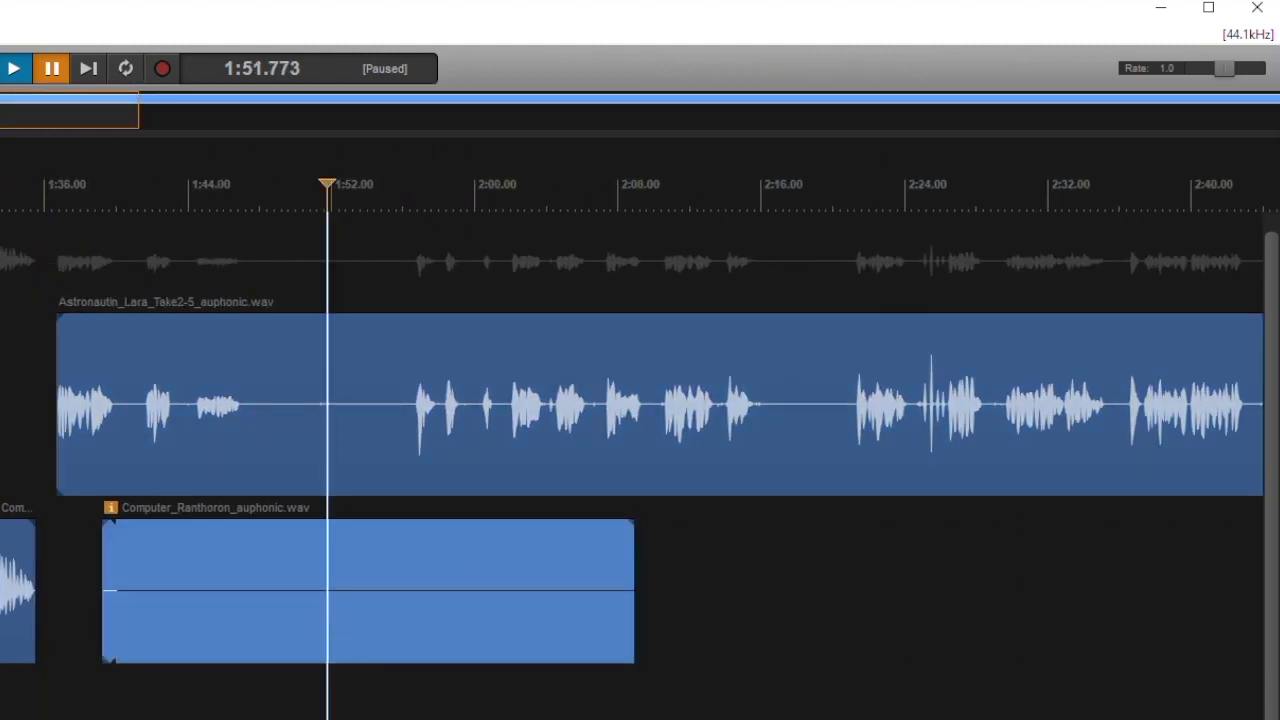
click(424, 560)
key(Delete)
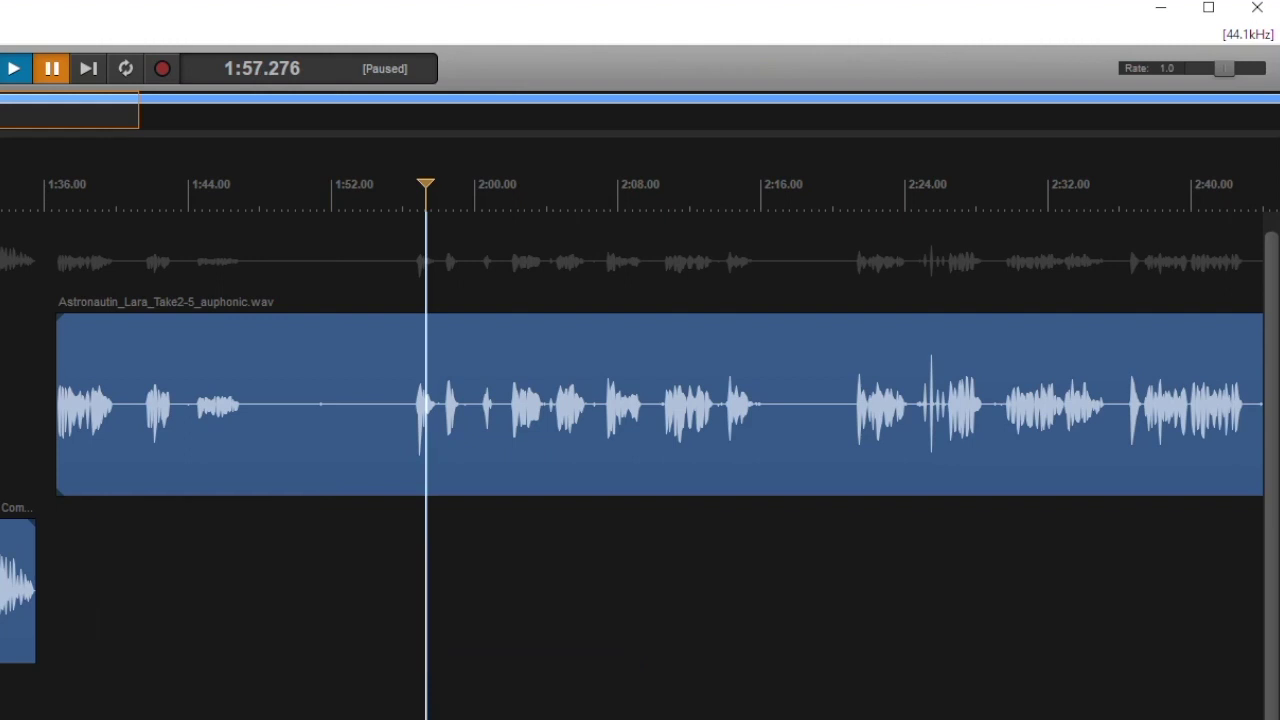
Step: Play the Astronautin phrase from about 1:36.3 and split the item after it at about 1:40.0
scroll(640, 430, up, 4)
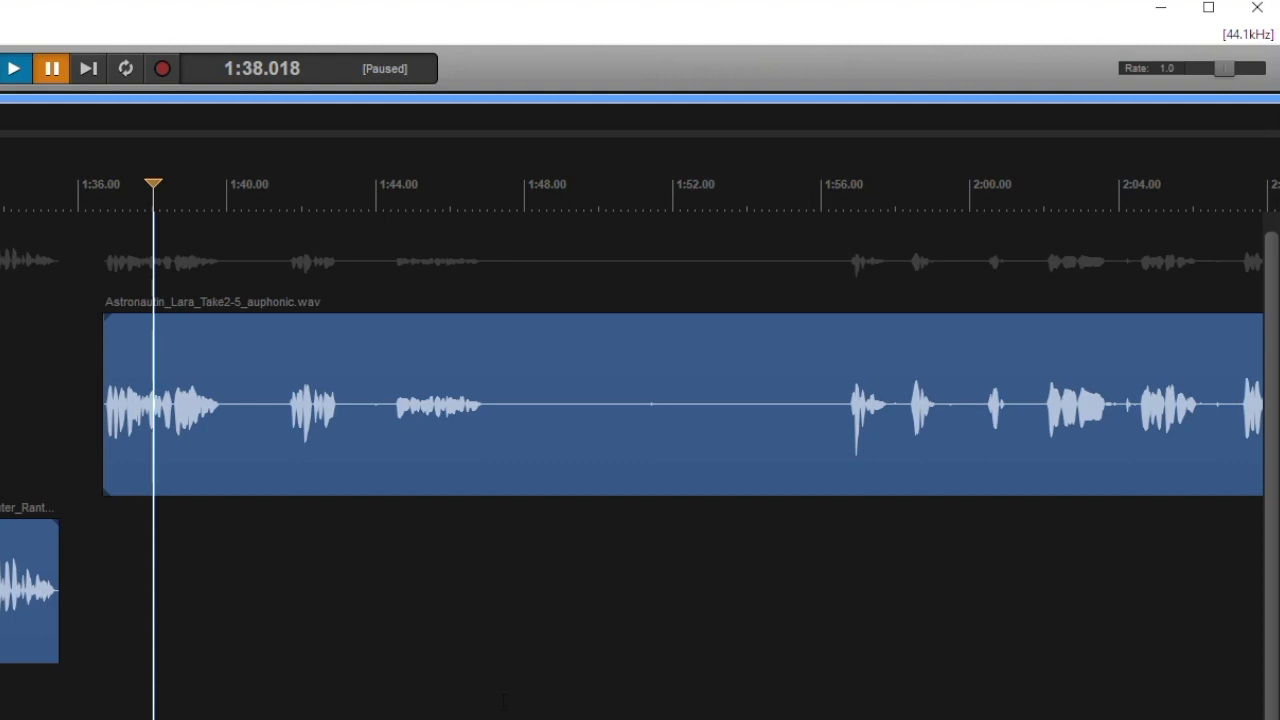
drag(10, 163, 291, 166)
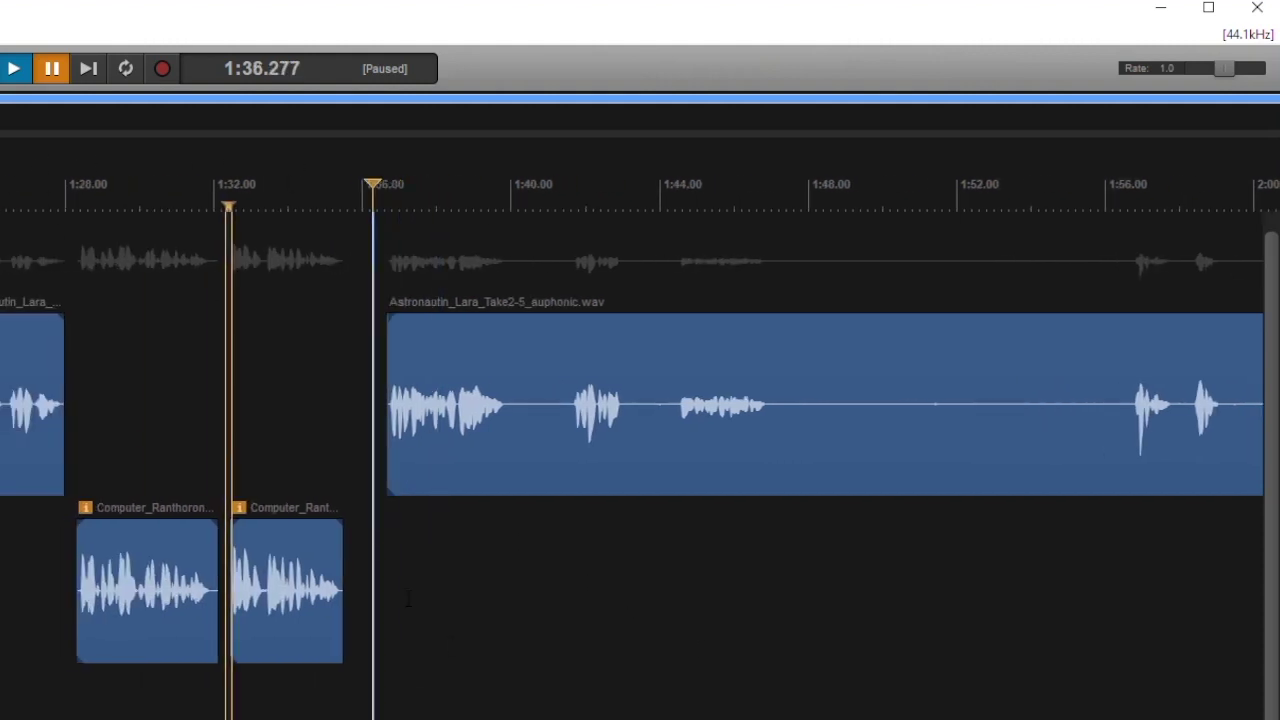
key(space)
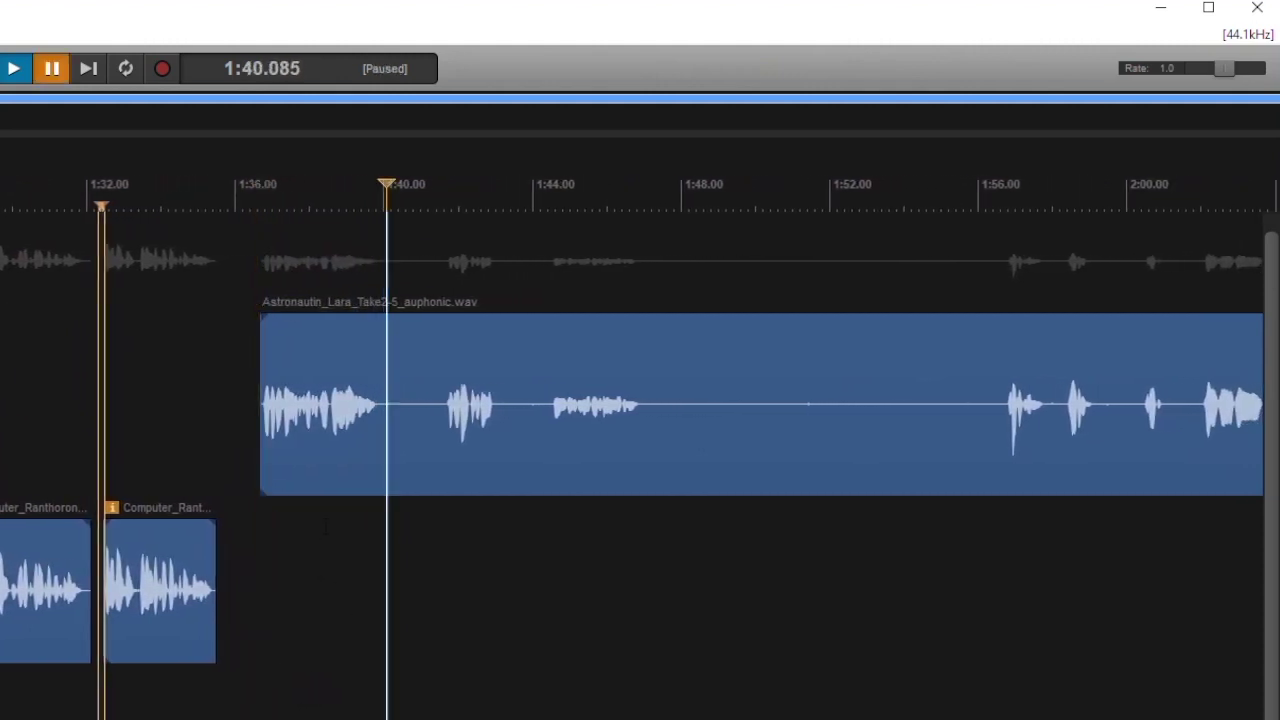
click(355, 465)
click(385, 437)
key(s)
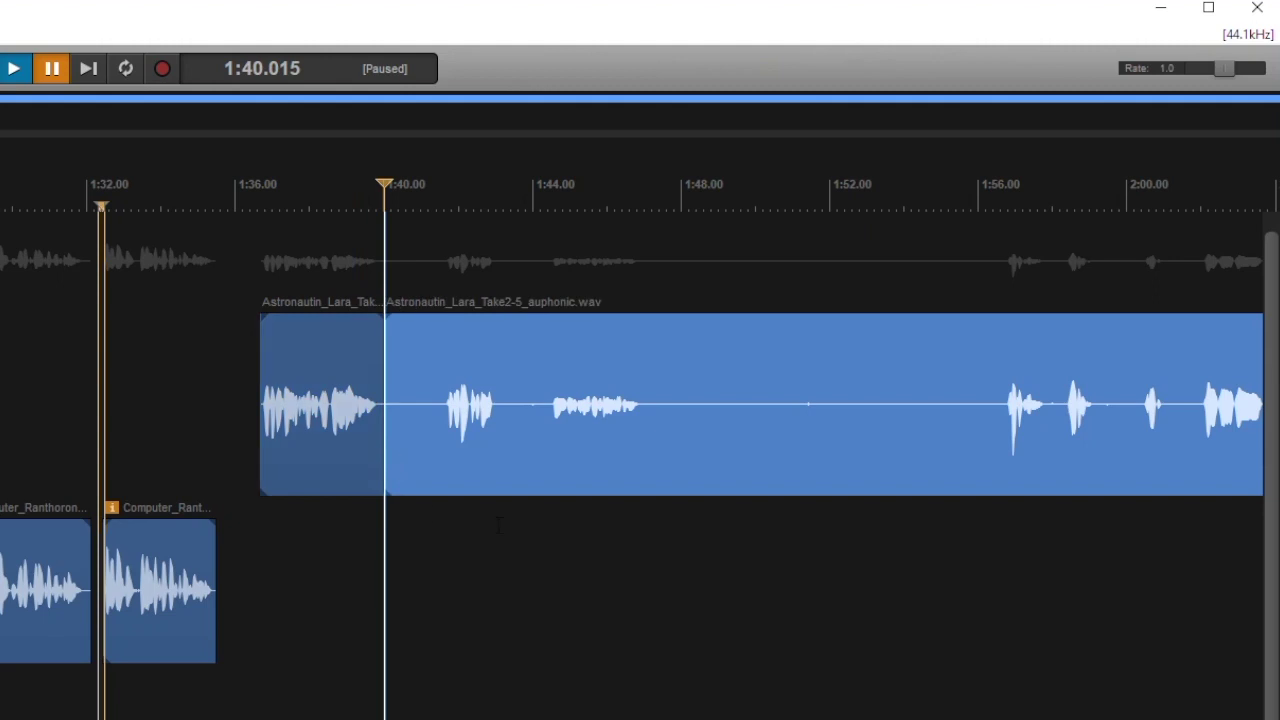
Step: Play the next Astronautin phrase and move its item to about 1:42.3 to widen the pause before it
drag(562, 466, 538, 486)
click(442, 572)
key(space)
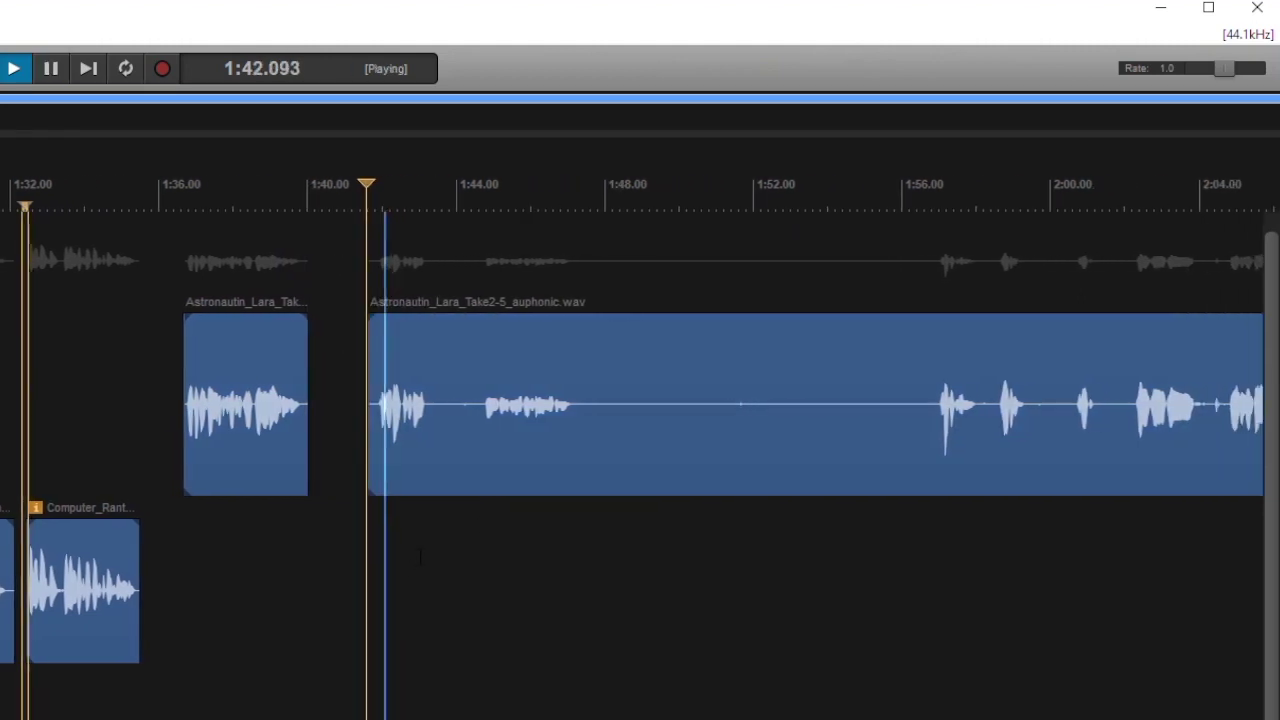
key(space)
drag(441, 466, 466, 466)
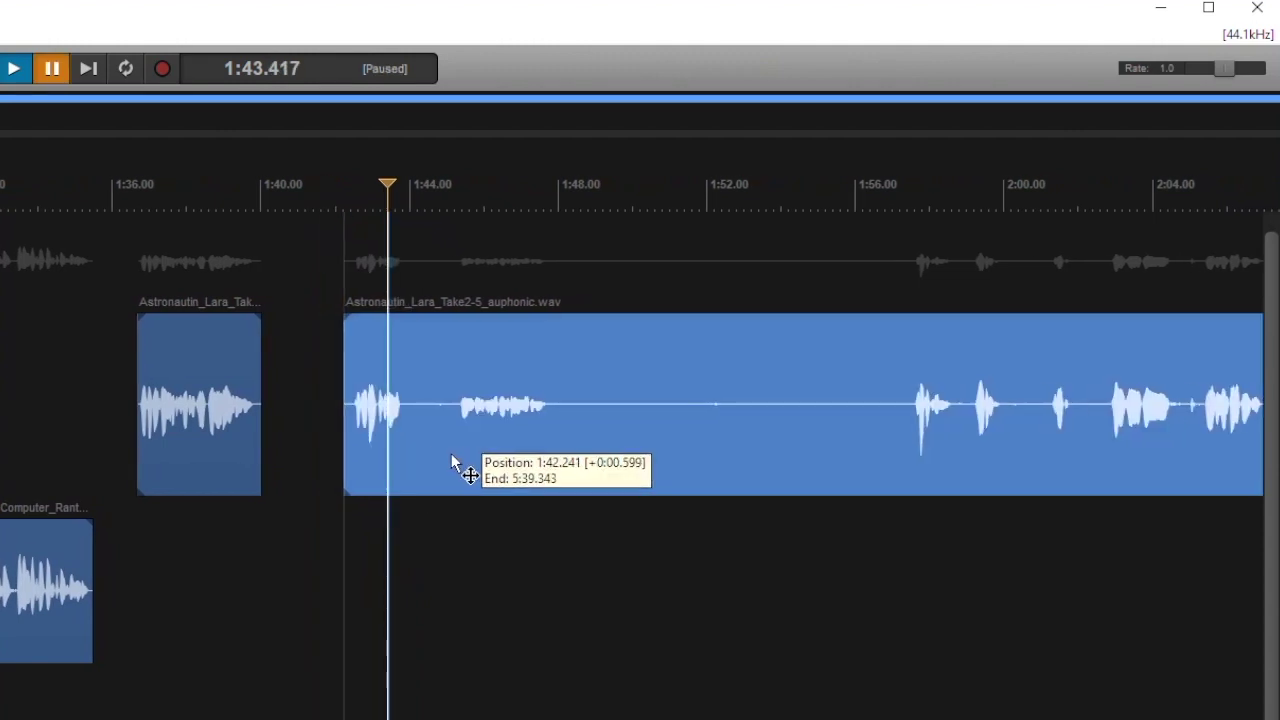
Step: Split the Astronautin item at about 1:44.1 and move the remainder to about 1:45.1
alt+click(413, 444)
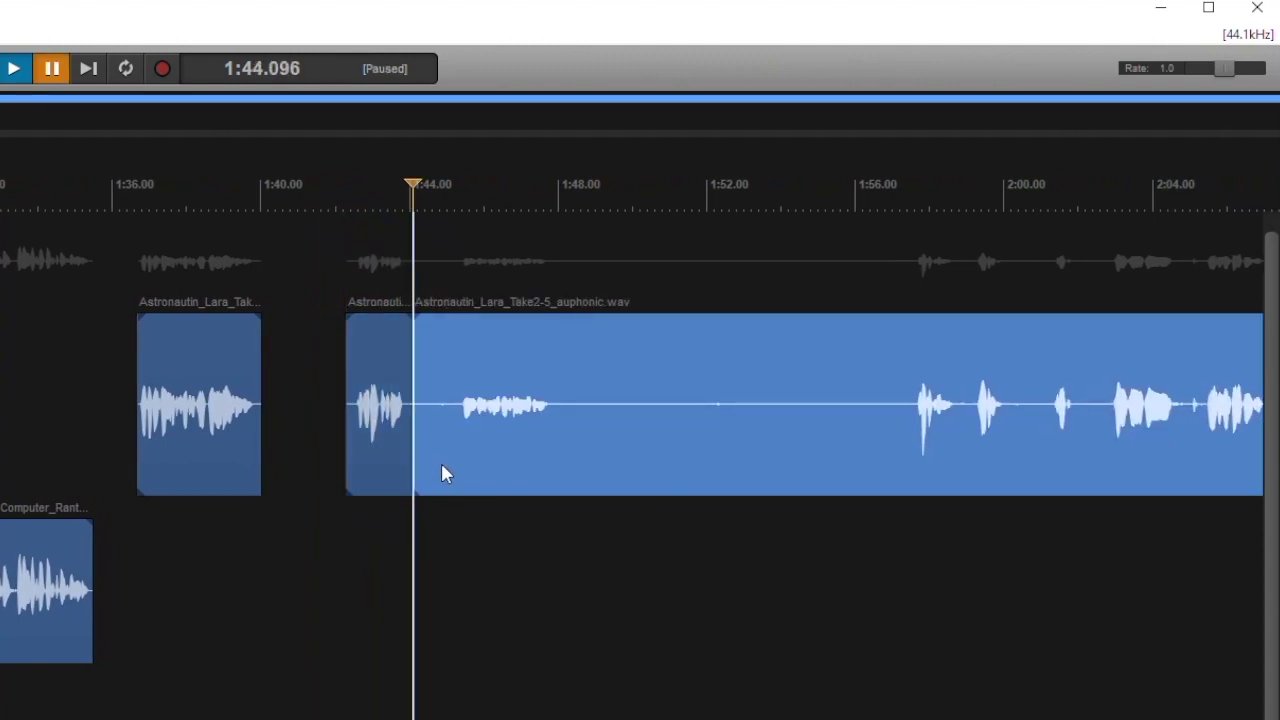
drag(577, 463, 518, 461)
click(349, 530)
Step: Play from the short Astronautin phrase and split the item after the quiet phrase at about 1:48.0
key(space)
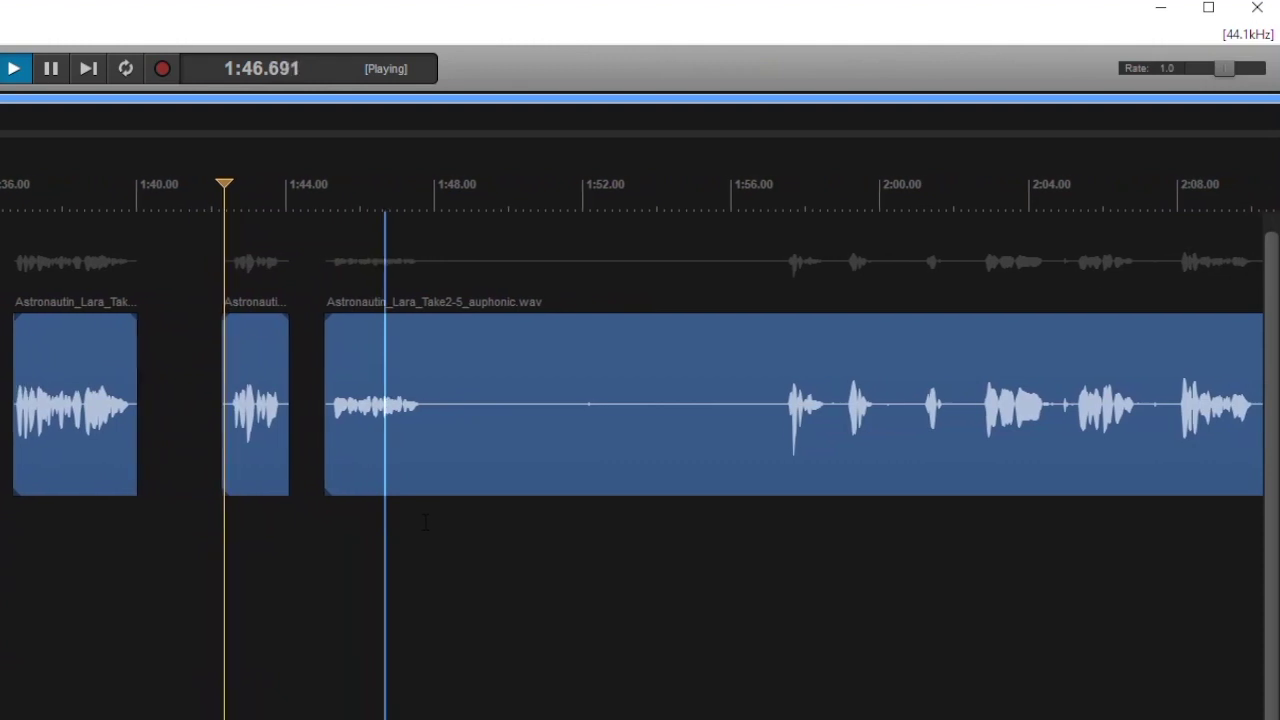
key(space)
click(385, 436)
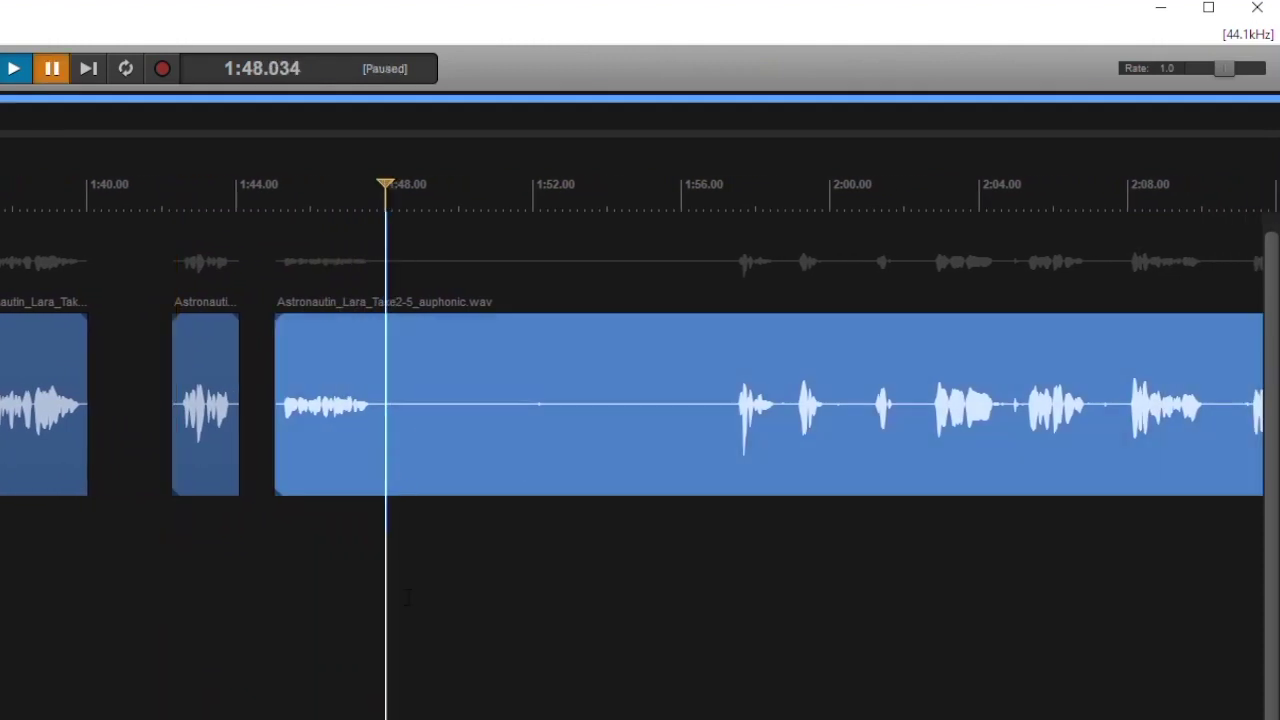
key(alt+x)
Step: Survey the rest of the Astronautin recording to its end and audition phrases between about 4:55 and 5:11
click(508, 480)
scroll(492, 480, down, 8)
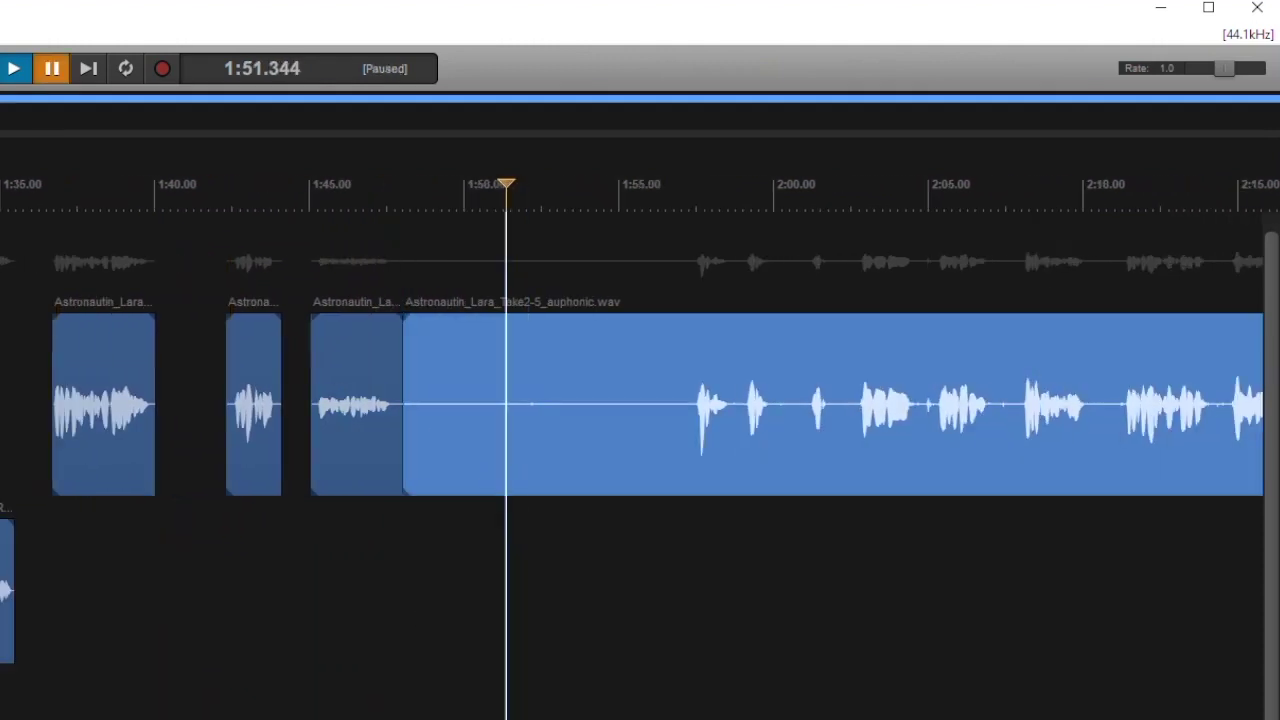
scroll(492, 480, right, 8)
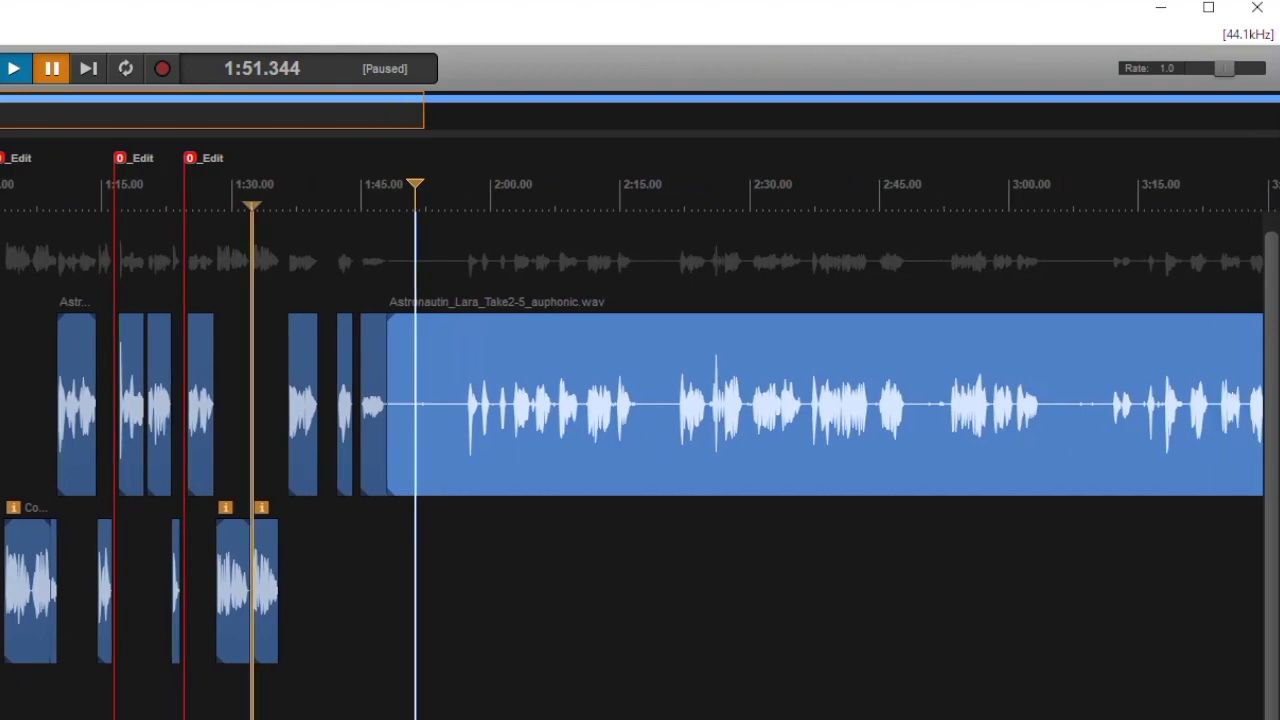
scroll(492, 480, left, 4)
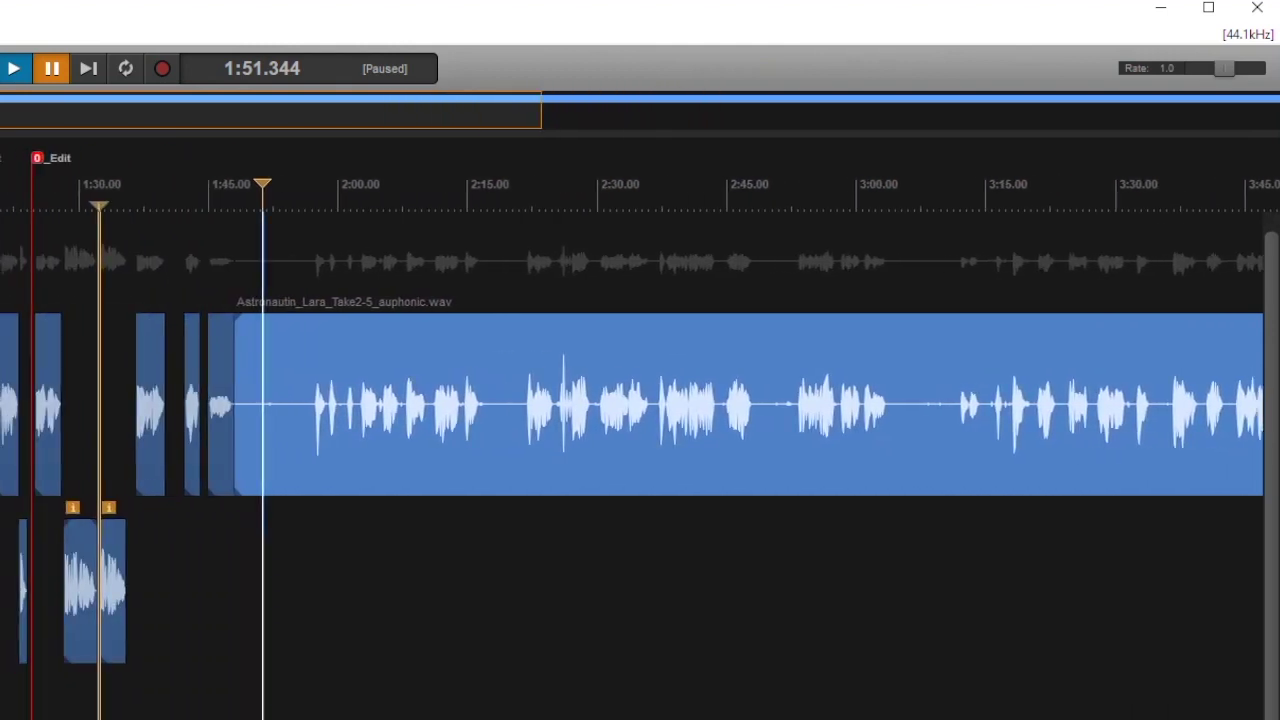
scroll(640, 400, right, 10)
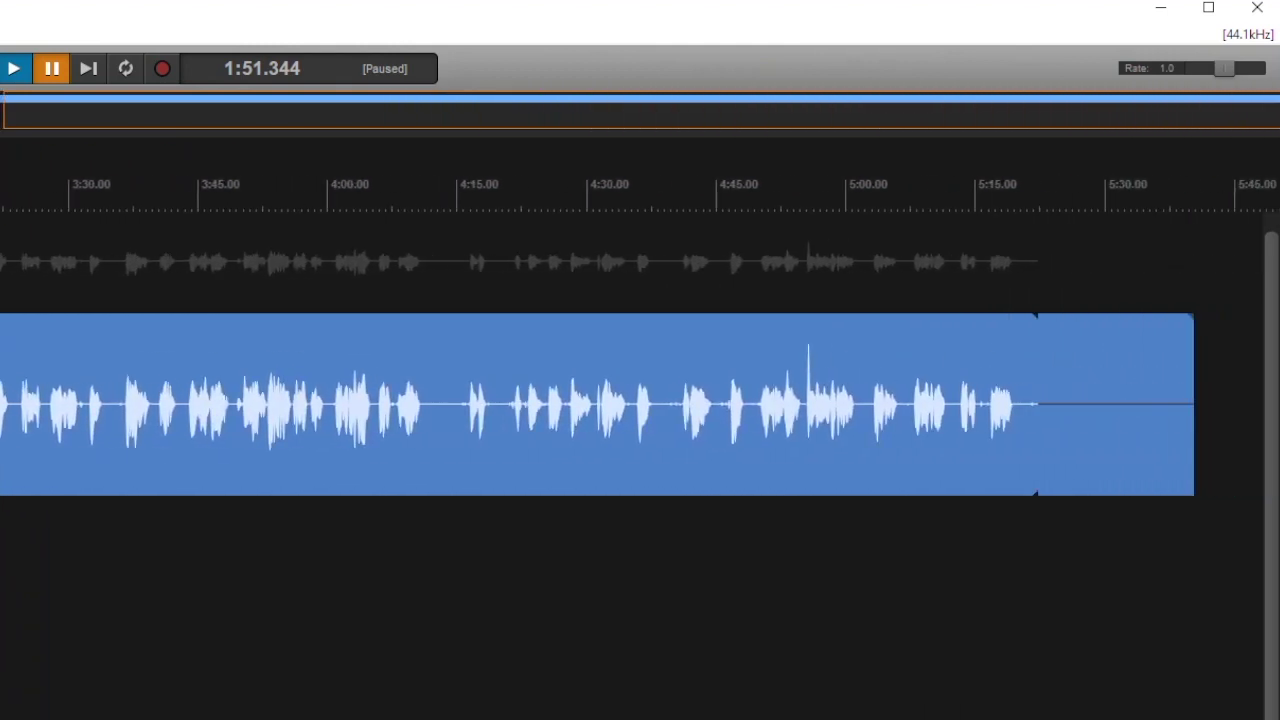
scroll(640, 400, left, 1)
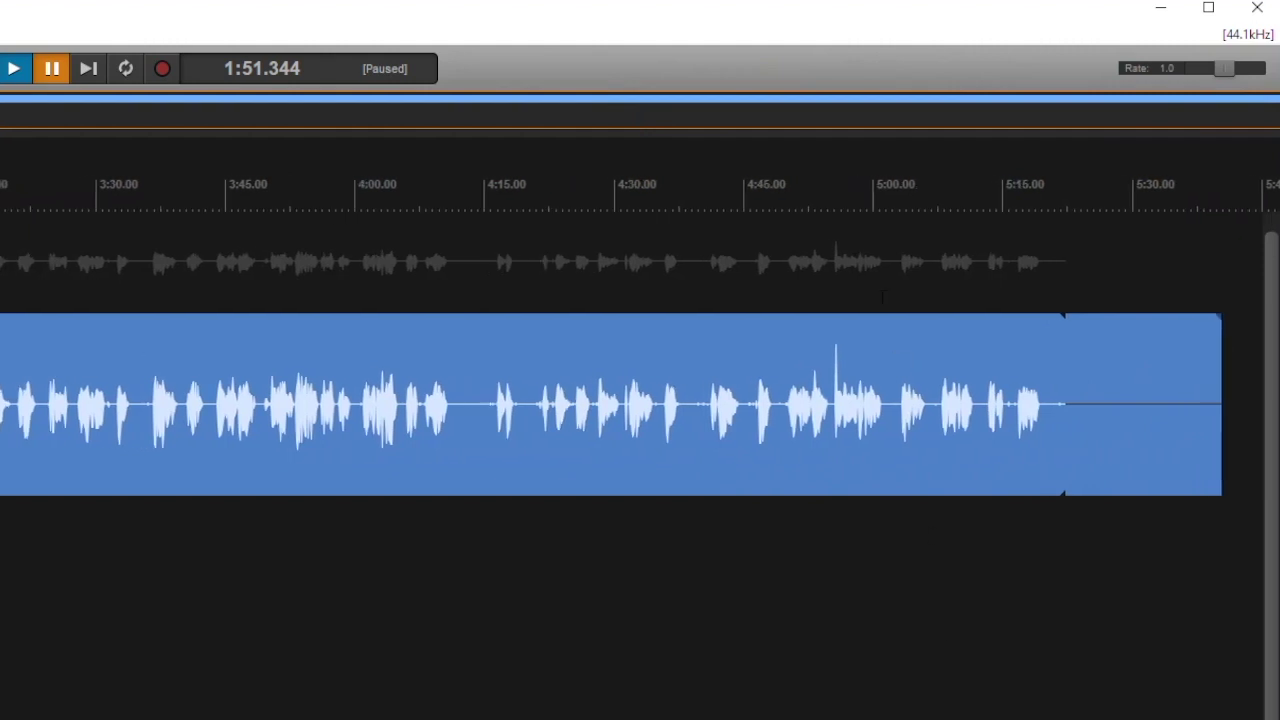
scroll(823, 541, up, 7)
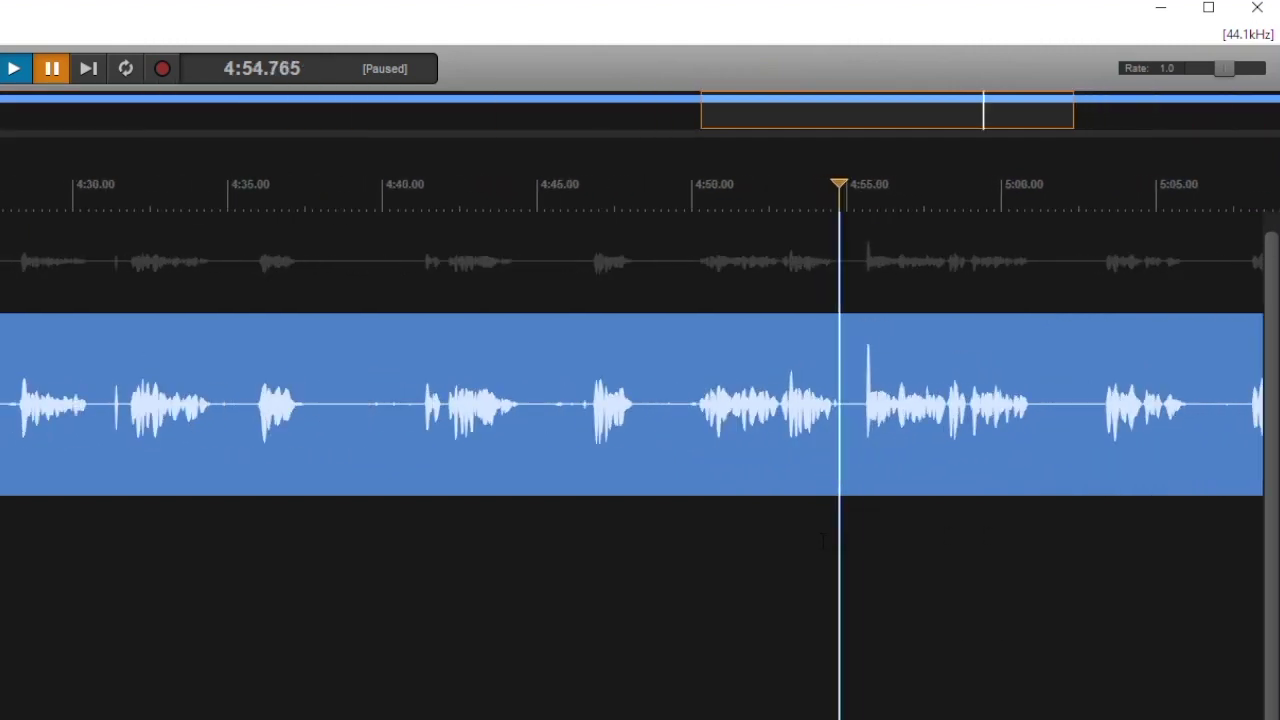
click(846, 533)
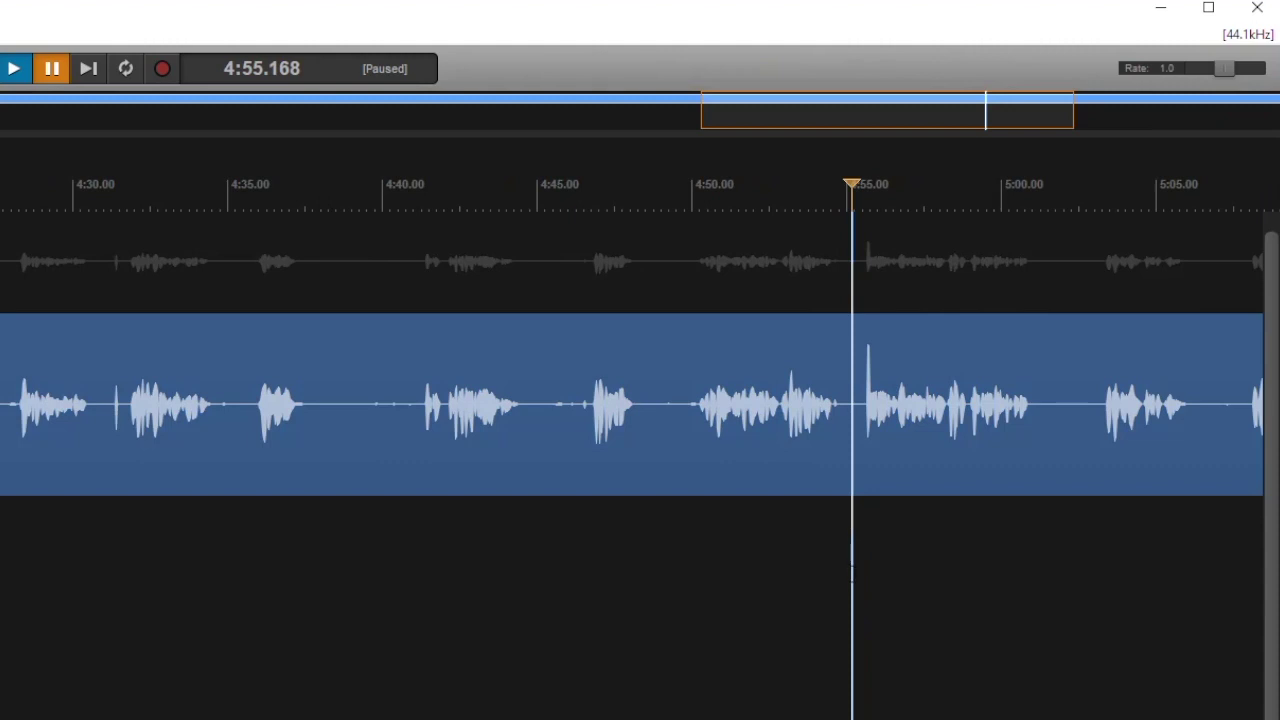
key(space)
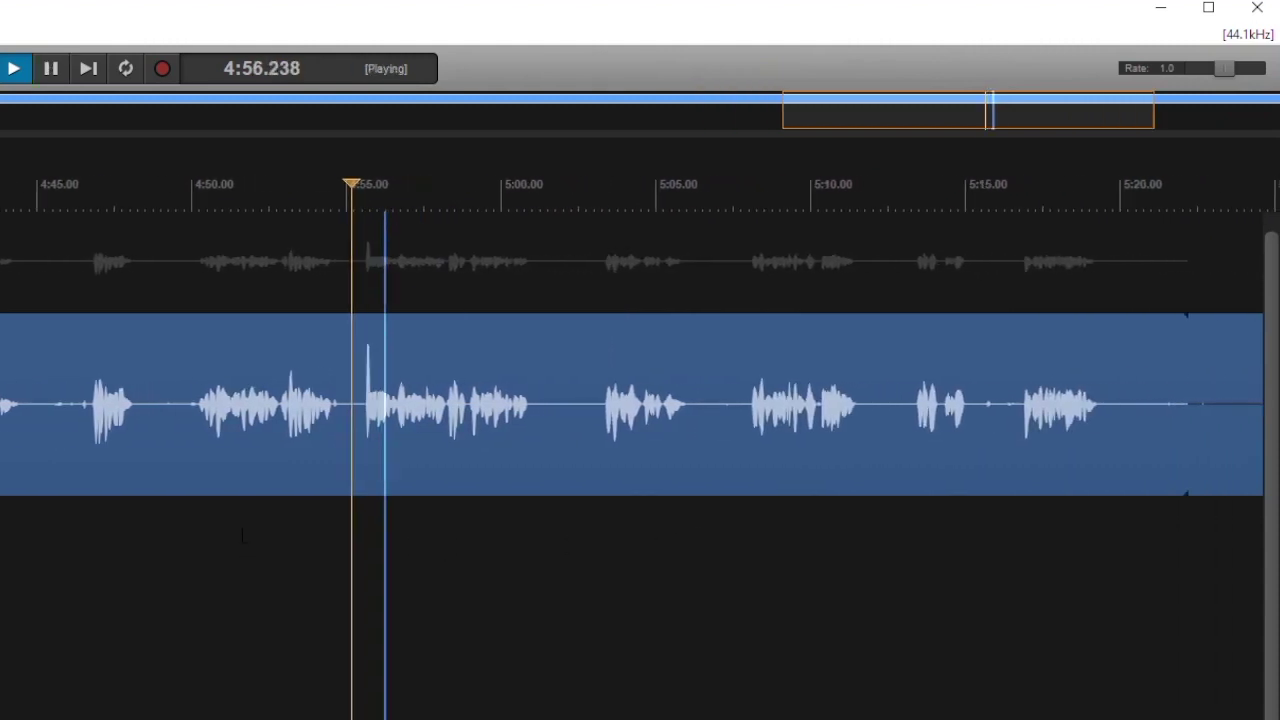
key(space)
click(592, 538)
key(space)
key(space)
click(500, 518)
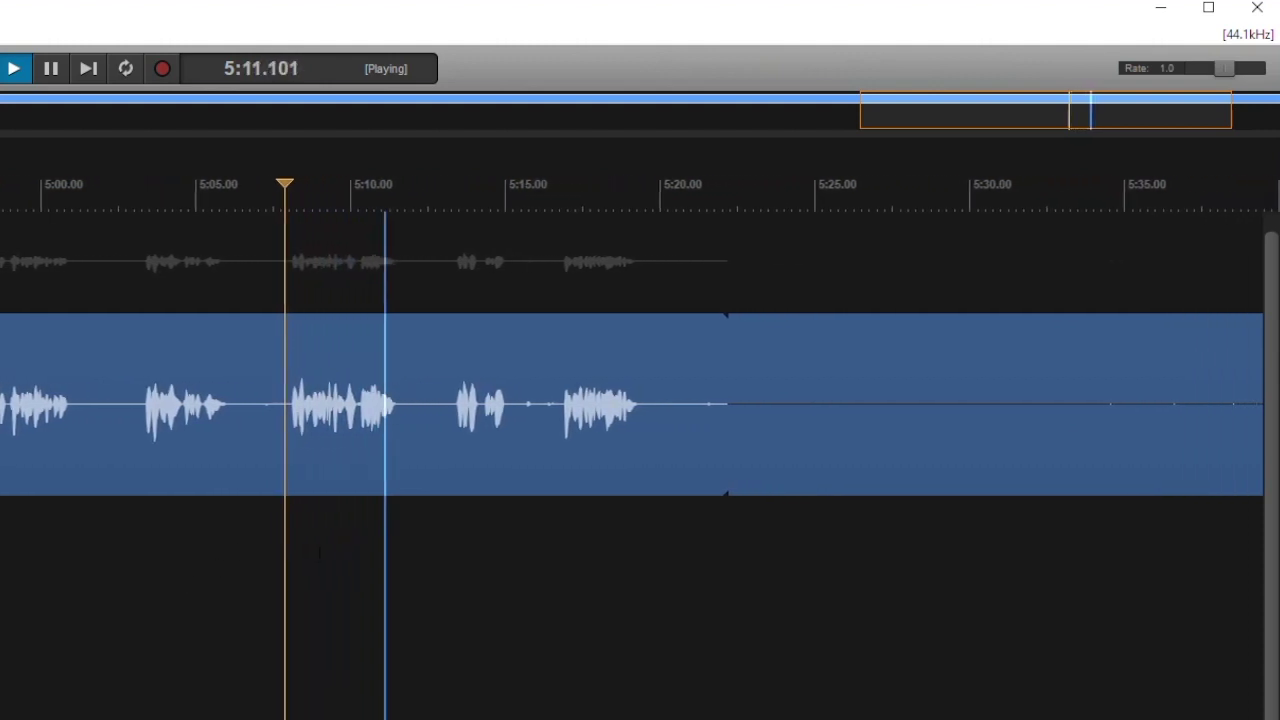
key(space)
Step: Audition more Astronautin takes around 4:01, 5:02 and 5:08 to compare the phrases
scroll(112, 171, down, 4)
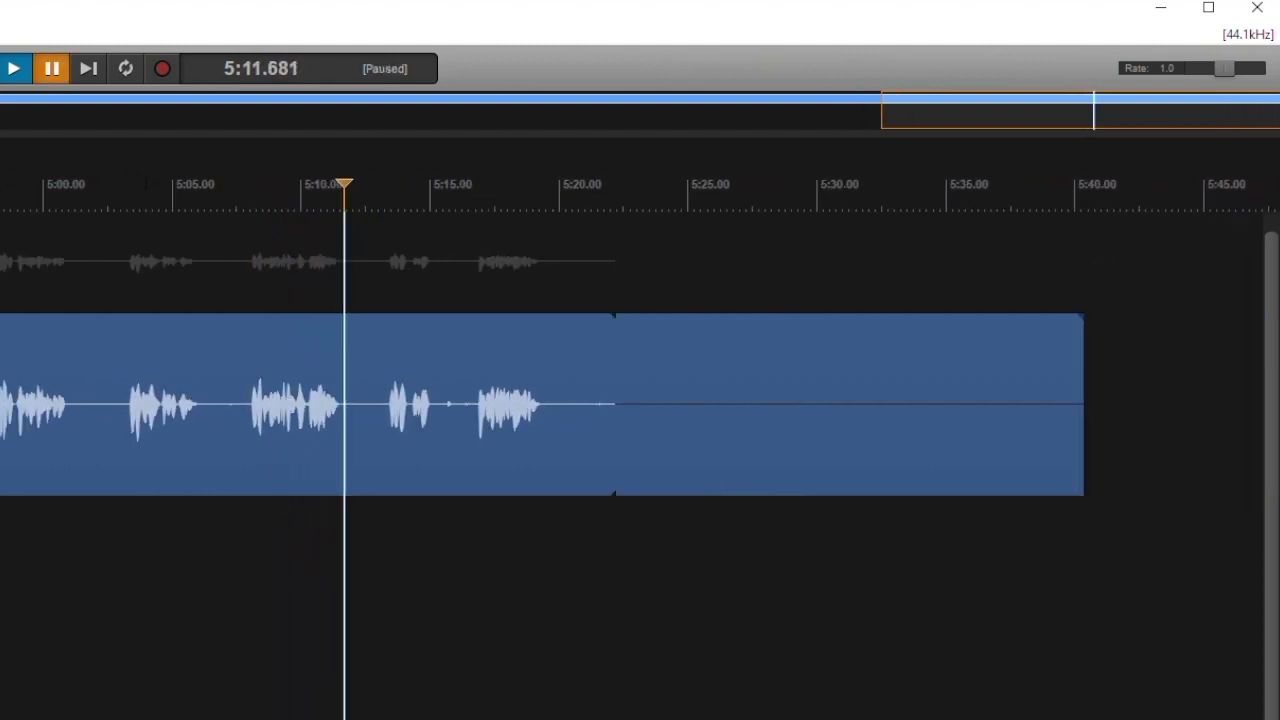
drag(106, 170, 974, 163)
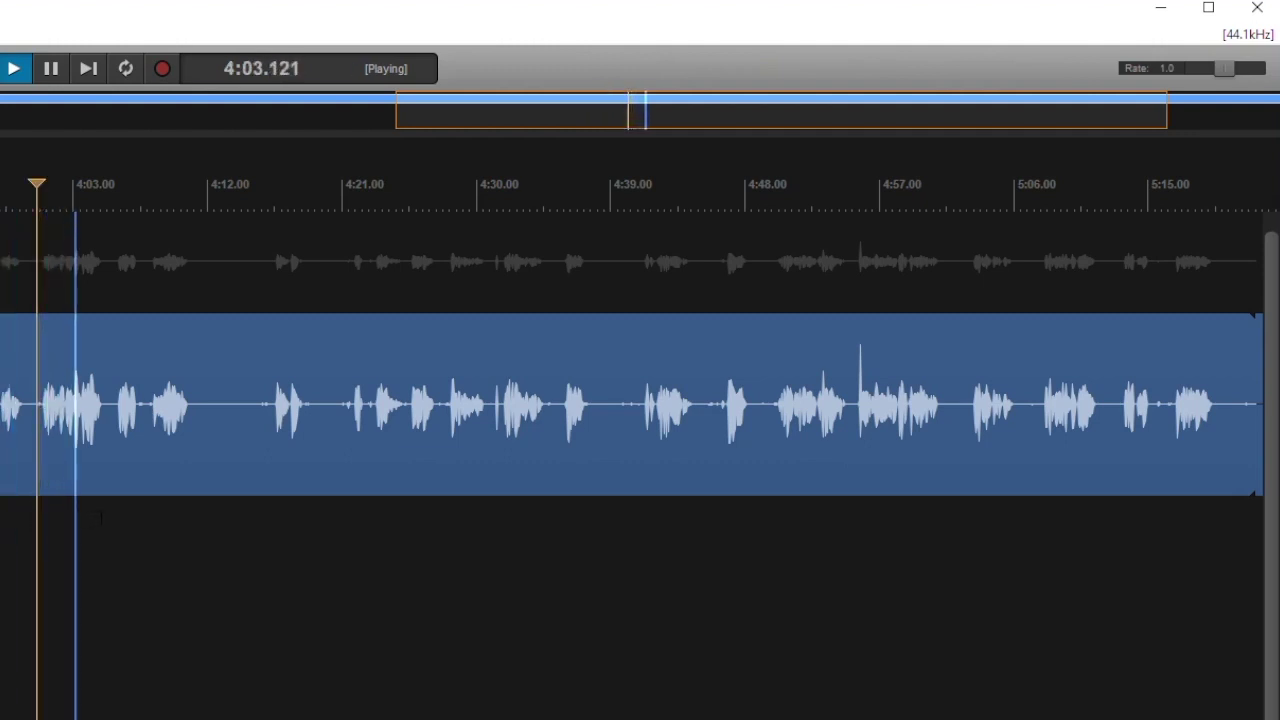
key(space)
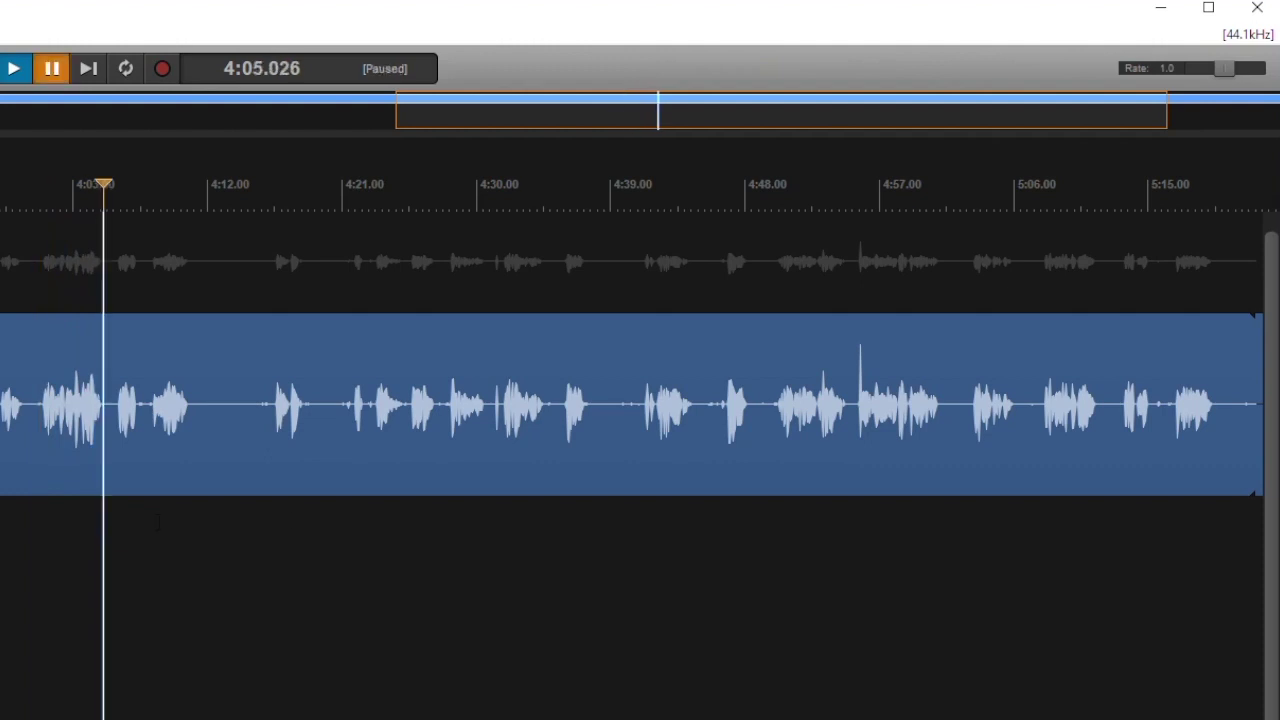
drag(1099, 165, 748, 388)
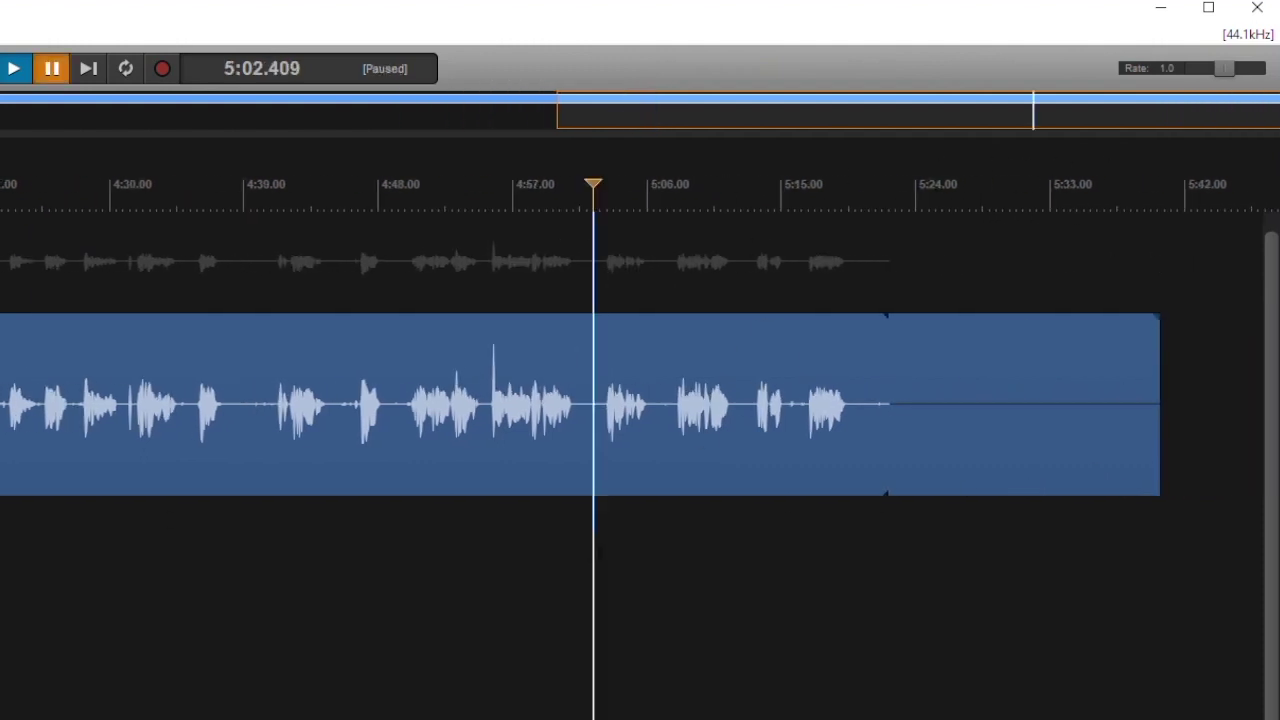
scroll(600, 553, up, 1)
key(space)
drag(600, 553, 417, 592)
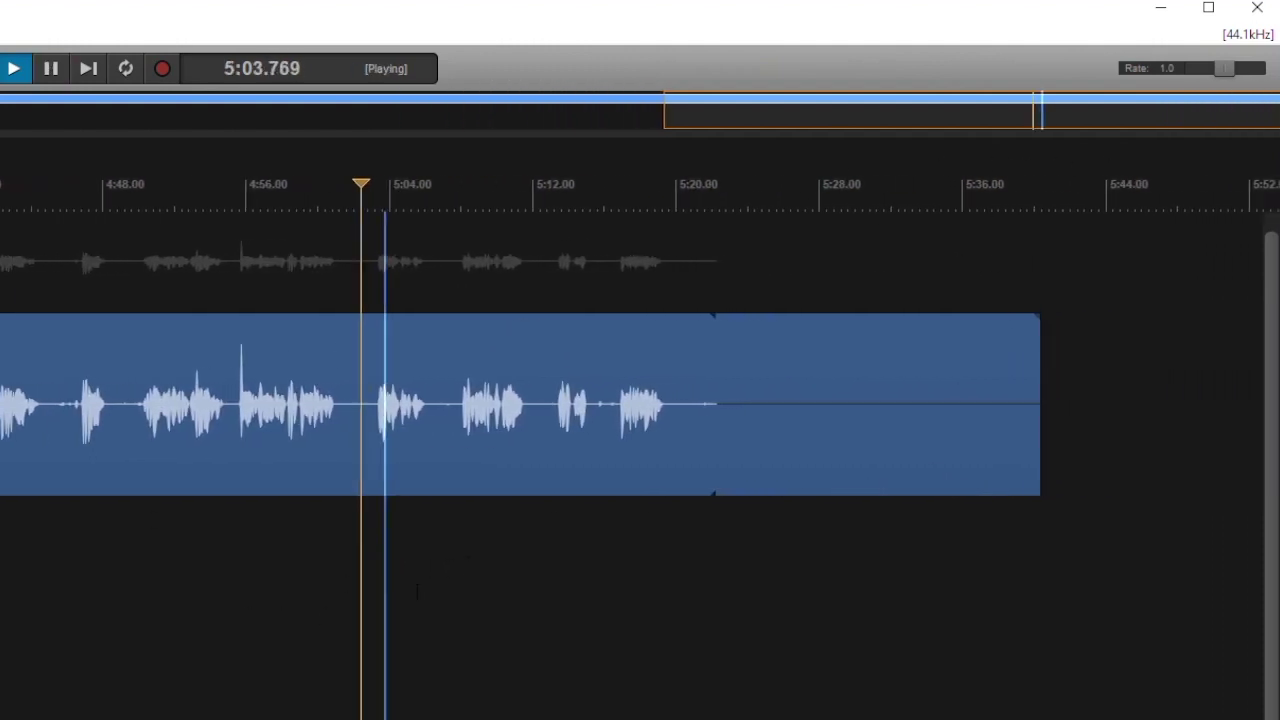
key(space)
click(445, 517)
key(space)
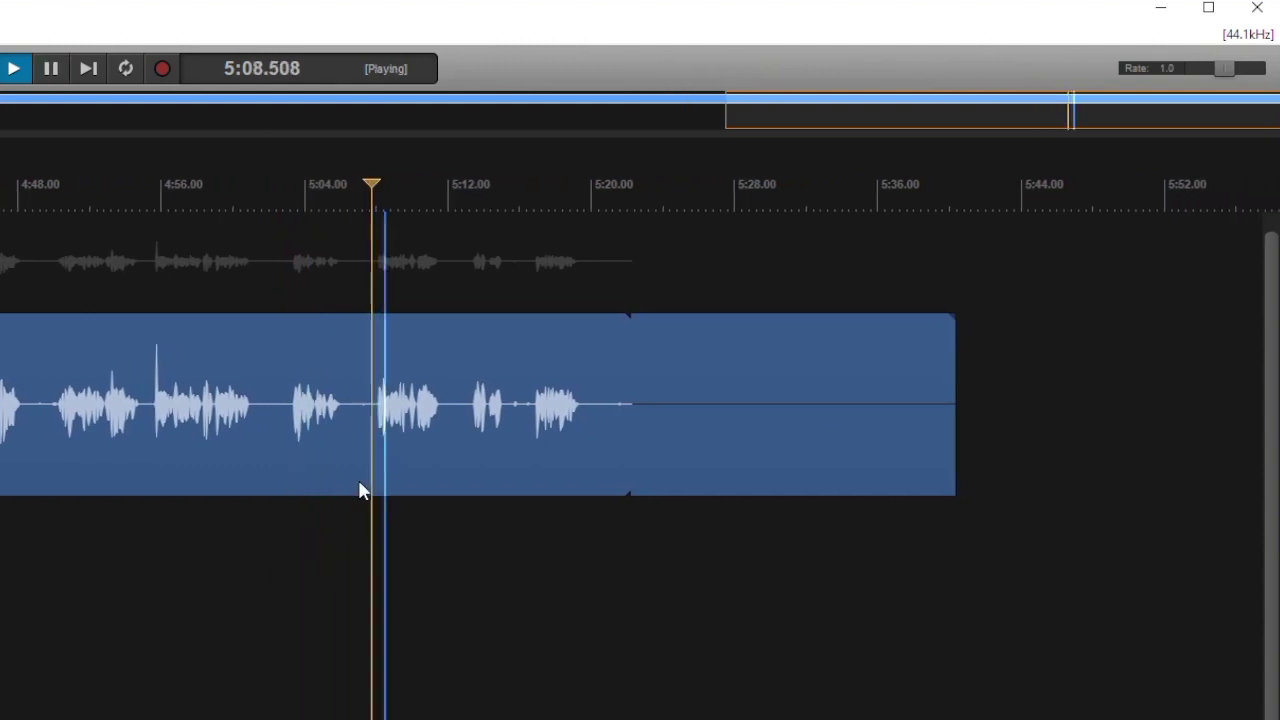
key(space)
Step: Cut out the Astronautin phrase from about 5:07.7 to 5:11.7 and place it below the dialogue at about 1:48
click(360, 437)
key(s)
click(430, 446)
key(s)
drag(365, 450, 0, 700)
drag(0, 600, 635, 536)
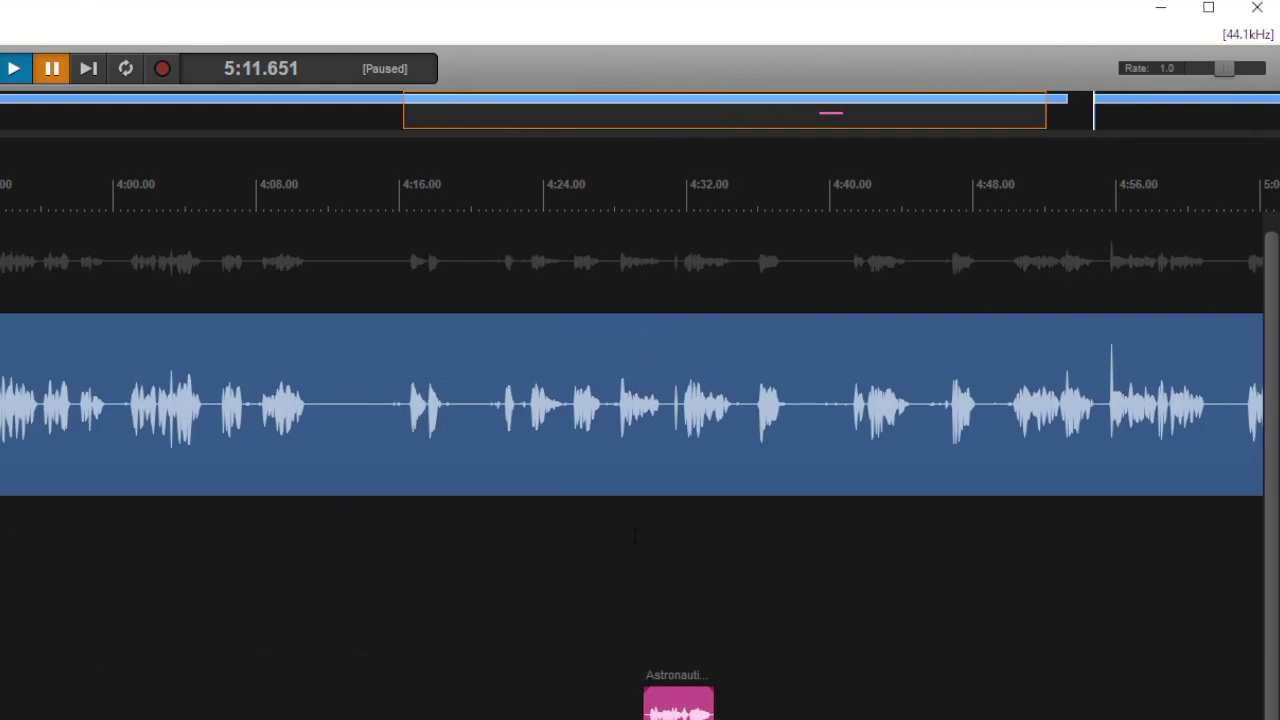
drag(670, 716, 568, 630)
Step: Audition the Astronautin phrase at about 1:37 and replace it with the cut-out take, starting at about 1:36
key(space)
key(space)
click(348, 530)
key(space)
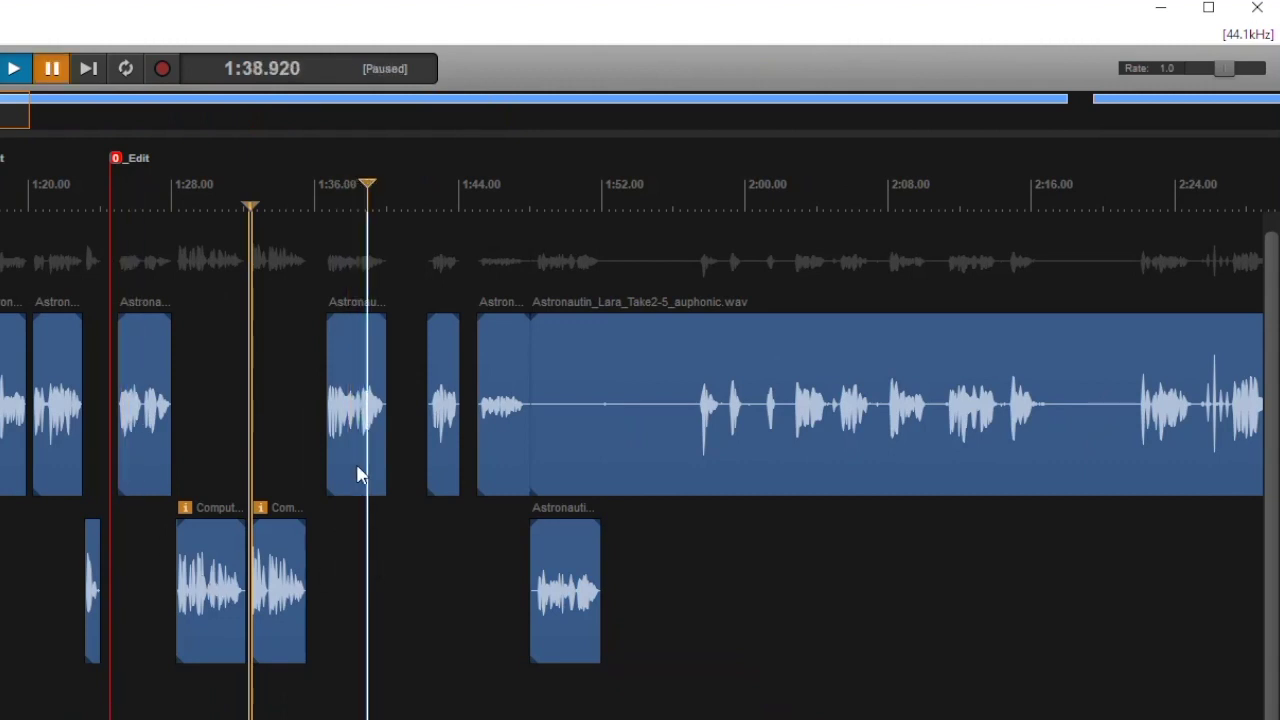
click(358, 471)
mouse_move(348, 475)
mouse_down()
mouse_move(560, 591)
mouse_move(362, 455)
mouse_up()
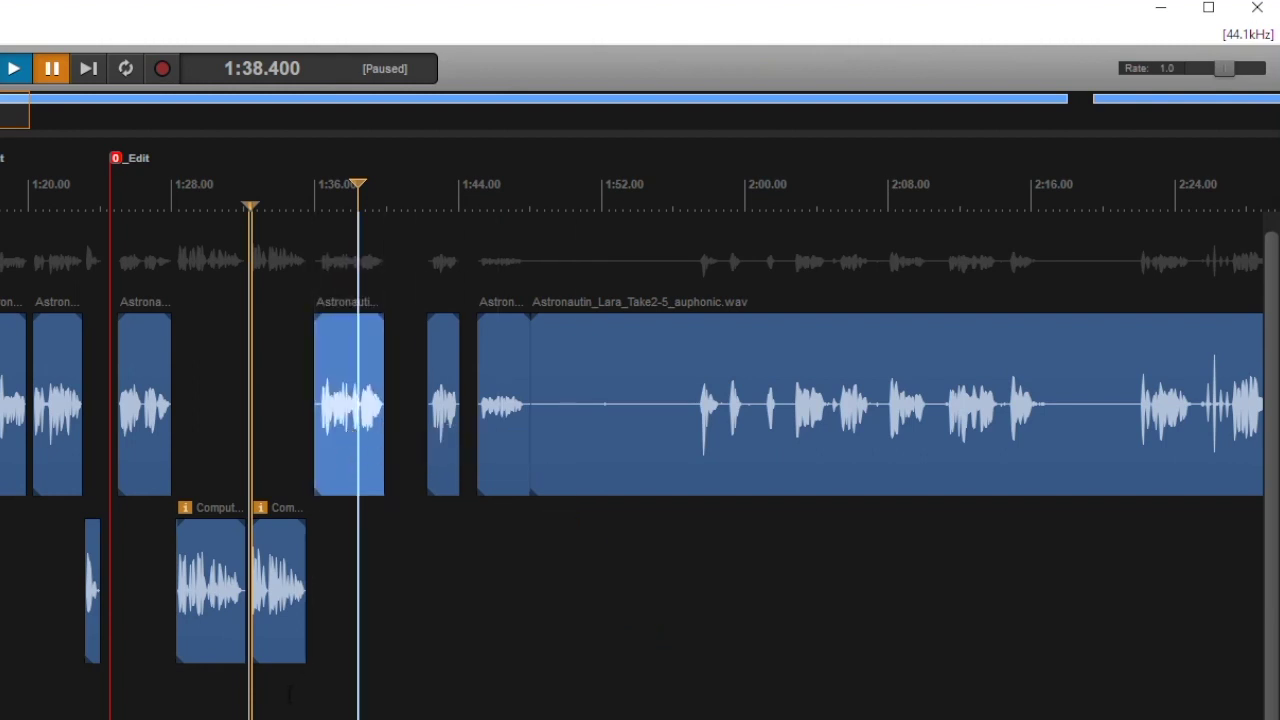
Step: Shift the replacement Astronautin phrase to about 1:35.5 so it directly follows the Bordcomputer line, and check the transition by ear
click(289, 691)
key(space)
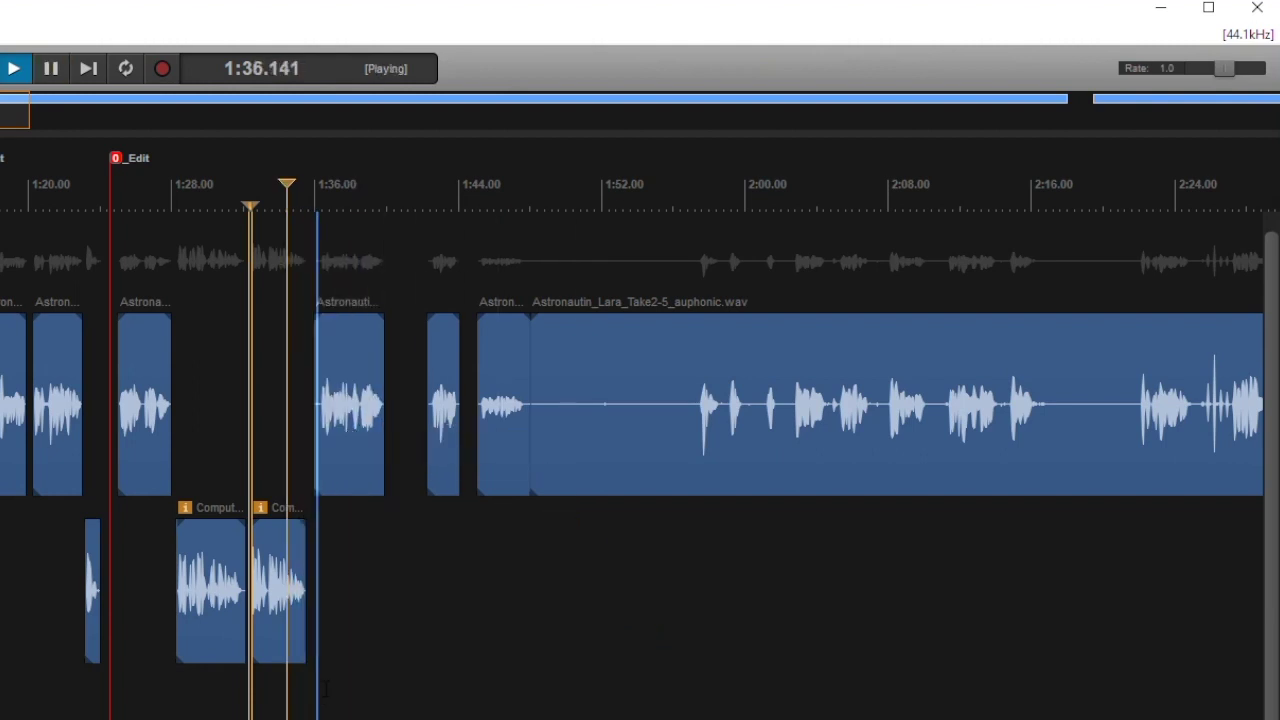
key(space)
drag(353, 459, 343, 459)
click(289, 700)
key(space)
scroll(297, 706, up, 1)
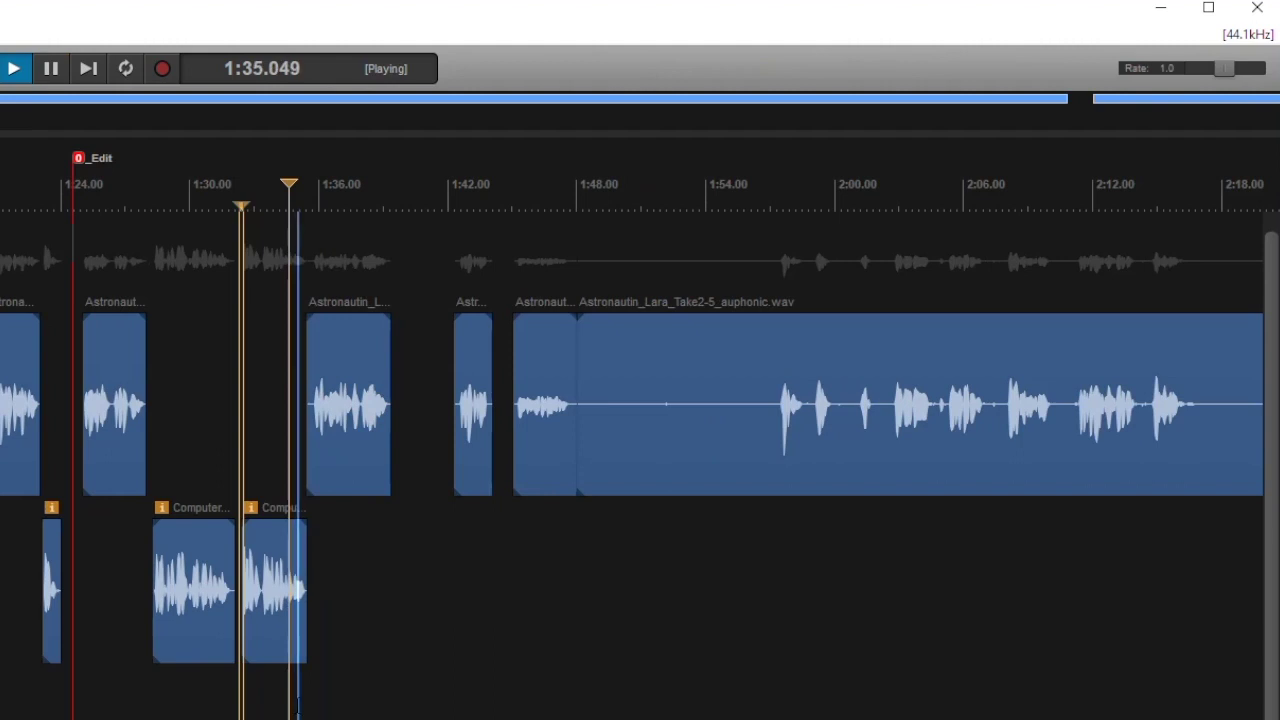
scroll(284, 652, up, 2)
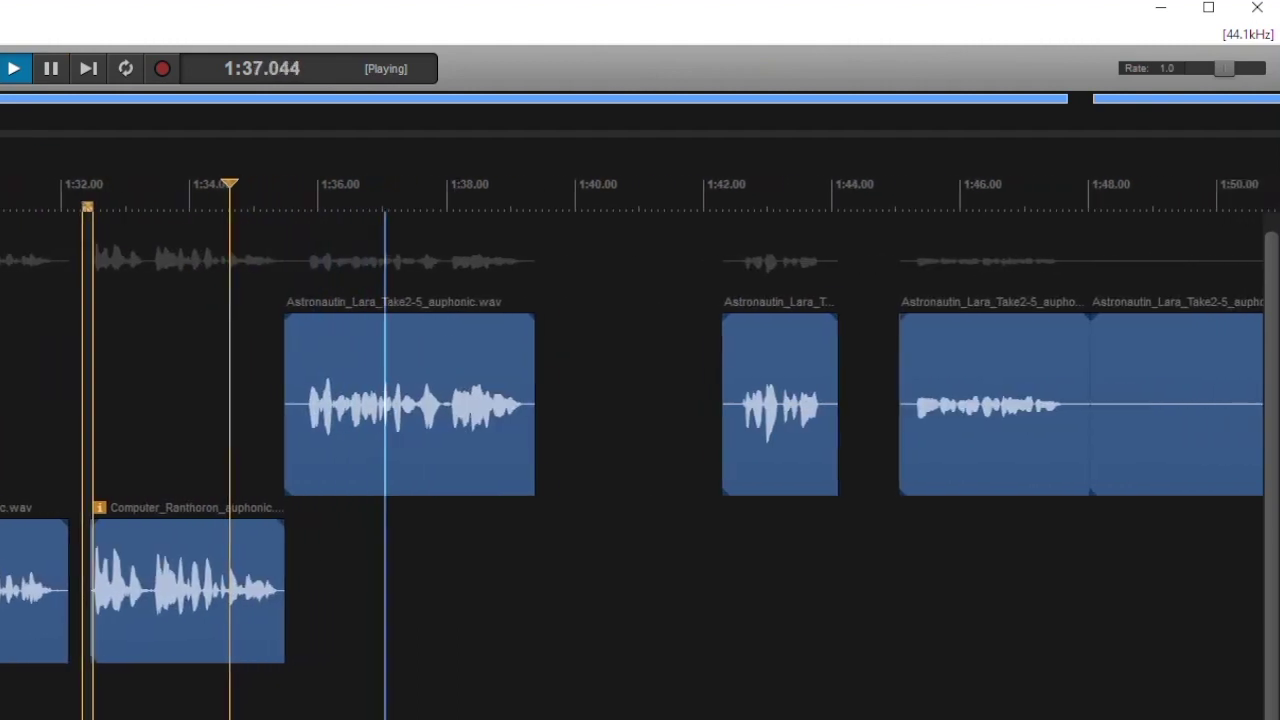
key(space)
scroll(347, 551, down, 1)
scroll(347, 551, down, 2)
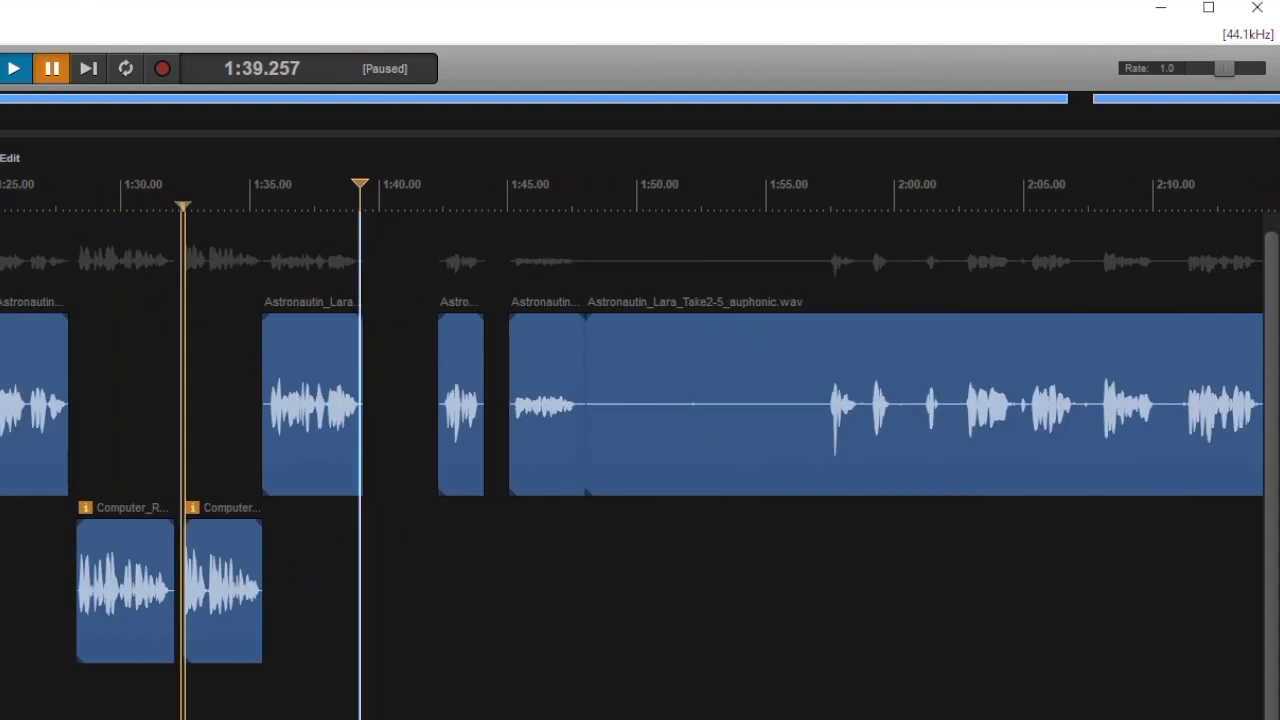
Step: Audition the Astronautin phrase at about 1:11 and survey the rest of the recording for an alternative take
scroll(340, 551, left, 5)
click(155, 570)
key(space)
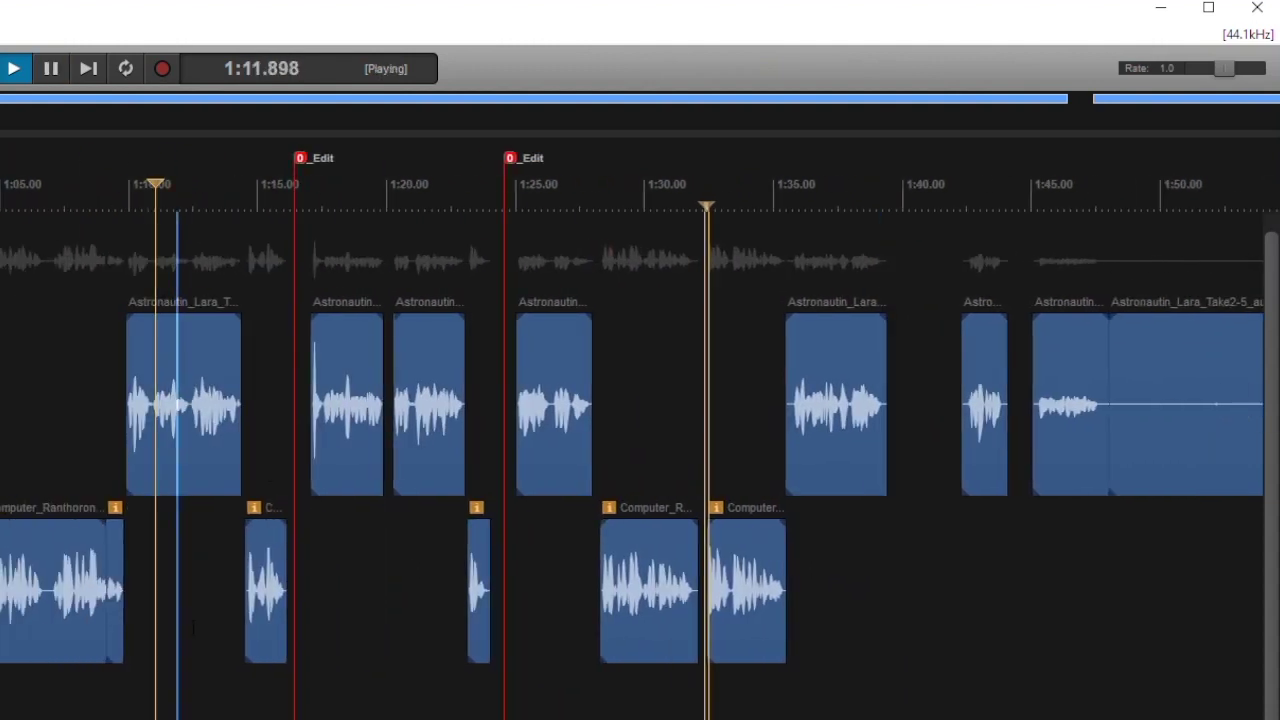
key(space)
scroll(655, 650, down, 1)
scroll(1050, 420, down, 1)
drag(1178, 167, 489, 172)
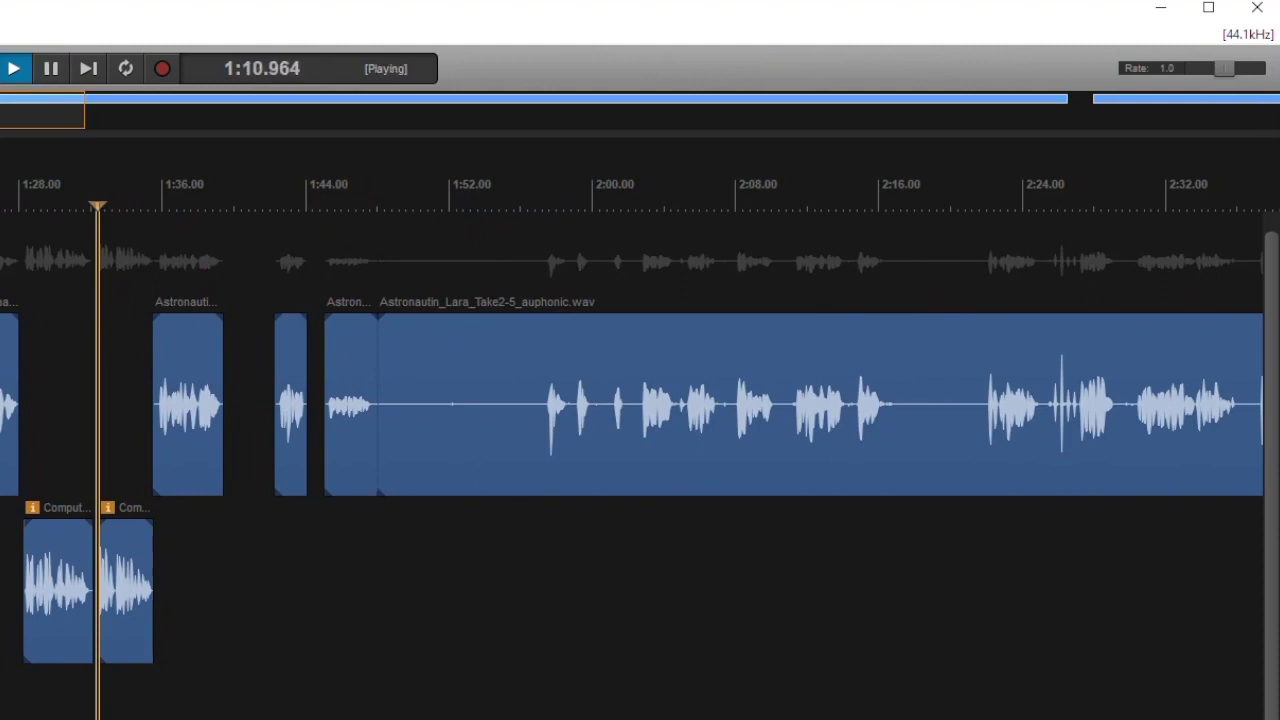
scroll(690, 484, down, 1)
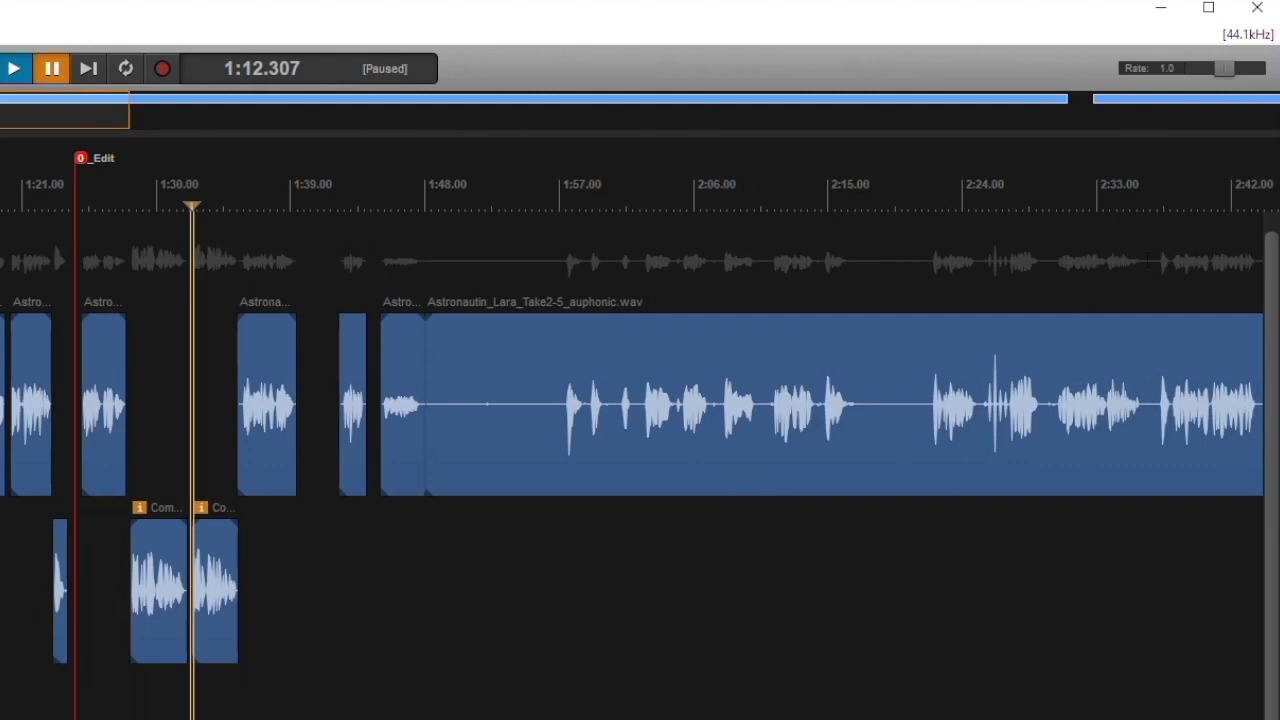
scroll(1208, 390, down, 1)
drag(1217, 166, 360, 158)
scroll(960, 397, down, 1)
scroll(965, 398, down, 2)
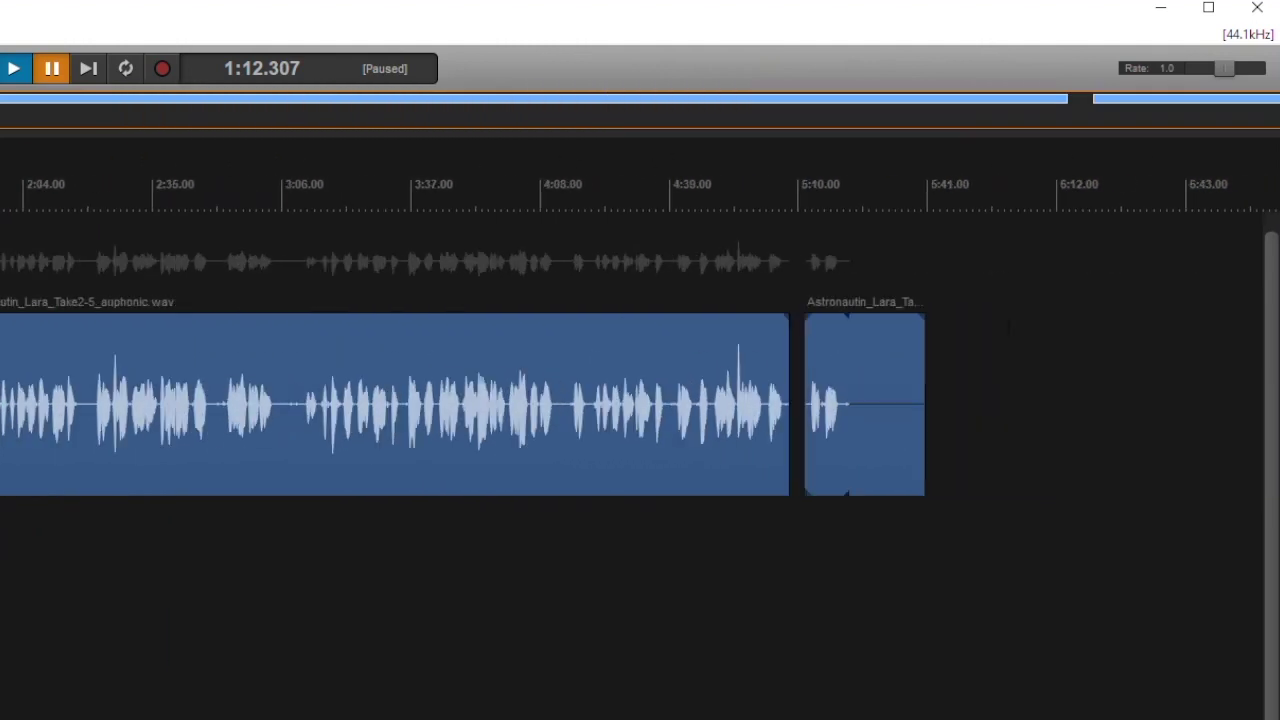
scroll(205, 549, up, 2)
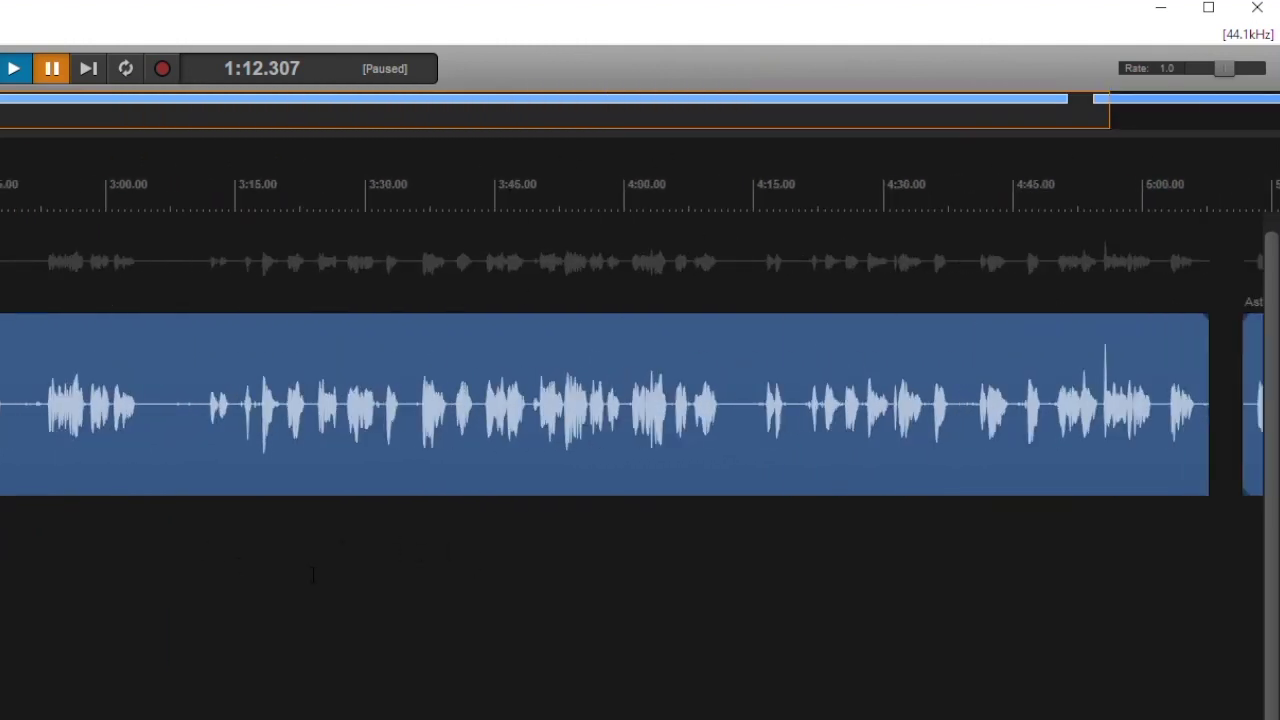
Step: Listen to the Astronautin takes between about 3:36 and 3:48 to compare the phrases
key(space)
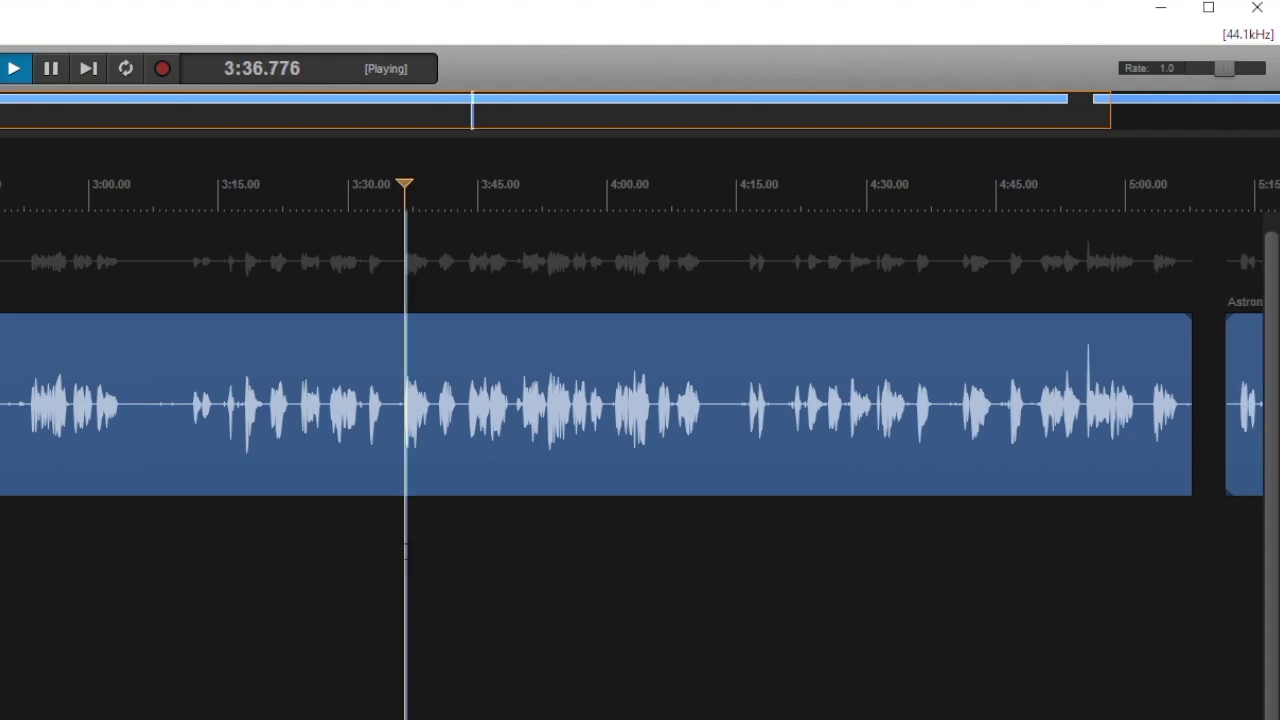
key(space)
click(405, 543)
key(space)
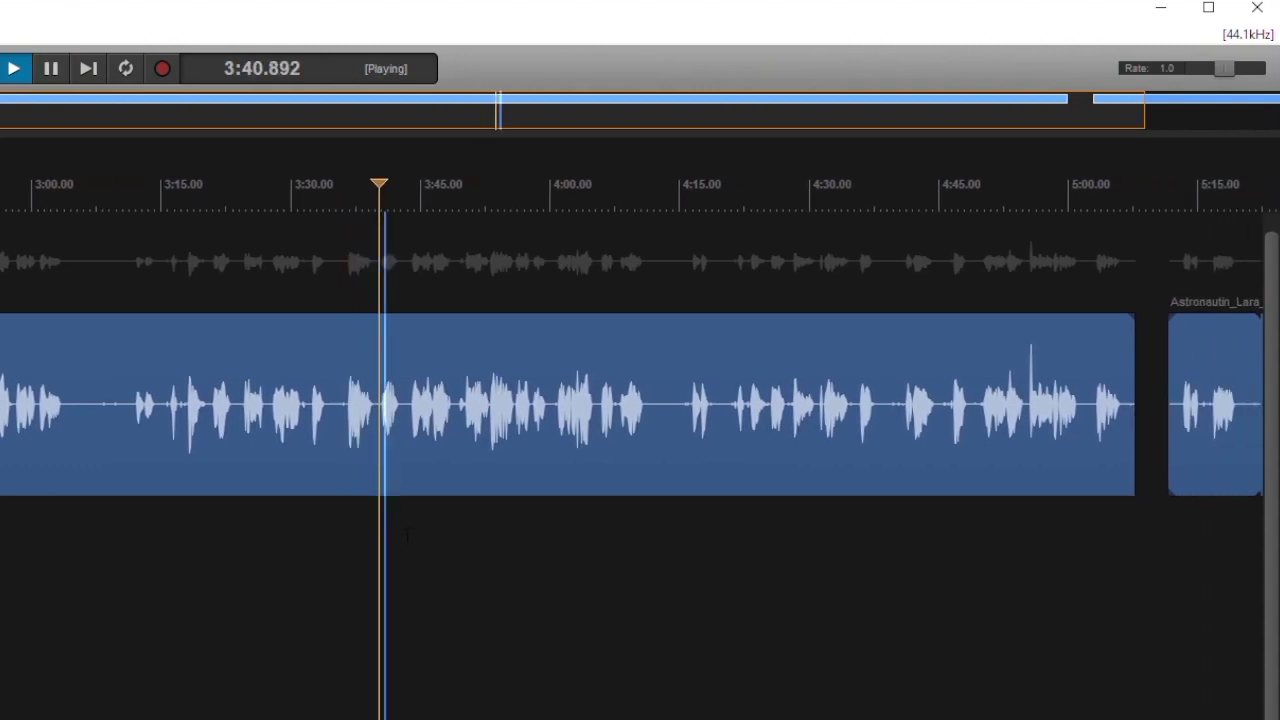
key(space)
click(404, 543)
key(space)
scroll(385, 543, up, 1)
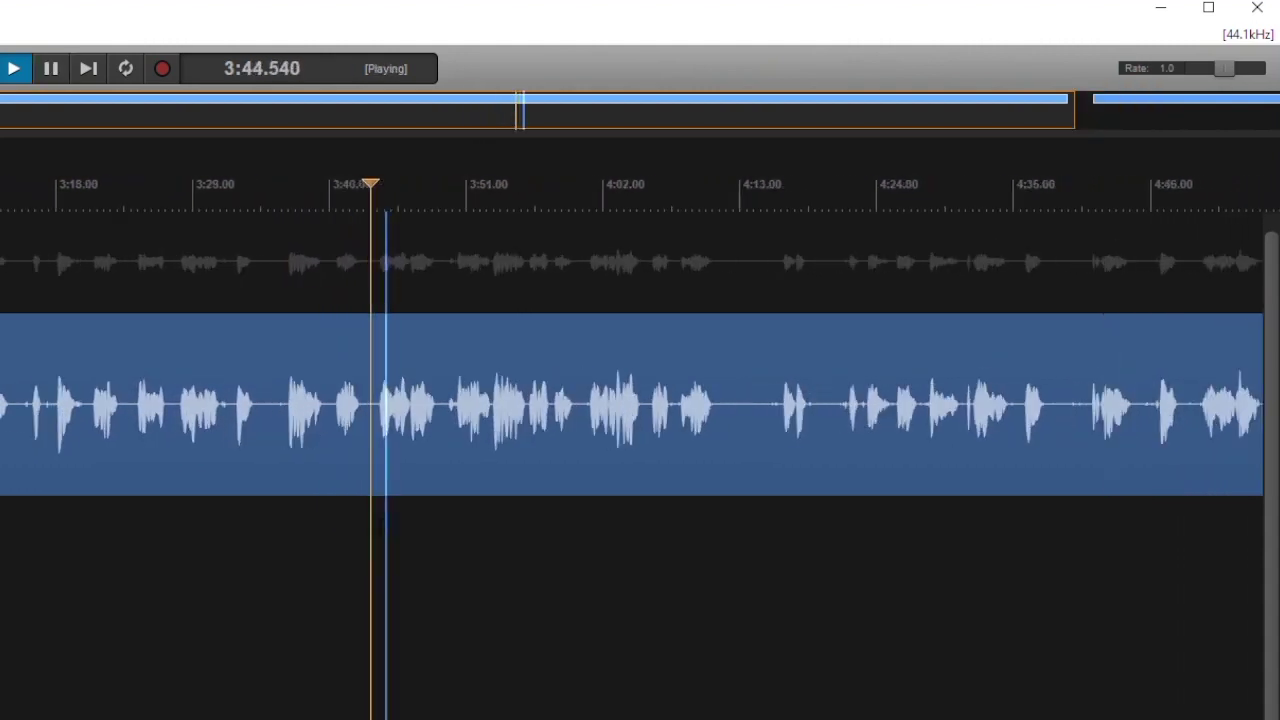
scroll(366, 457, up, 1)
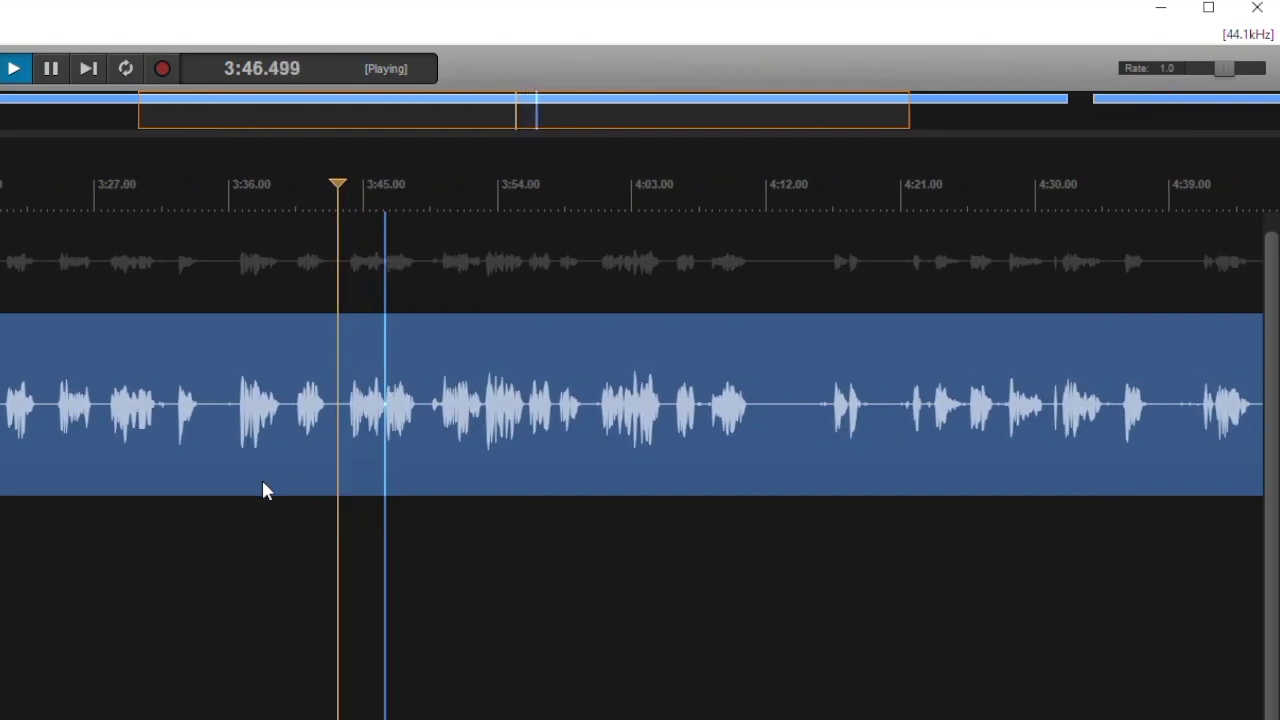
key(space)
Step: Cut out the Astronautin phrase from about 3:43.7 to 3:48.9 and move it back toward the edited dialogue
click(310, 446)
key(s)
click(388, 434)
key(s)
click(343, 442)
drag(343, 442, 0, 570)
scroll(632, 440, left, 10)
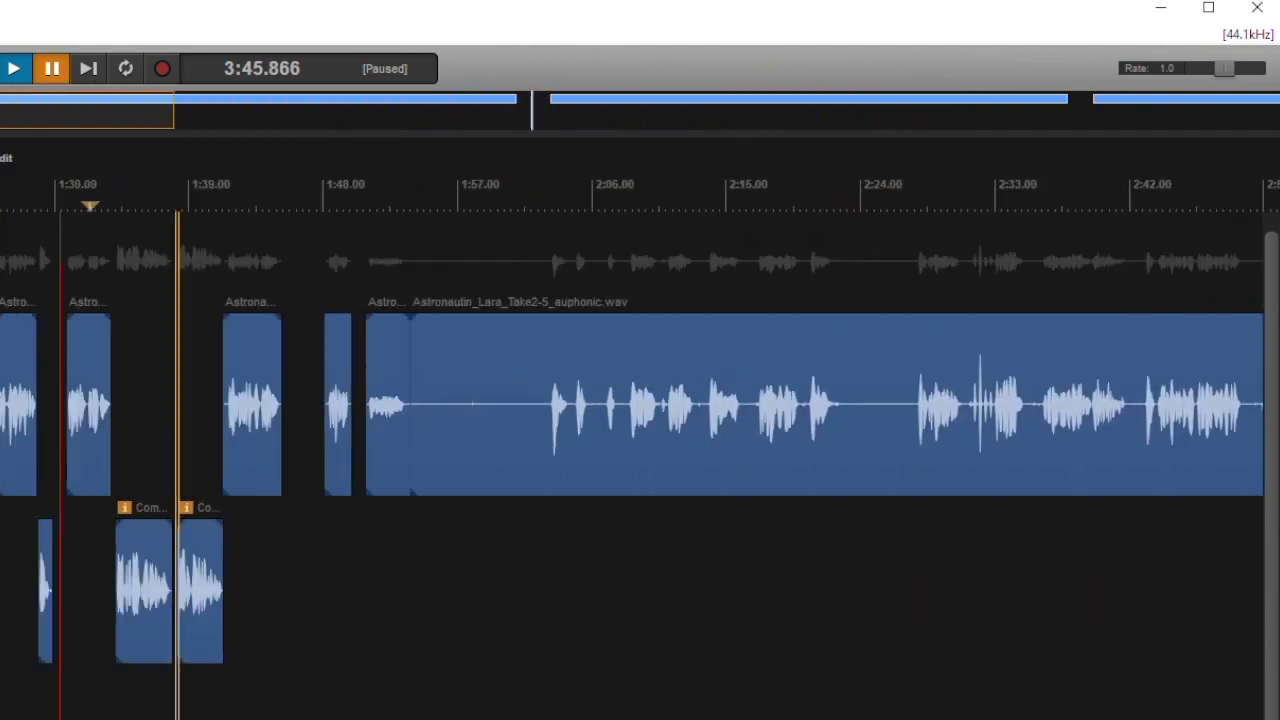
Step: Replace the Astronautin phrase at about 1:10 with the newly cut take and place the next Bordcomputer line directly behind it
click(110, 224)
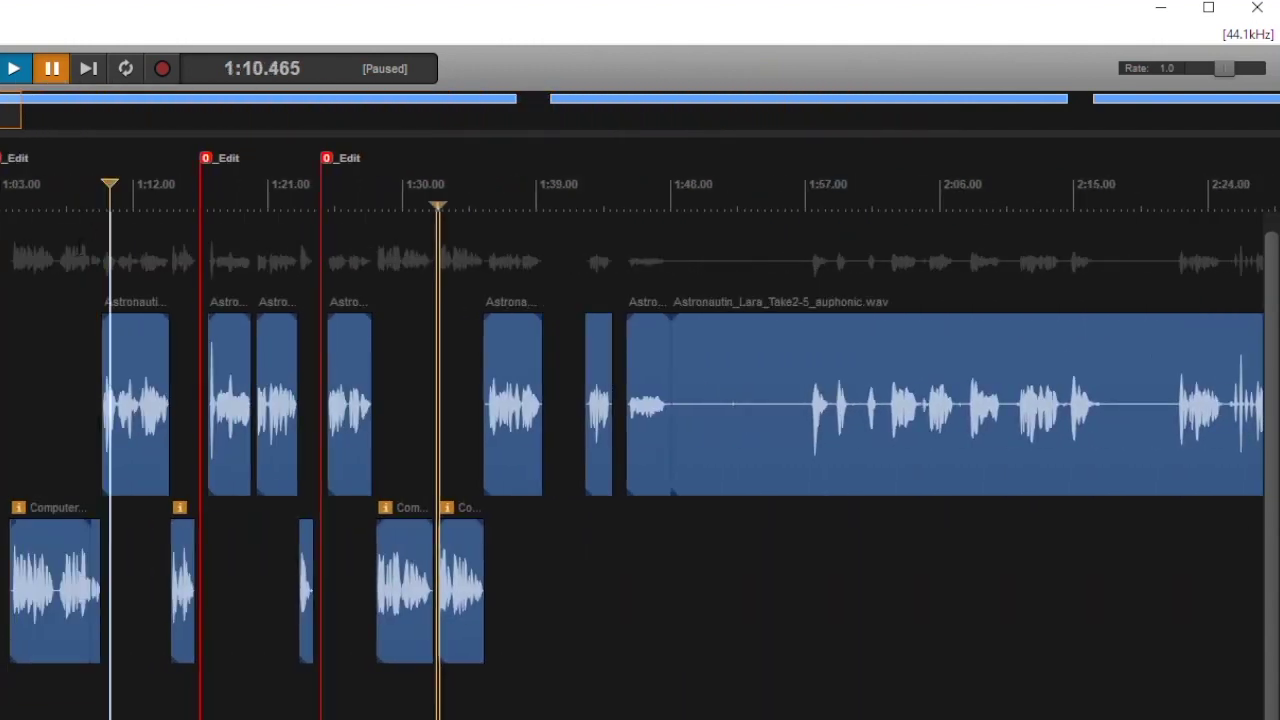
key(space)
key(space)
click(152, 434)
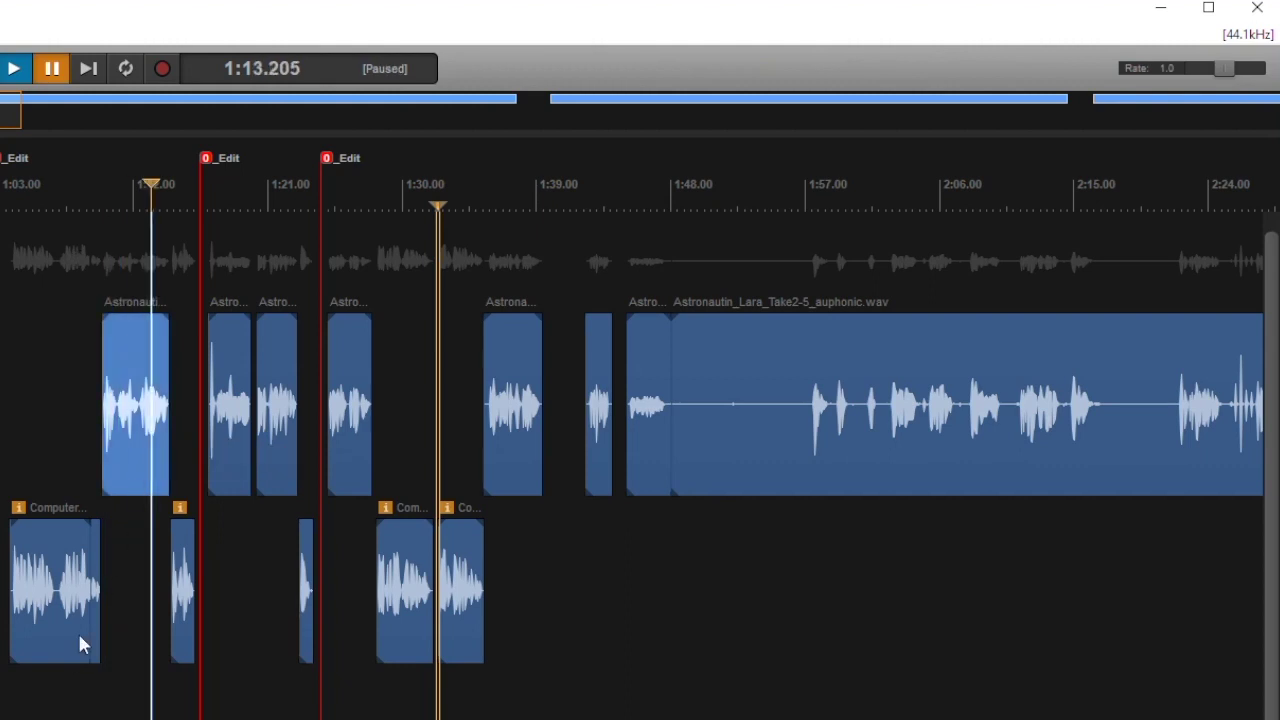
key(Delete)
mouse_move(0, 411)
mouse_down()
mouse_move(151, 414)
mouse_move(165, 457)
mouse_up()
mouse_move(208, 598)
mouse_down()
mouse_move(231, 598)
mouse_move(209, 611)
mouse_up()
Step: Trim the silence at both ends of the new Astronautin phrase and shift it to about 1:09.9
scroll(185, 690, up, 7)
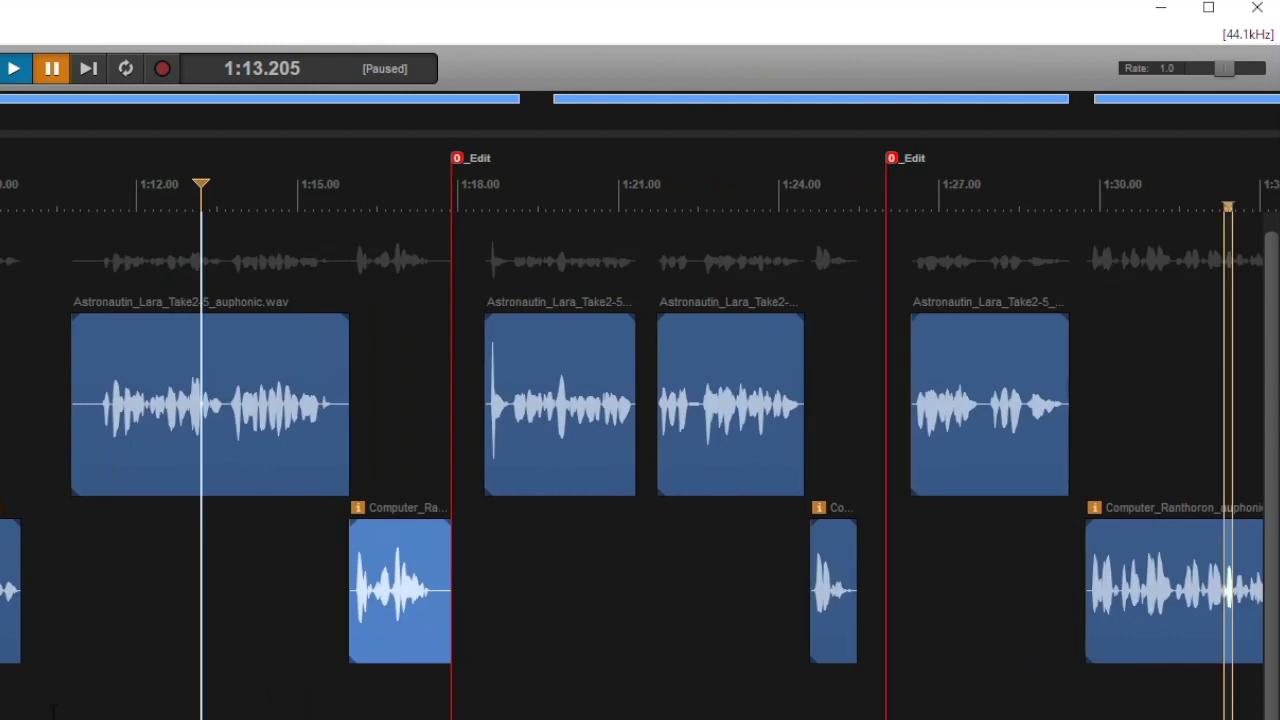
drag(137, 463, 101, 473)
key(space)
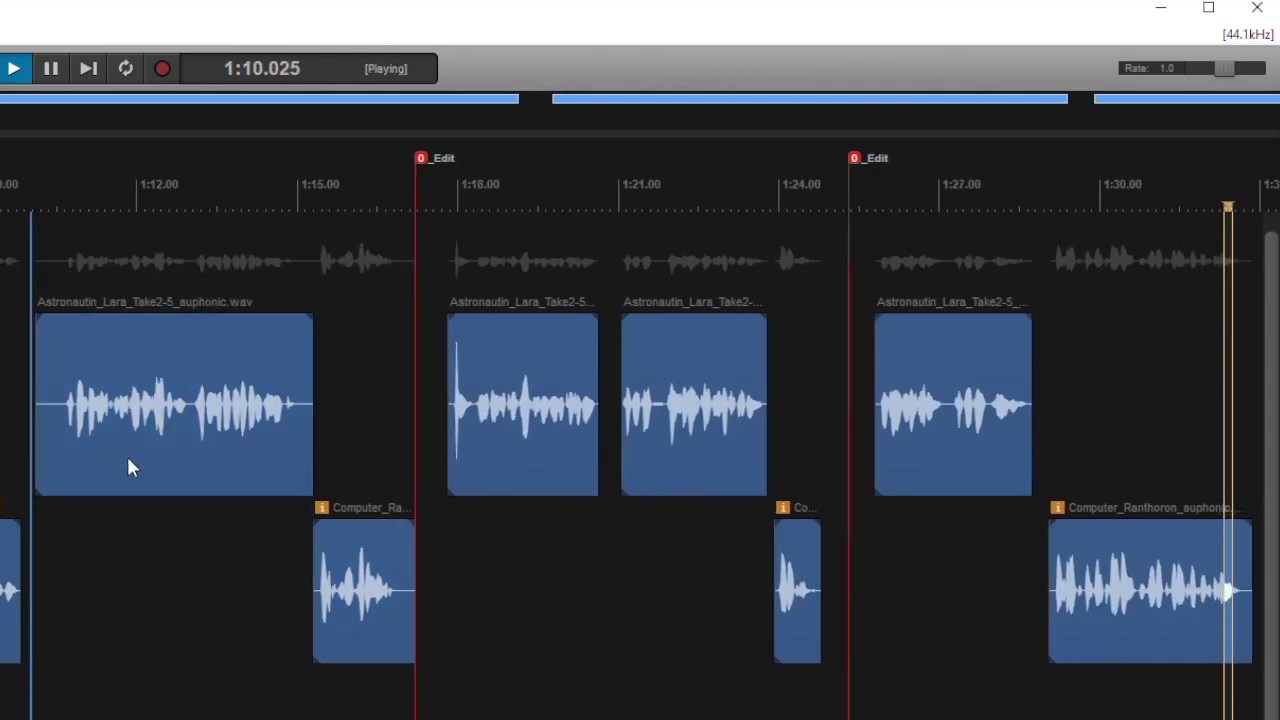
key(space)
drag(168, 463, 138, 457)
drag(311, 437, 275, 437)
drag(132, 464, 124, 461)
key(space)
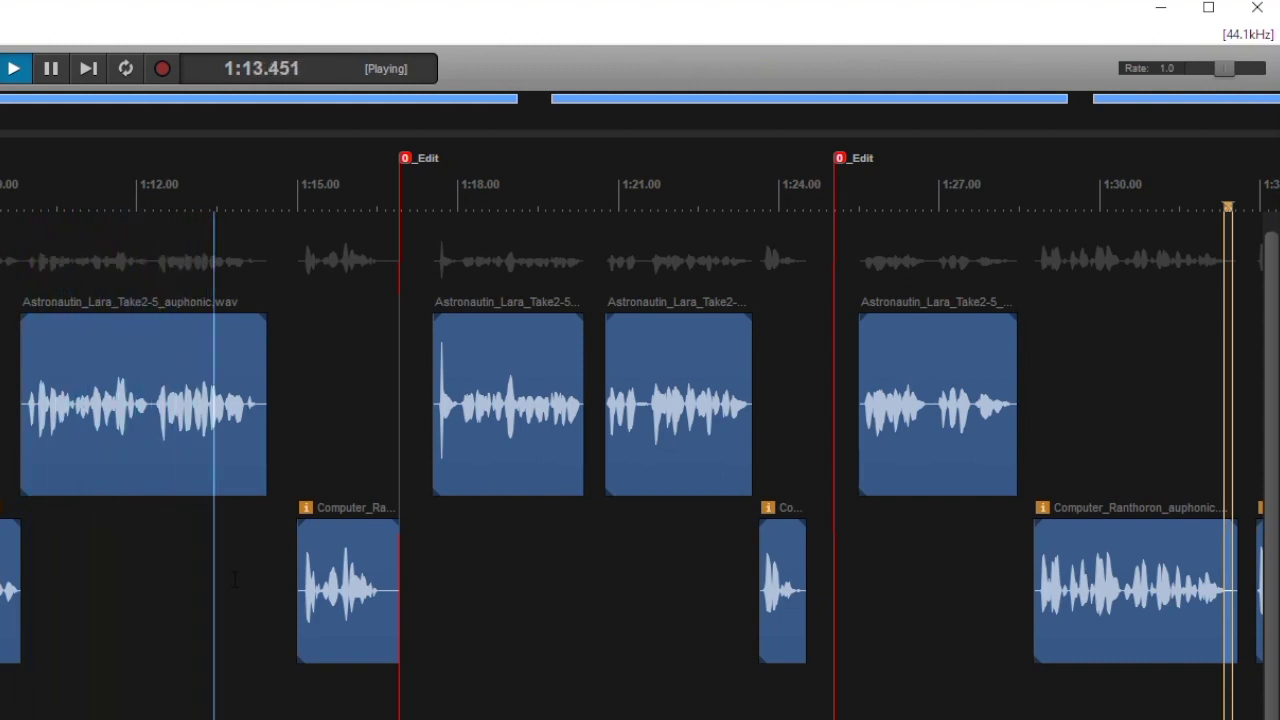
key(space)
Step: Try splitting the new Astronautin phrase at about 1:12.3 with its second half moved to about 1:12.5, and undo it
click(155, 466)
key(s)
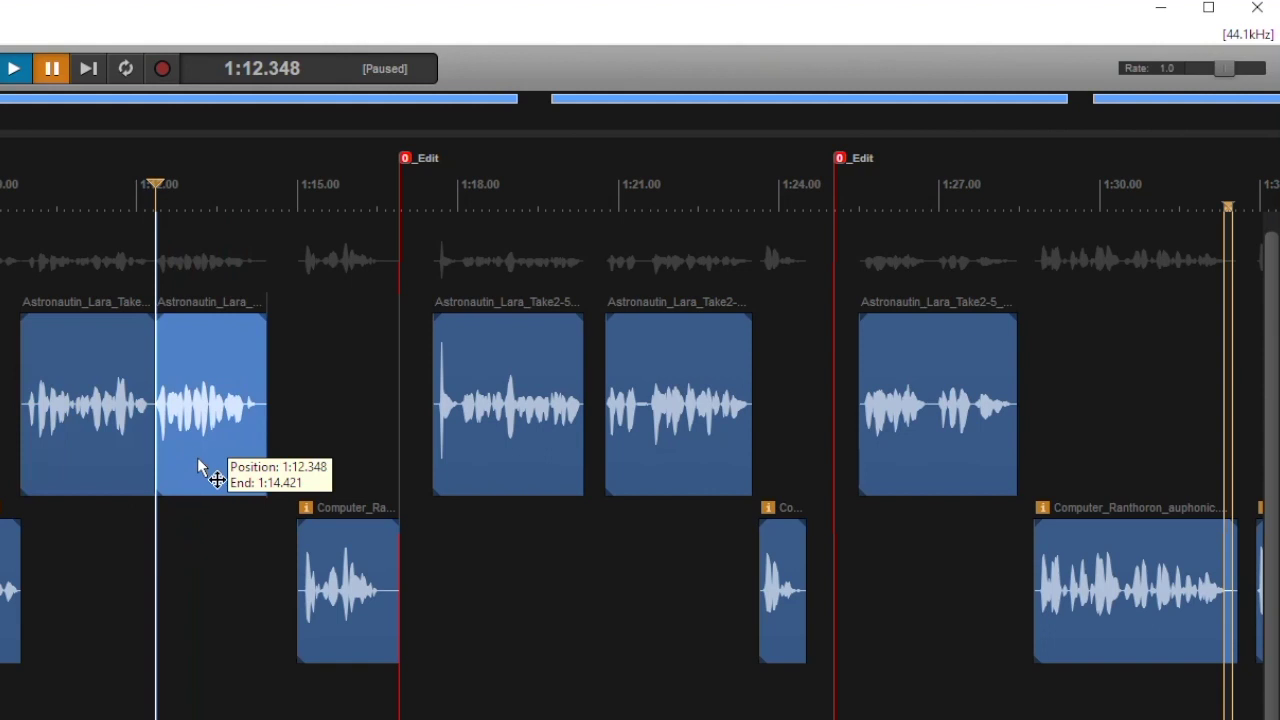
drag(206, 460, 229, 480)
key(space)
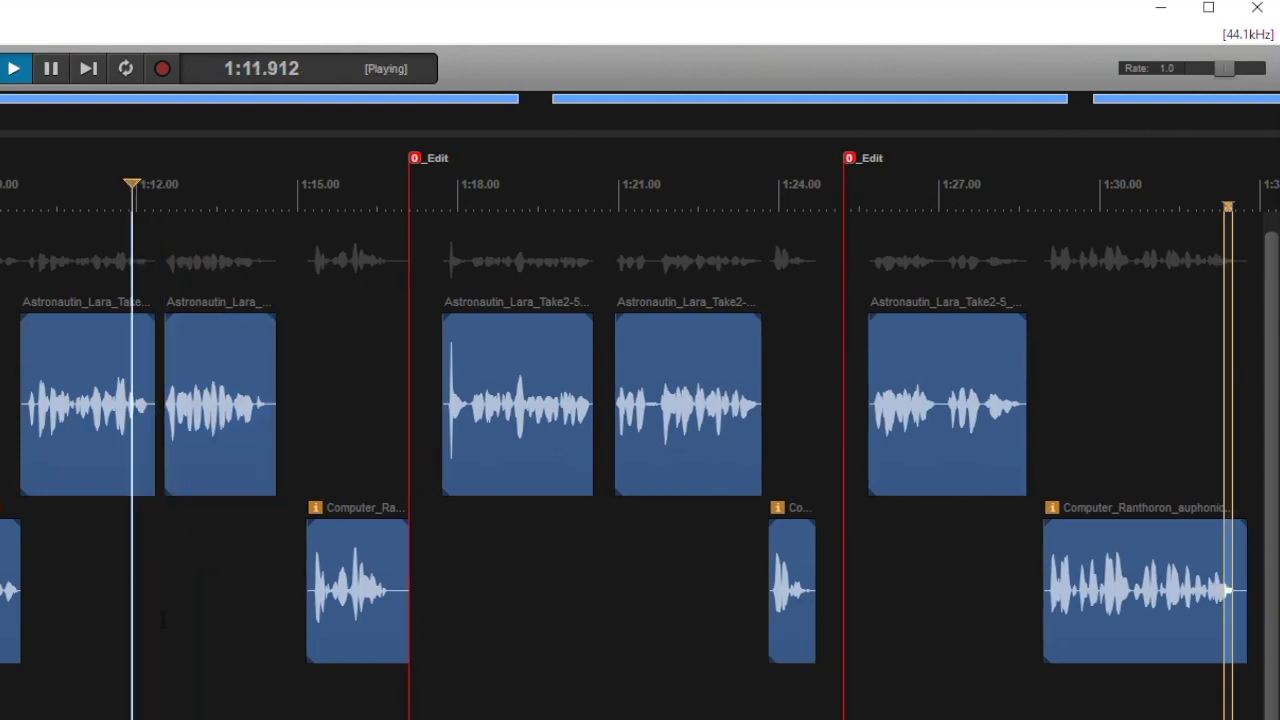
key(space)
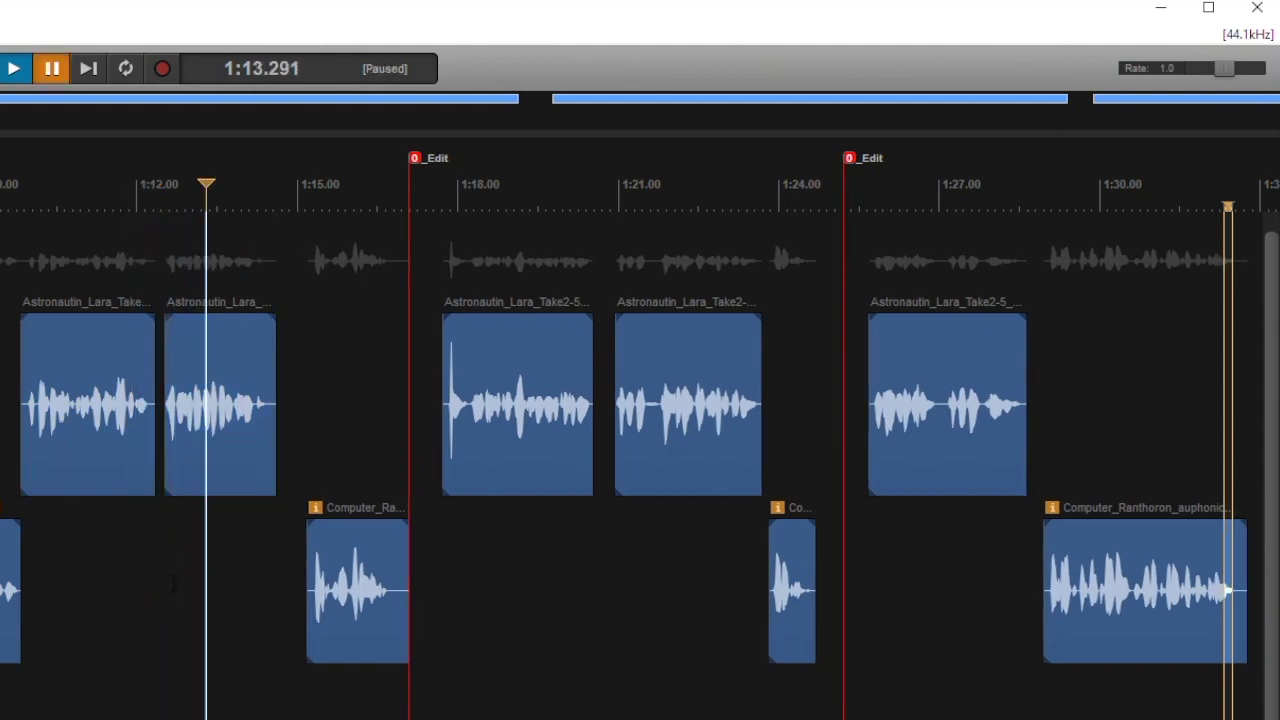
key(ctrl+z)
key(ctrl+z)
key(ctrl+z)
Step: Split the new Astronautin phrase at the pause around 1:12.2 and move its second half to about 1:12.5
scroll(150, 478, up, 5)
click(154, 446)
key(ctrl+b)
drag(186, 471, 230, 470)
key(space)
Step: Move the following Bordcomputer line to about 1:14.8 and play the passage through to about 1:17
drag(593, 597, 544, 600)
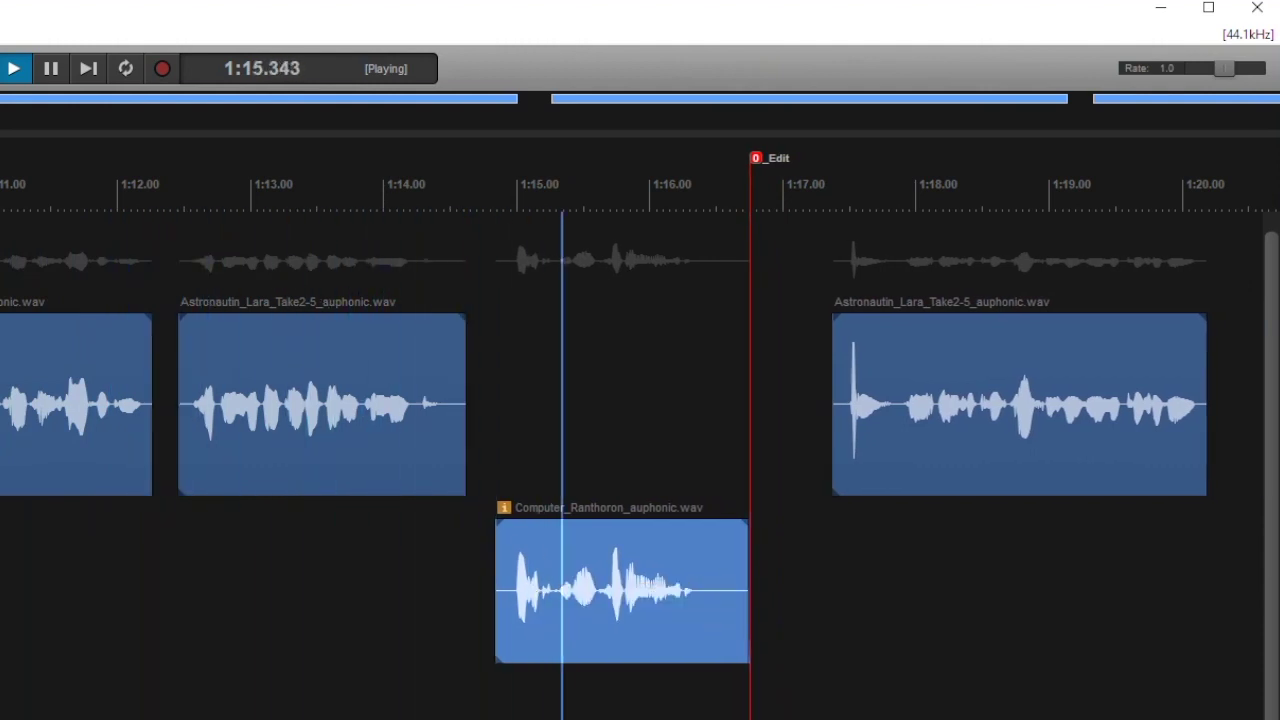
key(space)
mouse_move(150, 451)
mouse_down()
mouse_move(140, 448)
mouse_move(171, 459)
mouse_up()
click(10, 604)
key(space)
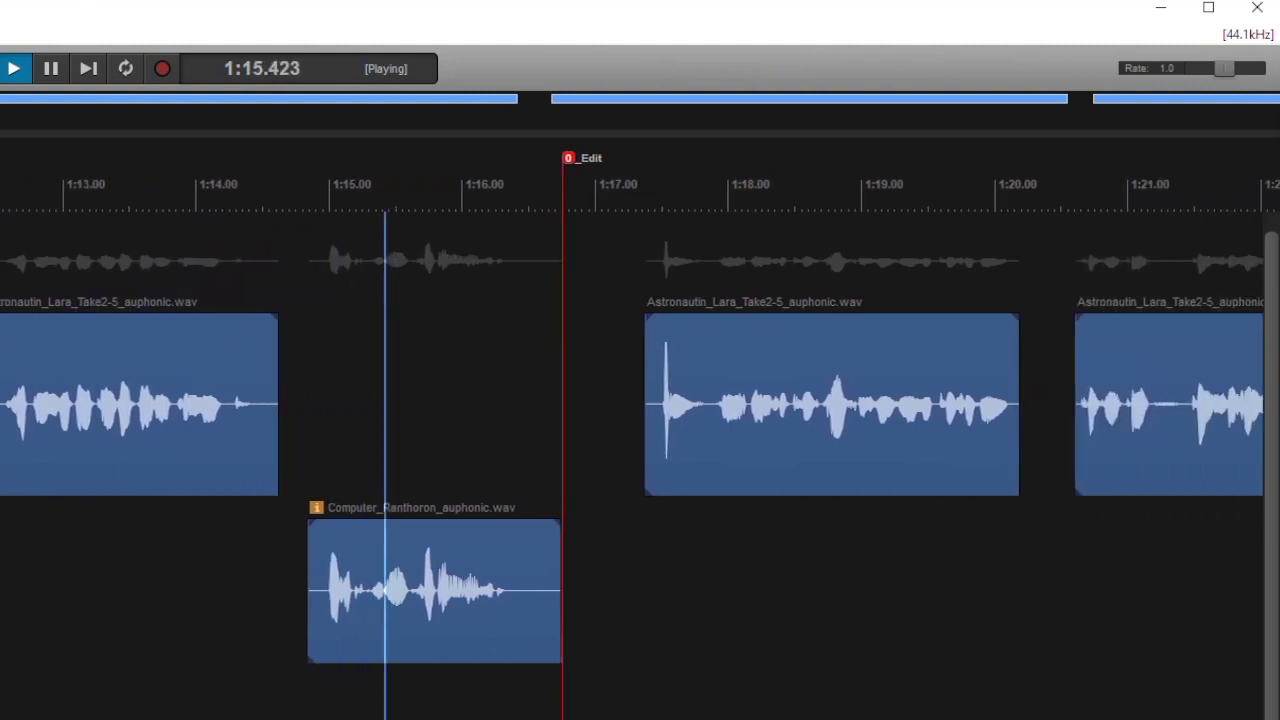
key(space)
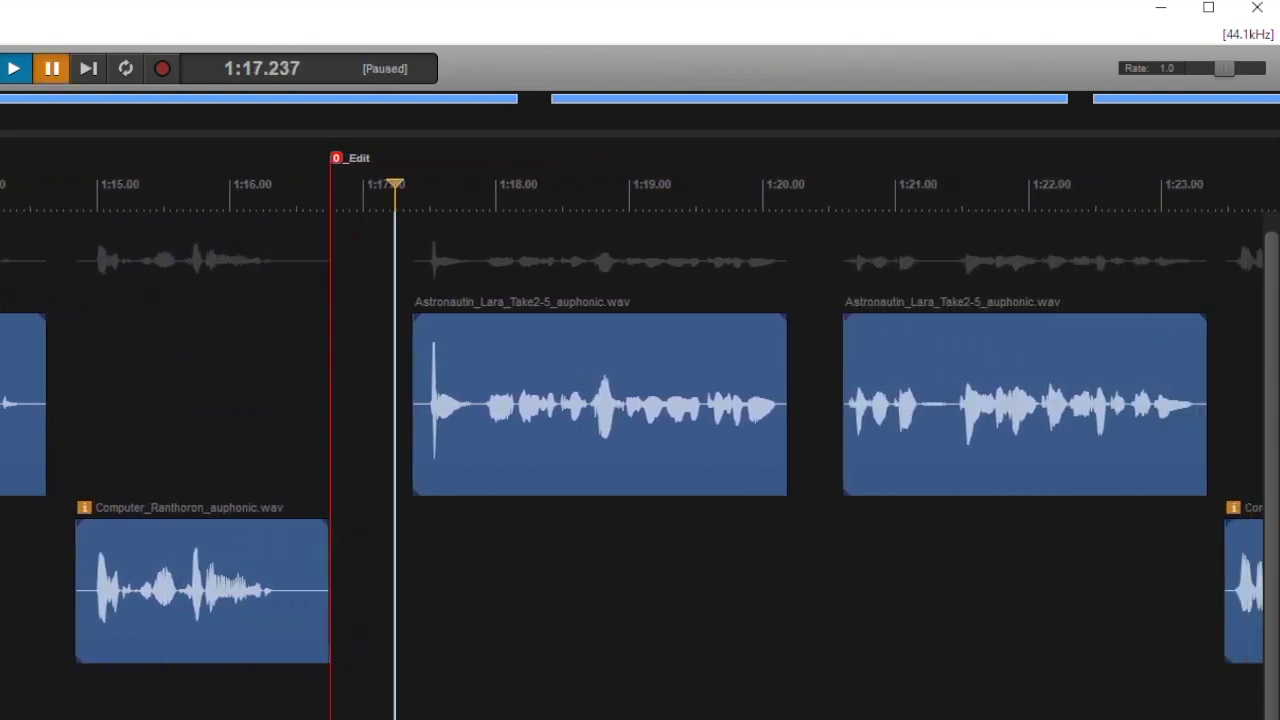
Step: Clear the time selection and delete the long unused Astronautin recording that starts at about 1:48
scroll(1002, 656, down, 9)
scroll(1002, 656, down, 1)
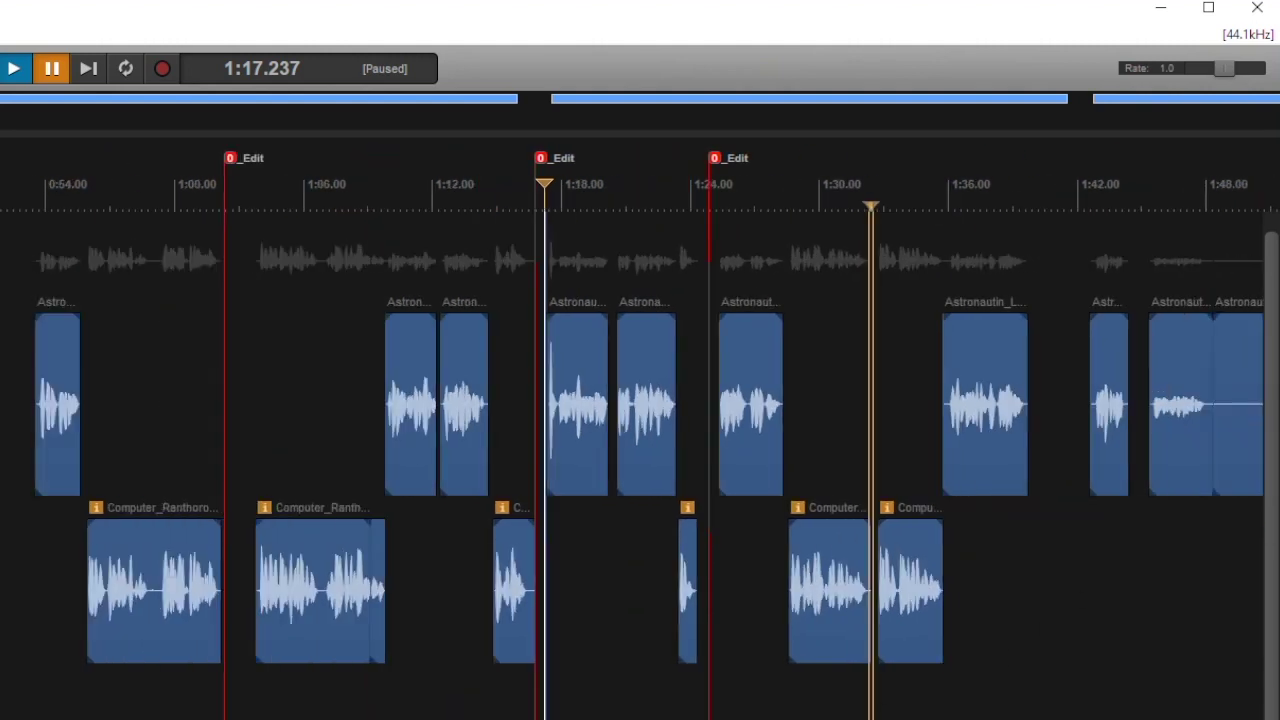
click(812, 688)
key(Escape)
scroll(215, 650, down, 1)
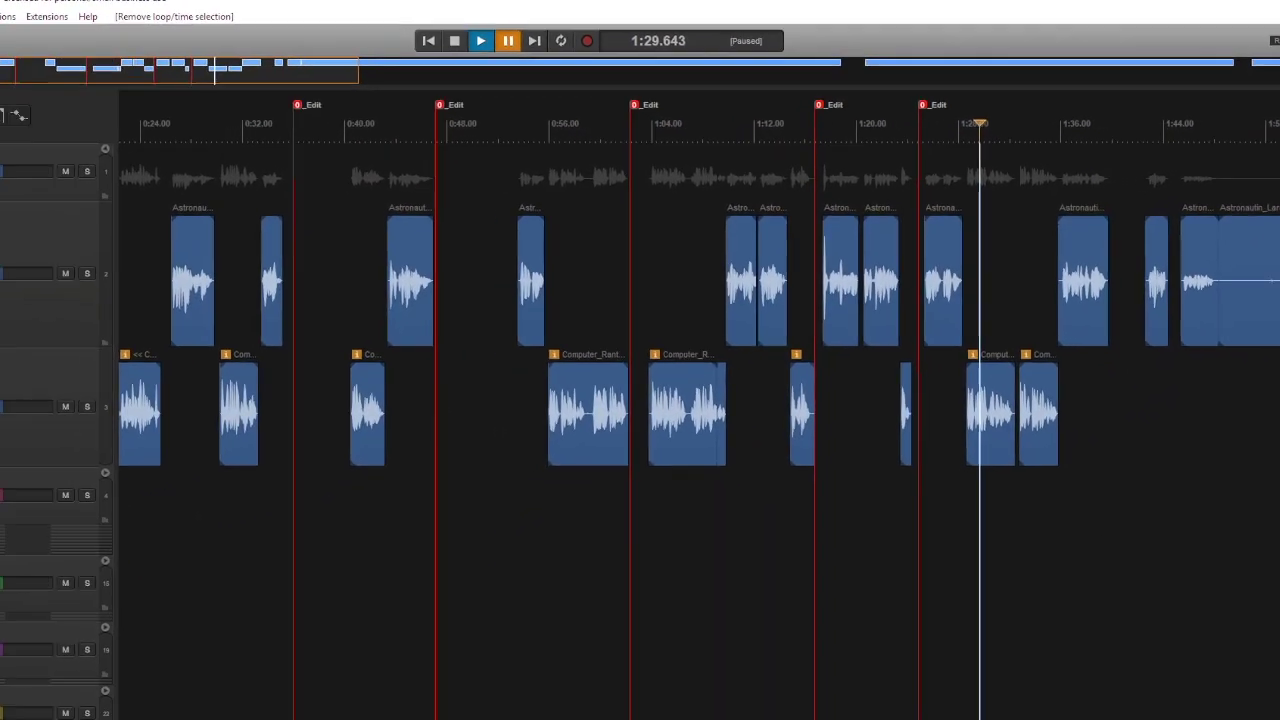
drag(512, 657, 657, 655)
click(686, 306)
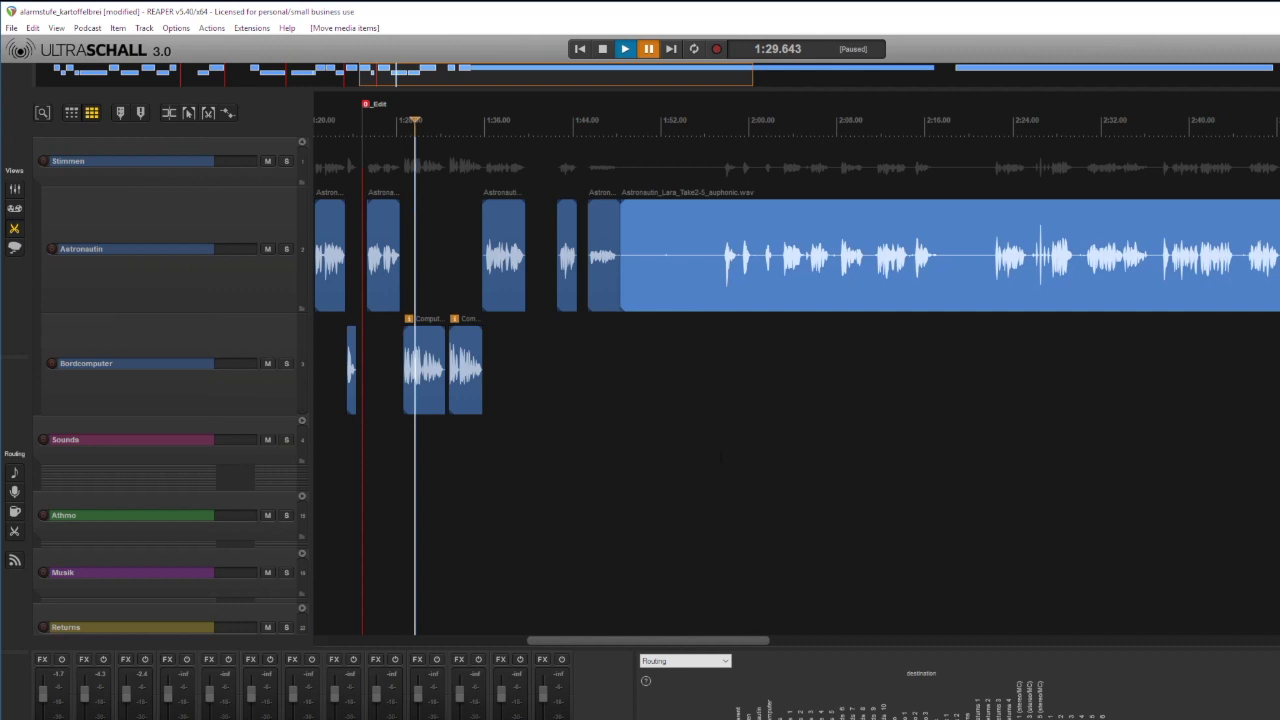
key(Delete)
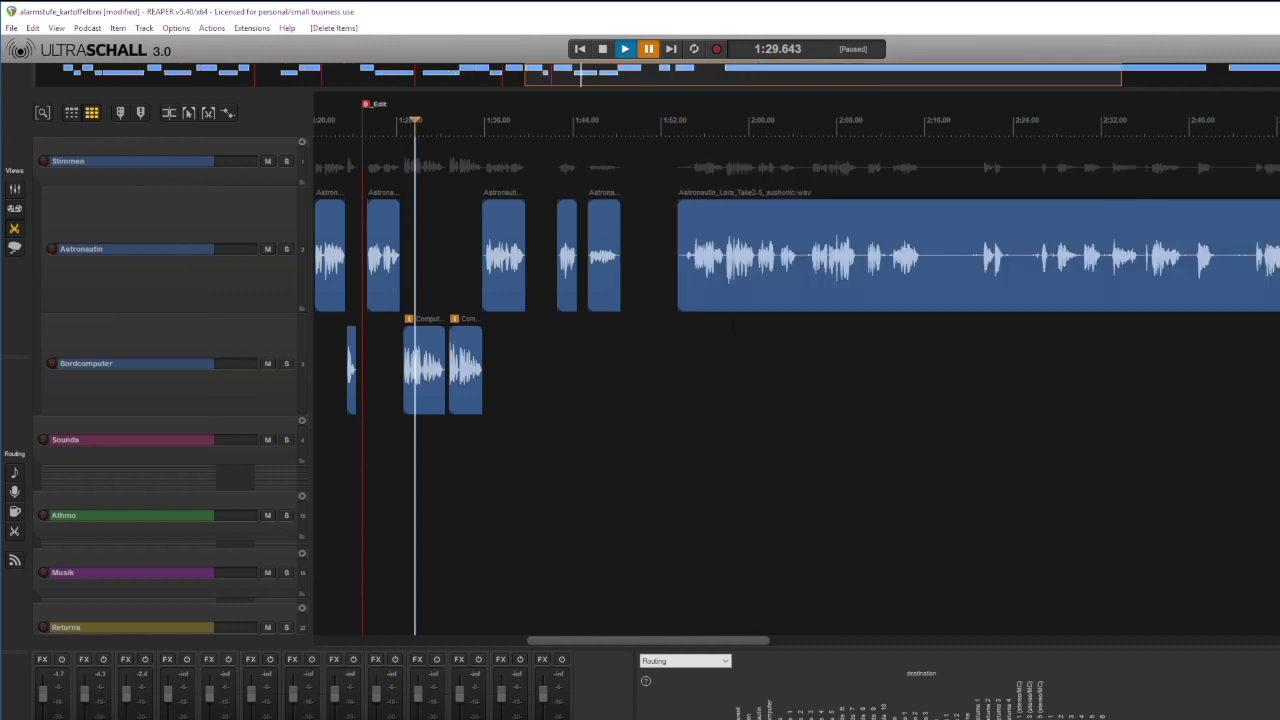
Step: Delete the remaining two unused Astronautin pieces behind the last dialogue phrase and return to the earlier part of the dialogue
click(586, 347)
key(space)
key(space)
click(708, 297)
key(Delete)
click(817, 278)
key(Delete)
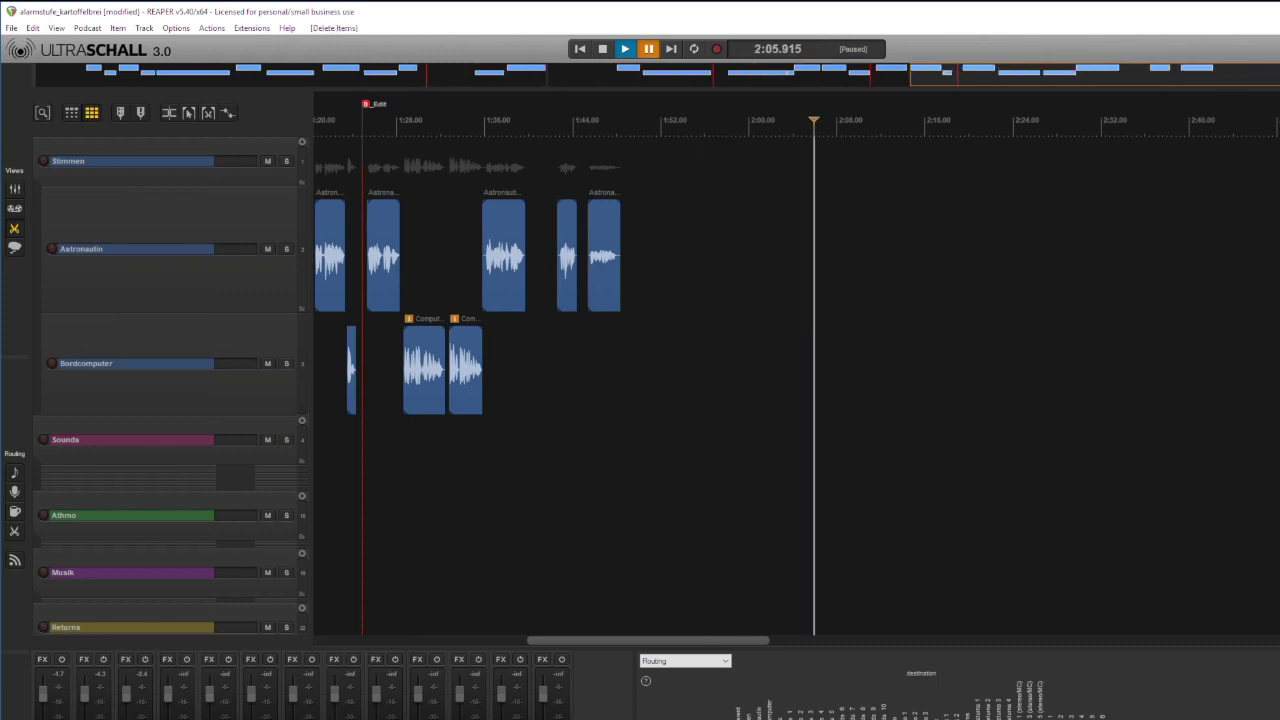
drag(704, 637, 612, 640)
scroll(612, 640, up, 4)
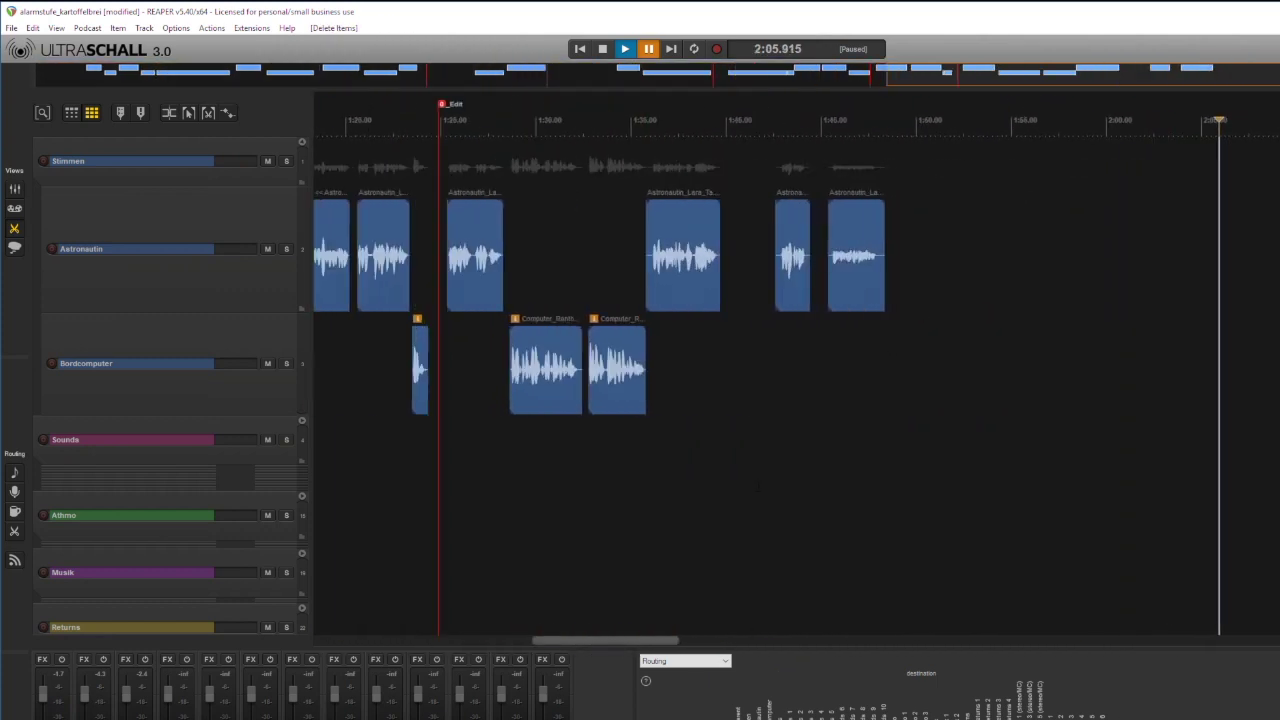
drag(667, 646, 495, 638)
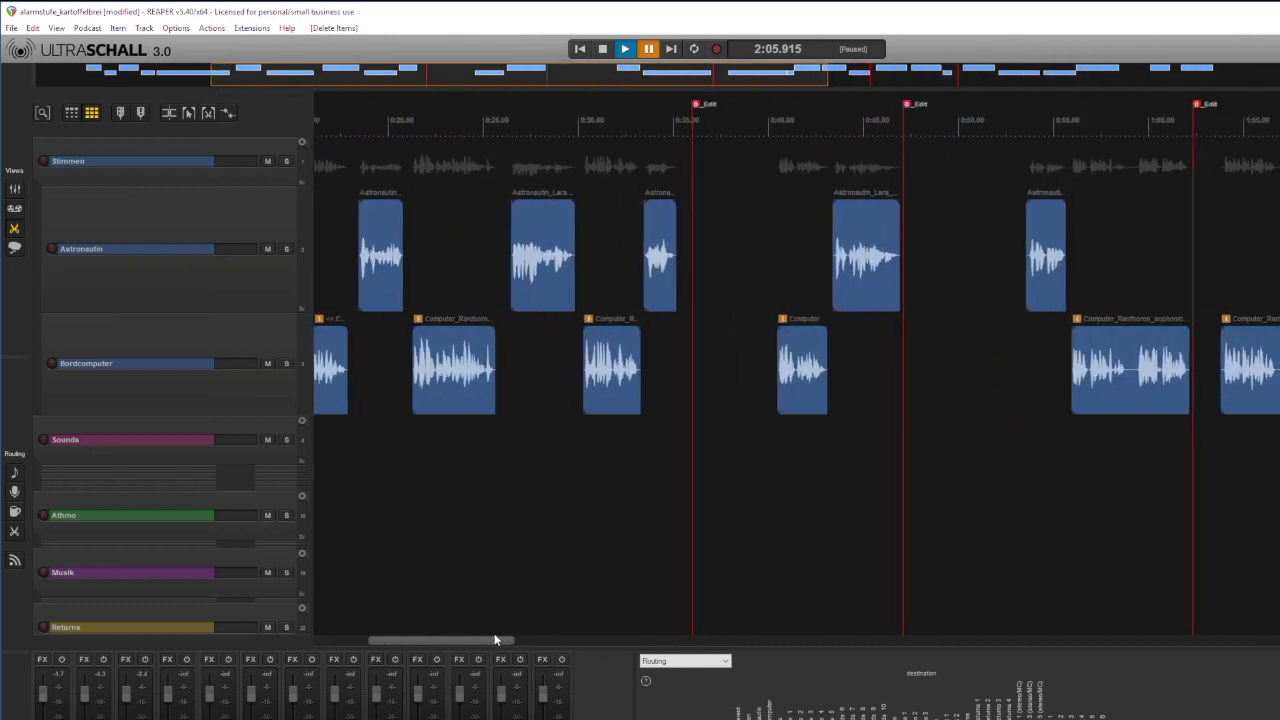
Step: Look over the entire arranged dialogue and place the play cursor just before the first Astronautin phrase, at about 0:04.3
scroll(495, 638, down, 2)
scroll(768, 637, down, 7)
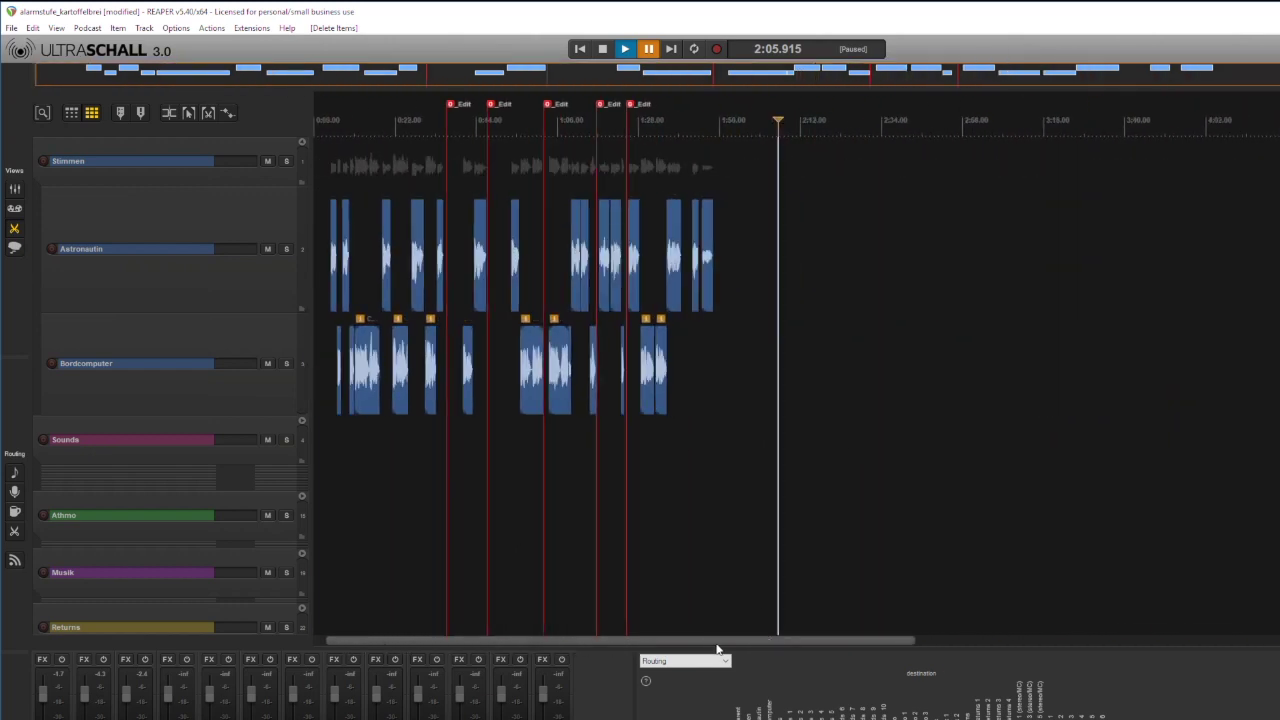
scroll(720, 646, up, 1)
scroll(692, 230, up, 4)
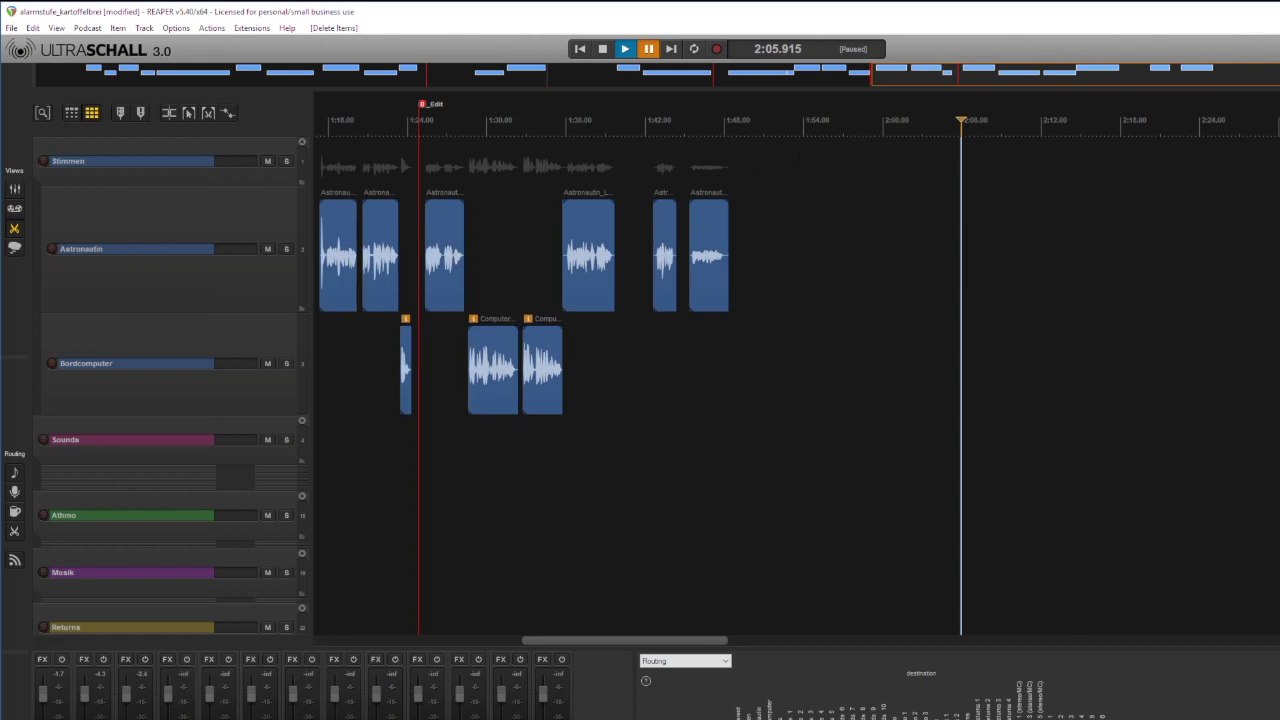
mouse_move(708, 640)
mouse_down()
mouse_move(501, 645)
mouse_move(690, 634)
mouse_up()
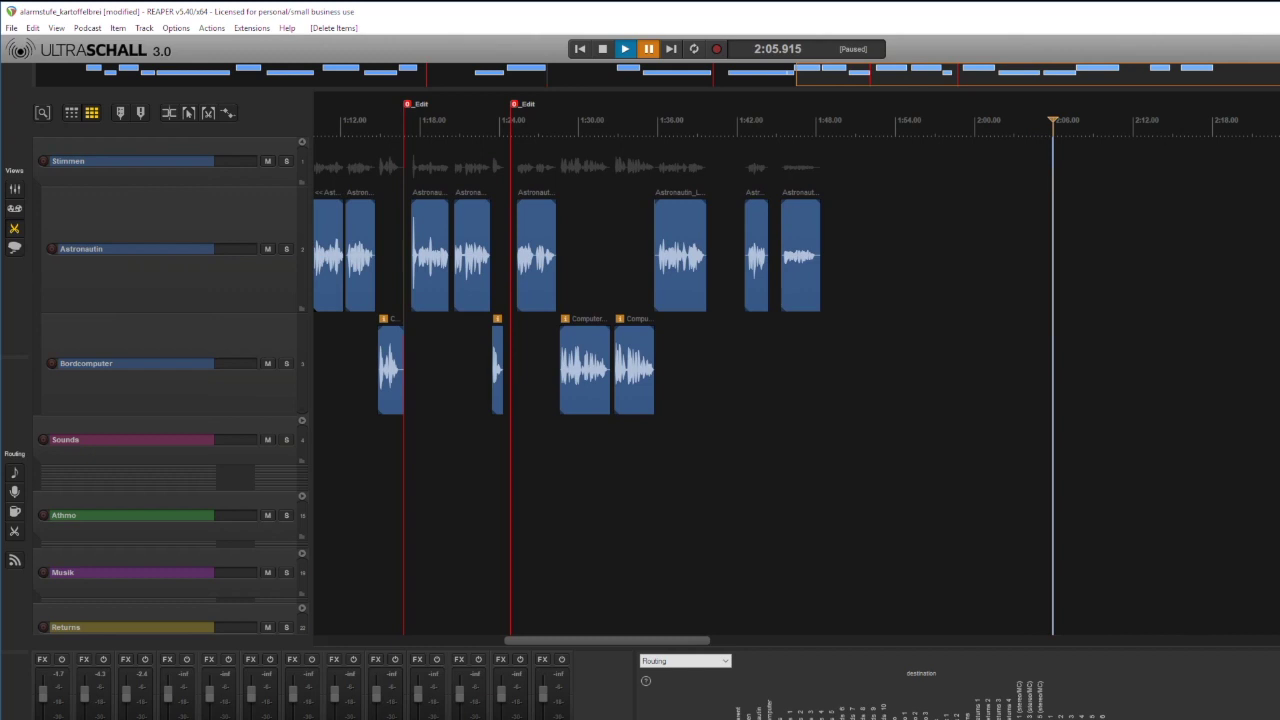
click(1173, 264)
drag(694, 640, 453, 644)
scroll(616, 483, down, 2)
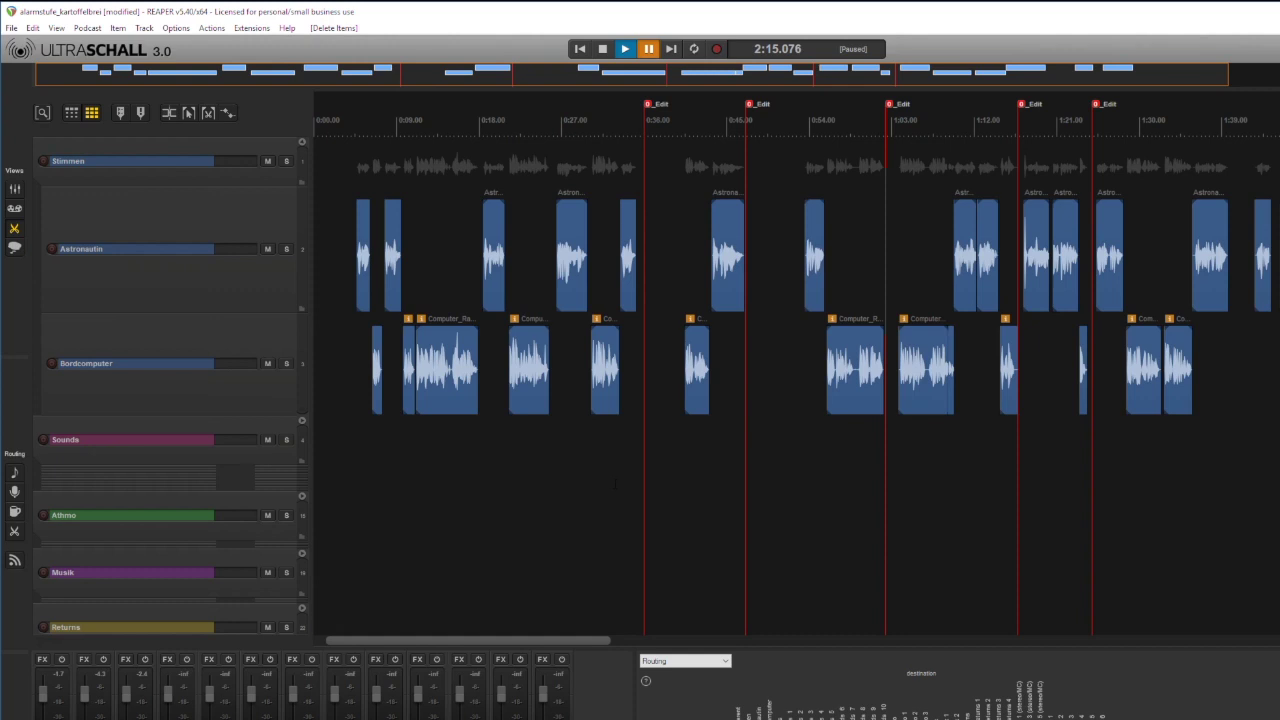
key(Home)
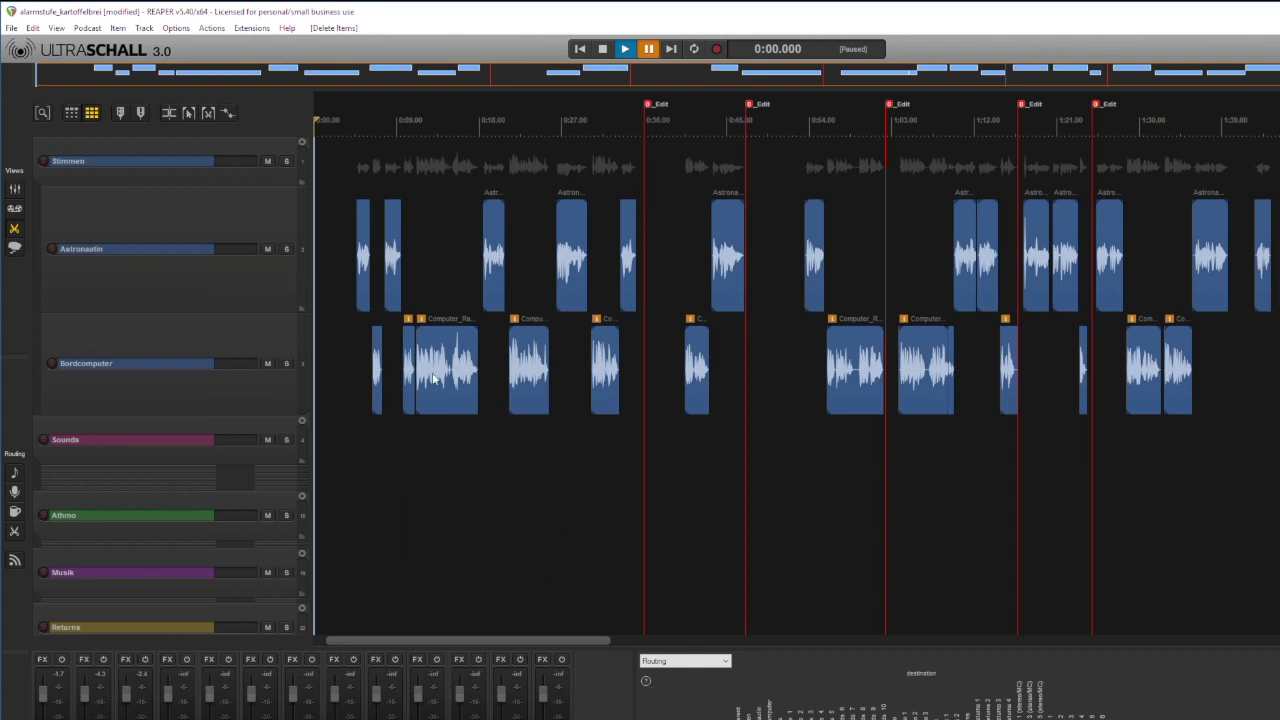
click(353, 222)
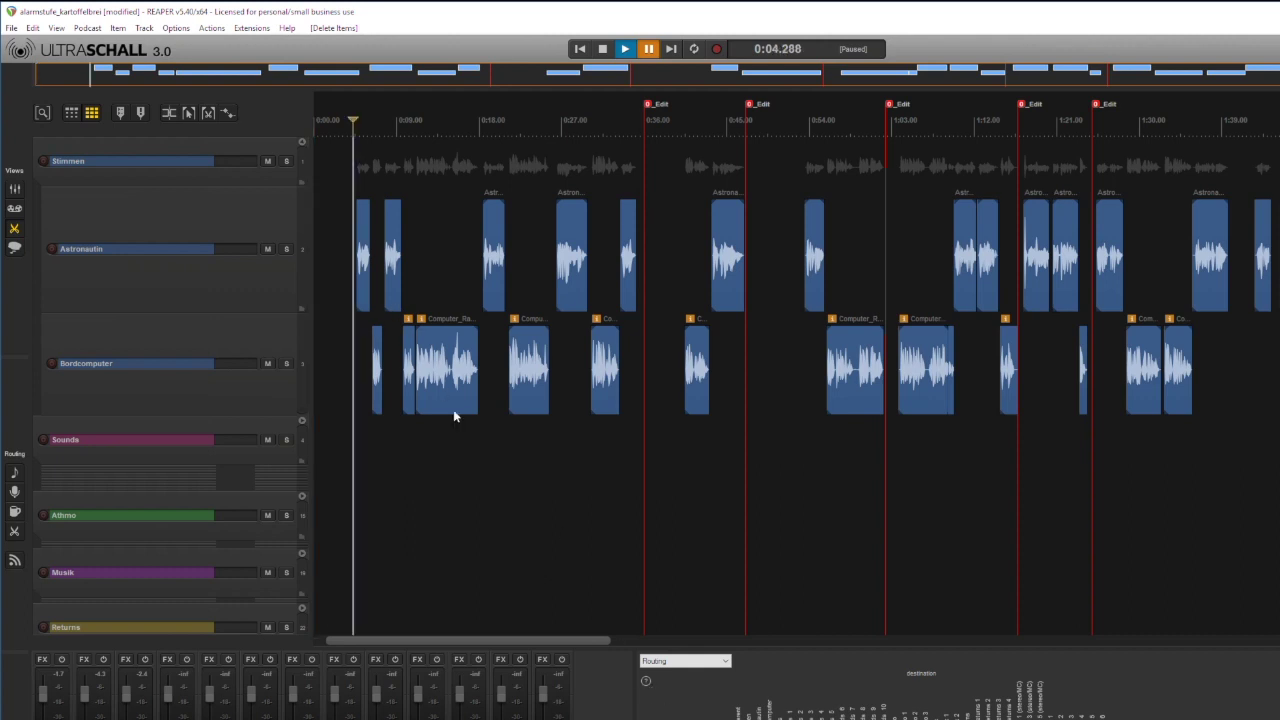